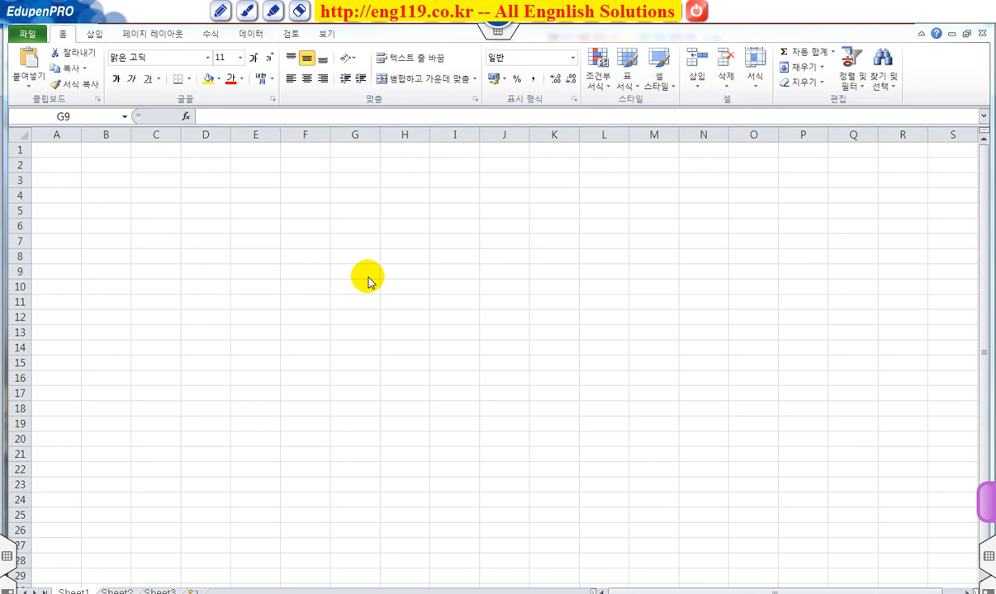
# Step: Set the width of column A to 1
pyautogui.click(57, 134)
pyautogui.click(19, 149)
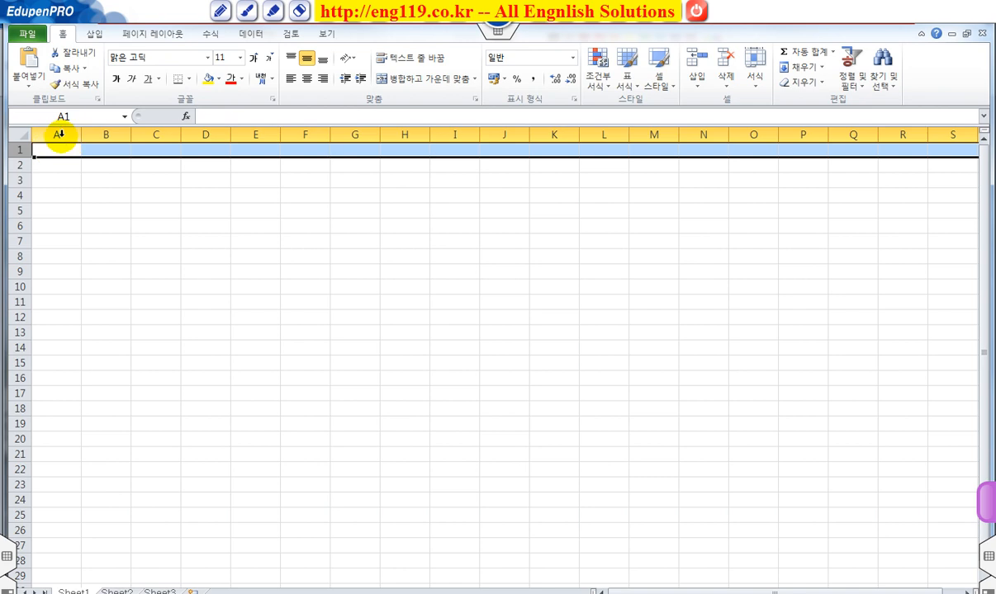
pyautogui.click(57, 134)
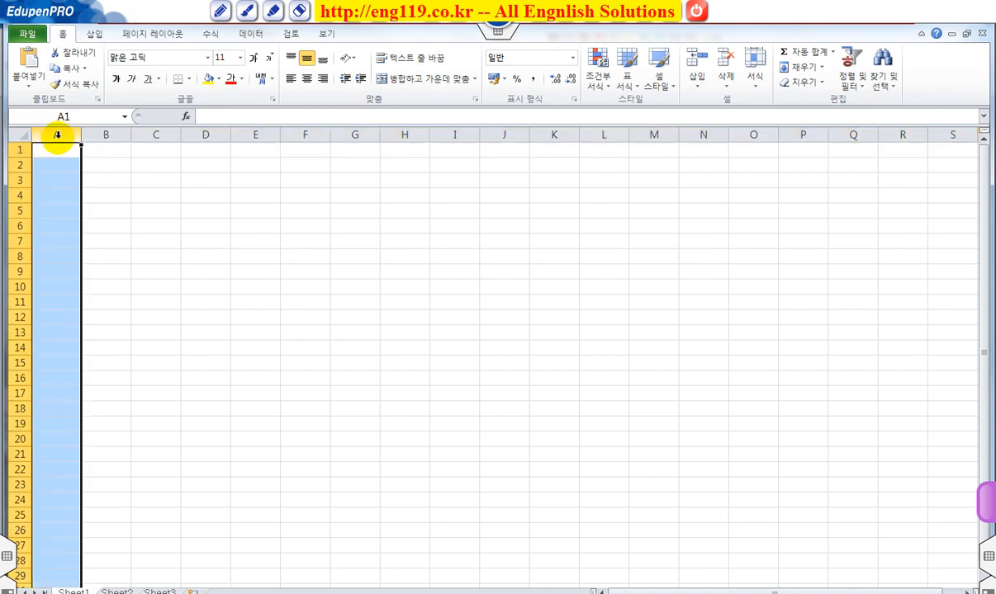
pyautogui.rightClick(57, 135)
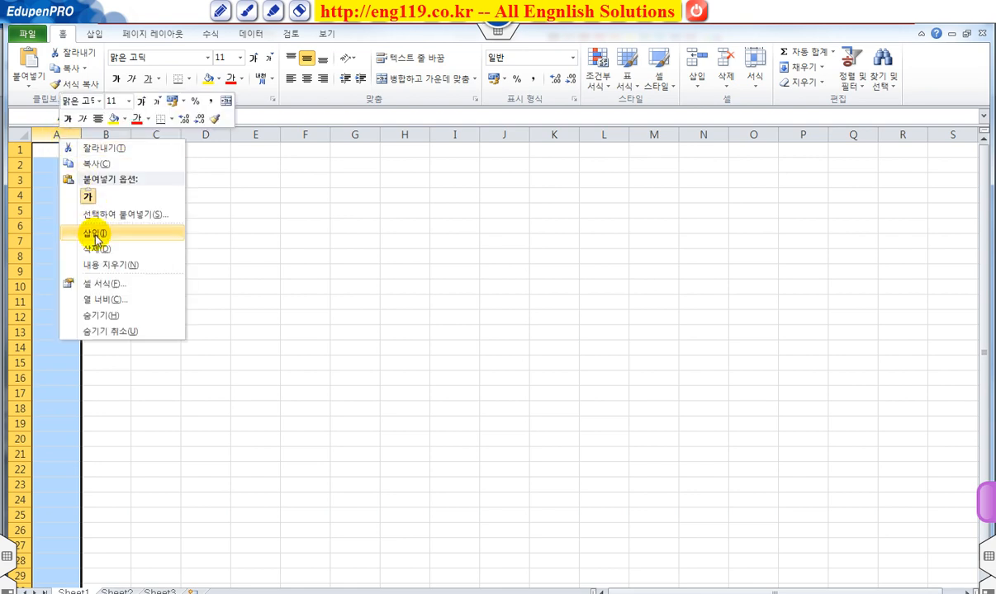
pyautogui.click(105, 301)
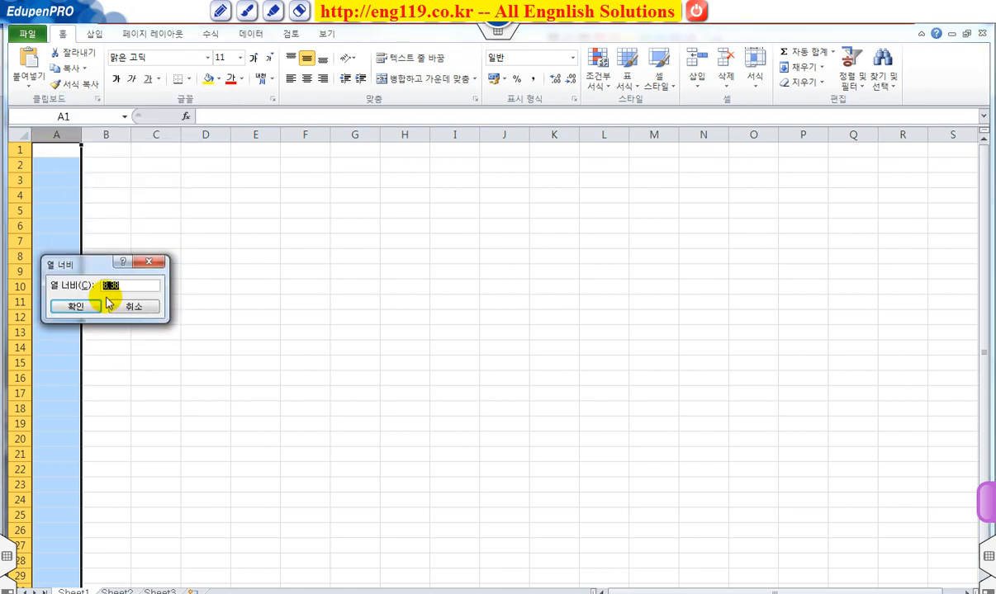
pyautogui.write('1')
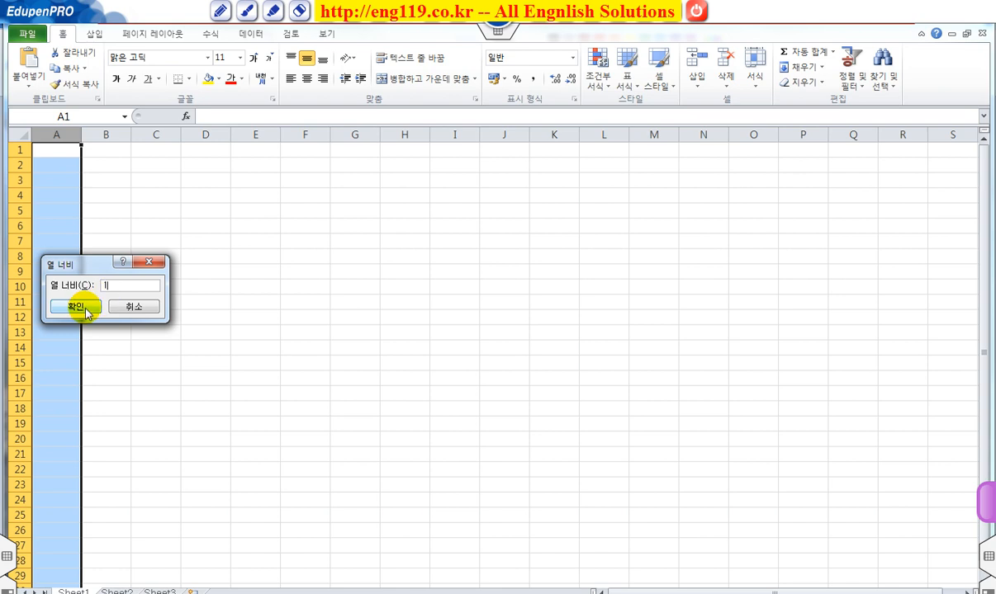
pyautogui.click(80, 308)
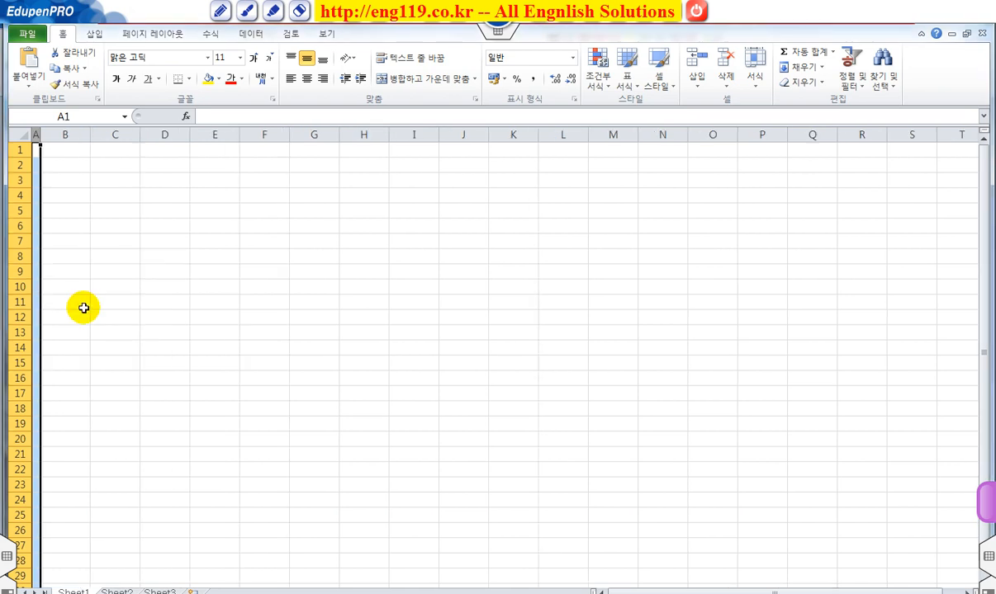
# Step: Enter the title 현금출납장 in cell B2
pyautogui.click(16, 149)
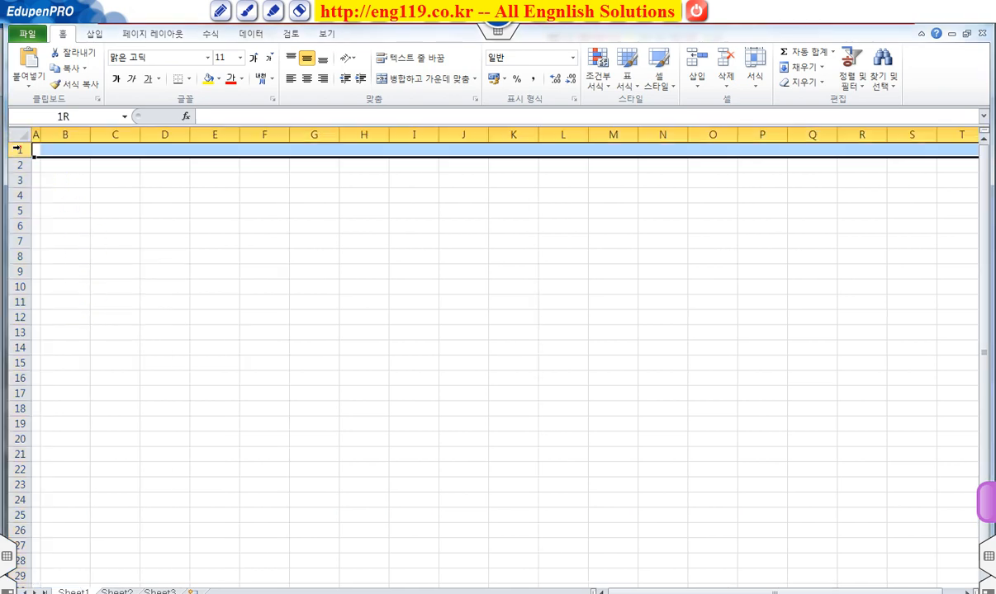
pyautogui.click(73, 166)
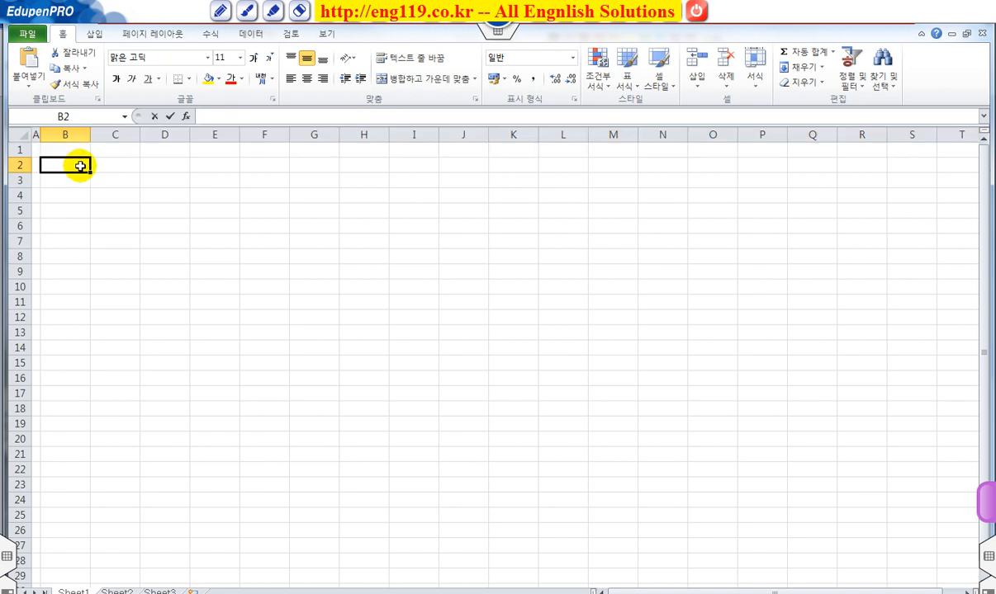
pyautogui.write('현')
pyautogui.write('금출ㄴ')
pyautogui.write('납장')
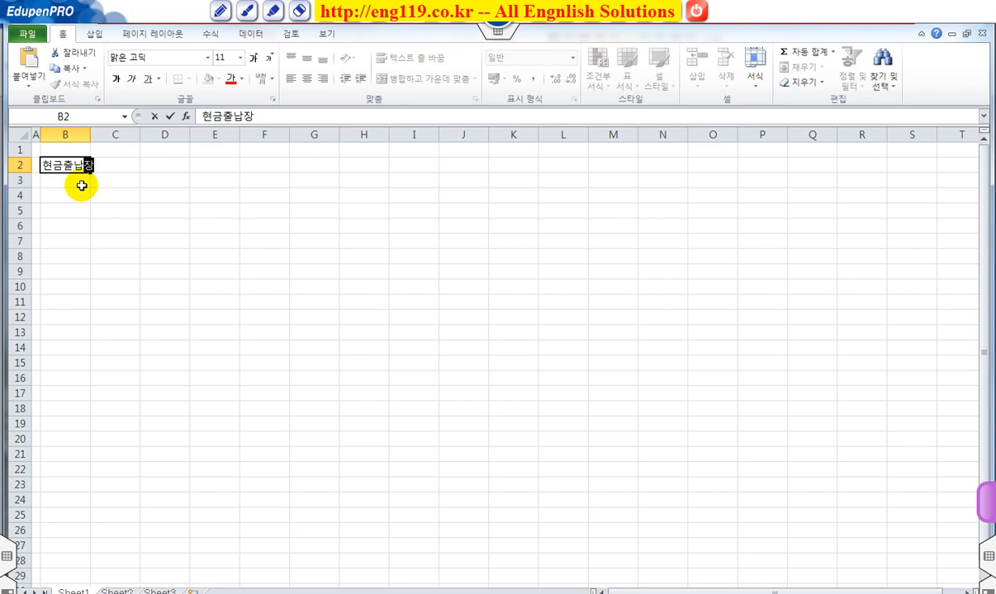
pyautogui.click(97, 209)
# Step: Merge and center the title across cells B2 to F2
pyautogui.click(63, 166)
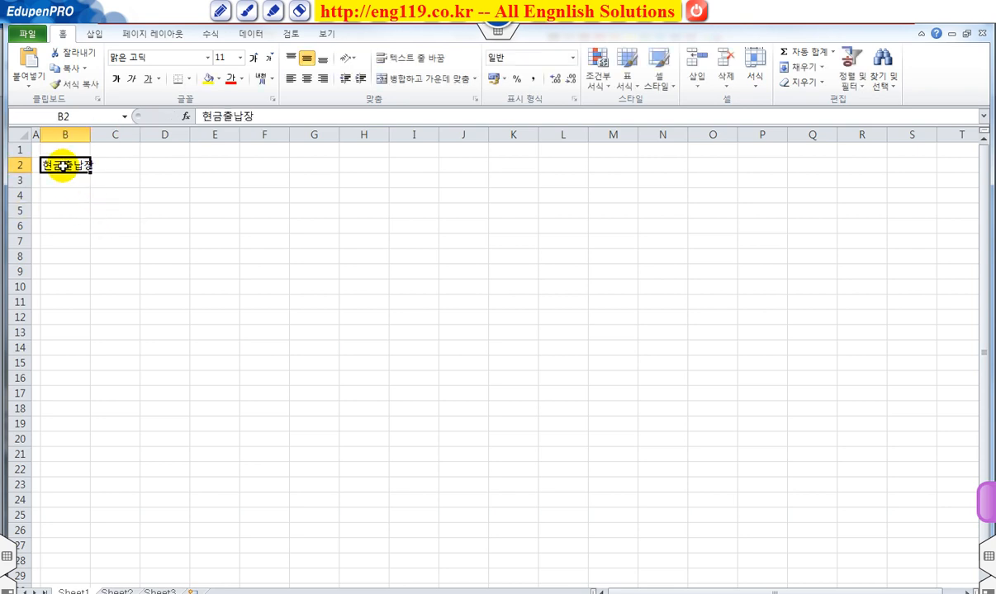
pyautogui.moveTo(66, 165); pyautogui.dragTo(272, 166)
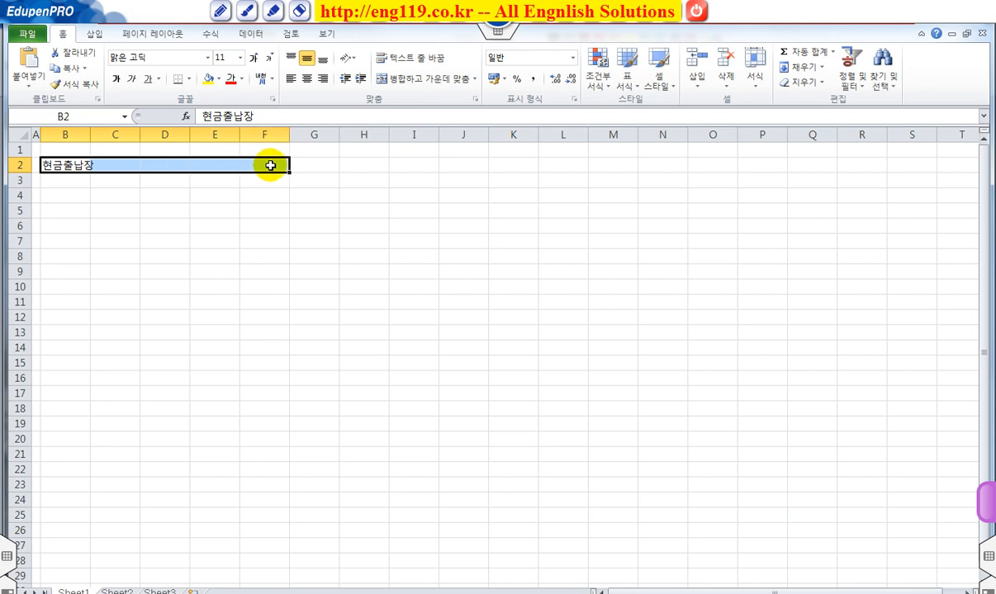
pyautogui.click(398, 80)
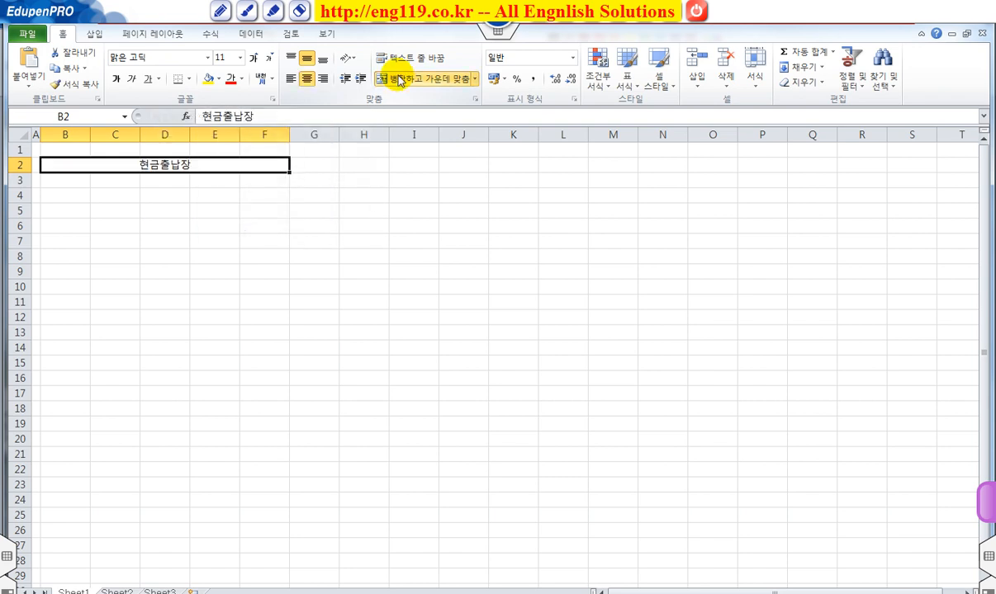
# Step: Enlarge the merged title's font to size 20 and make it bold
pyautogui.click(254, 60)
pyautogui.click(254, 59)
pyautogui.click(253, 59)
pyautogui.click(253, 59)
pyautogui.click(254, 60)
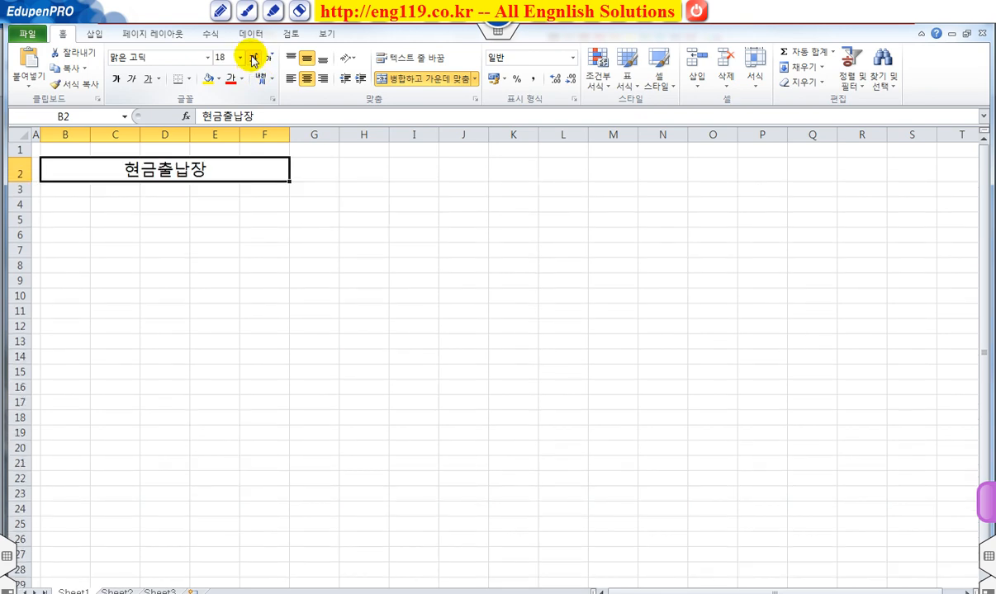
pyautogui.click(116, 80)
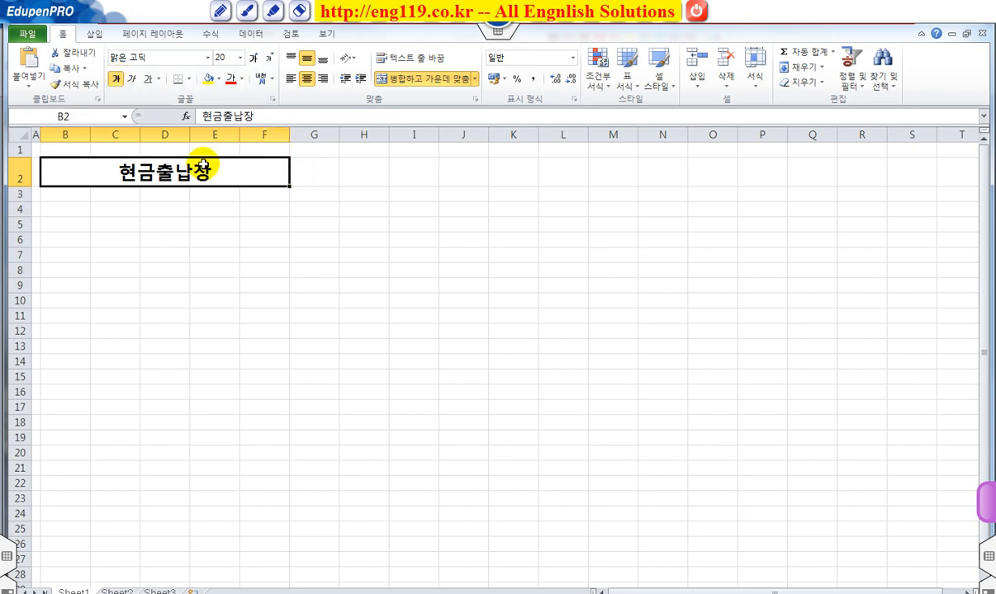
# Step: Widen columns B through F together to the same larger width, over one and a half times the default
pyautogui.moveTo(74, 135); pyautogui.dragTo(264, 134)
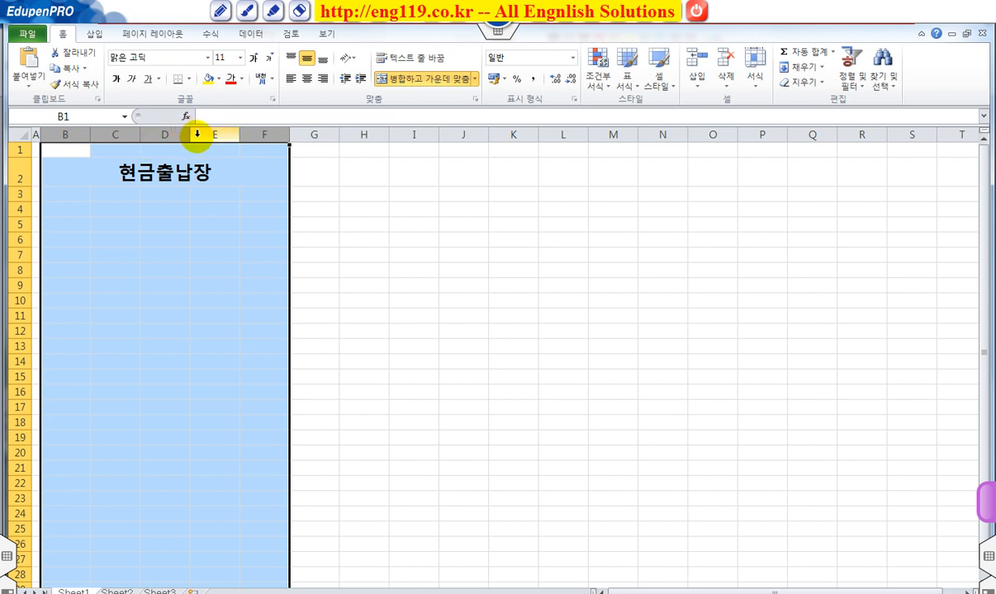
pyautogui.moveTo(190, 134); pyautogui.dragTo(275, 135)
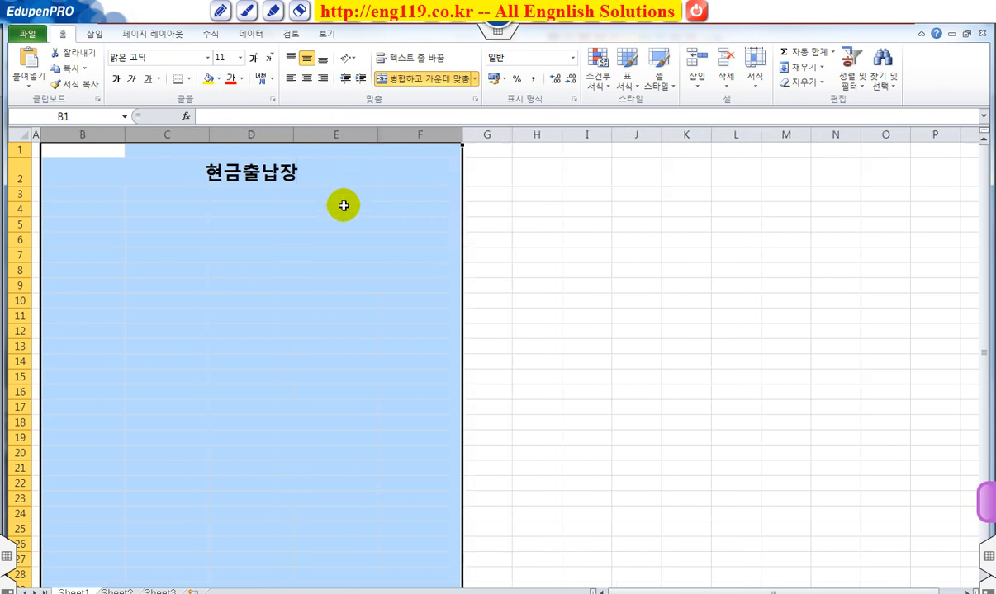
pyautogui.click(343, 205)
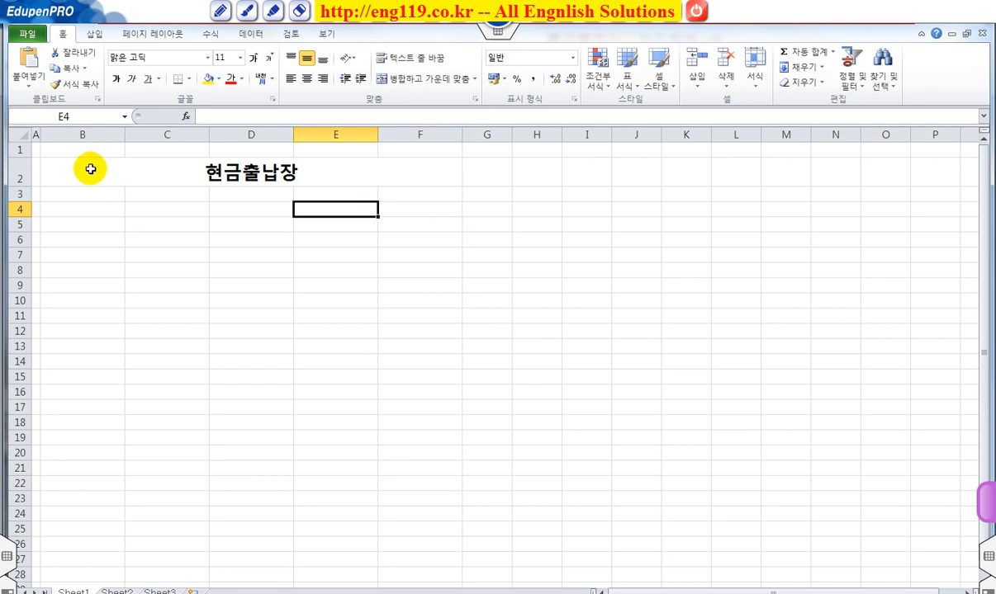
# Step: Apply all borders to the range B2:F25
pyautogui.moveTo(82, 168); pyautogui.dragTo(106, 529)
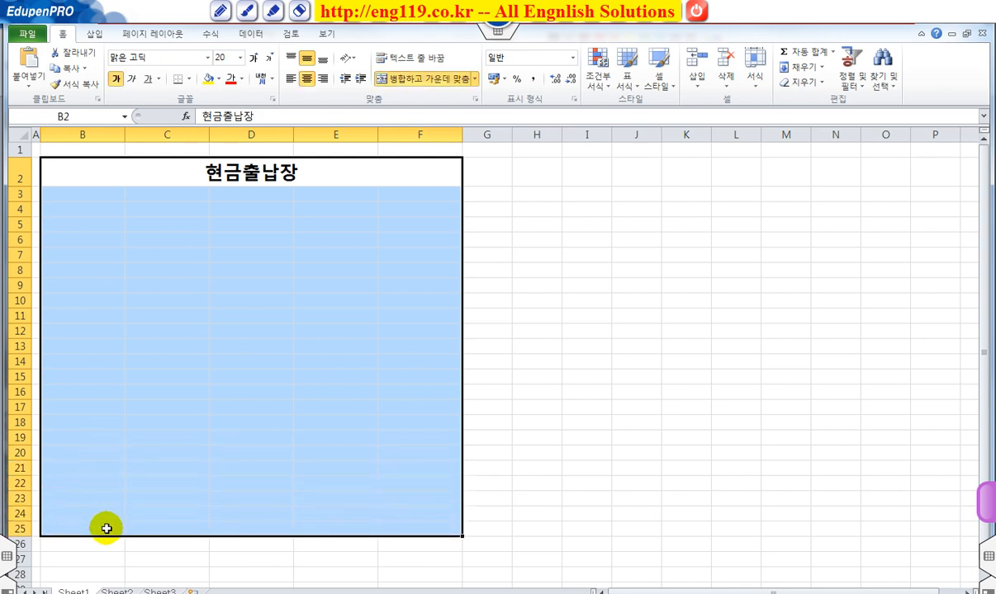
pyautogui.click(190, 80)
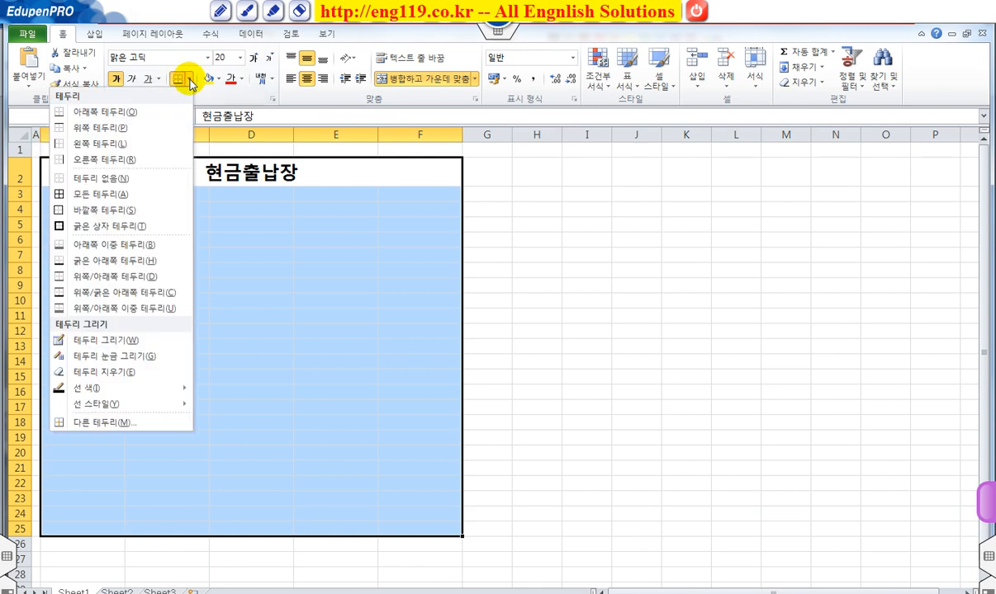
pyautogui.click(138, 196)
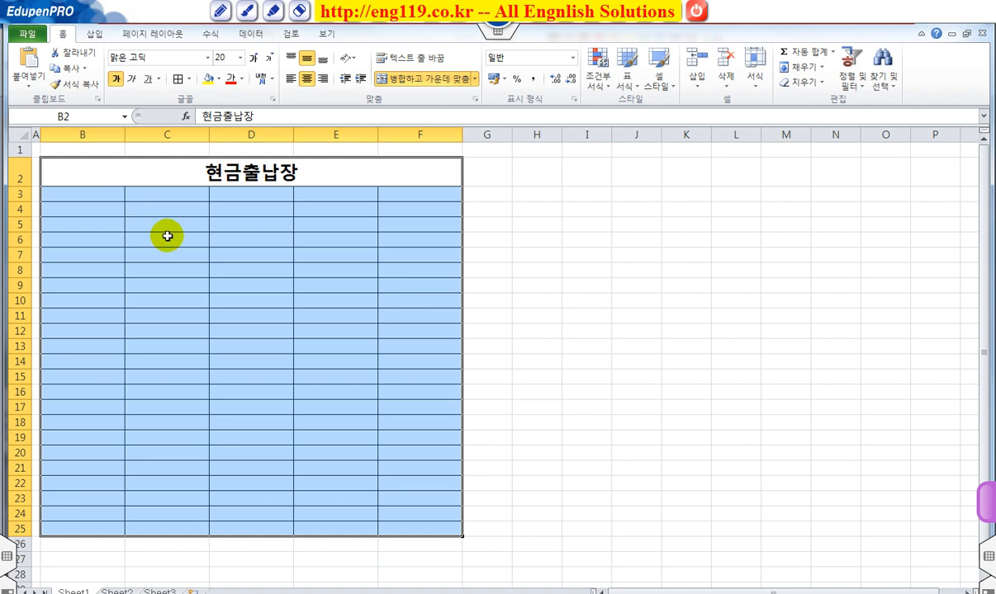
pyautogui.click(180, 224)
# Step: Add a thick box border around the outside of the table range B2:F25
pyautogui.moveTo(116, 174); pyautogui.dragTo(385, 528)
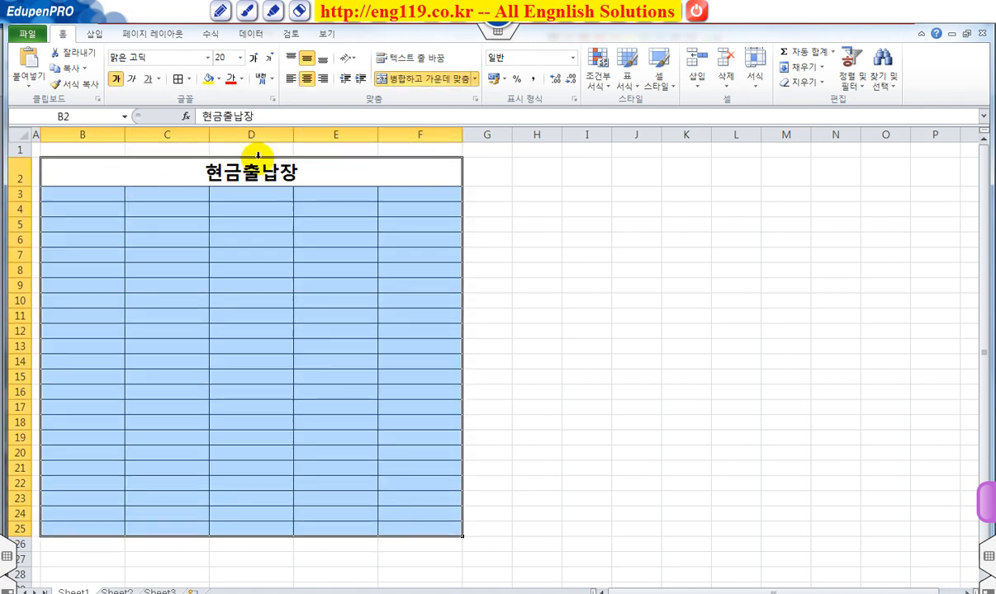
pyautogui.click(191, 79)
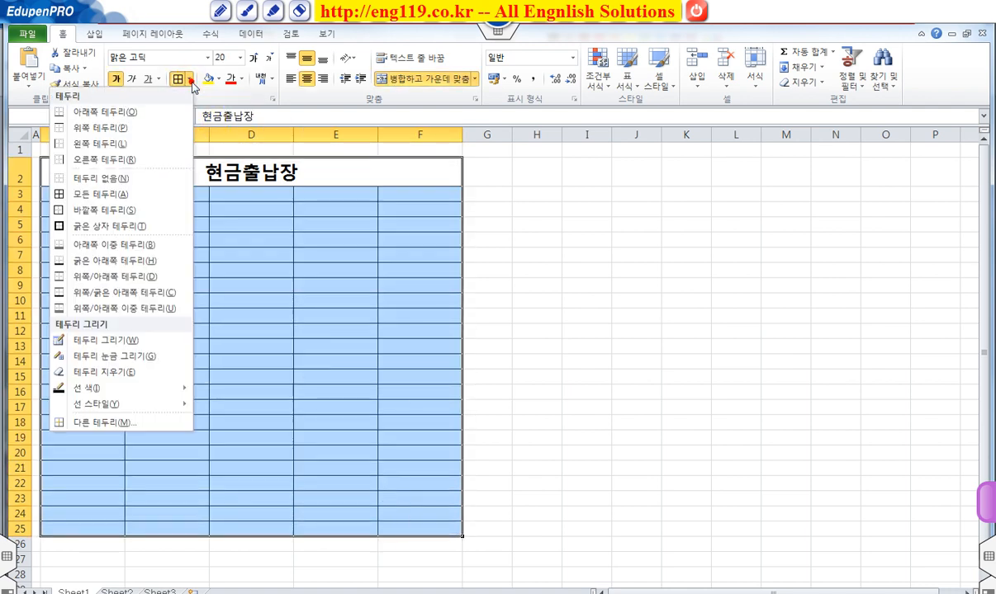
pyautogui.click(132, 228)
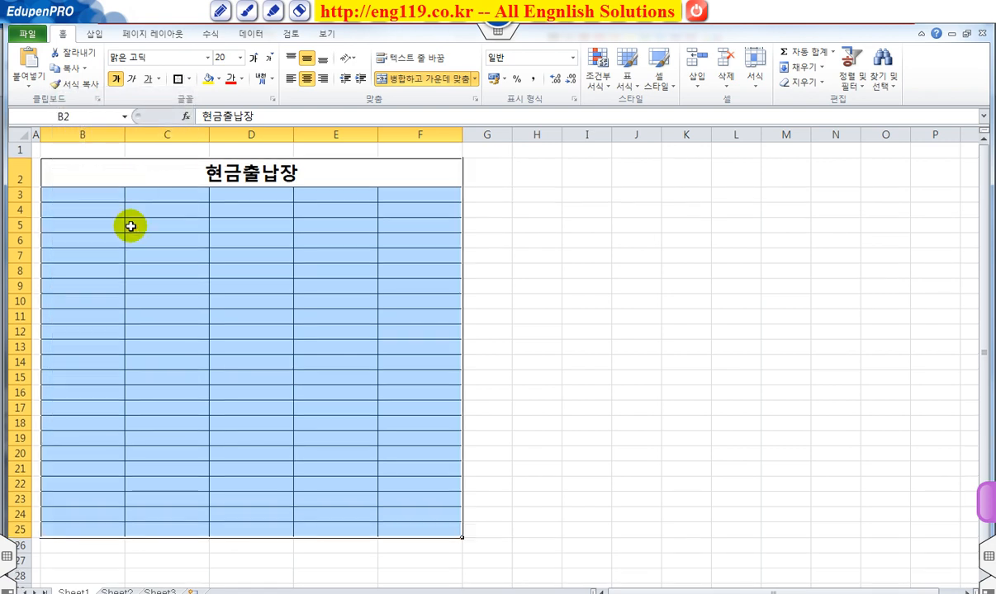
pyautogui.click(213, 236)
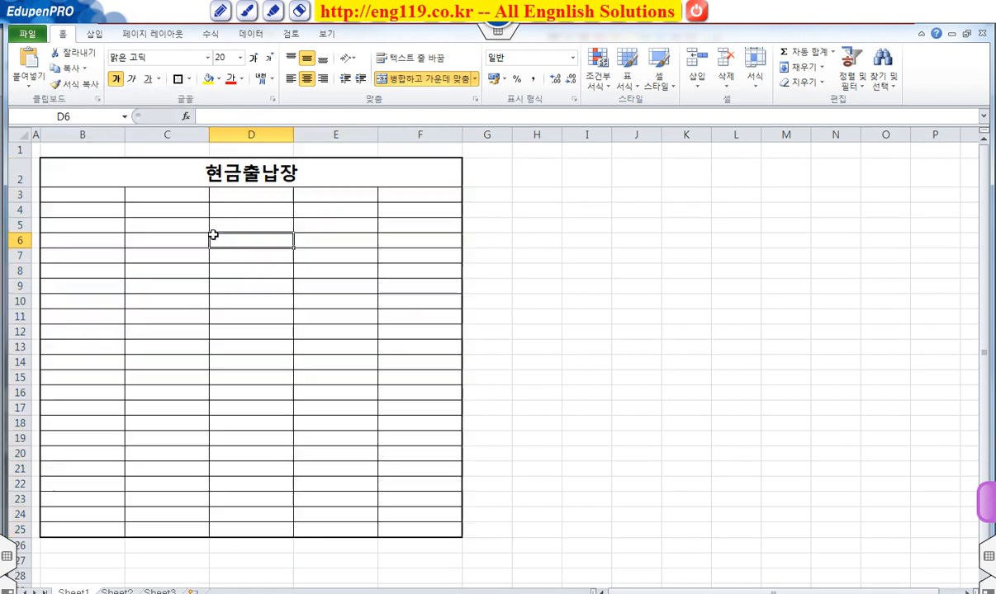
# Step: Add a thick box border around the merged title cell in row 2
pyautogui.click(199, 171)
pyautogui.click(199, 171)
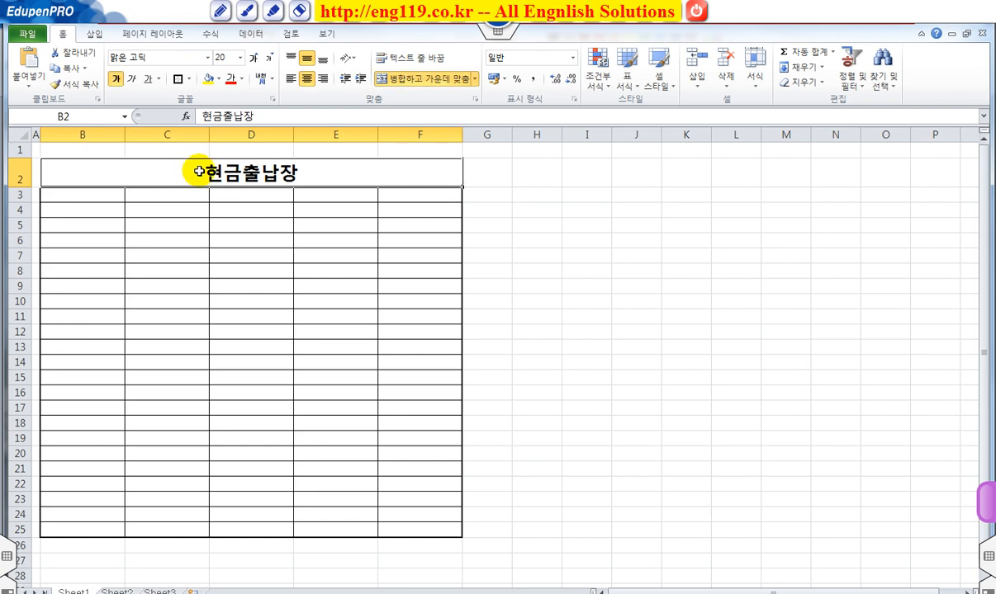
pyautogui.click(179, 80)
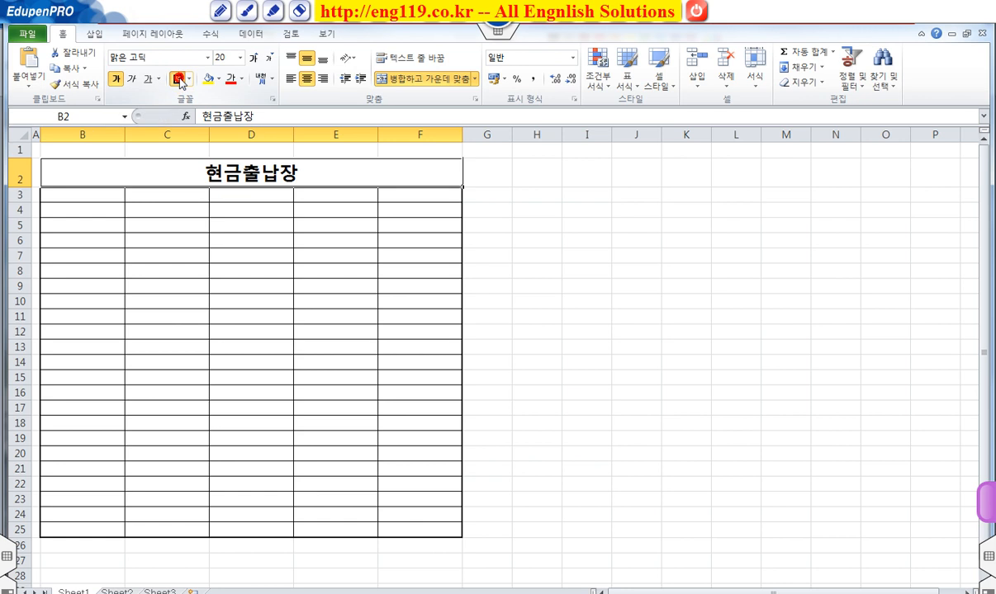
pyautogui.click(613, 269)
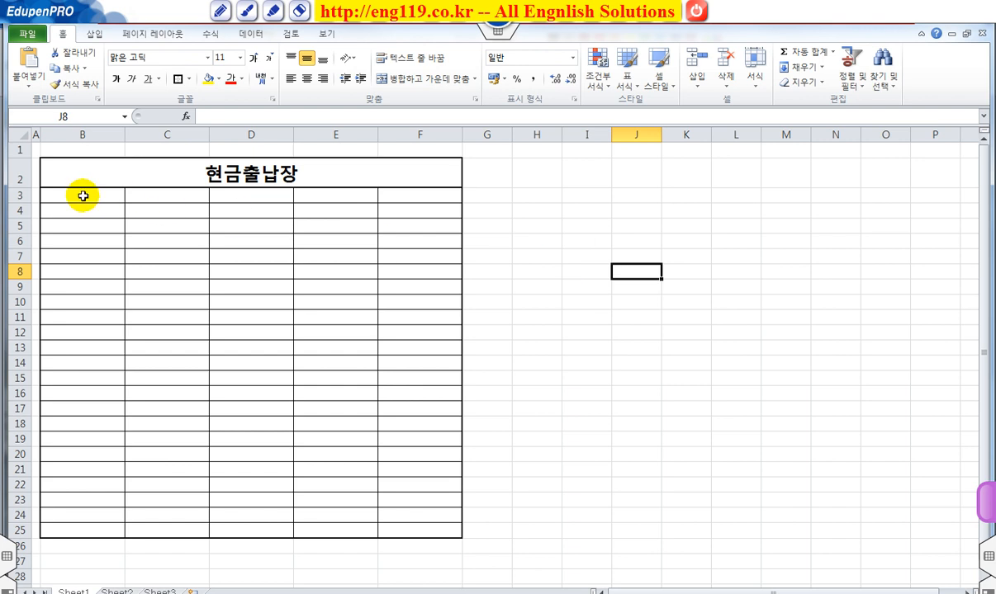
# Step: Center the header cells B3:F3 horizontally and make them bold
pyautogui.moveTo(83, 195); pyautogui.dragTo(404, 195)
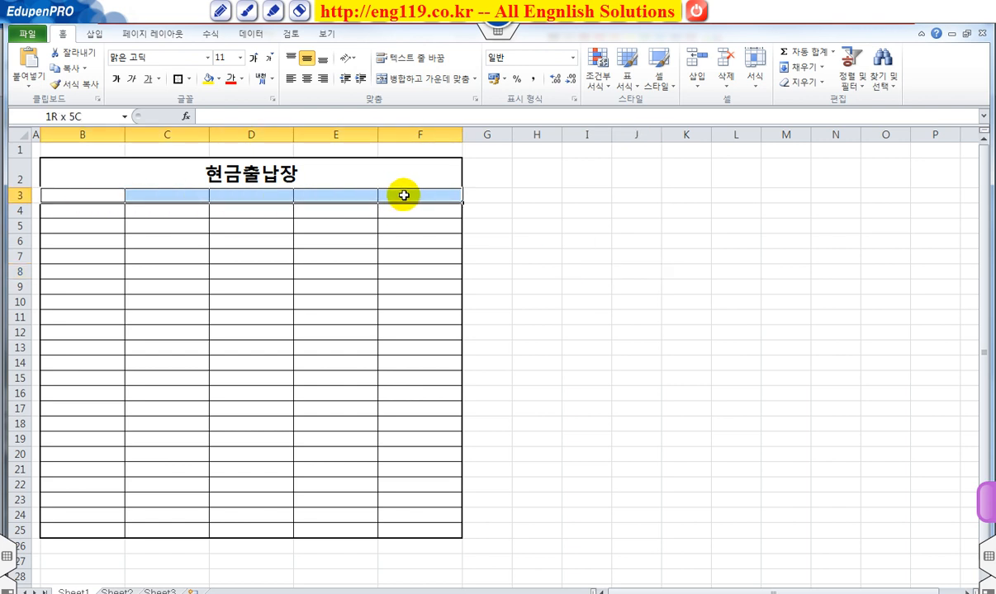
pyautogui.moveTo(404, 195); pyautogui.dragTo(404, 195)
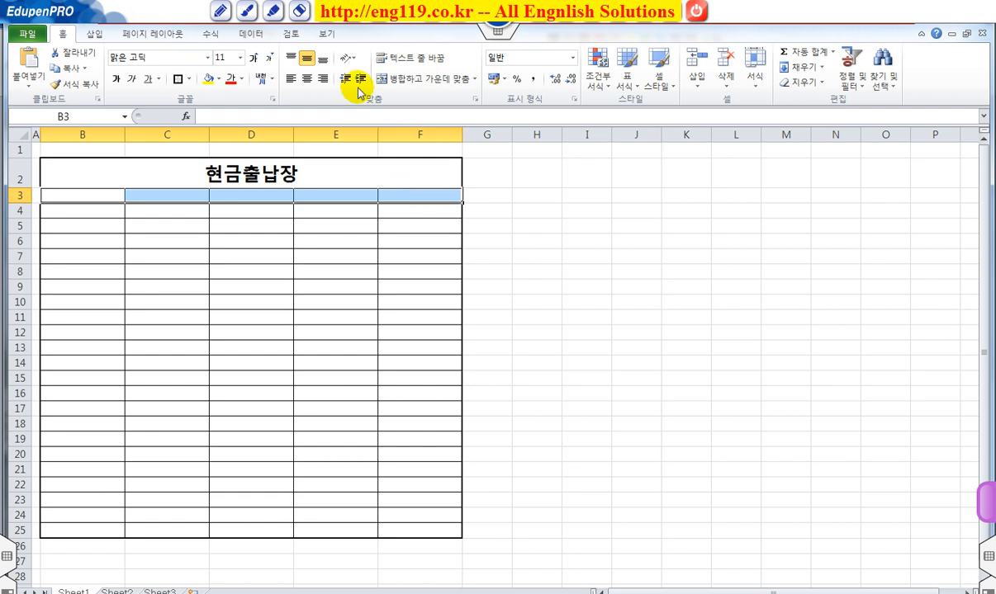
pyautogui.click(306, 79)
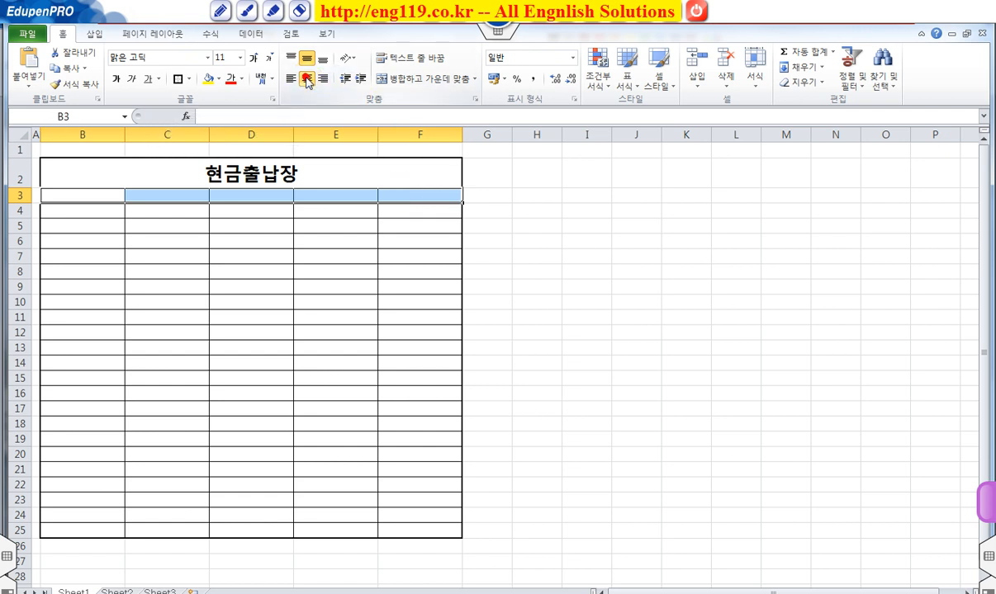
pyautogui.click(117, 81)
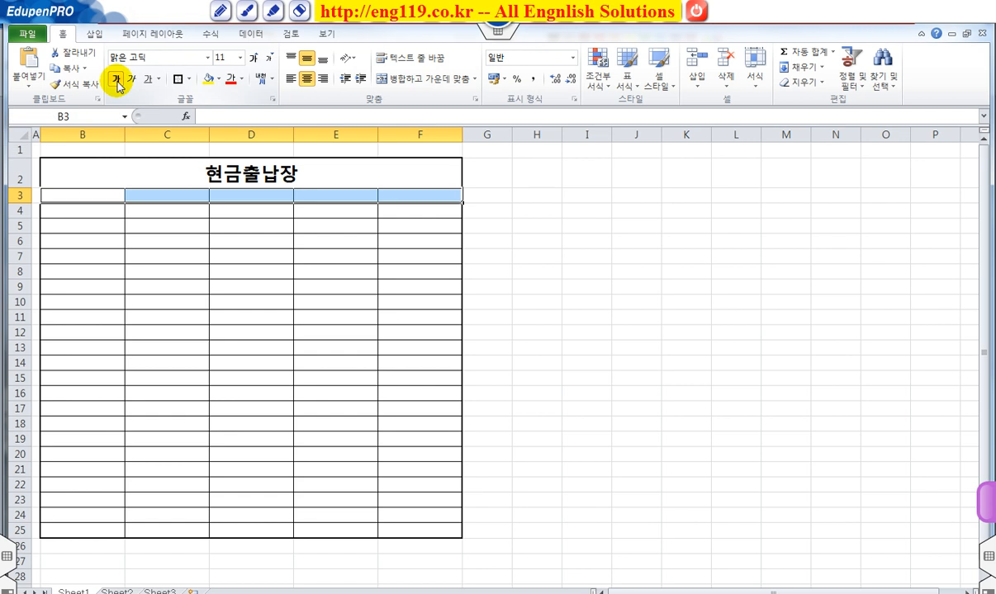
# Step: Enter the column headers 날짜, 내역, 수입, 지출 and 잔액 in cells B3 to F3
pyautogui.click(88, 191)
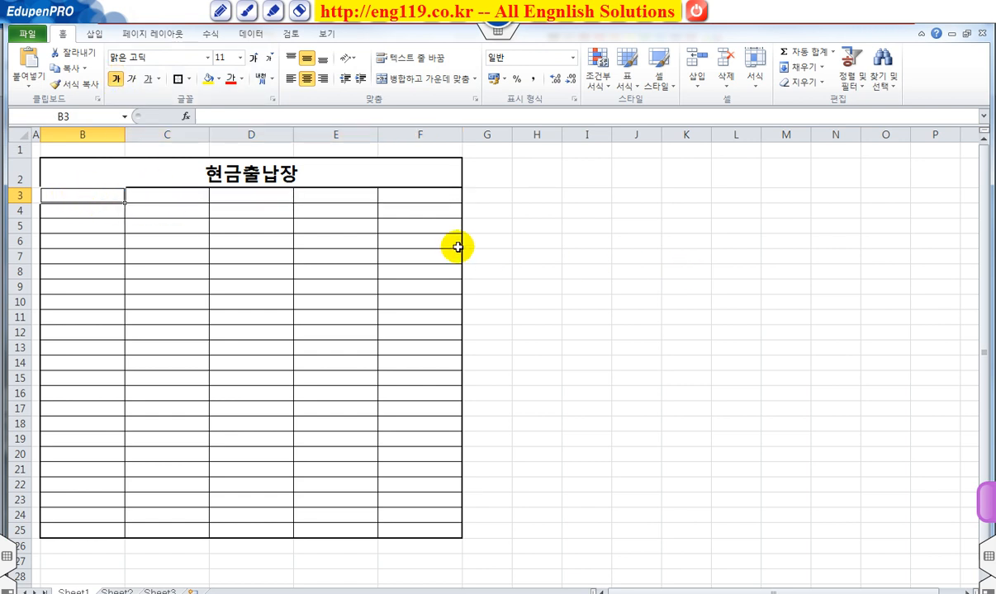
pyautogui.write('날짜')
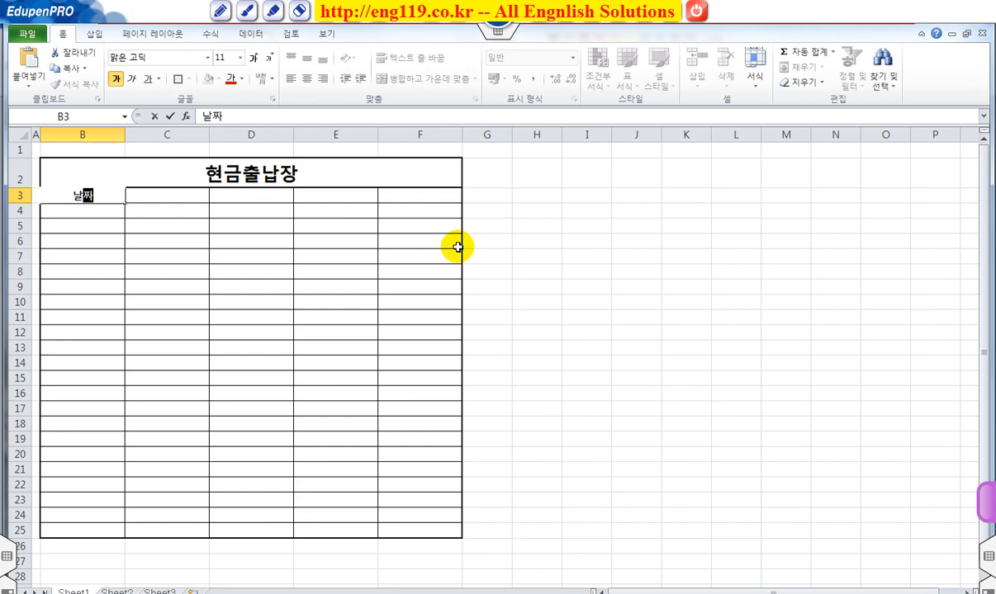
pyautogui.press('Tab')
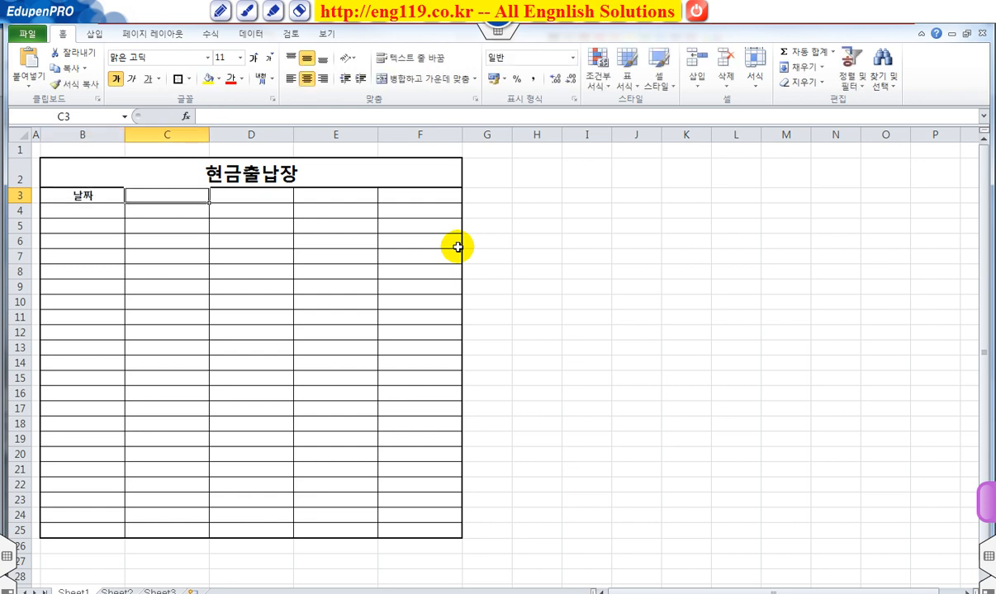
pyautogui.write('내역')
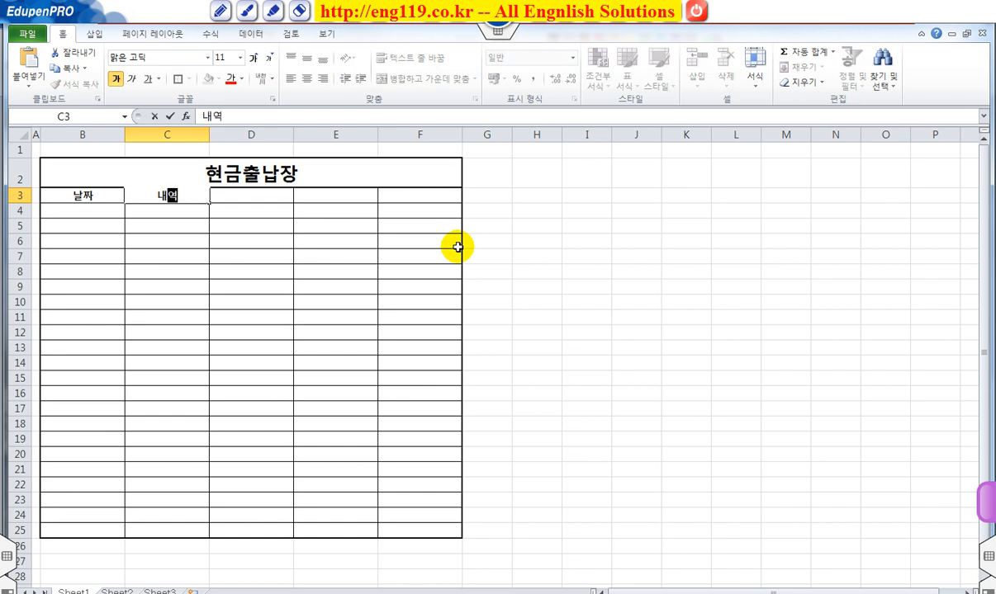
pyautogui.press('Tab')
pyautogui.write('수')
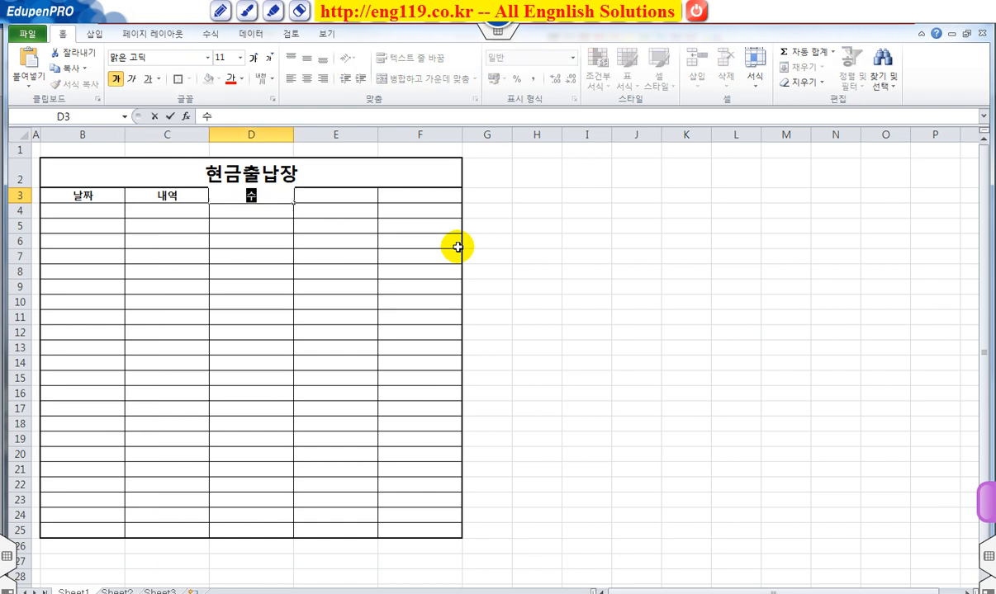
pyautogui.write('이ㅂ')
pyautogui.press('Tab')
pyautogui.write('지출')
pyautogui.press('Tab')
pyautogui.write('잔액')
pyautogui.press('Return')
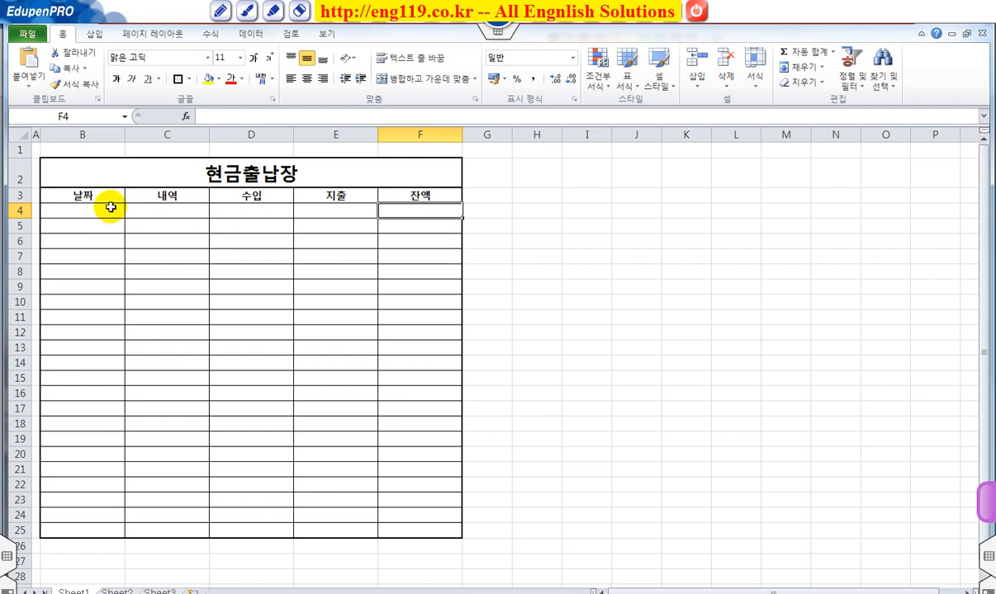
# Step: Insert the current date in cell B4
pyautogui.moveTo(110, 208)
pyautogui.mouseDown()
pyautogui.moveTo(104, 503)
pyautogui.moveTo(100, 206)
pyautogui.moveTo(114, 212)
pyautogui.mouseUp()
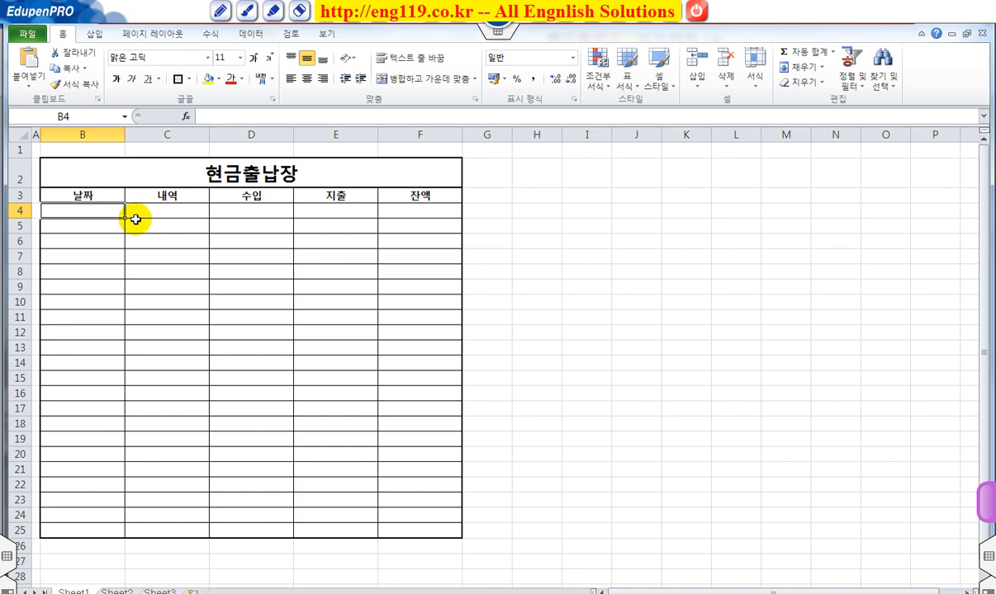
pyautogui.hotkey('ctrl', ';')
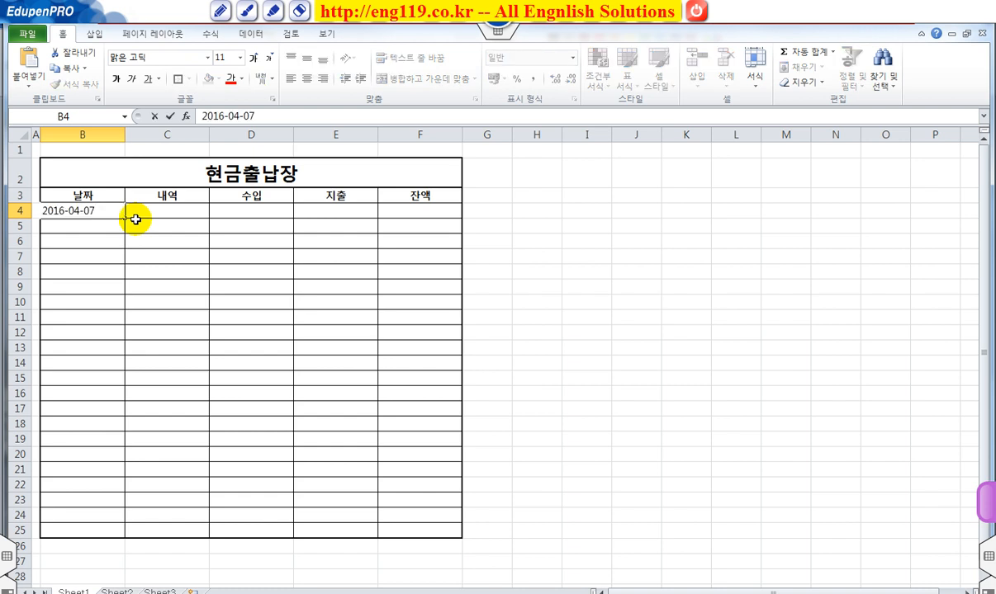
pyautogui.press('Return')
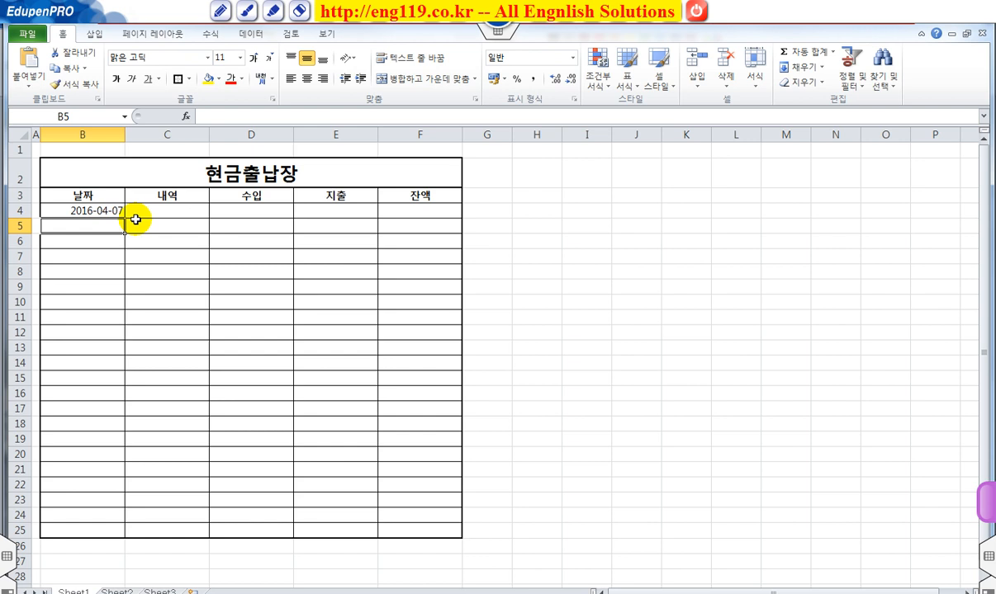
# Step: Enter the dates 2016-04-01, 2016-04-03 and 2016-04-05 in cells B4 to B6
pyautogui.press('Up')
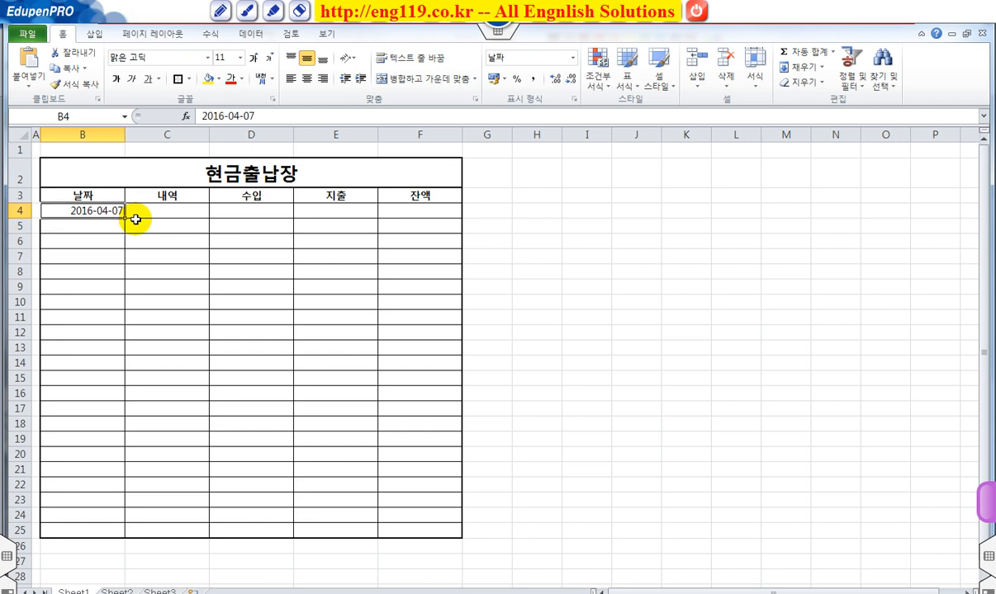
pyautogui.write('16-4-1')
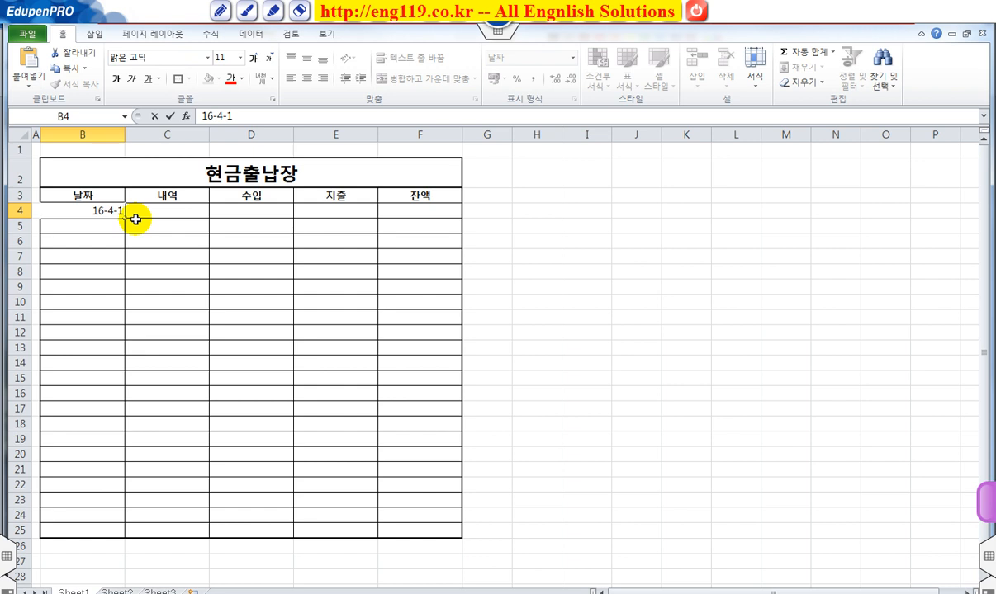
pyautogui.press('Return')
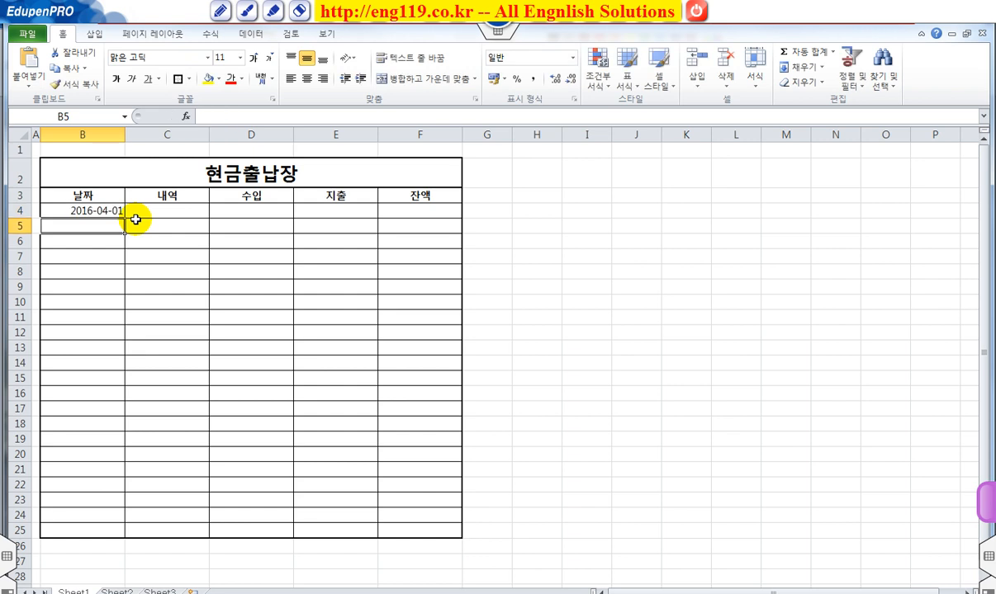
pyautogui.write('16')
pyautogui.write('-04-03')
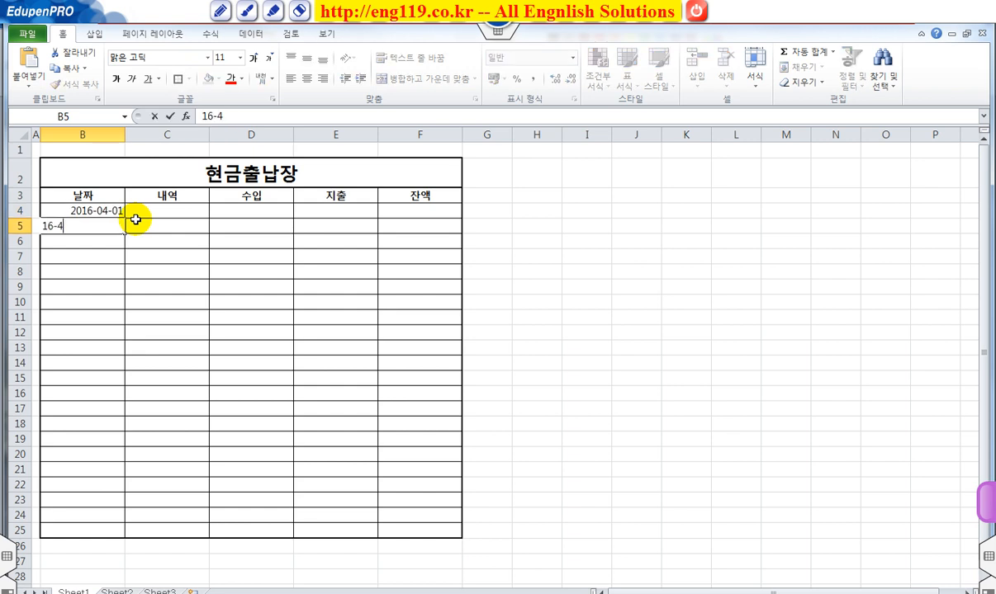
pyautogui.press('Return')
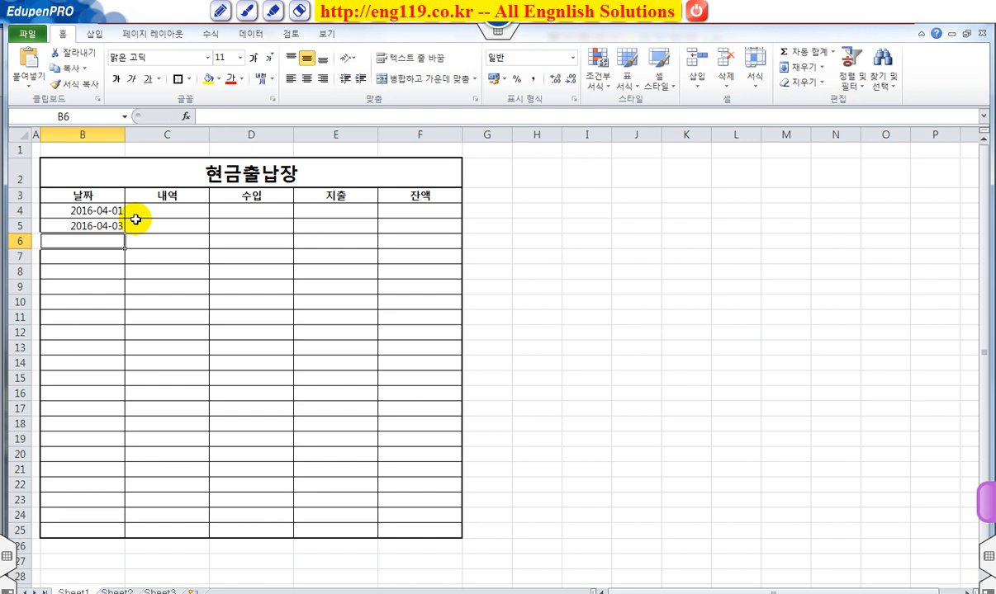
pyautogui.write('16')
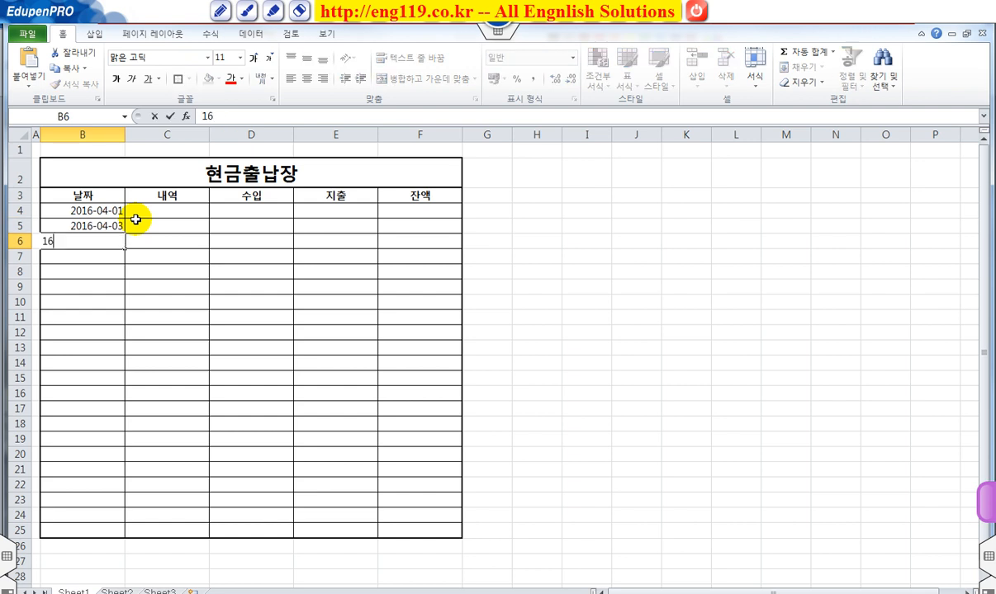
pyautogui.write('-4-5')
pyautogui.press('Return')
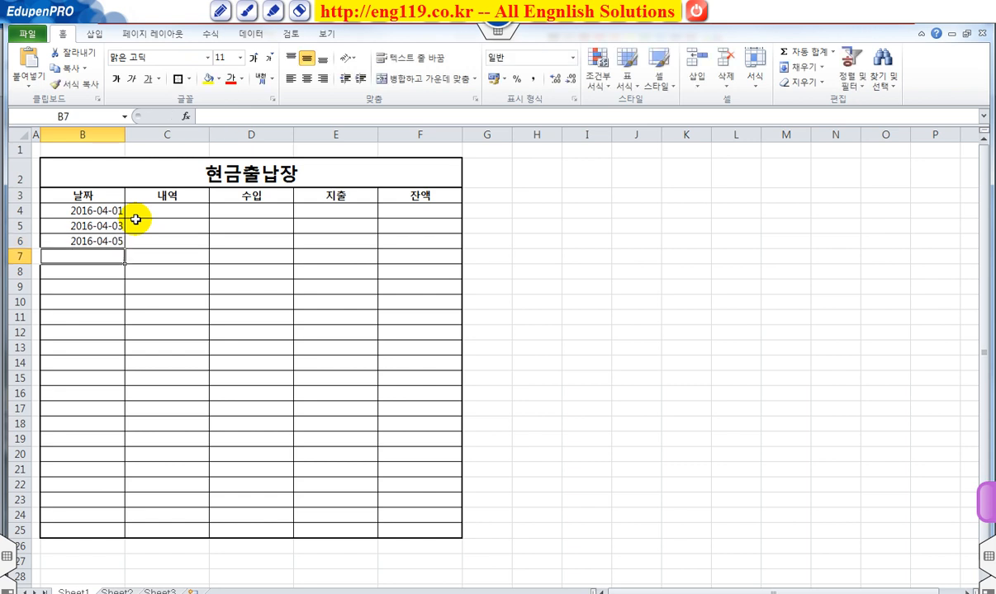
# Step: Define the custom number format mm월 dd일 for the date cells B4:B25
pyautogui.moveTo(95, 208); pyautogui.dragTo(80, 526)
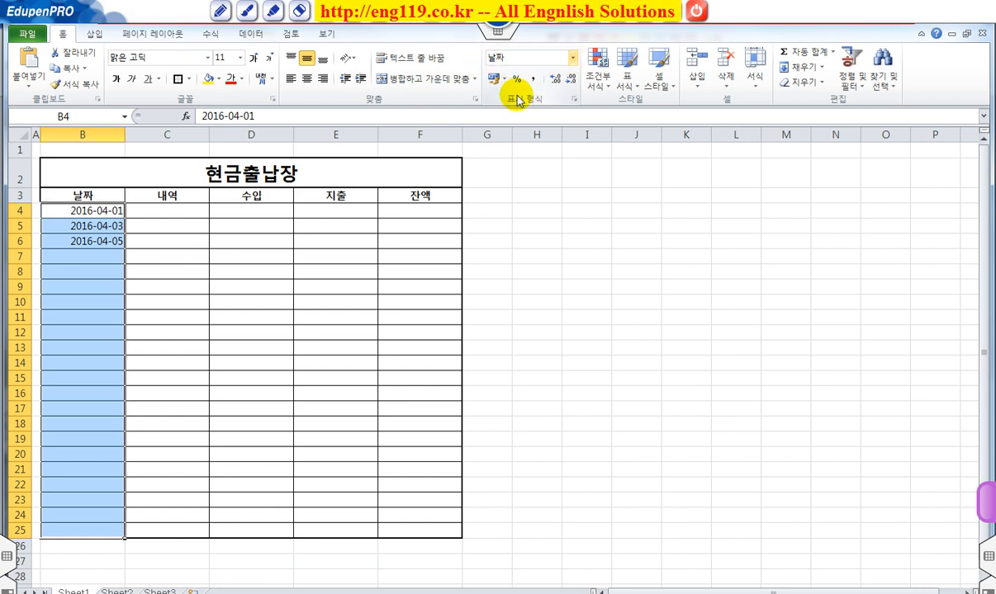
pyautogui.click(572, 57)
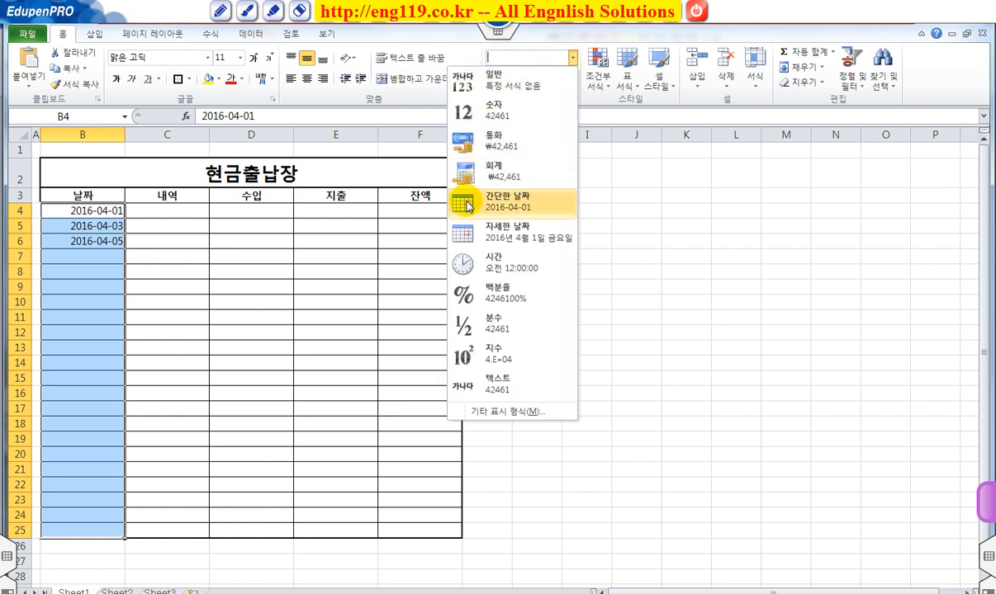
pyautogui.click(519, 412)
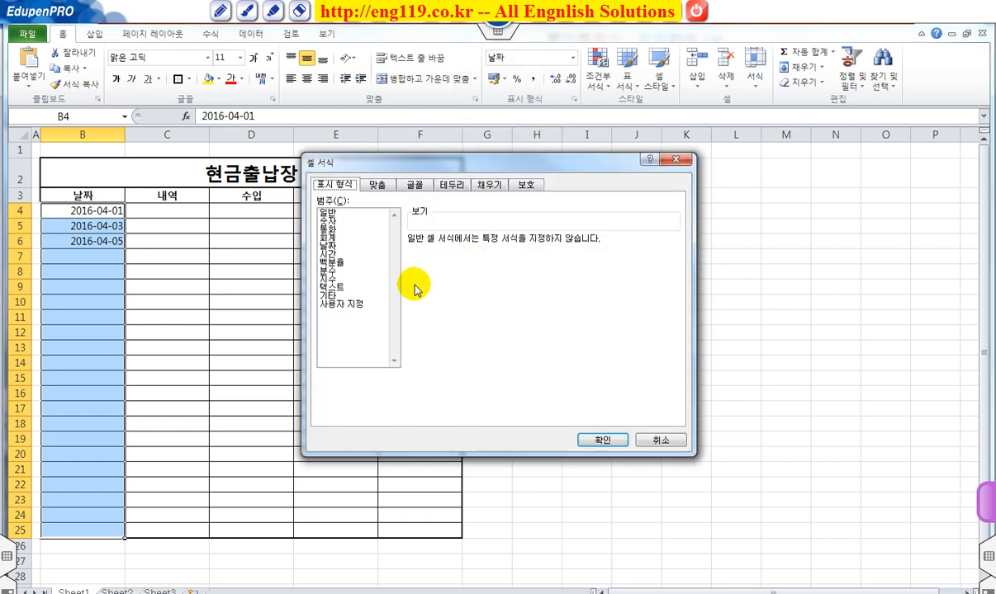
pyautogui.click(339, 305)
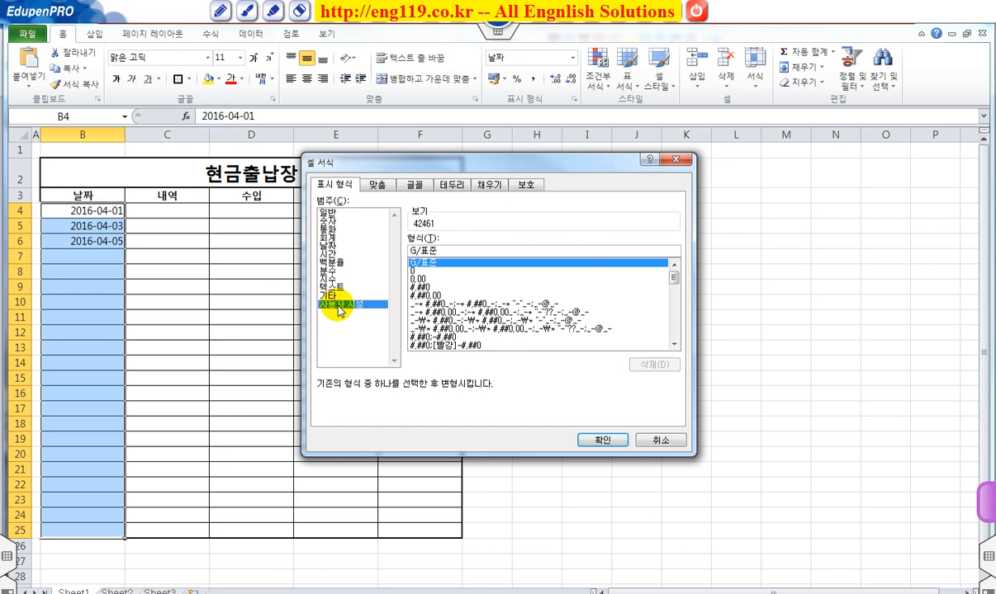
pyautogui.doubleClick(456, 247)
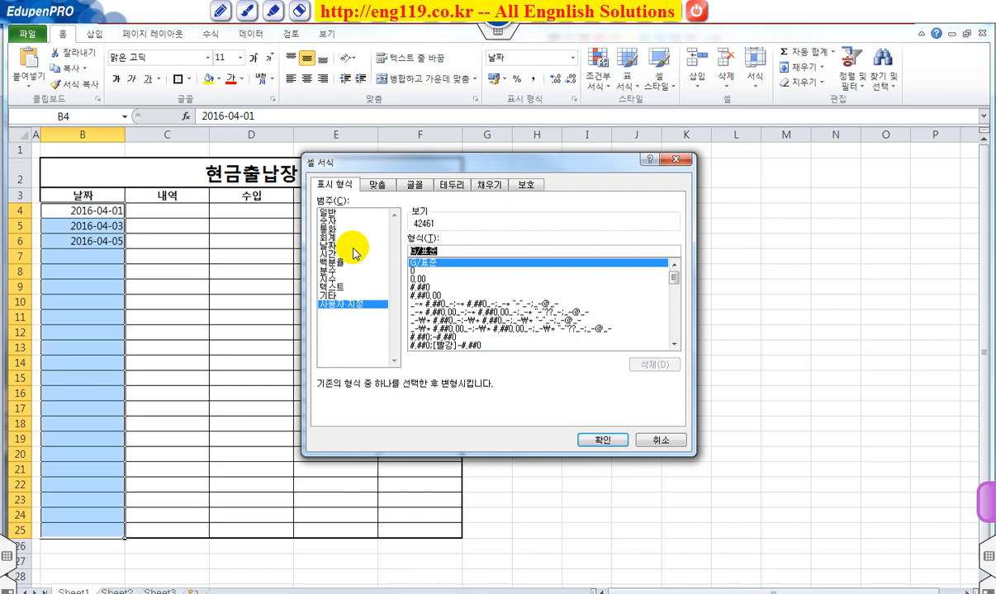
pyautogui.write('m')
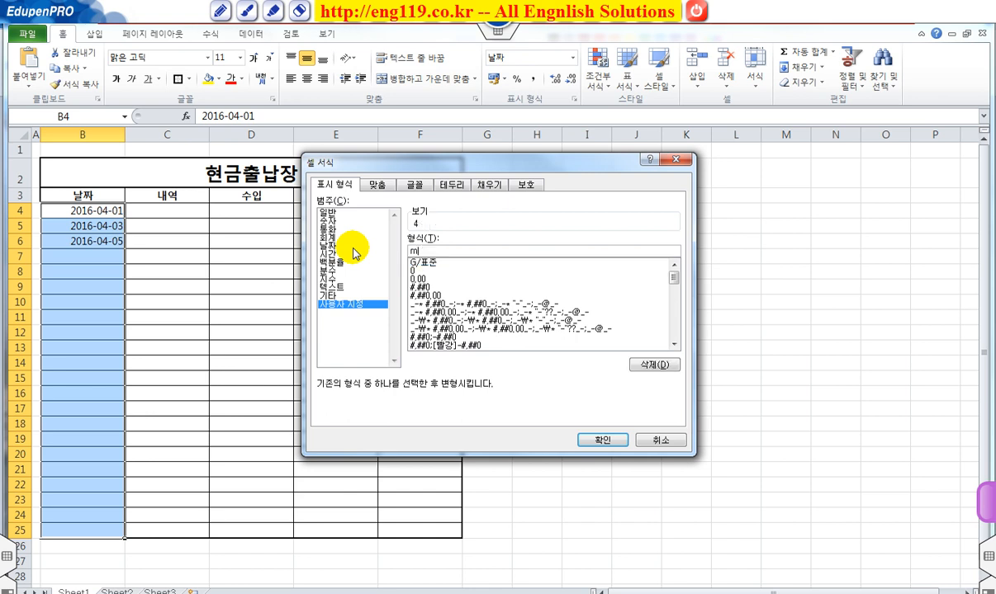
pyautogui.write('m우')
pyautogui.moveTo(405, 216)
pyautogui.mouseDown()
pyautogui.moveTo(451, 228)
pyautogui.moveTo(424, 252)
pyautogui.mouseUp()
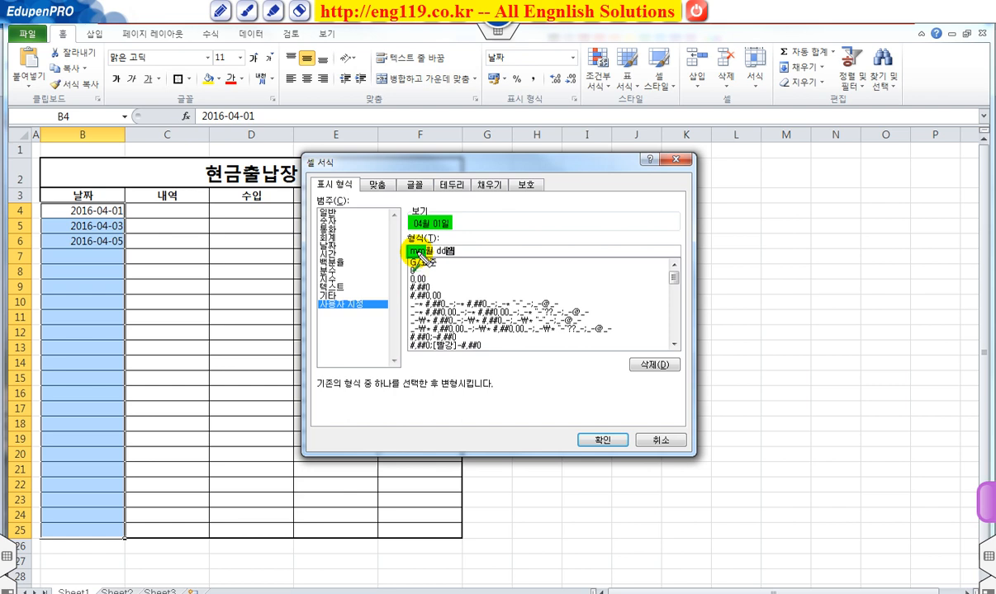
pyautogui.moveTo(418, 250); pyautogui.dragTo(423, 230)
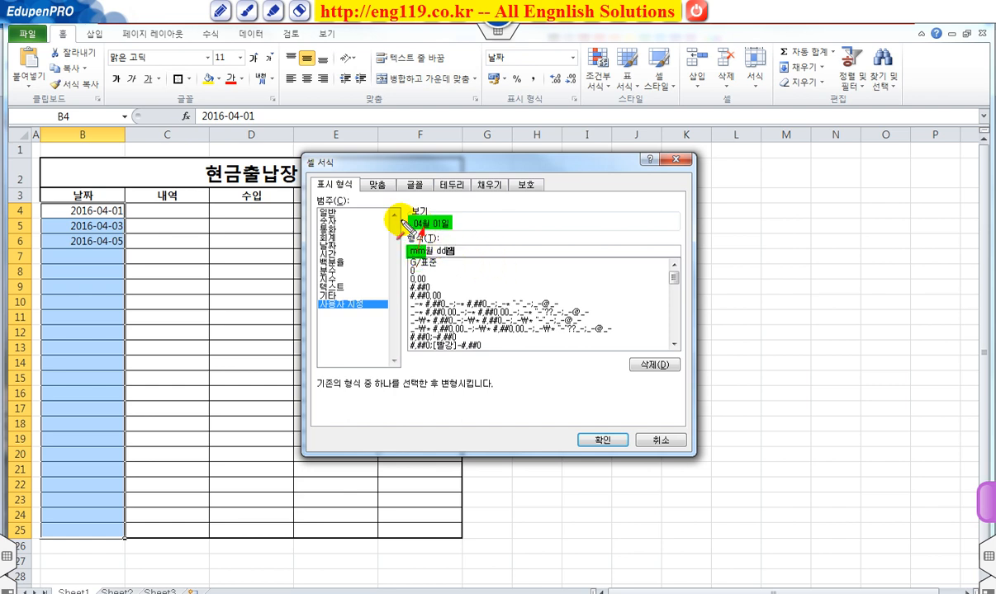
pyautogui.press('h')
pyautogui.moveTo(437, 250)
pyautogui.mouseDown()
pyautogui.moveTo(446, 255)
pyautogui.moveTo(441, 230)
pyautogui.mouseUp()
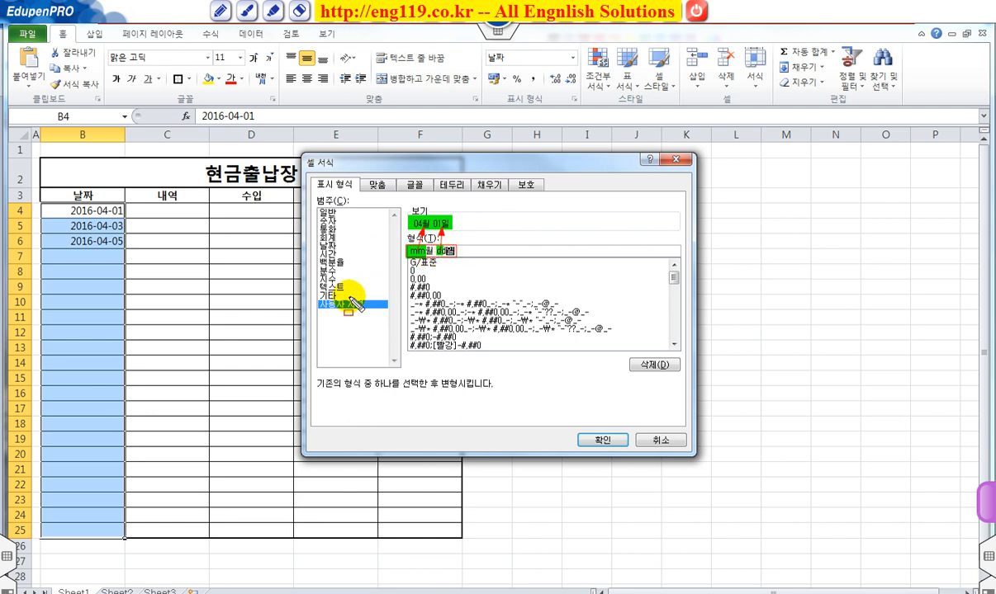
pyautogui.moveTo(318, 301); pyautogui.dragTo(375, 309)
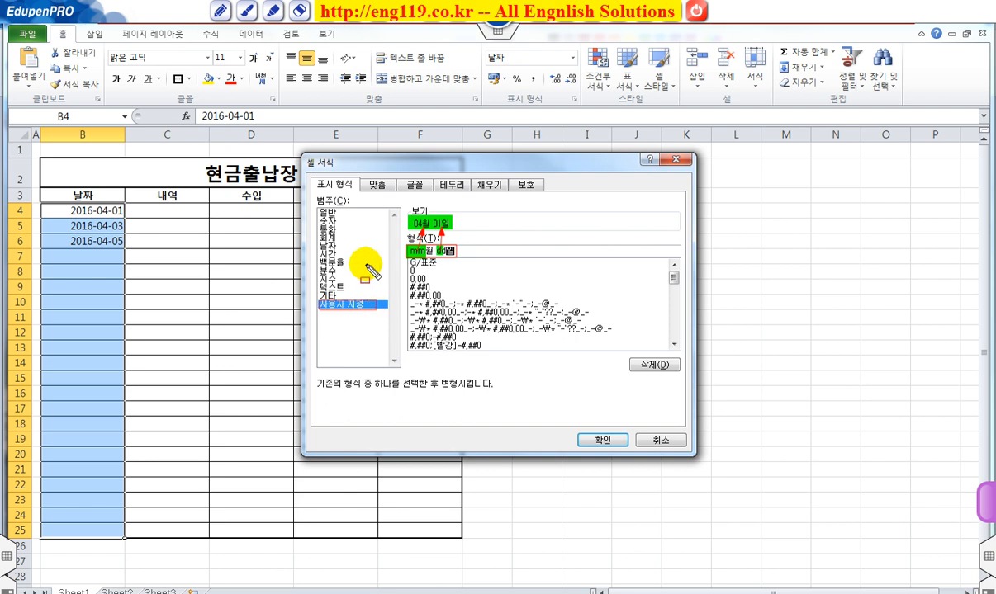
pyautogui.press('Escape')
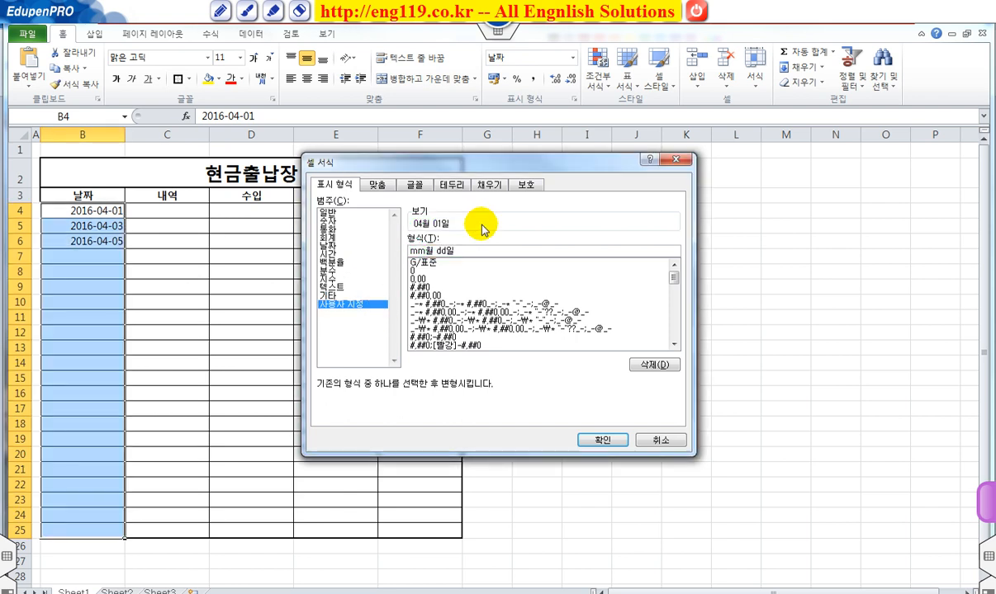
# Step: Apply the custom date format to B4:B25 and center those cells horizontally
pyautogui.click(602, 439)
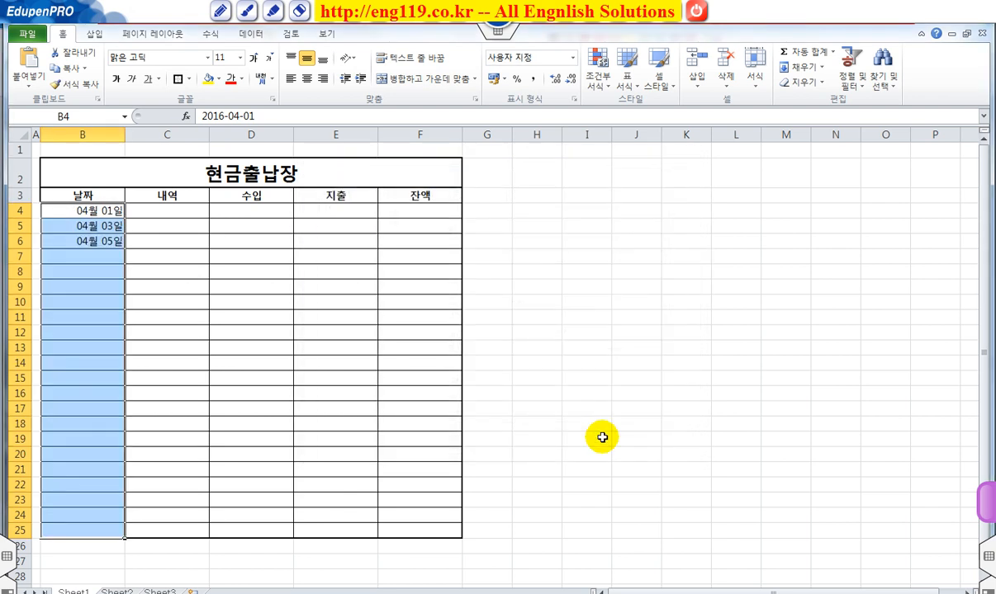
pyautogui.click(308, 79)
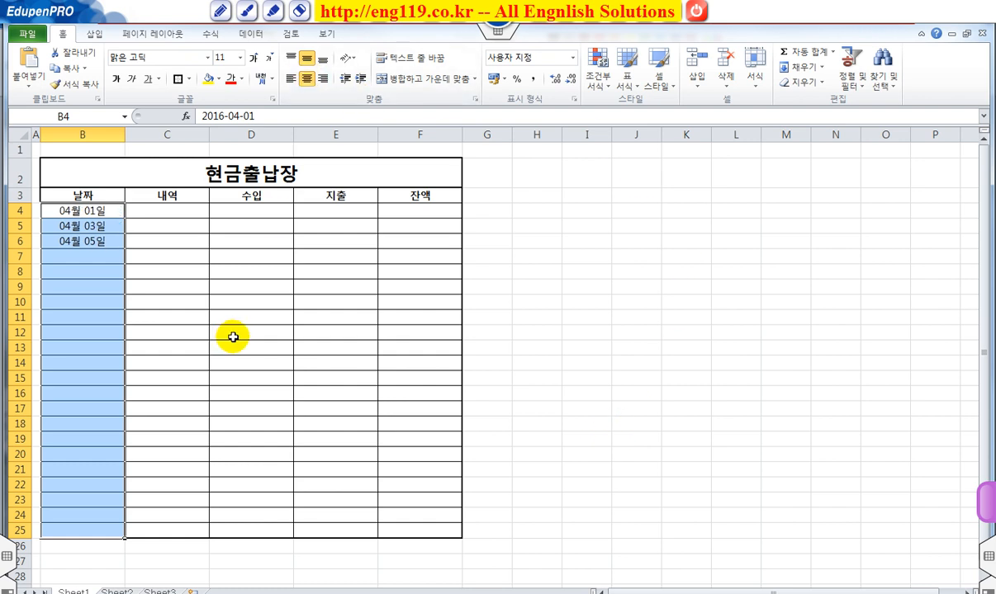
# Step: Fill in the first entry with 전월이월 in cell C4 and an income of 42500000 in cell D4
pyautogui.click(161, 210)
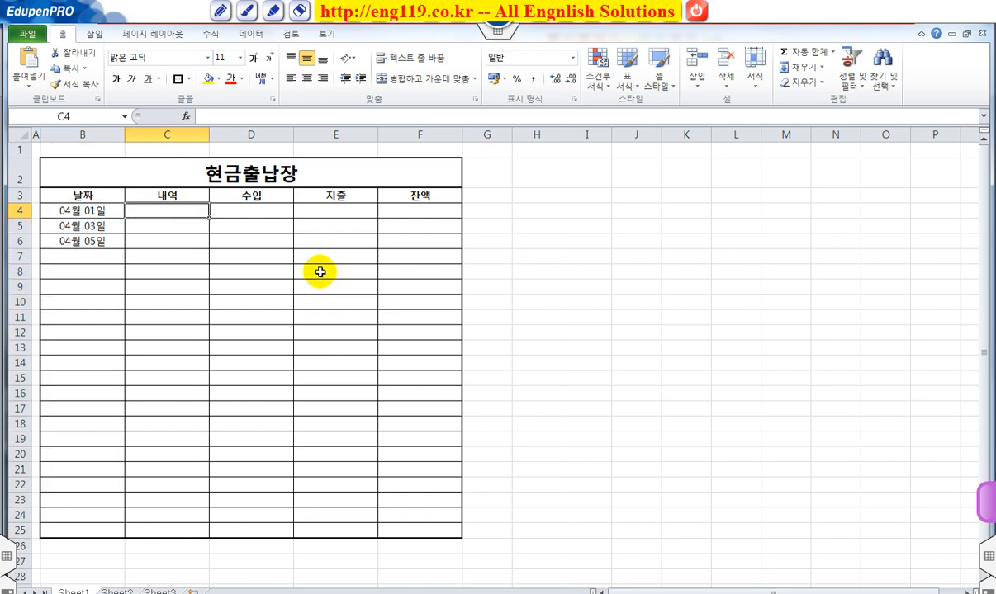
pyautogui.write('w')
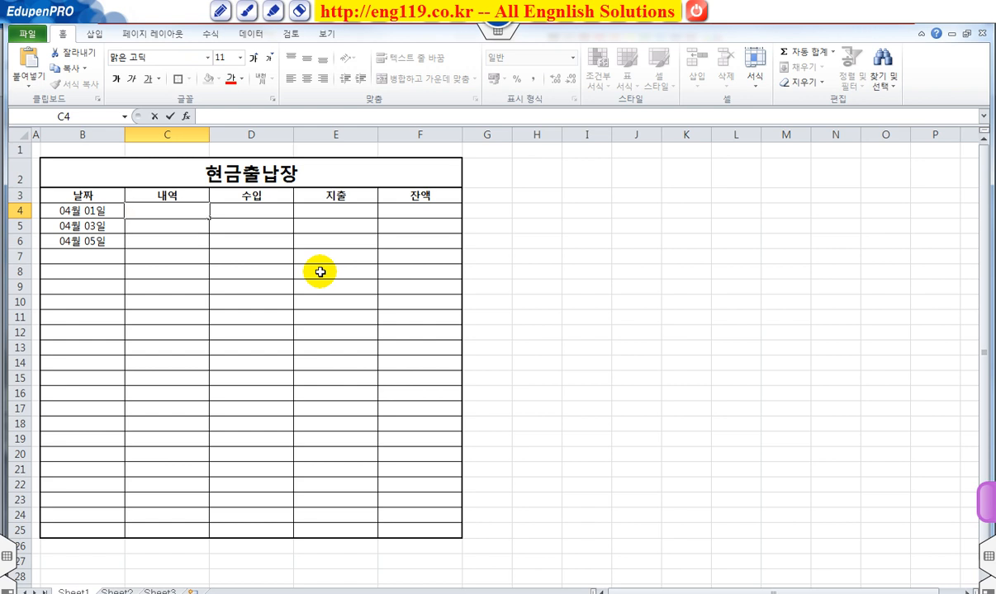
pyautogui.write('전월ㅇ이워ㄹ')
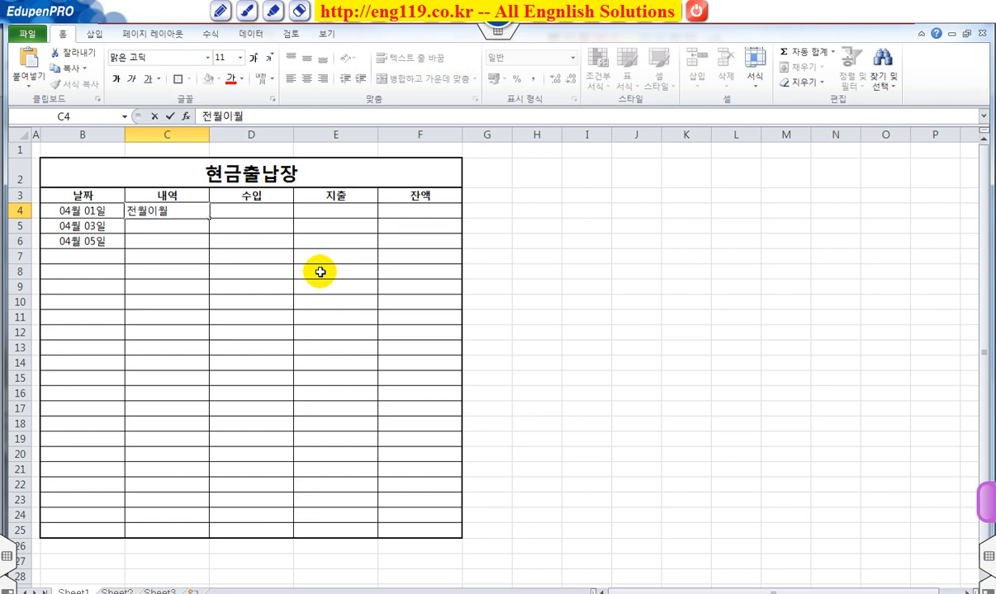
pyautogui.press('Tab')
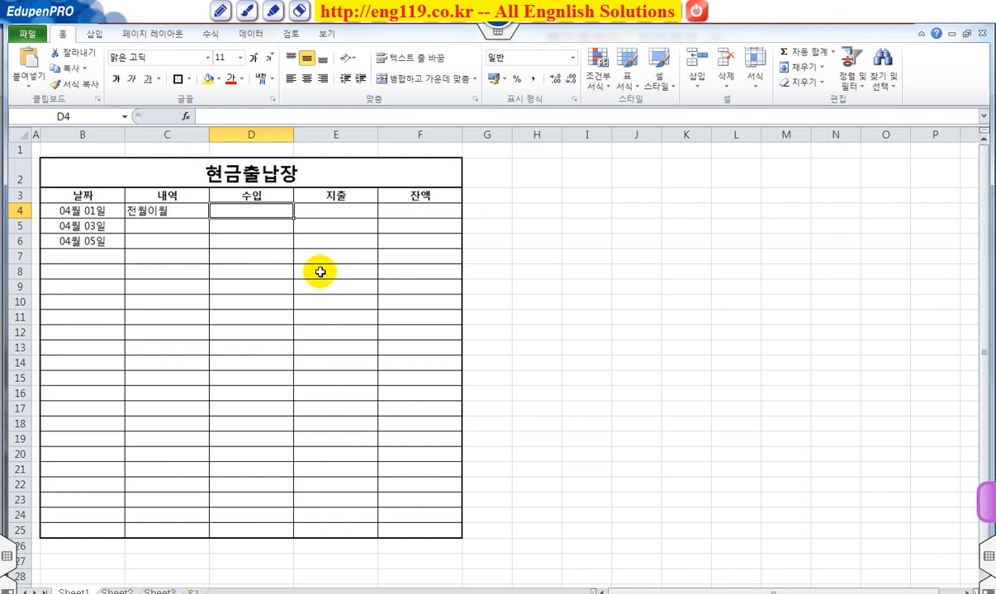
pyautogui.write('425')
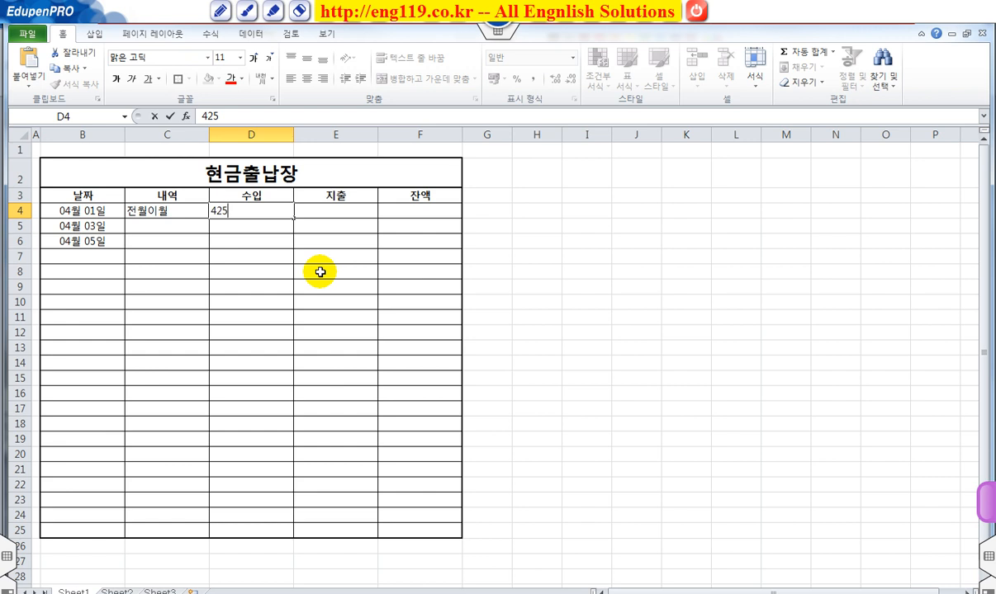
pyautogui.write('00000')
pyautogui.press('Return')
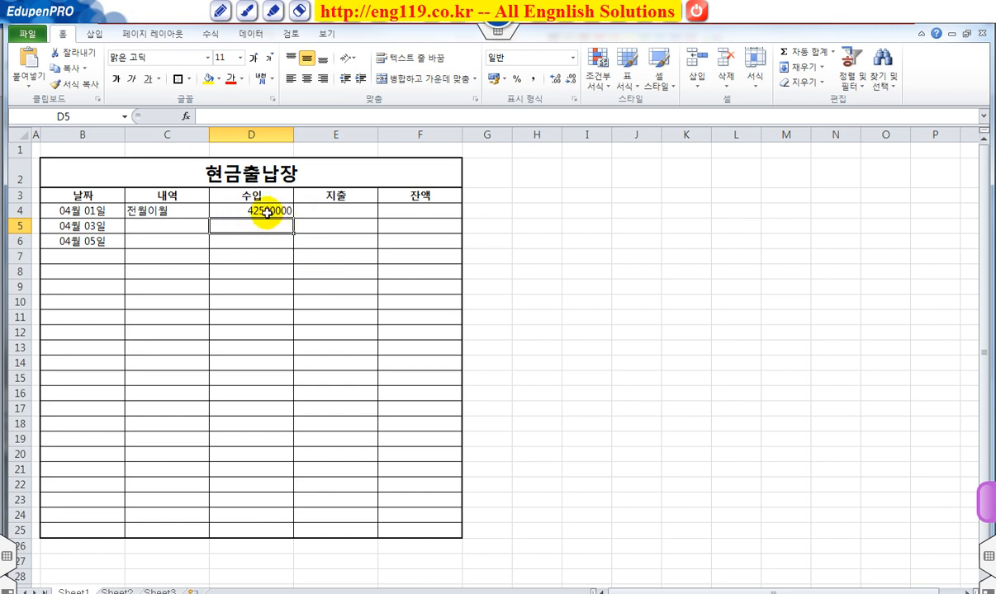
# Step: Apply the comma style to the amount cells D4:F25 and center the description cells C4:C25 horizontally
pyautogui.moveTo(245, 211); pyautogui.dragTo(434, 528)
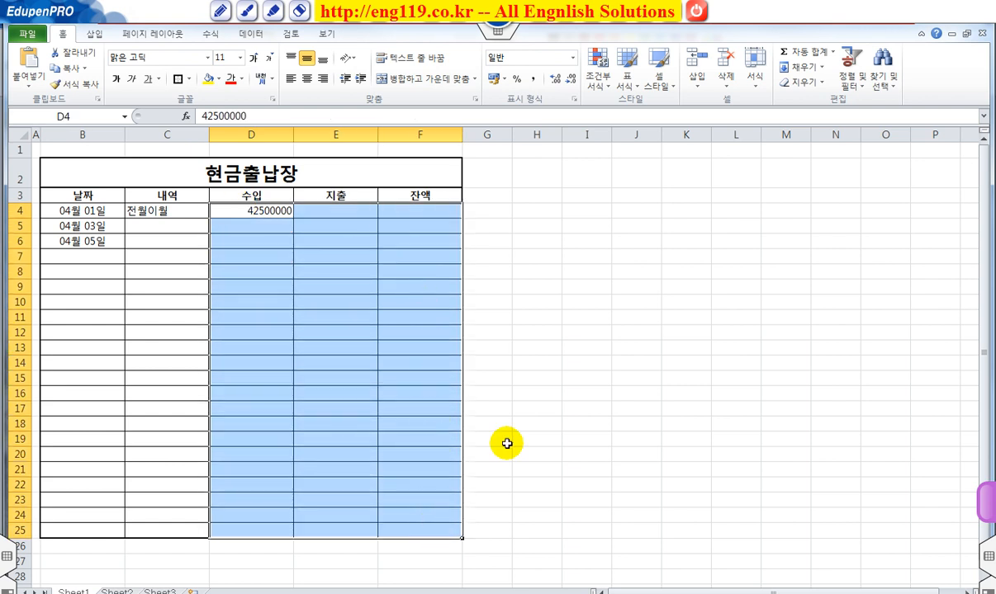
pyautogui.click(533, 80)
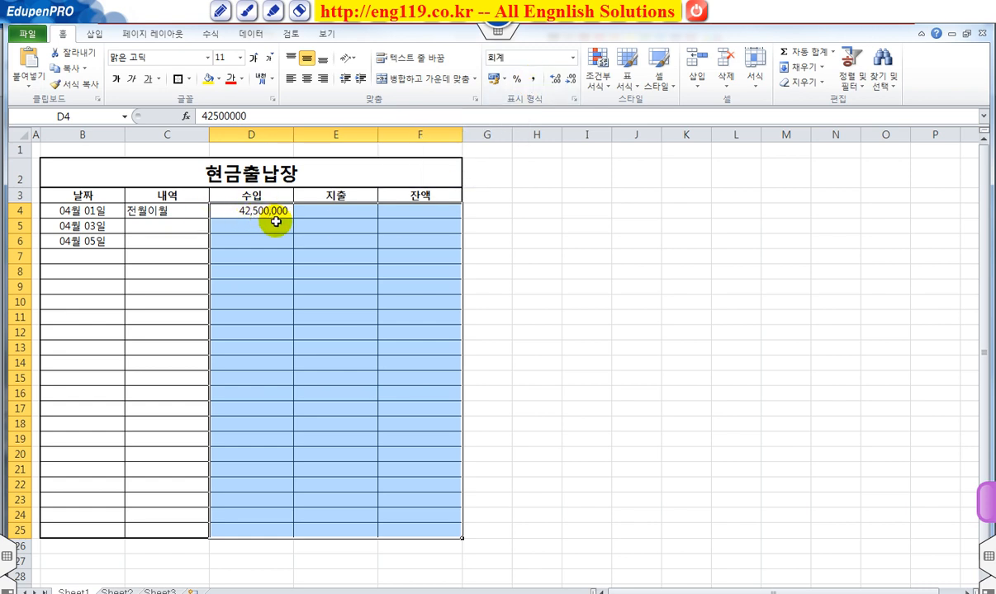
pyautogui.click(357, 238)
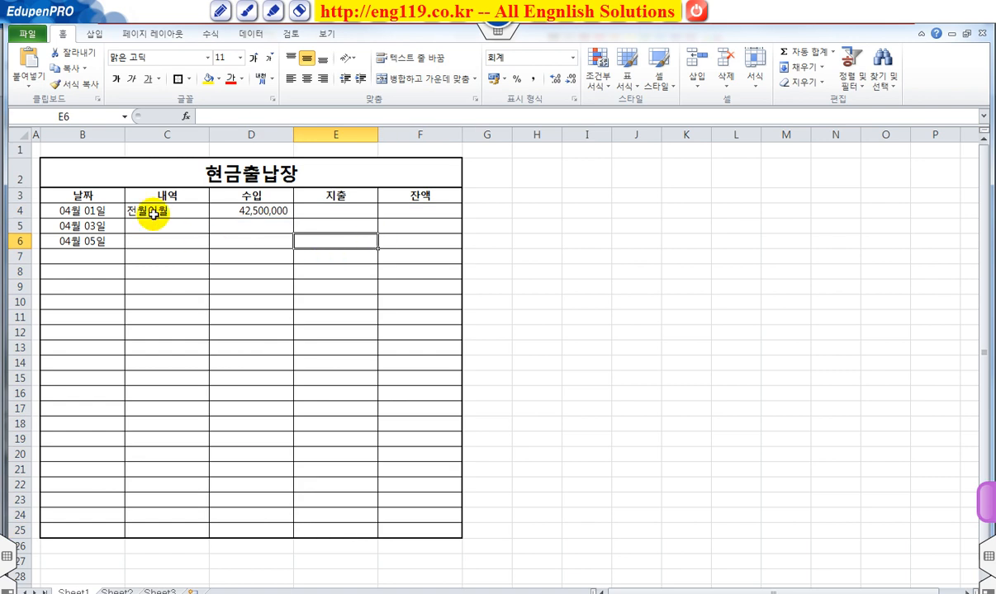
pyautogui.moveTo(151, 211); pyautogui.dragTo(173, 525)
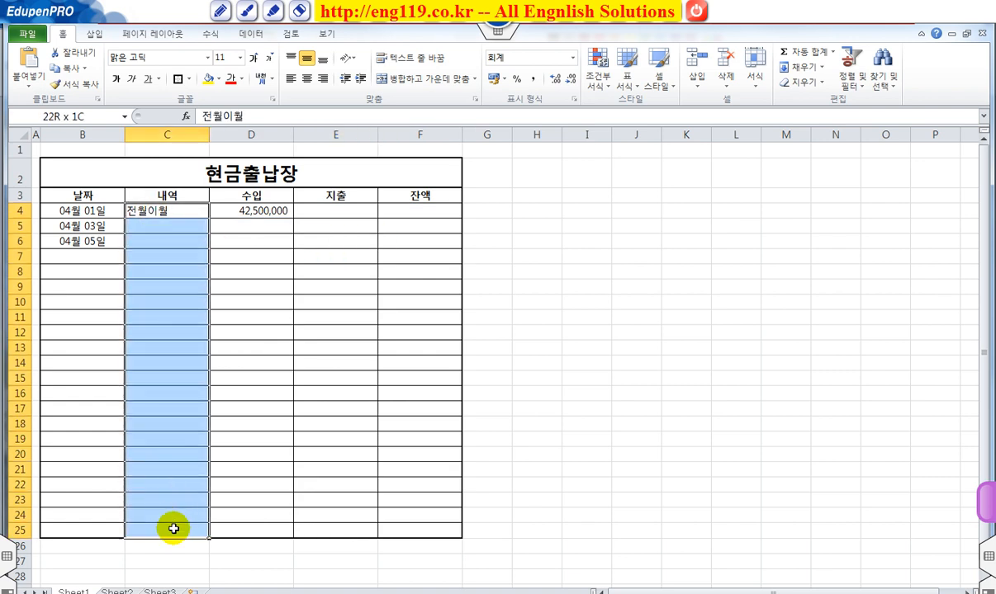
pyautogui.click(307, 78)
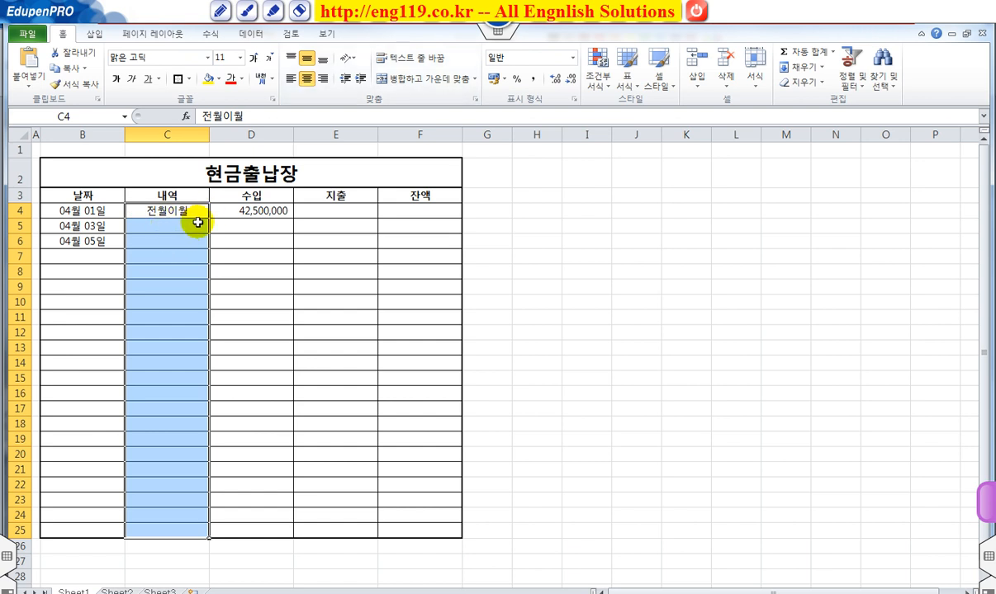
# Step: Fill in the second entry with 광고비 in cell C5 and an expense of 500000 in cell E5
pyautogui.click(168, 222)
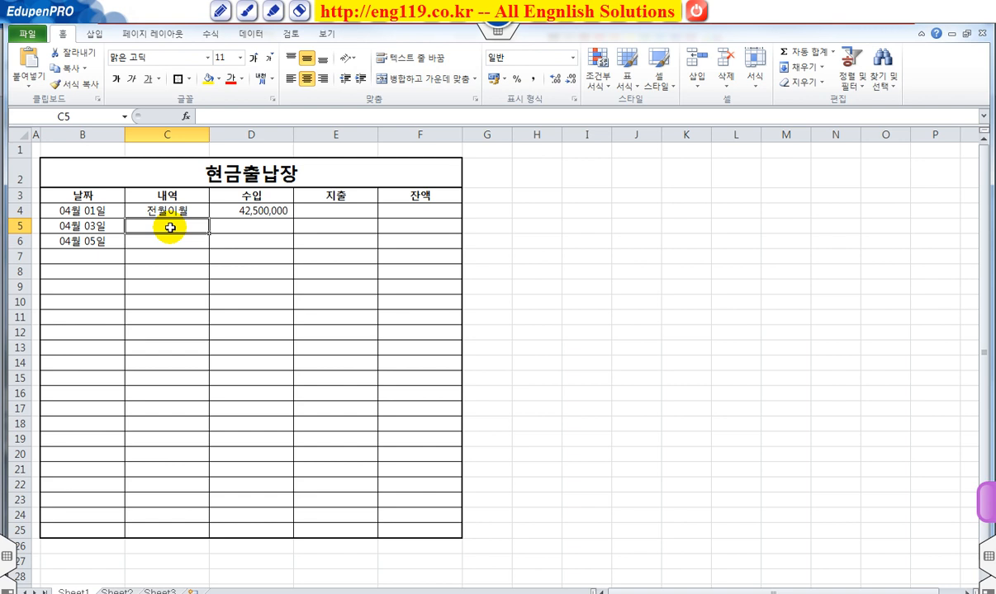
pyautogui.write('광ㄱ')
pyautogui.write('비')
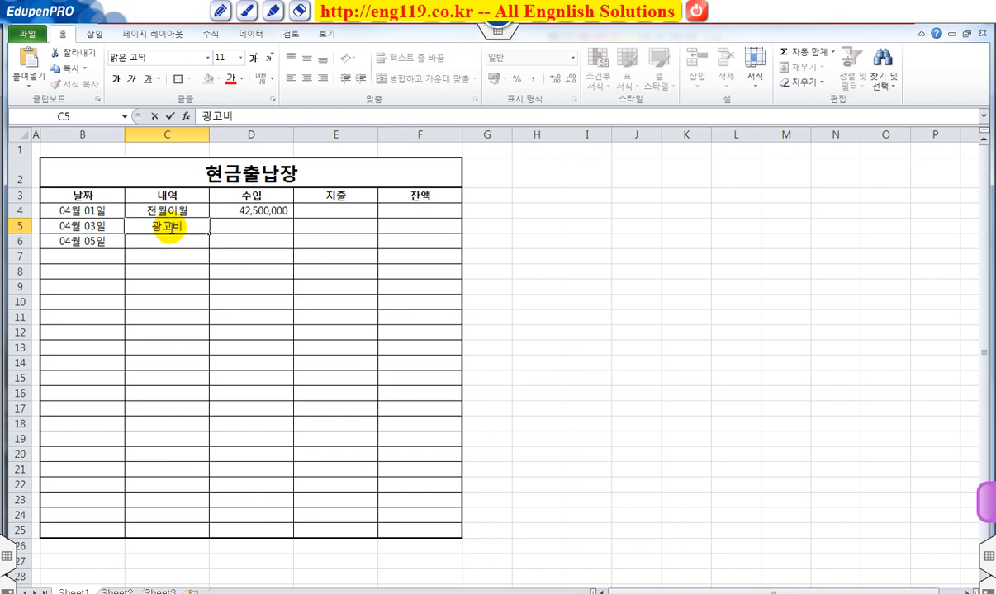
pyautogui.press('Tab')
pyautogui.press('Tab')
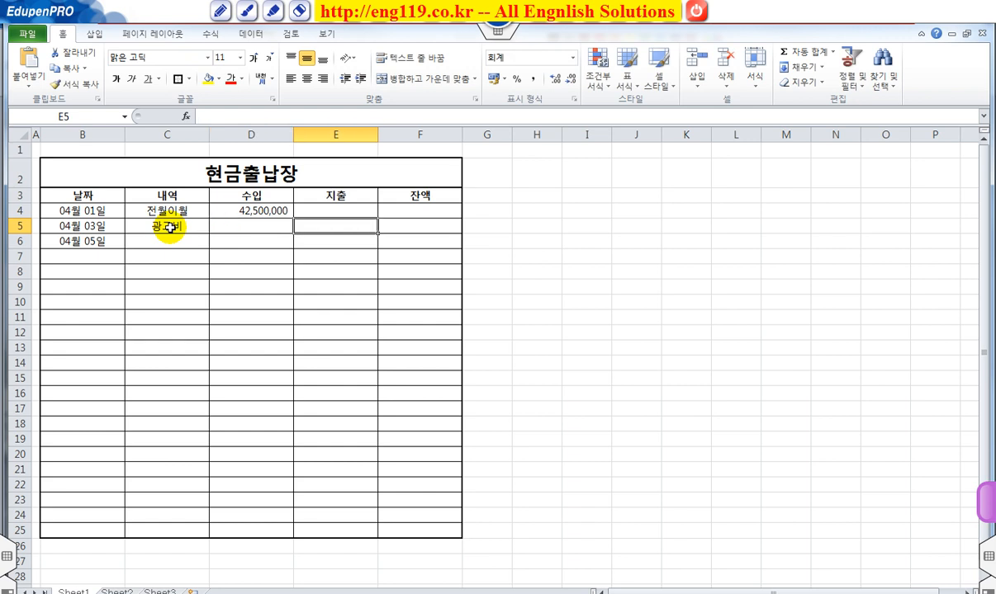
pyautogui.write('500000')
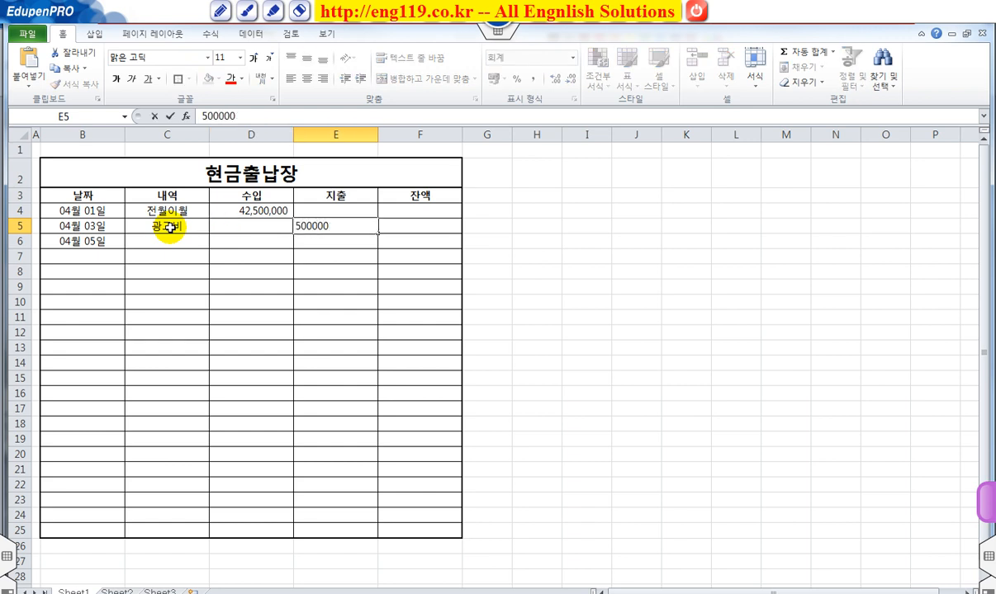
pyautogui.press('Return')
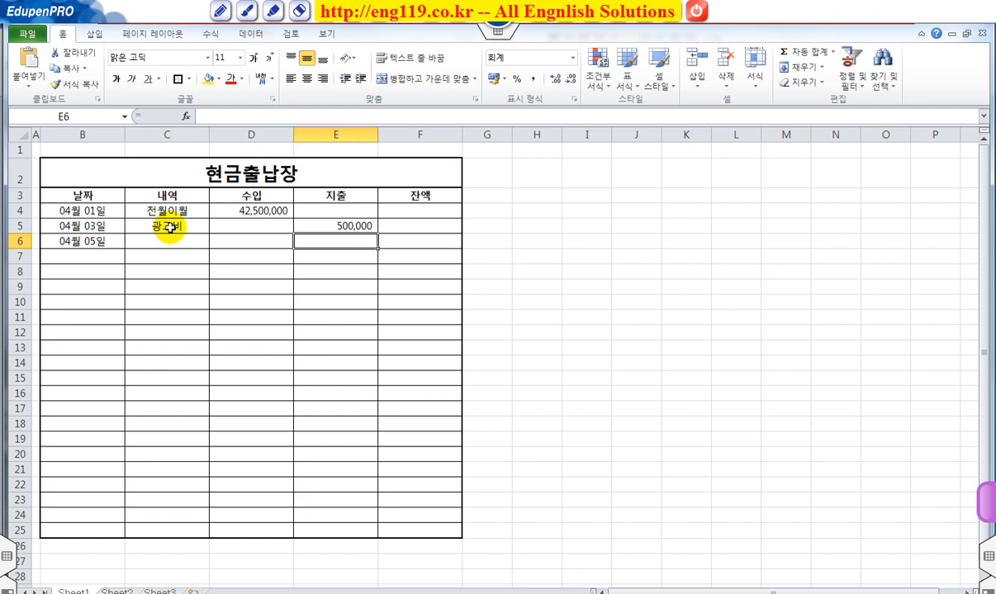
# Step: Fill in the third entry with 사무용품비 in cell C6 and an expense of 124000 in cell E6
pyautogui.press('Left')
pyautogui.press('Left')
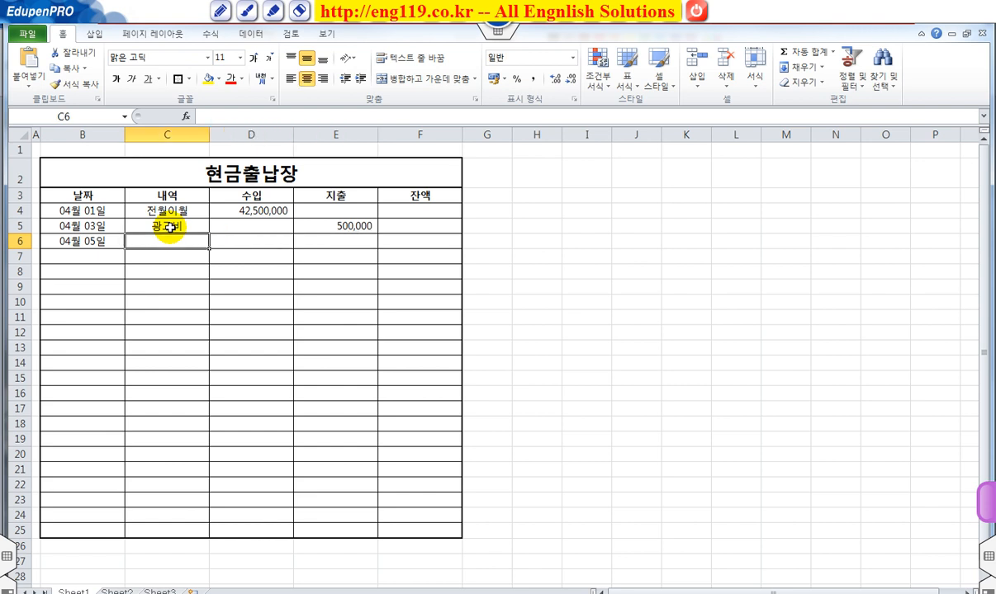
pyautogui.write('사무요')
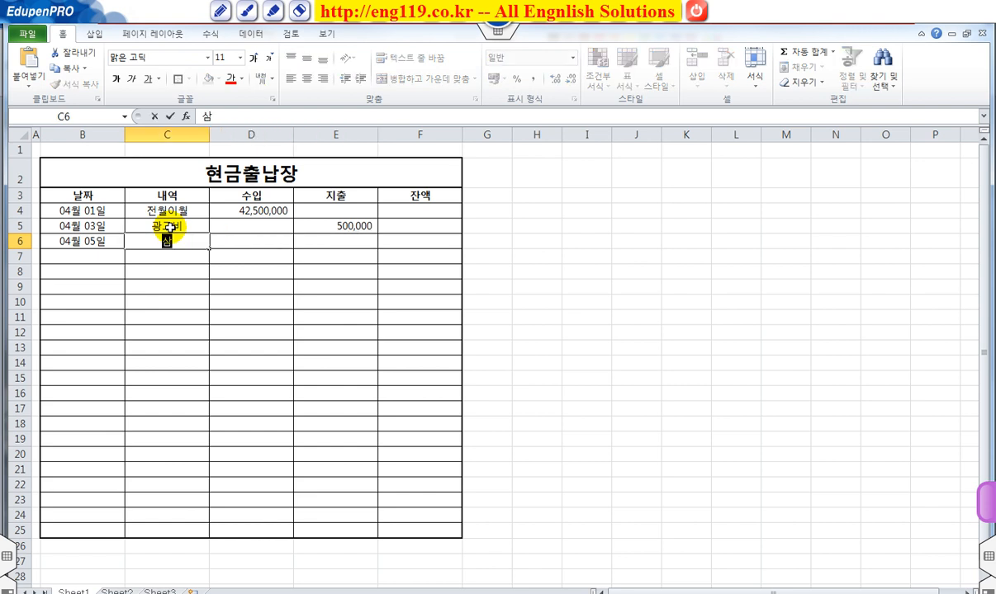
pyautogui.write('품비')
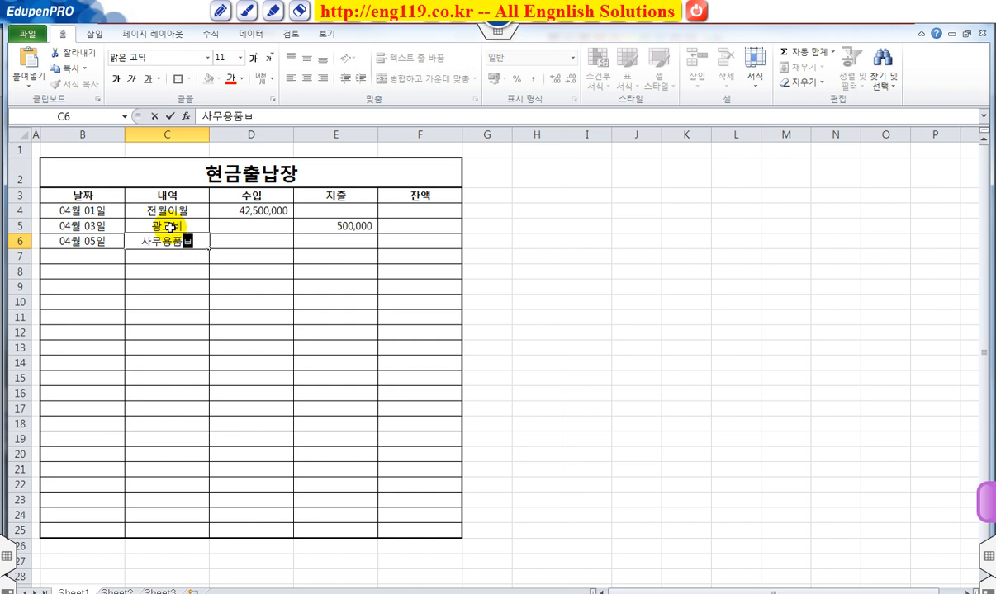
pyautogui.press('Right')
pyautogui.press('Right')
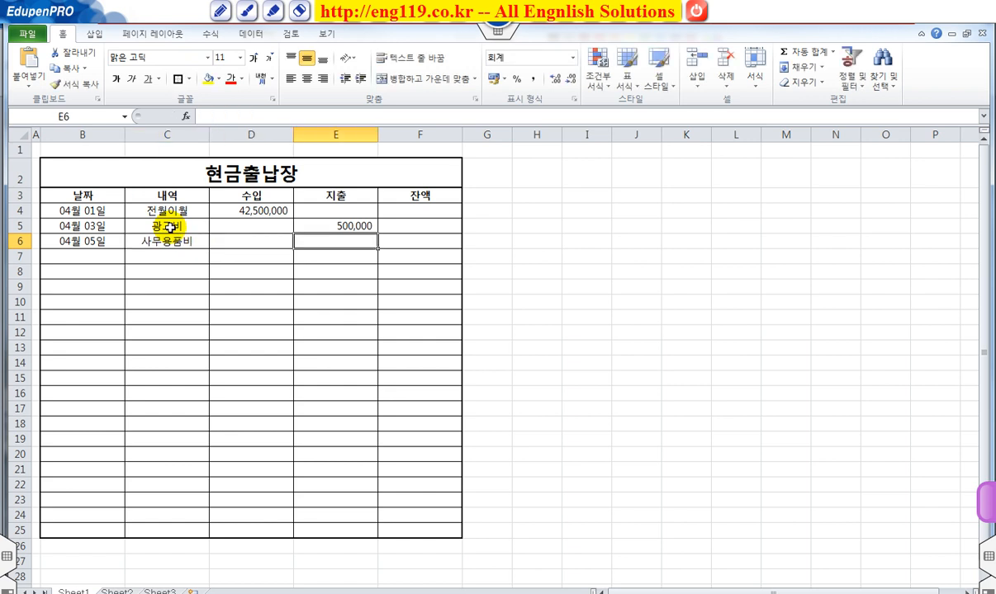
pyautogui.write('124000')
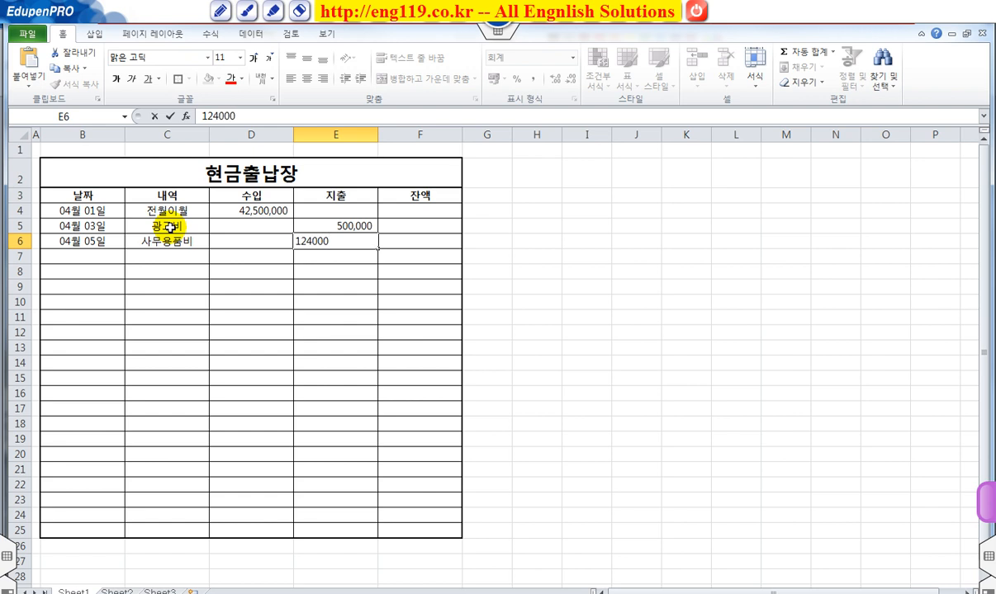
pyautogui.press('Return')
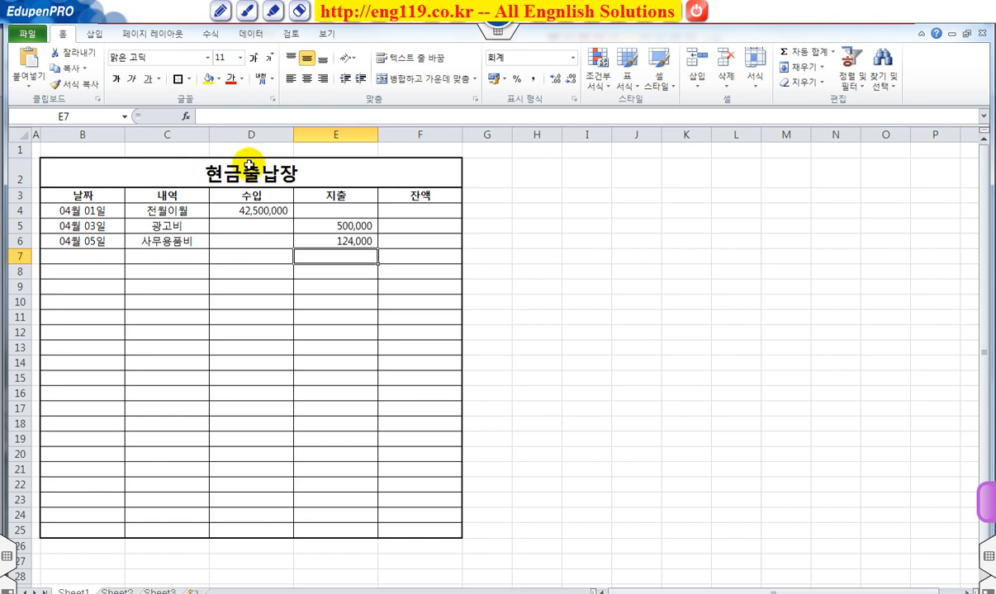
pyautogui.click(410, 213)
pyautogui.hotkey('ctrl', '2')
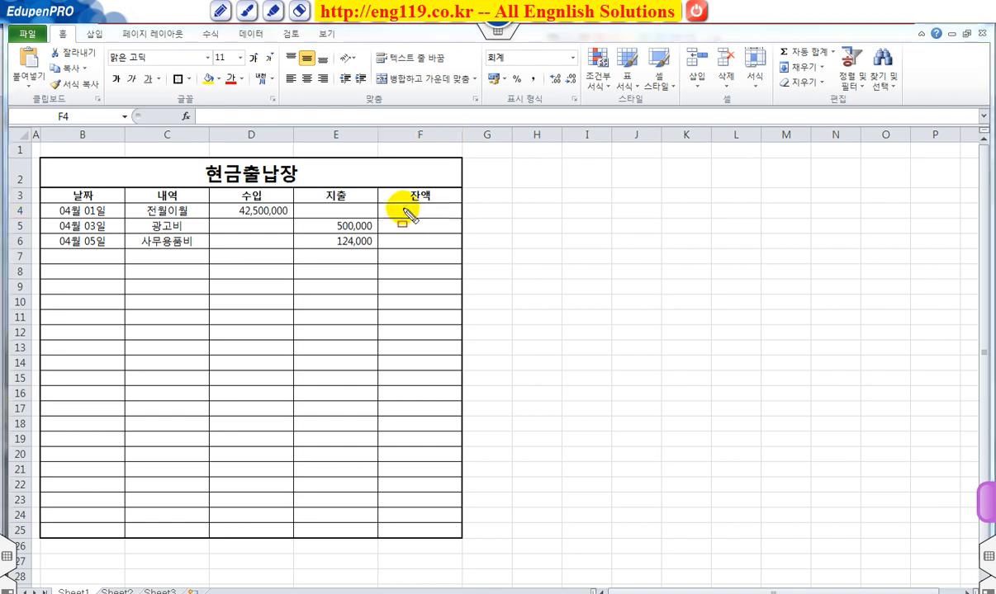
pyautogui.moveTo(385, 204); pyautogui.dragTo(447, 217)
pyautogui.press('h')
pyautogui.press('g')
pyautogui.moveTo(233, 206)
pyautogui.mouseDown()
pyautogui.moveTo(283, 216)
pyautogui.moveTo(357, 212)
pyautogui.mouseUp()
pyautogui.press('r')
pyautogui.moveTo(291, 211); pyautogui.dragTo(304, 212)
pyautogui.moveTo(371, 208); pyautogui.dragTo(381, 213)
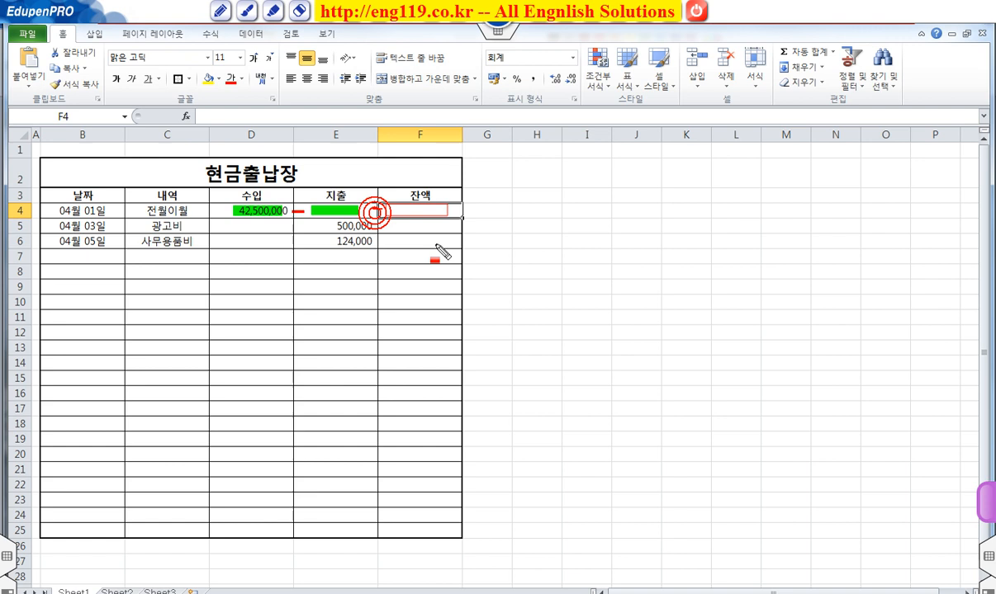
pyautogui.press('Escape')
# Step: Calculate the first balance in cell F4 as income minus expense with the formula =D4-E4
pyautogui.click(406, 210)
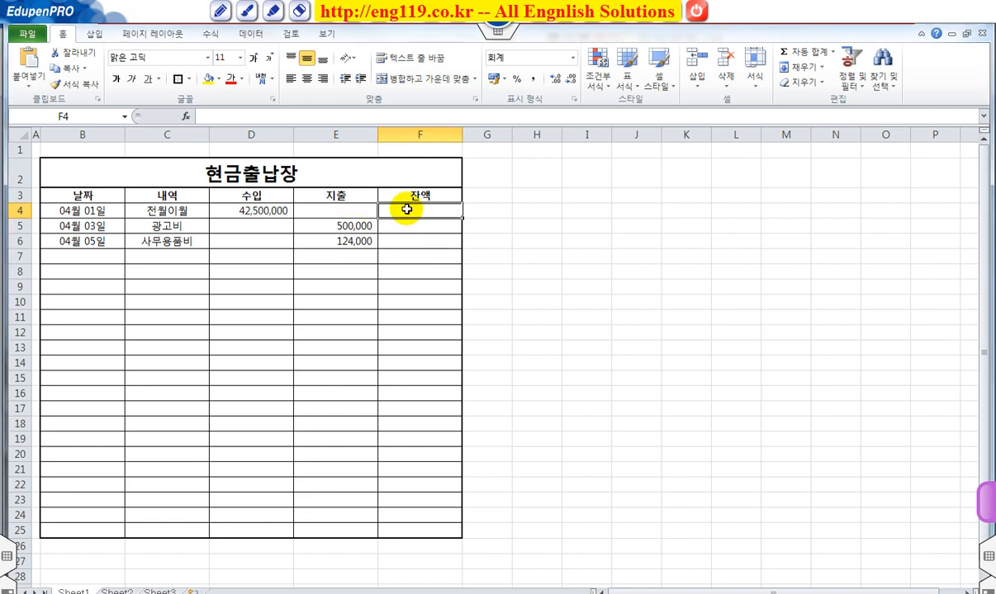
pyautogui.write('=')
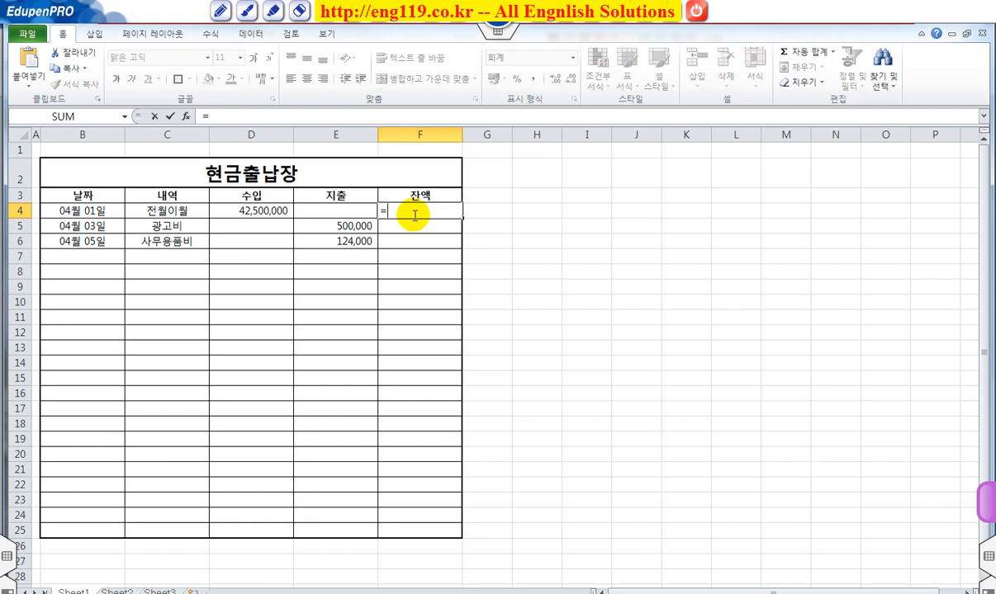
pyautogui.click(258, 211)
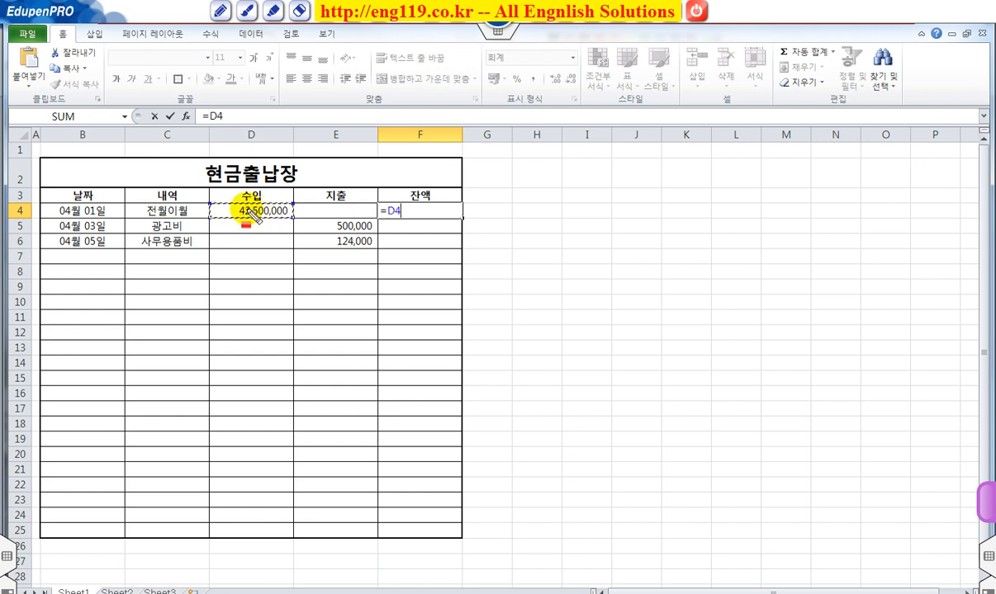
pyautogui.moveTo(224, 211)
pyautogui.mouseDown()
pyautogui.moveTo(276, 211)
pyautogui.moveTo(213, 116)
pyautogui.moveTo(231, 124)
pyautogui.moveTo(397, 115)
pyautogui.mouseUp()
pyautogui.moveTo(322, 115)
pyautogui.mouseDown()
pyautogui.moveTo(394, 203)
pyautogui.moveTo(455, 212)
pyautogui.mouseUp()
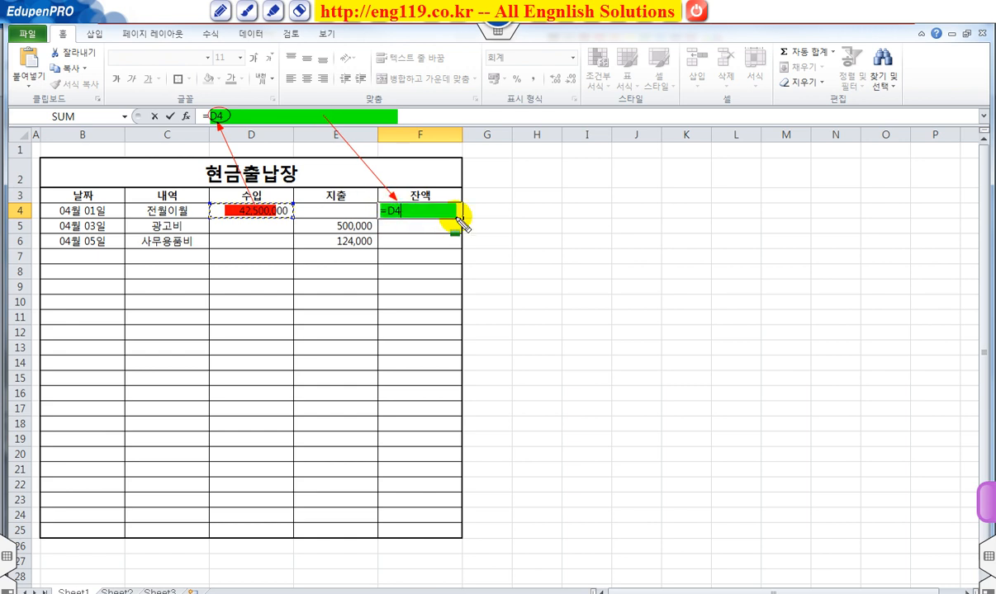
pyautogui.press('Escape')
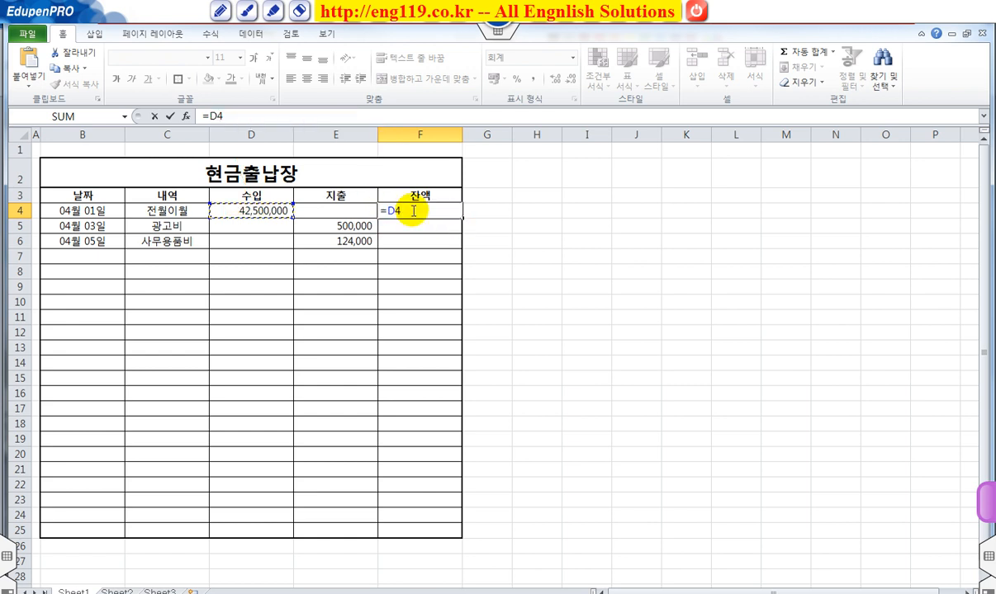
pyautogui.write('-')
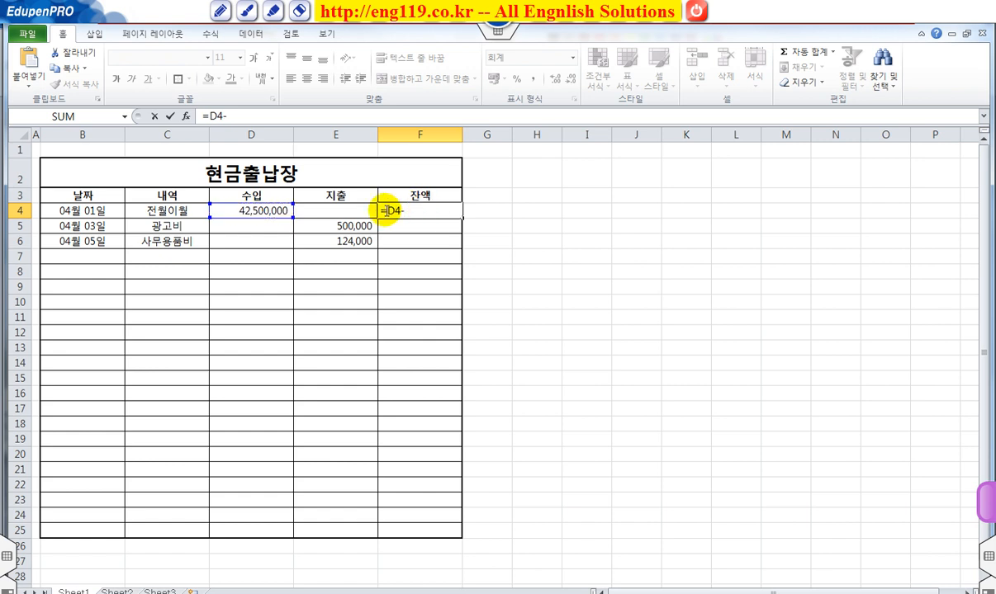
pyautogui.click(352, 211)
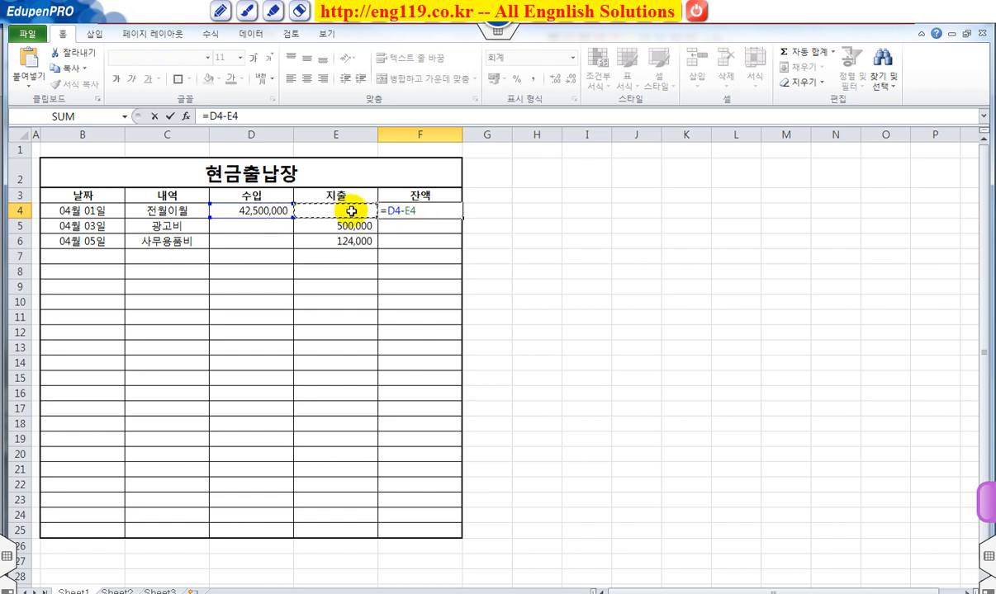
pyautogui.press('Return')
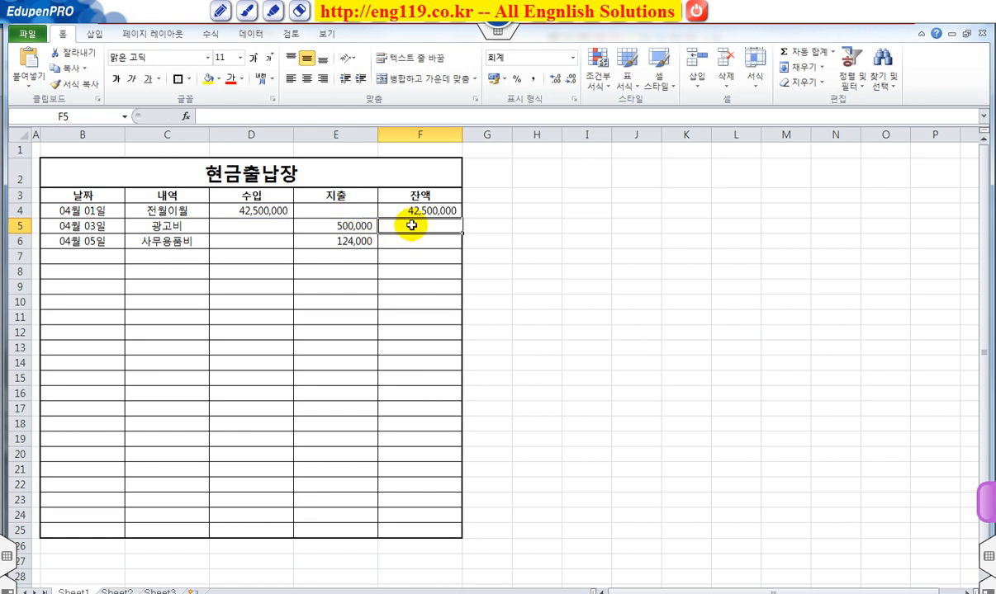
pyautogui.moveTo(382, 225); pyautogui.dragTo(455, 226)
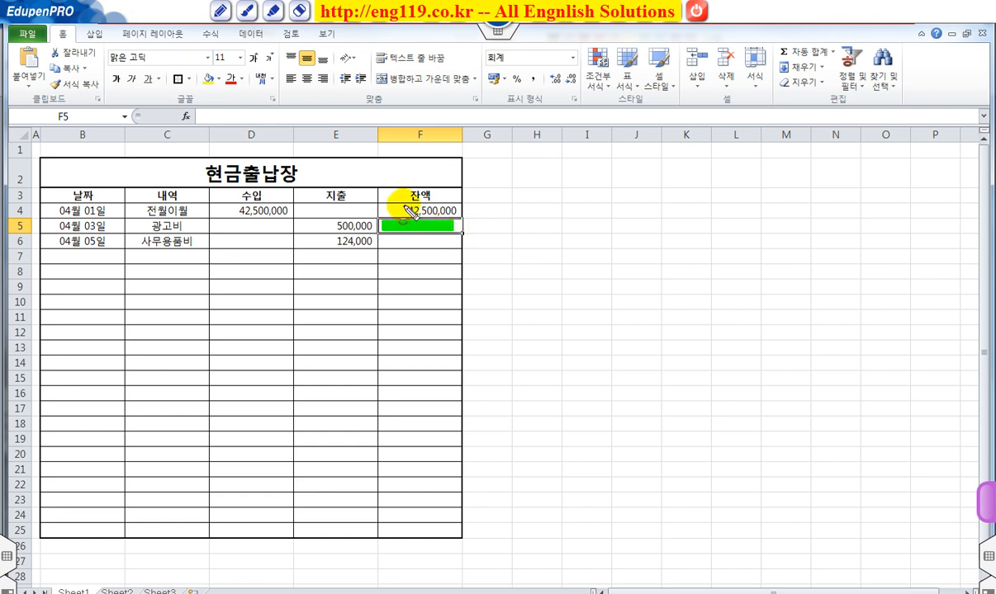
pyautogui.moveTo(404, 205); pyautogui.dragTo(456, 221)
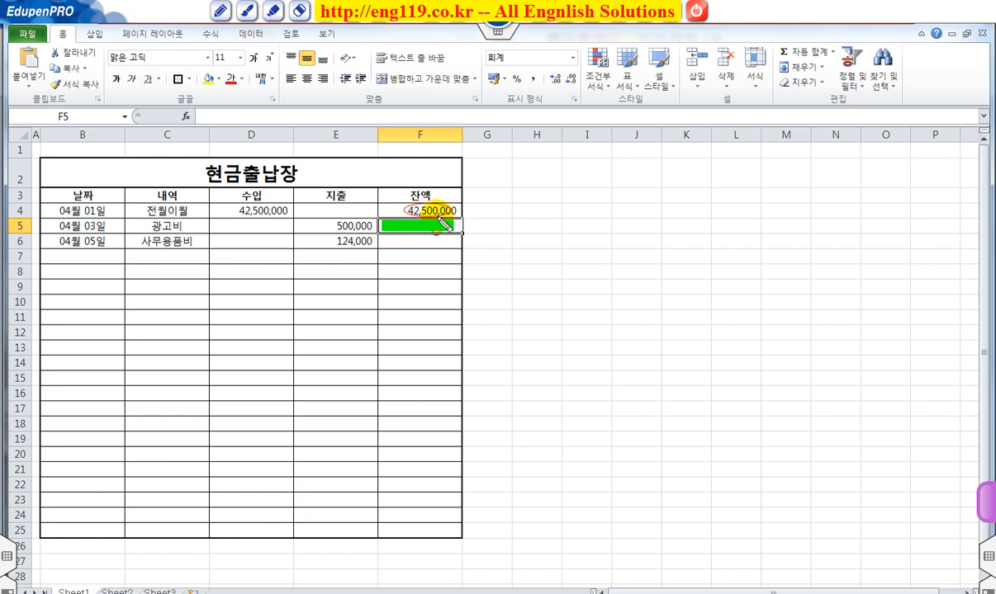
pyautogui.moveTo(235, 221); pyautogui.dragTo(285, 233)
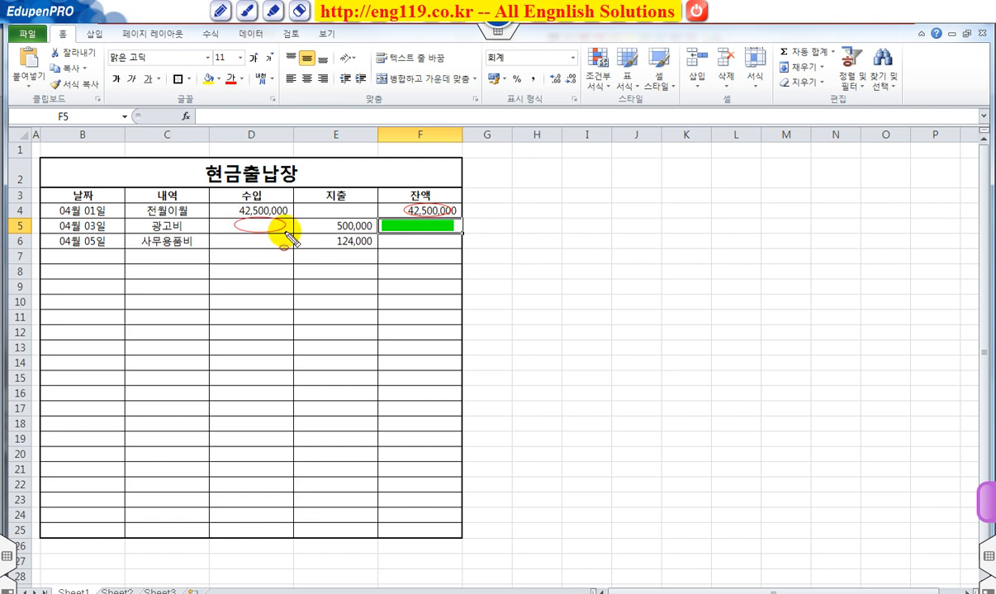
pyautogui.moveTo(333, 221); pyautogui.dragTo(376, 235)
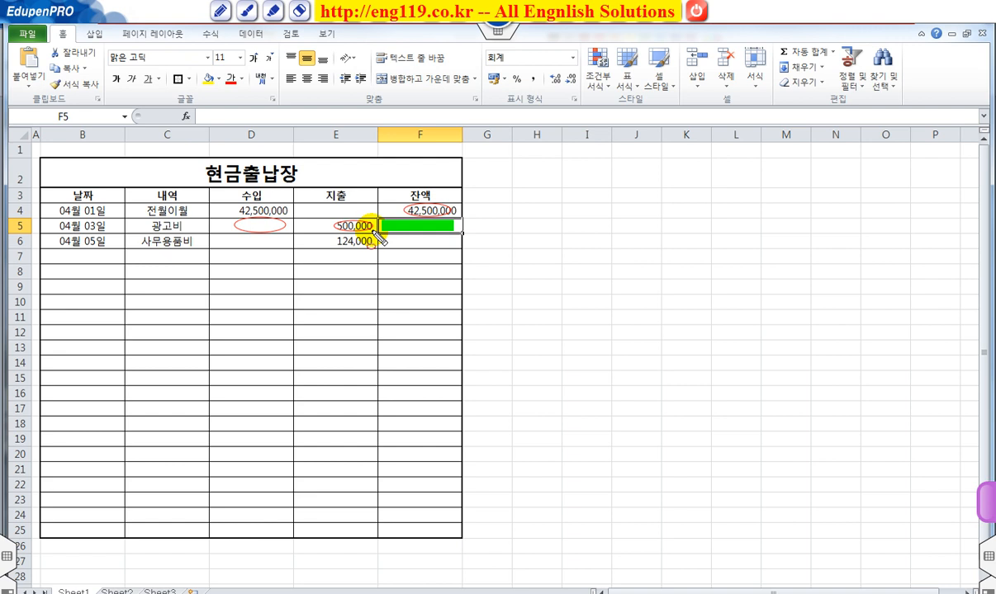
pyautogui.press('Escape')
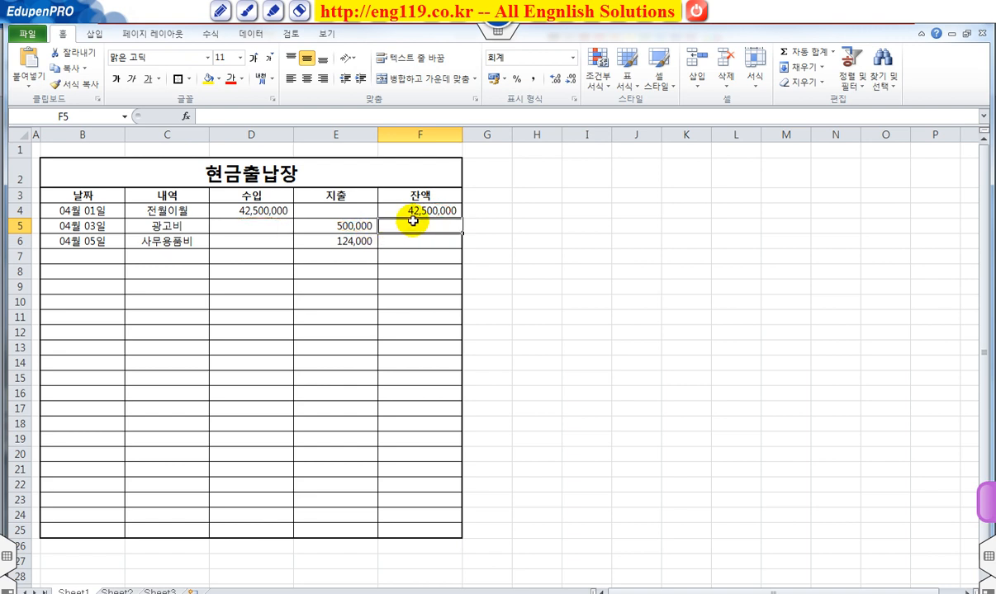
# Step: Calculate the second balance in cell F5 as previous balance plus income minus expense with the formula =F4+D5-E5
pyautogui.write('=')
pyautogui.click(408, 210)
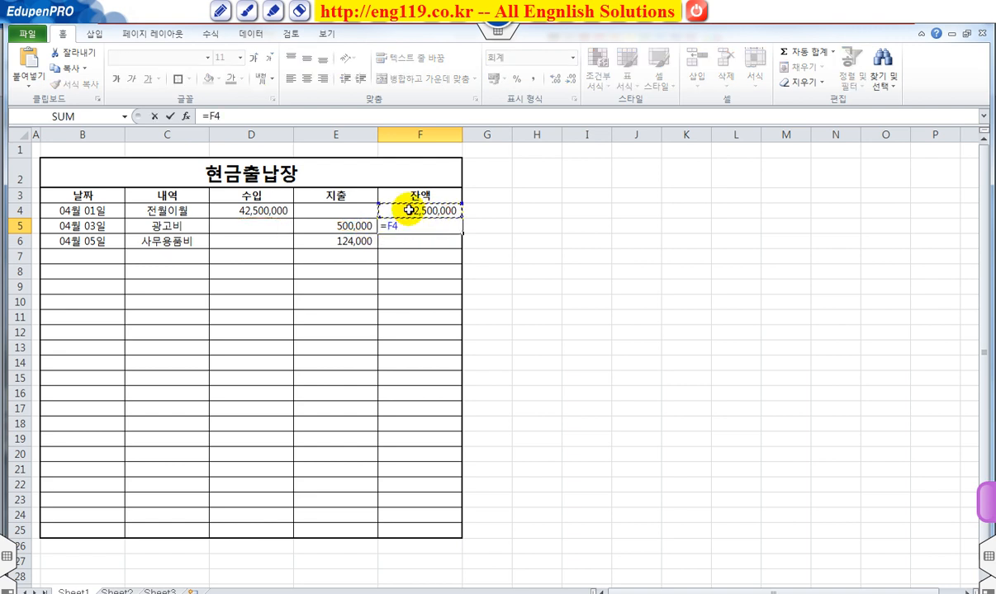
pyautogui.write('+')
pyautogui.click(253, 228)
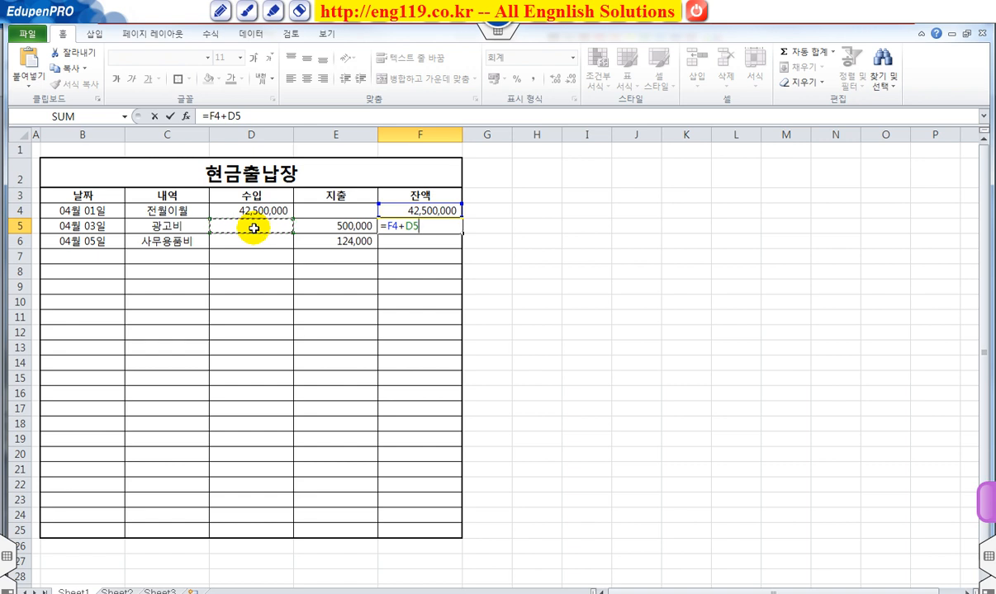
pyautogui.write('-')
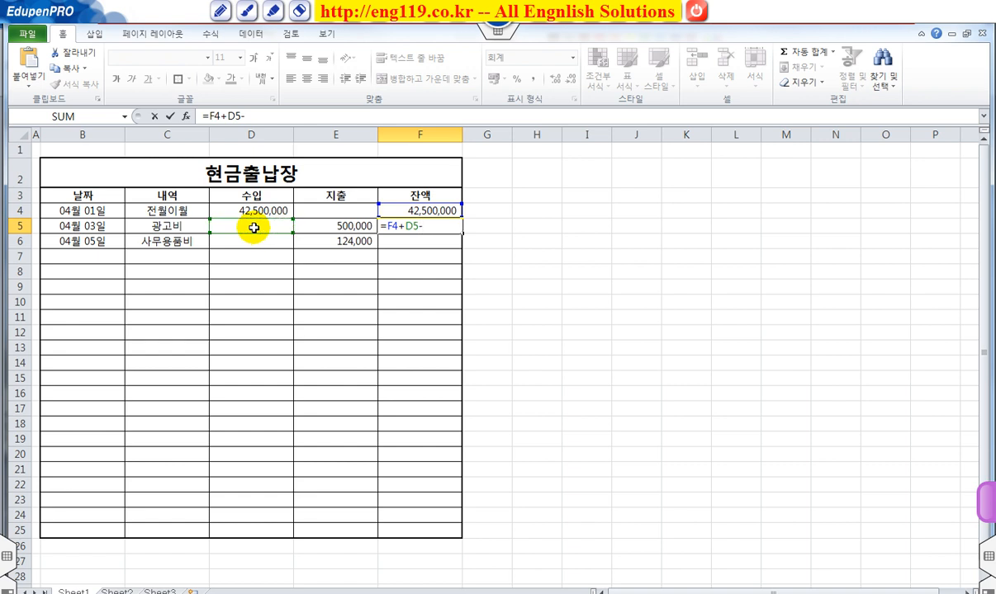
pyautogui.click(317, 224)
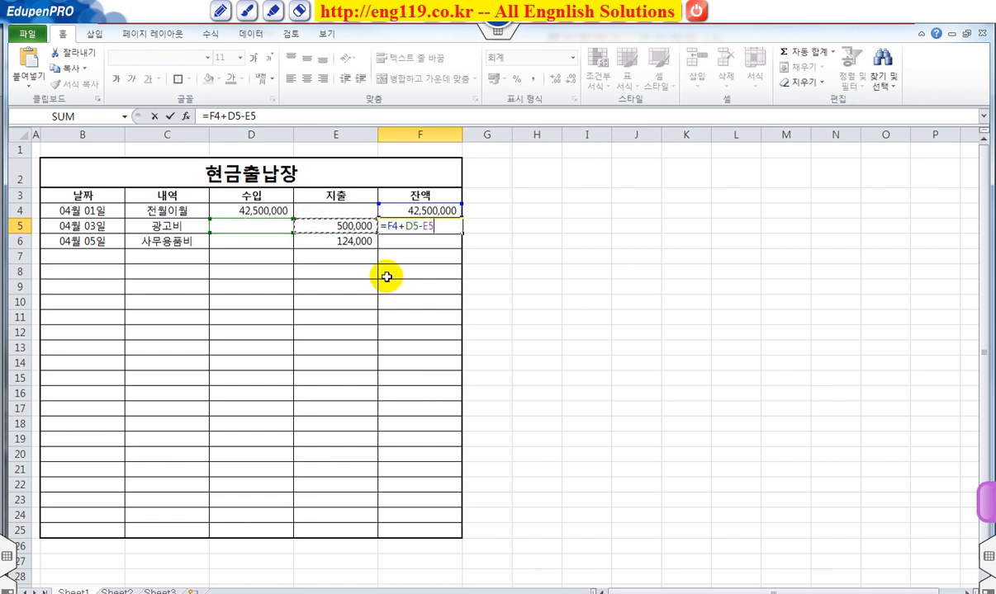
pyautogui.press('Return')
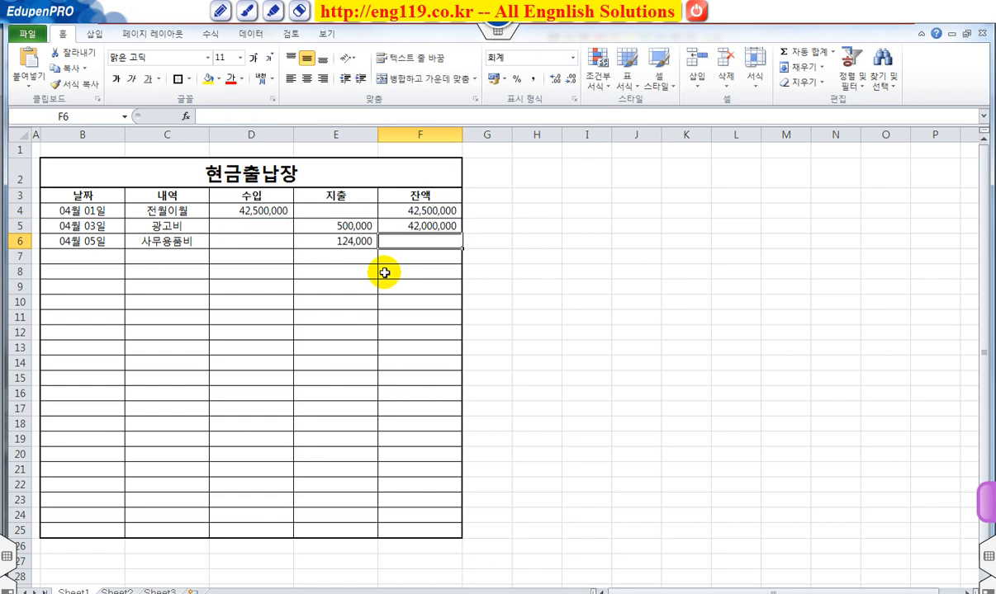
# Step: Try filling the balance formula from F5 down through F24, and undo that fill
pyautogui.click(418, 223)
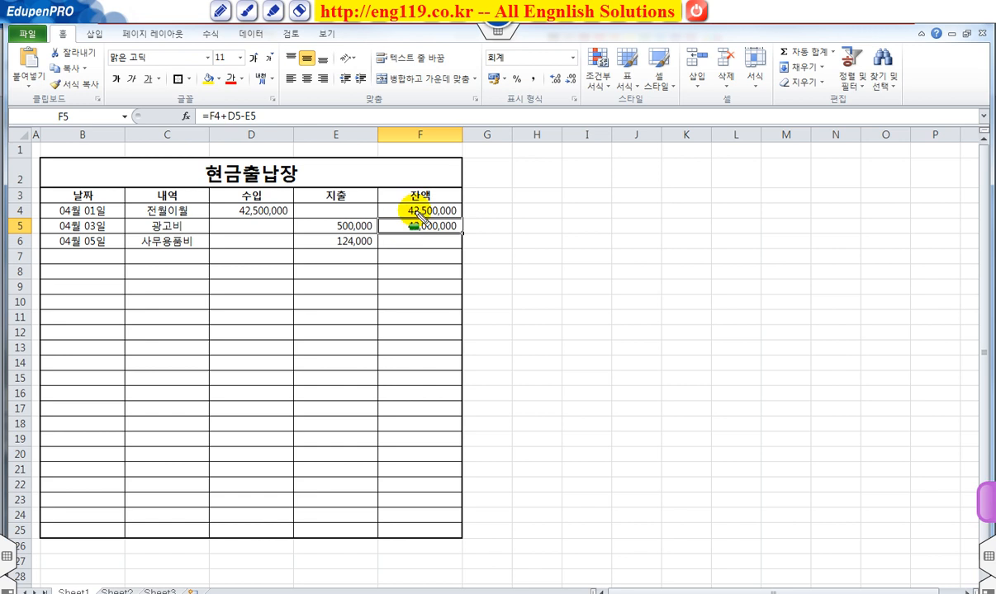
pyautogui.moveTo(390, 225); pyautogui.dragTo(459, 233)
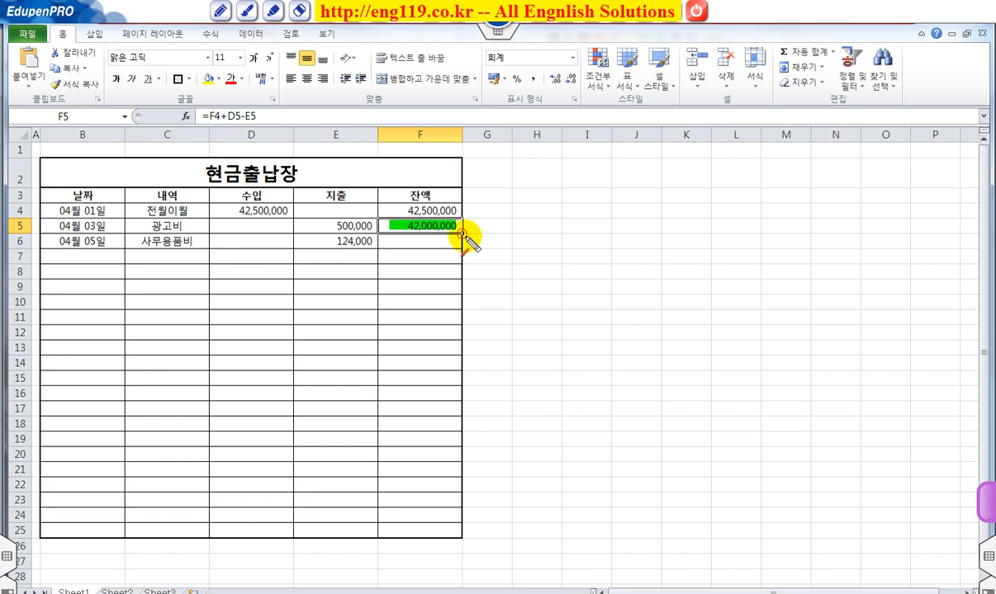
pyautogui.moveTo(461, 234); pyautogui.dragTo(463, 518)
pyautogui.press('Escape')
pyautogui.click(433, 224)
pyautogui.moveTo(462, 234); pyautogui.dragTo(453, 528)
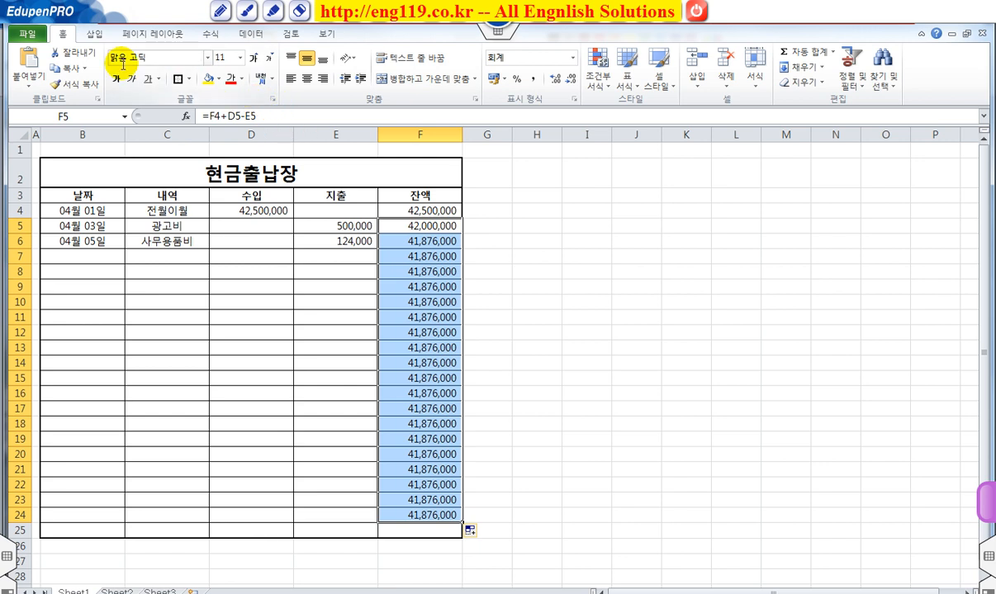
pyautogui.click(984, 555)
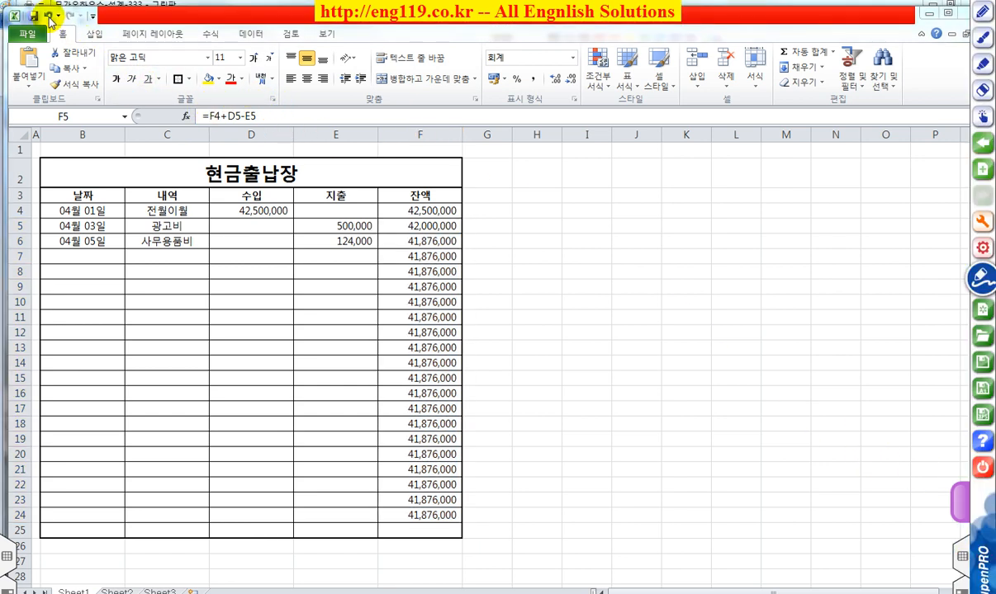
pyautogui.click(49, 16)
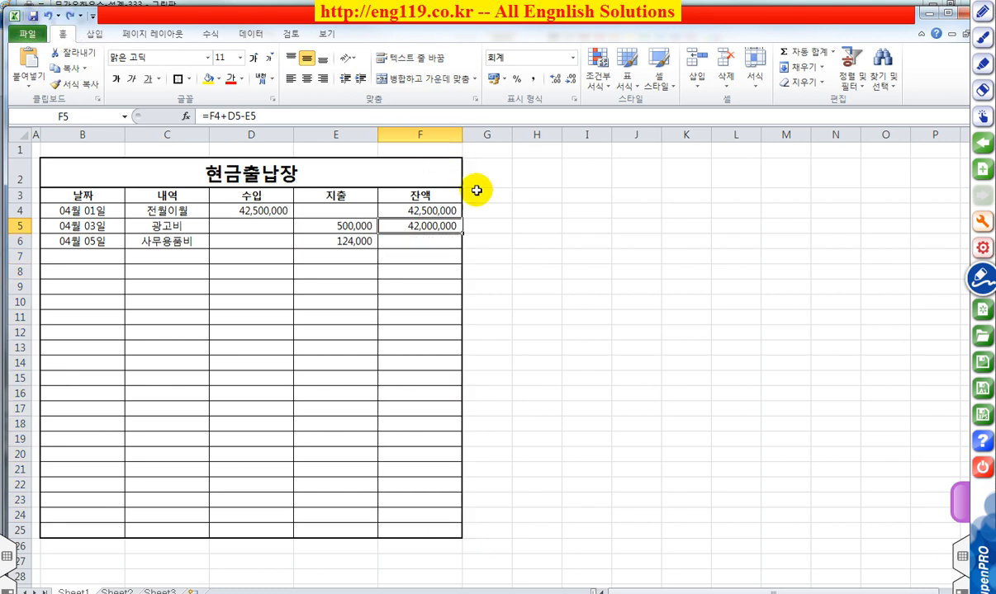
# Step: Copy the balance formula from F5 into F6 only
pyautogui.moveTo(463, 236); pyautogui.dragTo(466, 244)
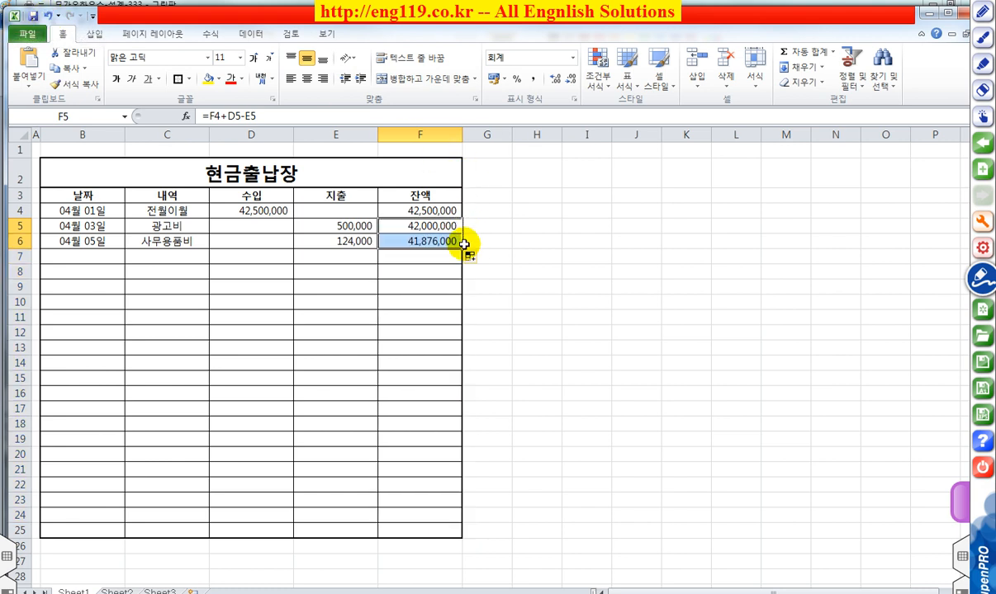
pyautogui.click(516, 242)
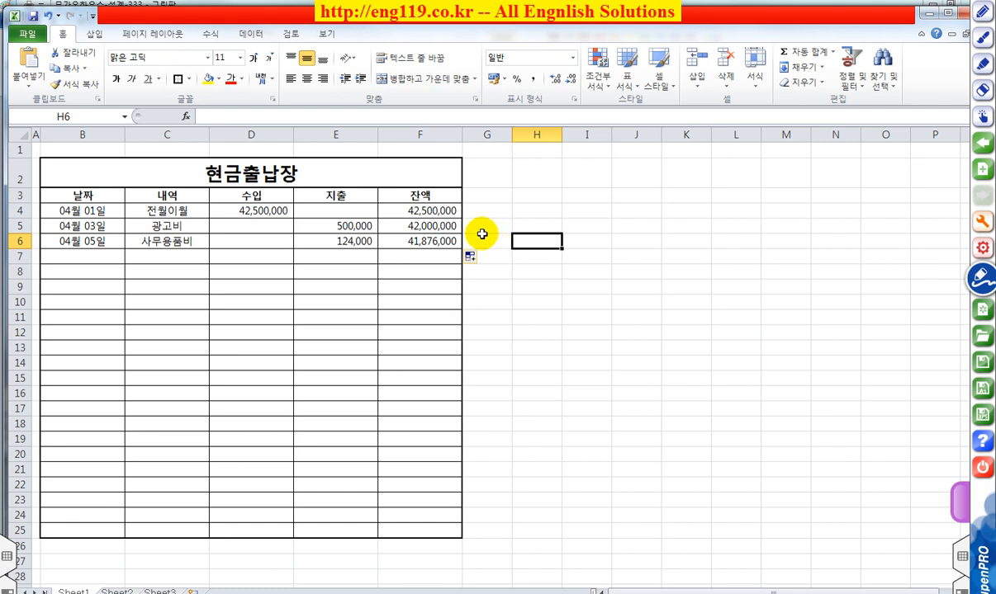
# Step: Enter the total row label 합 계 in cell B26, directly below the table
pyautogui.click(78, 546)
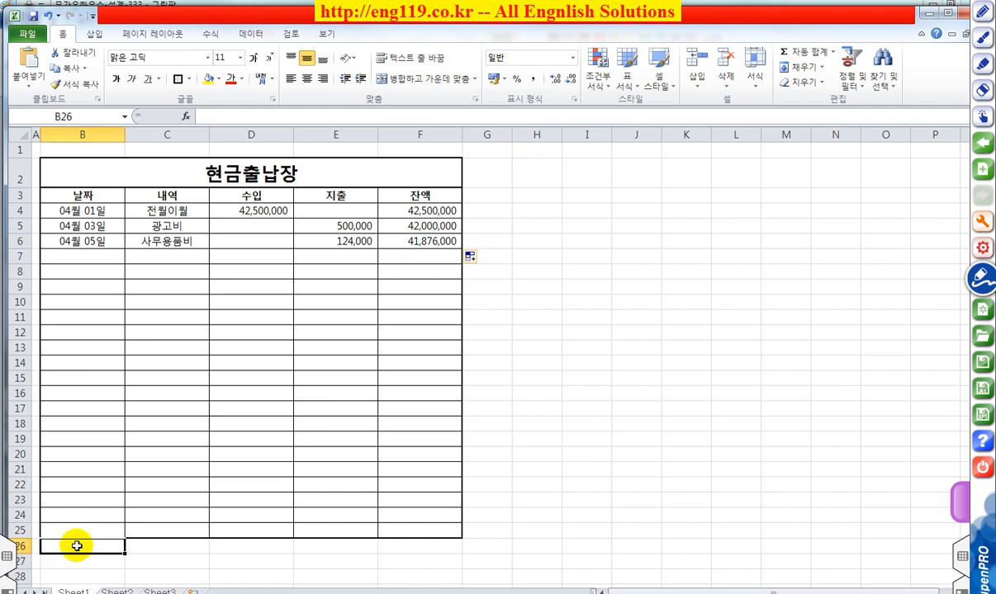
pyautogui.moveTo(44, 547)
pyautogui.mouseDown()
pyautogui.moveTo(276, 550)
pyautogui.moveTo(204, 551)
pyautogui.mouseUp()
pyautogui.press('Escape')
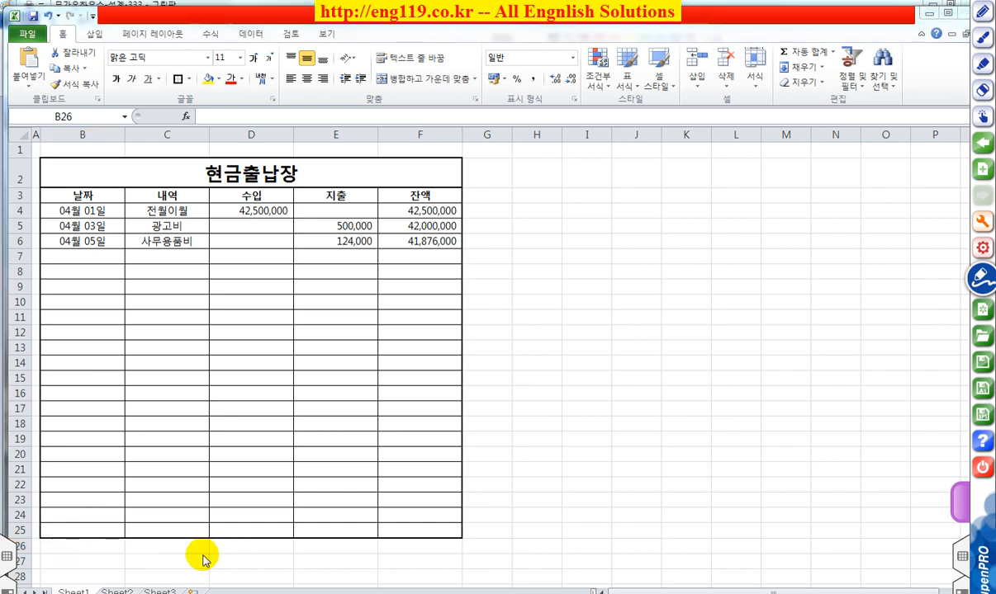
pyautogui.click(104, 546)
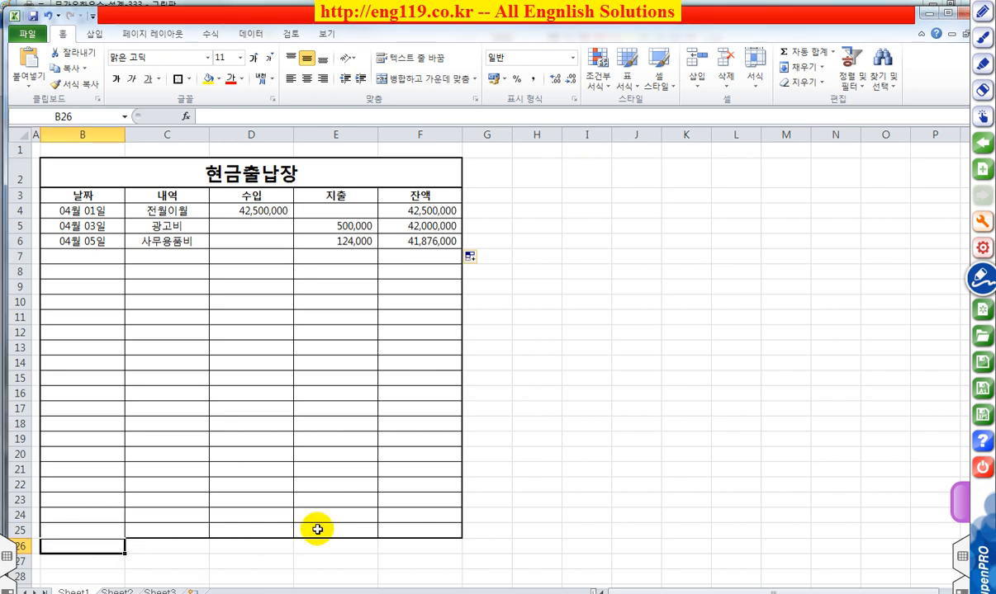
pyautogui.write('ㅎ')
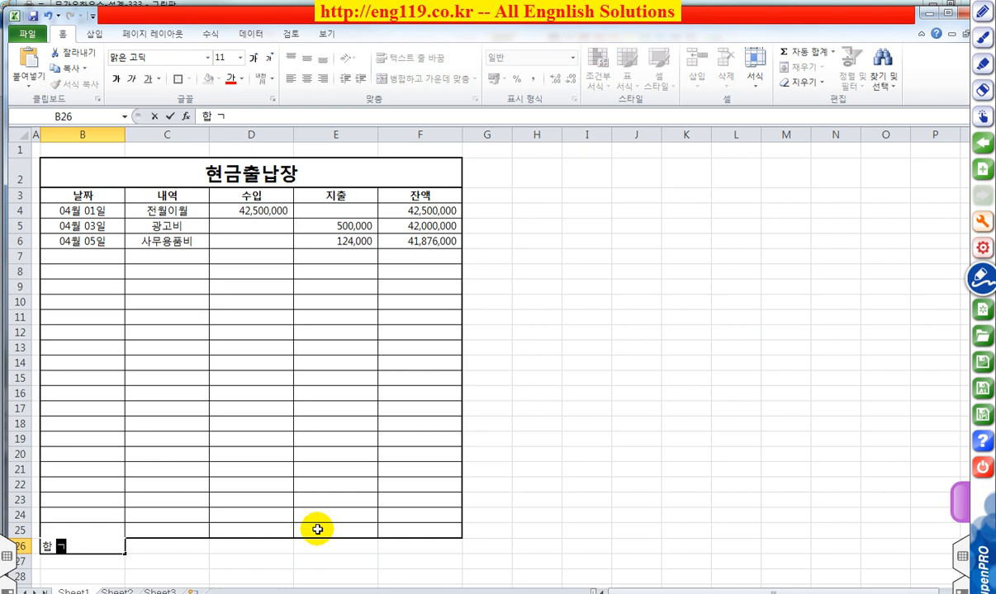
pyautogui.write(' 계')
pyautogui.press('Return')
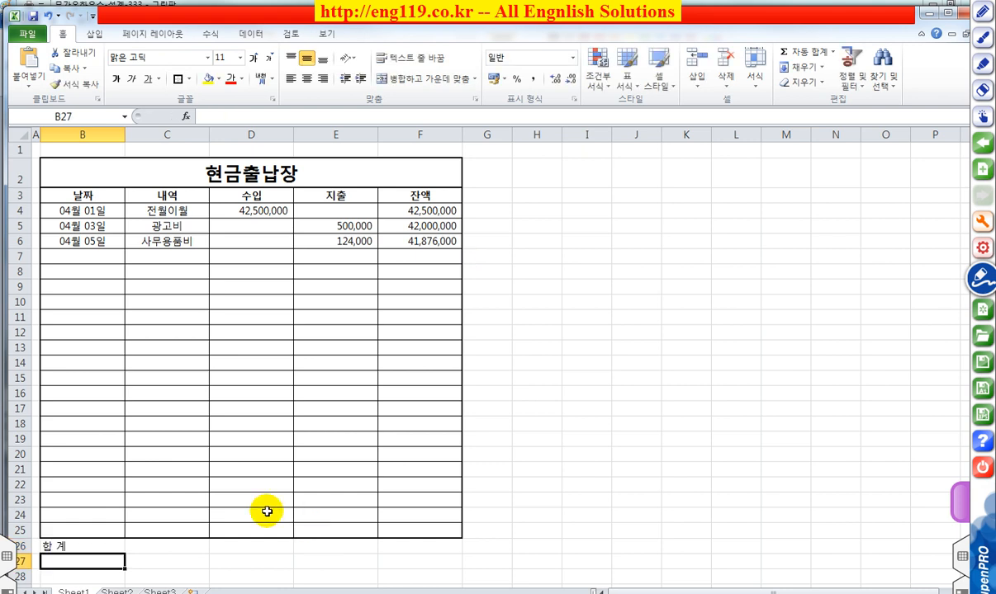
# Step: Merge and center the 합 계 label across B26:C26 and make it bold
pyautogui.moveTo(61, 546); pyautogui.dragTo(164, 547)
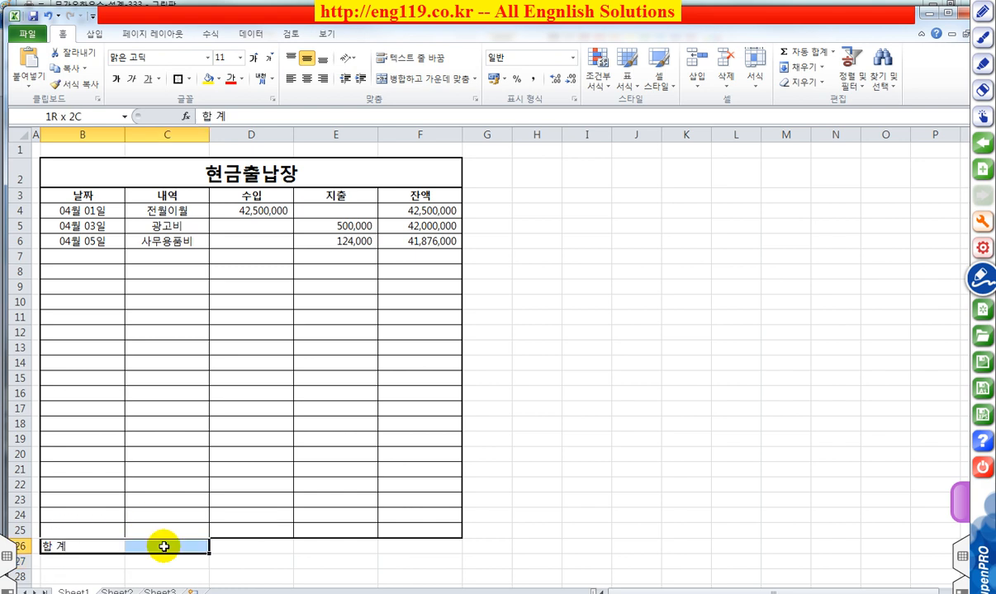
pyautogui.click(413, 80)
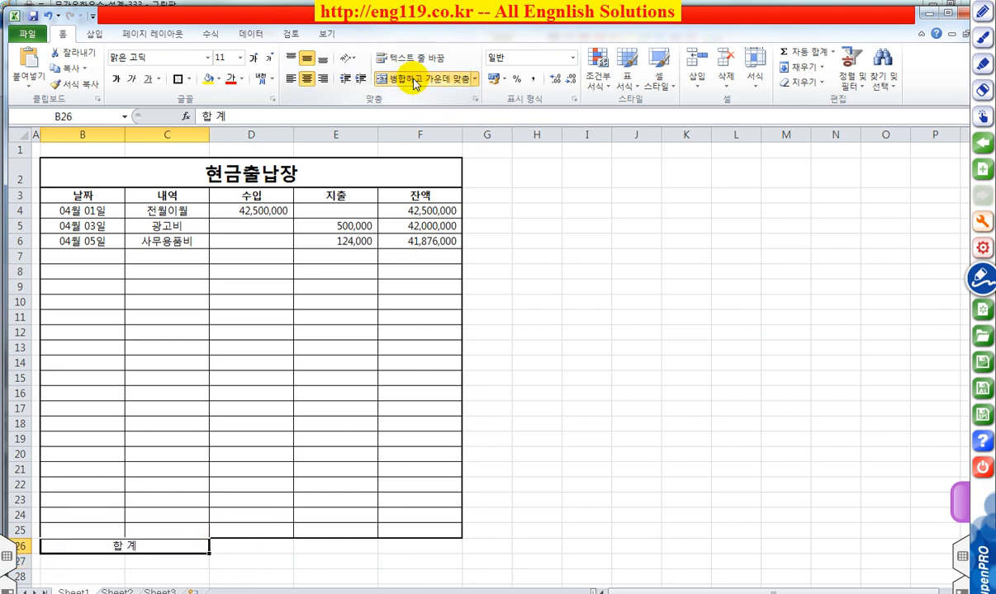
pyautogui.click(116, 79)
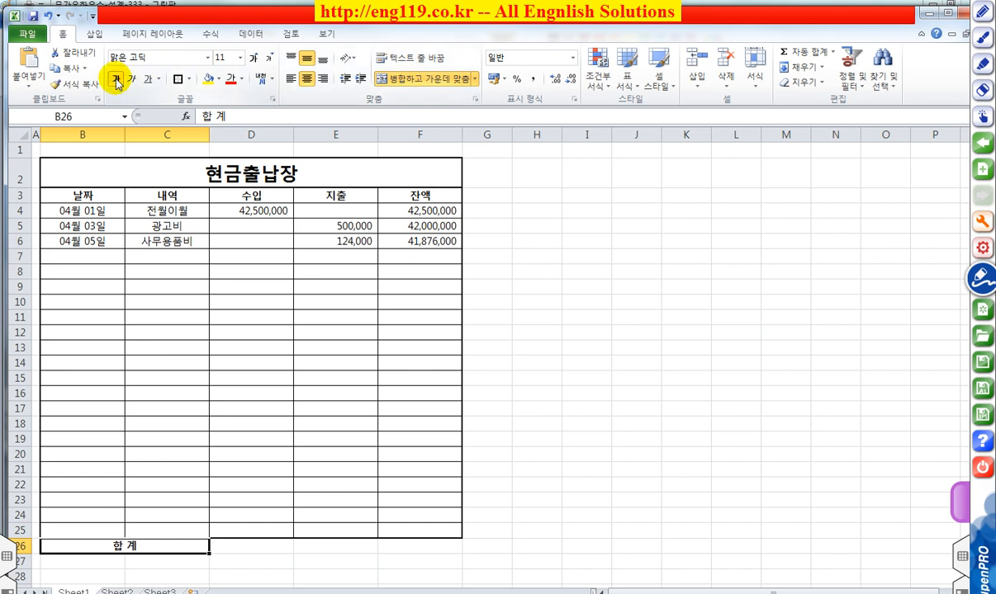
# Step: Total the income column in D26 with =SUM(D4:D25) and copy the formula across to E26 and F26
pyautogui.click(259, 547)
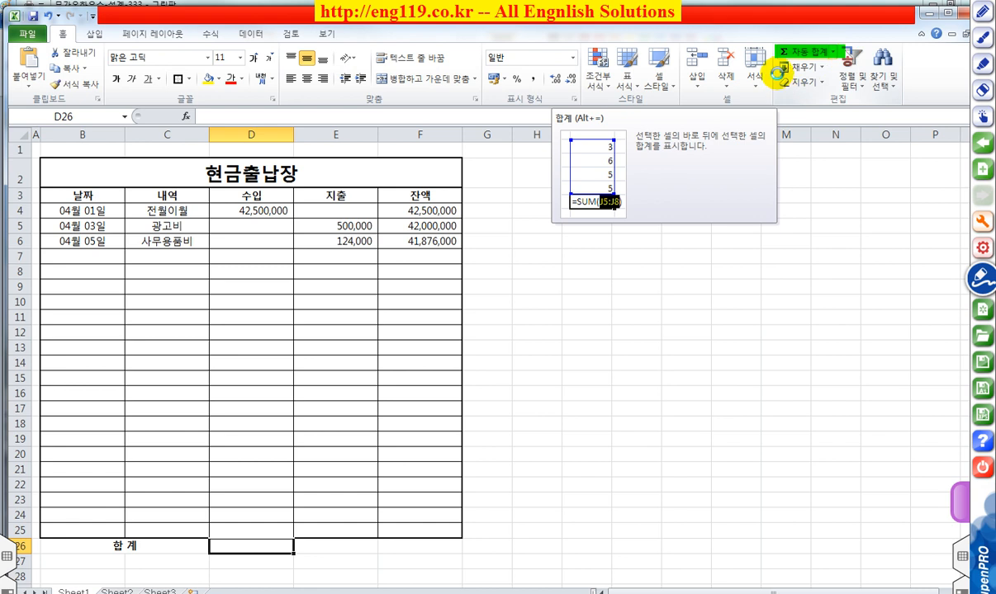
pyautogui.click(800, 55)
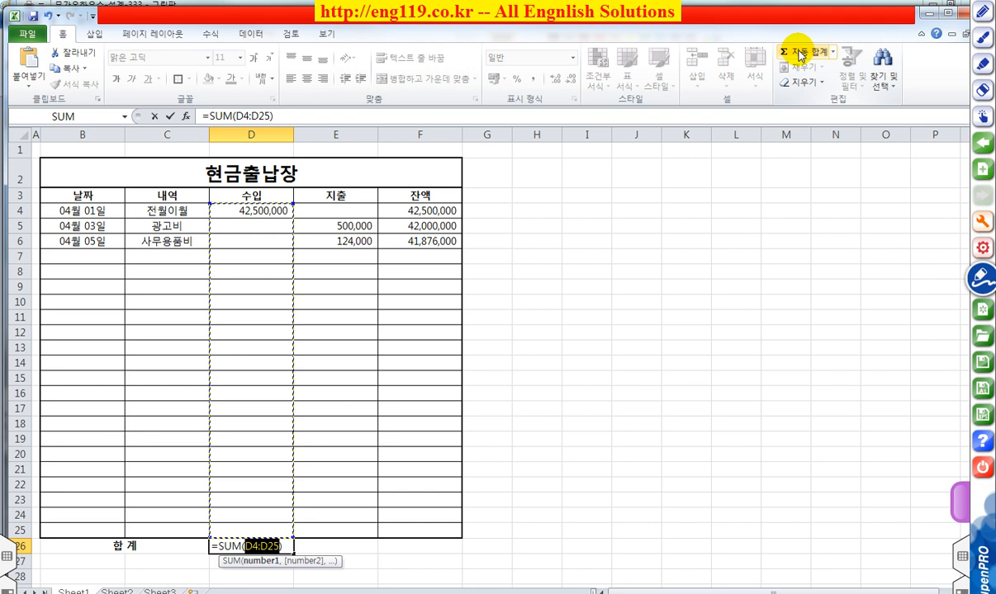
pyautogui.press('Return')
pyautogui.click(263, 547)
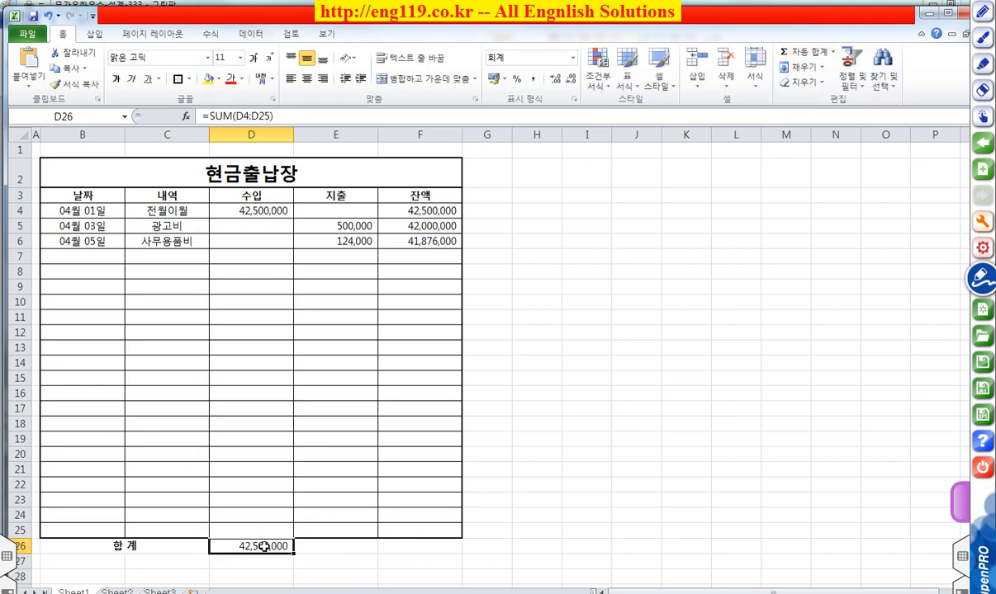
pyautogui.moveTo(293, 554); pyautogui.dragTo(434, 553)
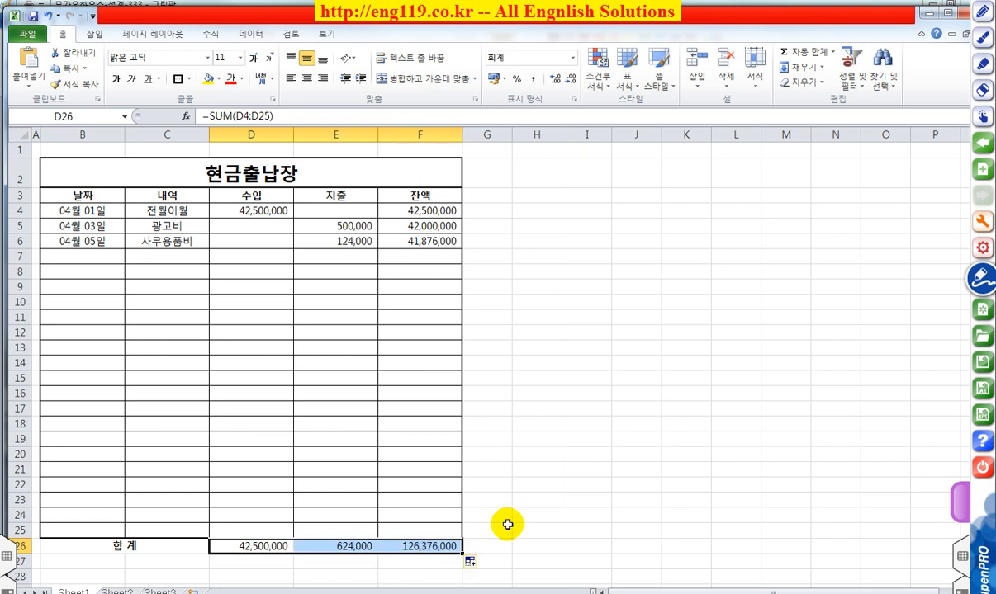
pyautogui.click(507, 525)
# Step: Clear the sum formula from cell F26 under the balance column
pyautogui.click(423, 544)
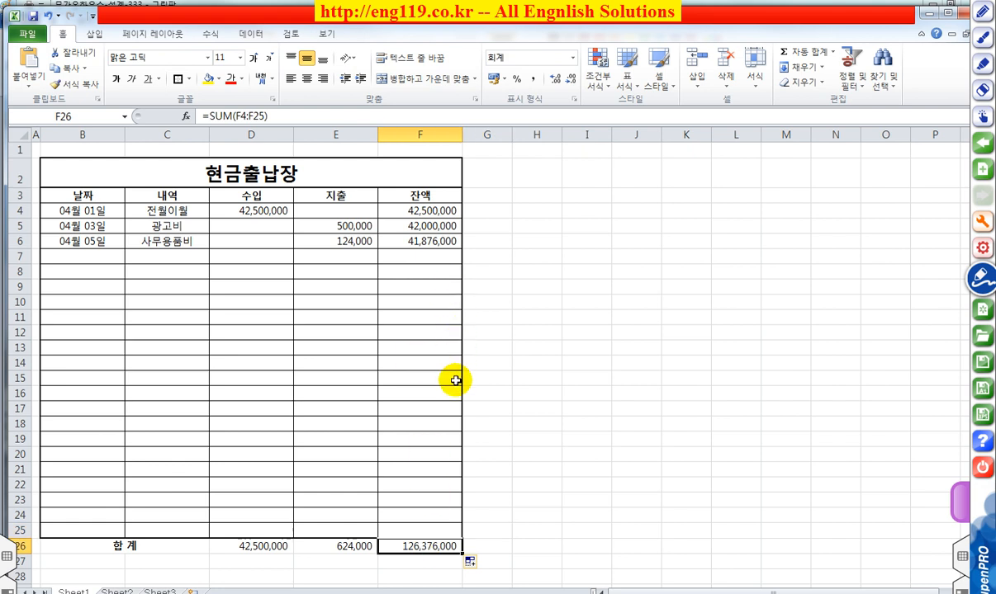
pyautogui.press('Delete')
pyautogui.click(516, 419)
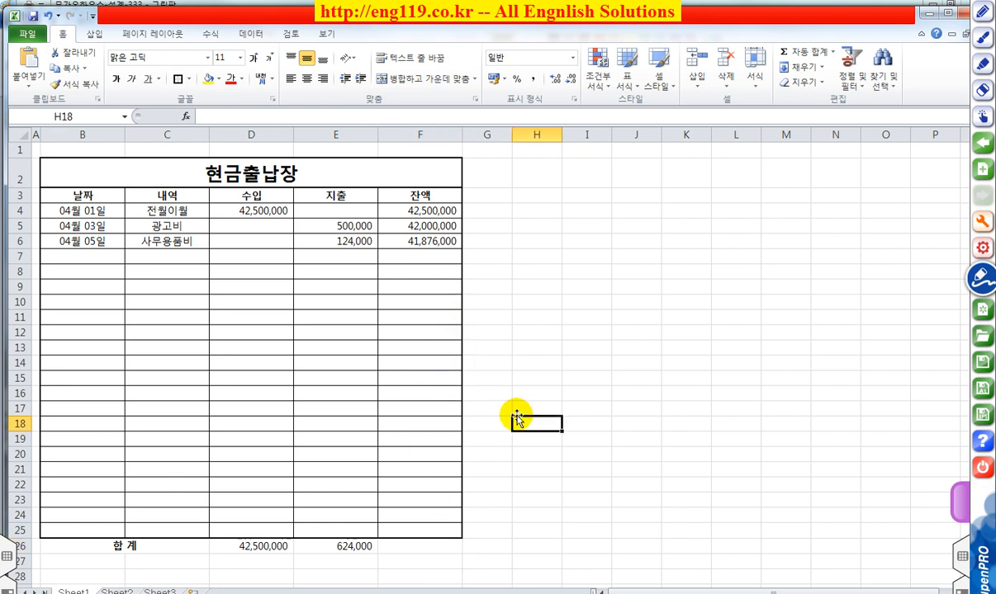
# Step: Apply a thick box border around the total row B26:F26
pyautogui.moveTo(66, 546); pyautogui.dragTo(396, 544)
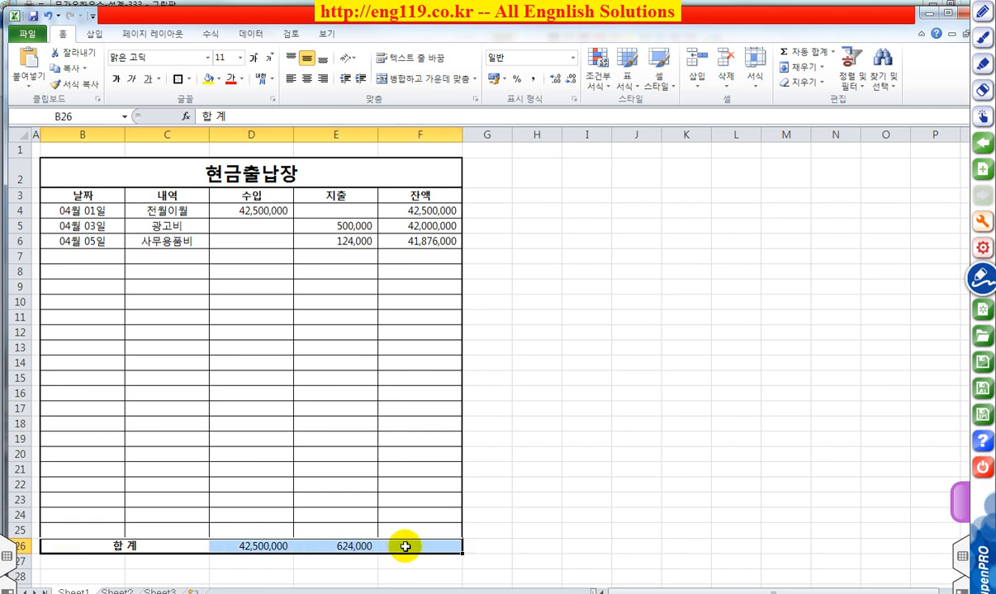
pyautogui.click(177, 80)
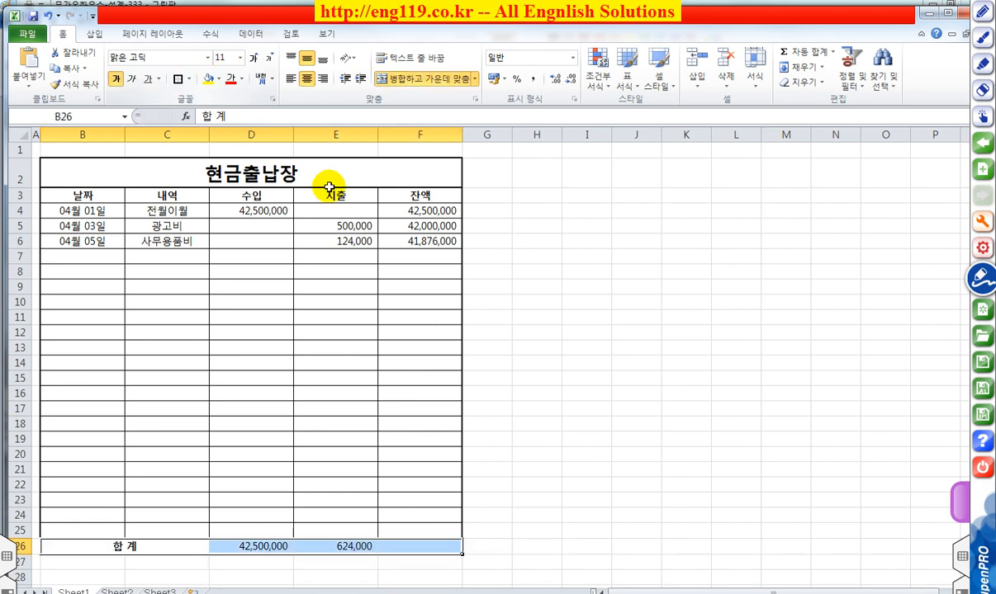
pyautogui.click(573, 322)
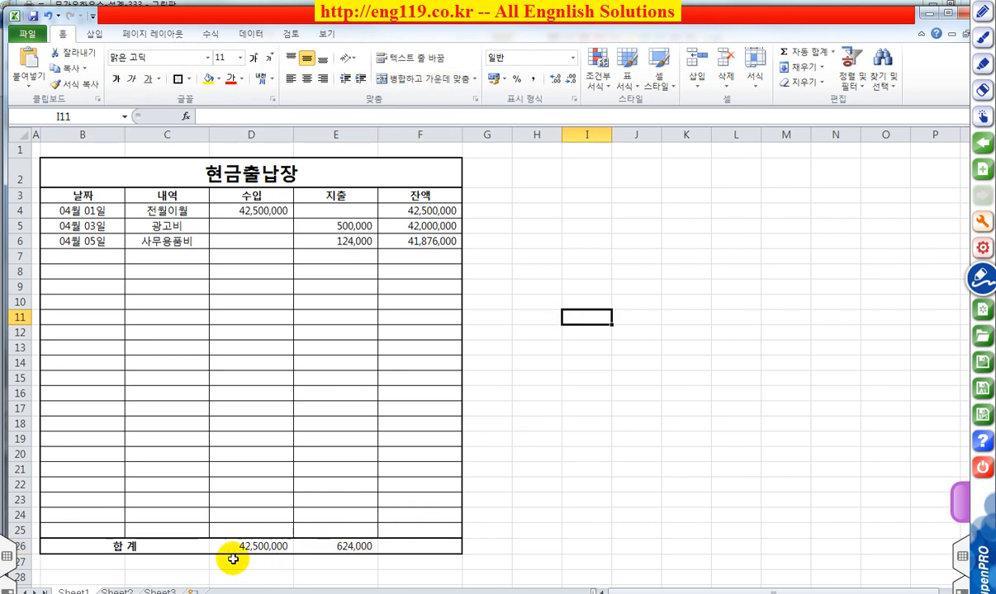
# Step: Apply all borders to the total row B26:F26, and outline it with a thick box border
pyautogui.click(82, 548)
pyautogui.moveTo(184, 548); pyautogui.dragTo(409, 547)
pyautogui.click(187, 80)
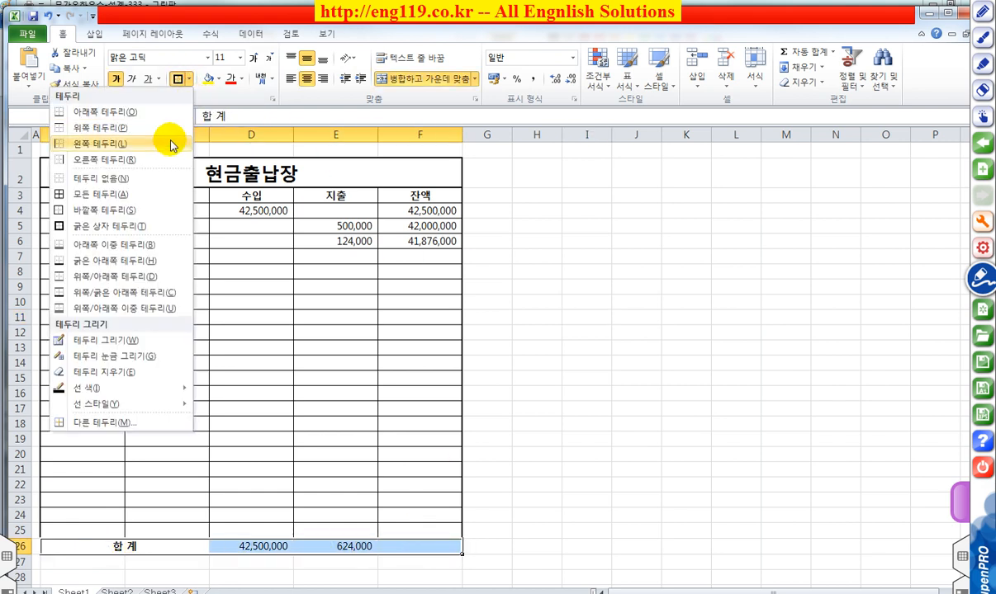
pyautogui.click(129, 193)
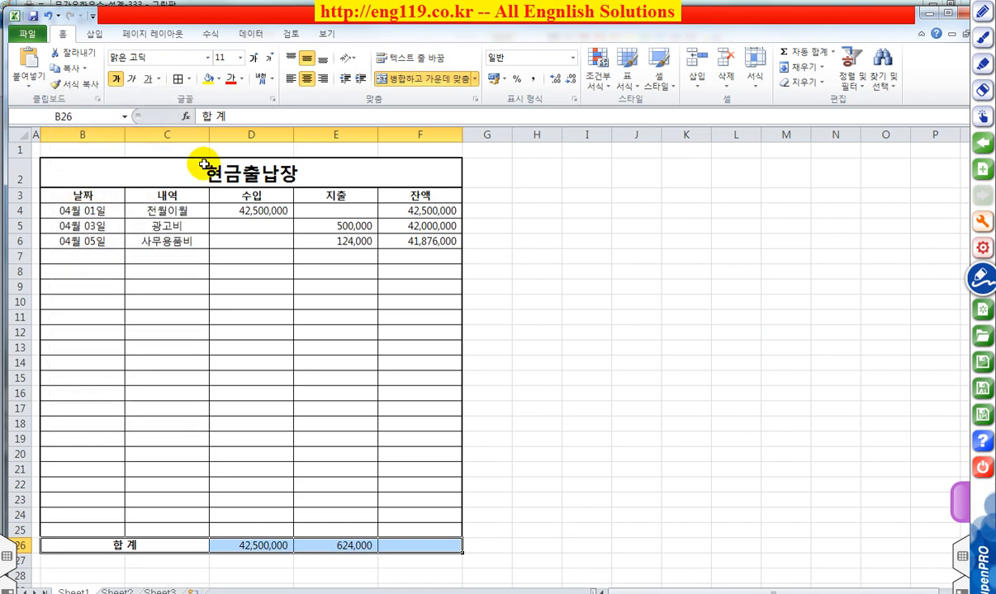
pyautogui.click(189, 79)
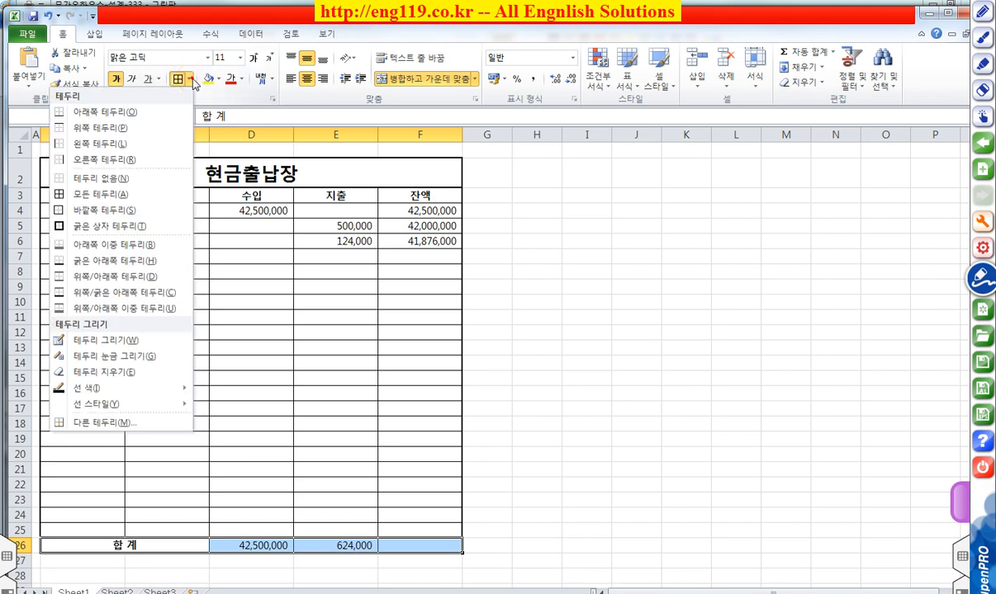
pyautogui.click(109, 224)
pyautogui.click(610, 349)
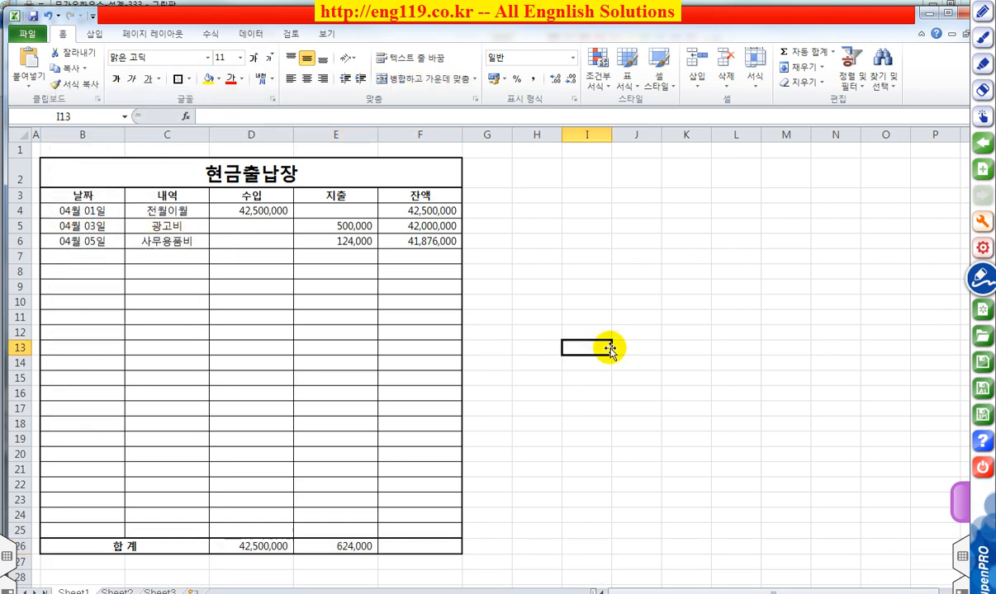
# Step: Apply the Accounting (회계) number format with the won symbol to the income and expense totals in D26:E26
pyautogui.moveTo(249, 545); pyautogui.dragTo(341, 547)
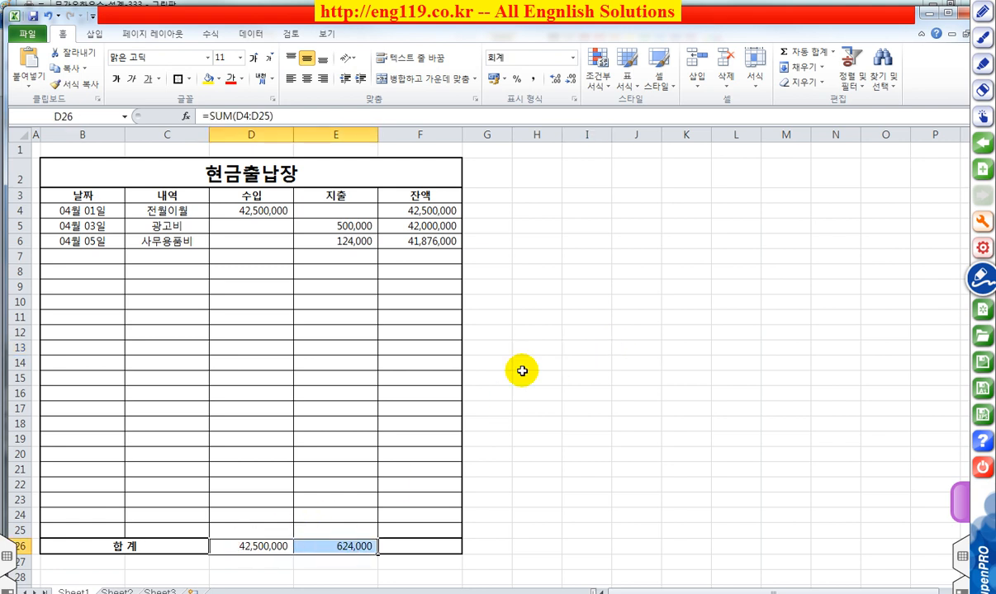
pyautogui.click(574, 60)
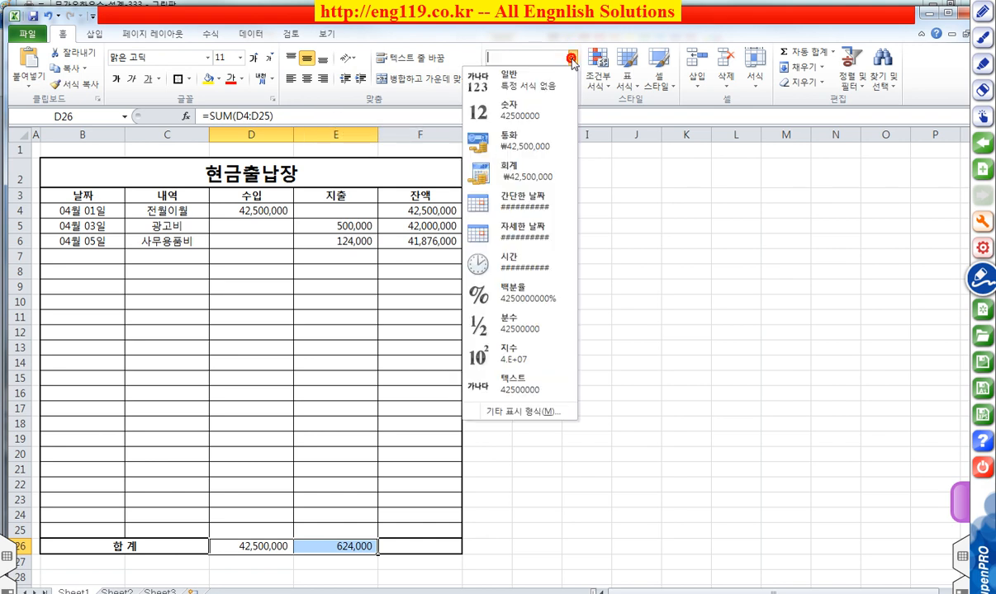
pyautogui.click(507, 176)
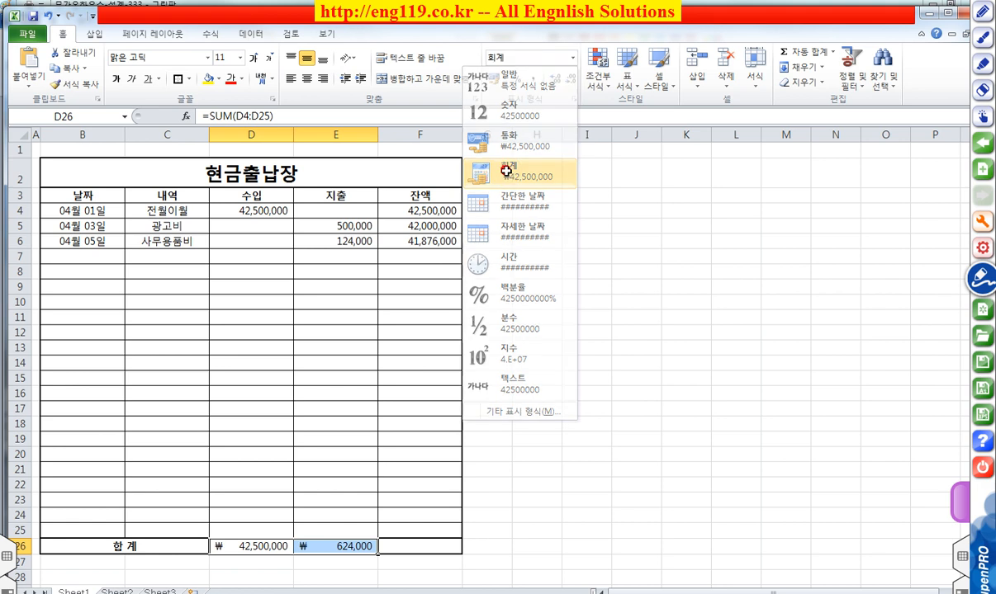
pyautogui.click(605, 228)
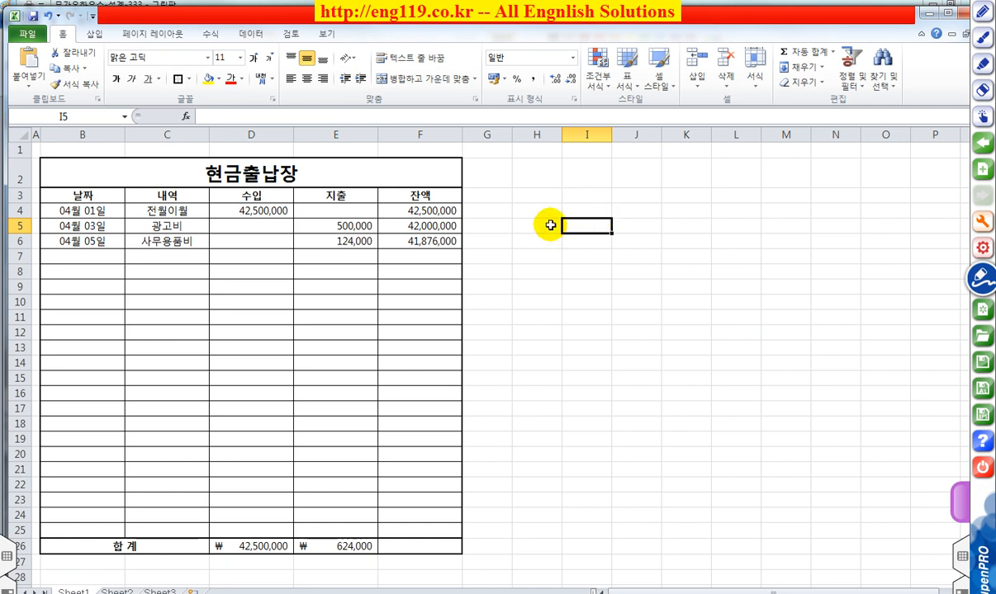
# Step: Set the left and right page margins to 0.5 in the page setup
pyautogui.click(160, 37)
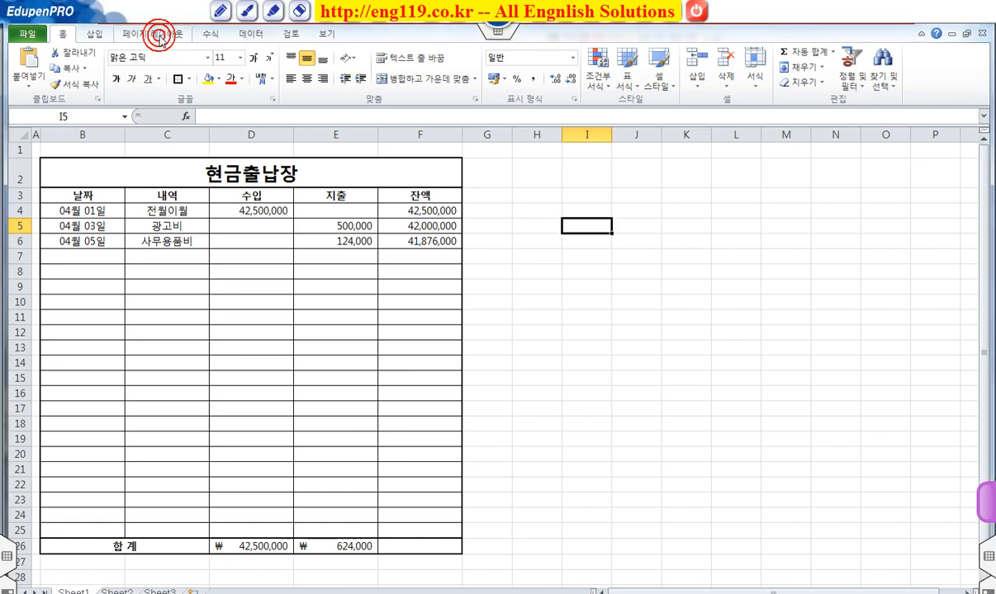
pyautogui.click(160, 38)
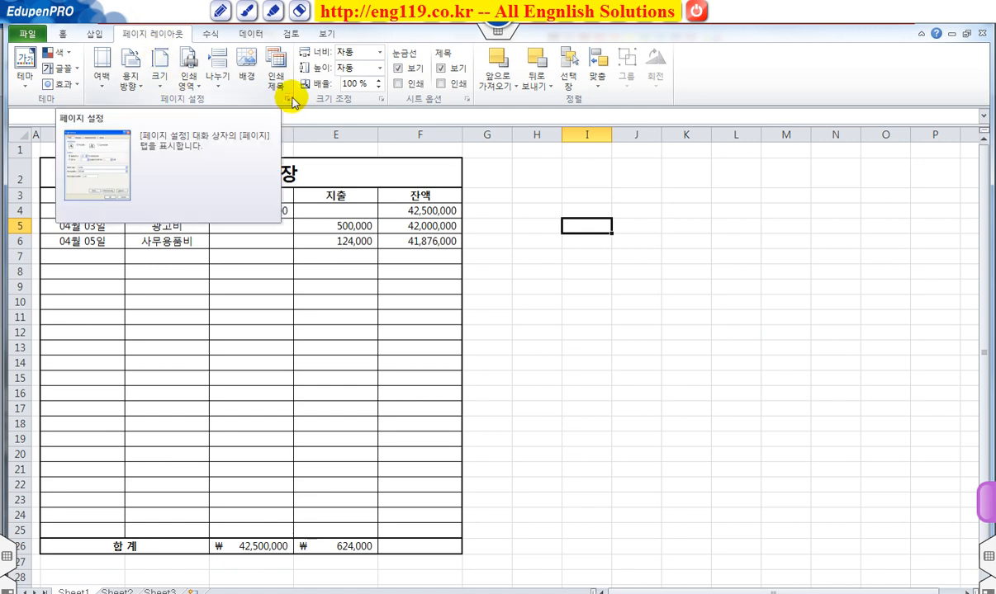
pyautogui.moveTo(279, 91); pyautogui.dragTo(297, 106)
pyautogui.moveTo(323, 63); pyautogui.dragTo(293, 94)
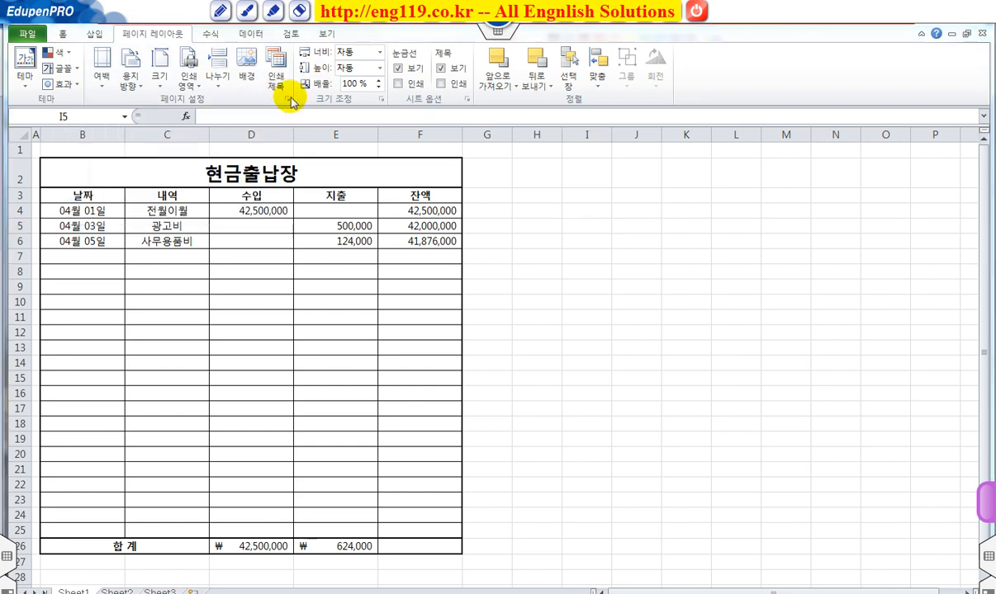
pyautogui.click(288, 99)
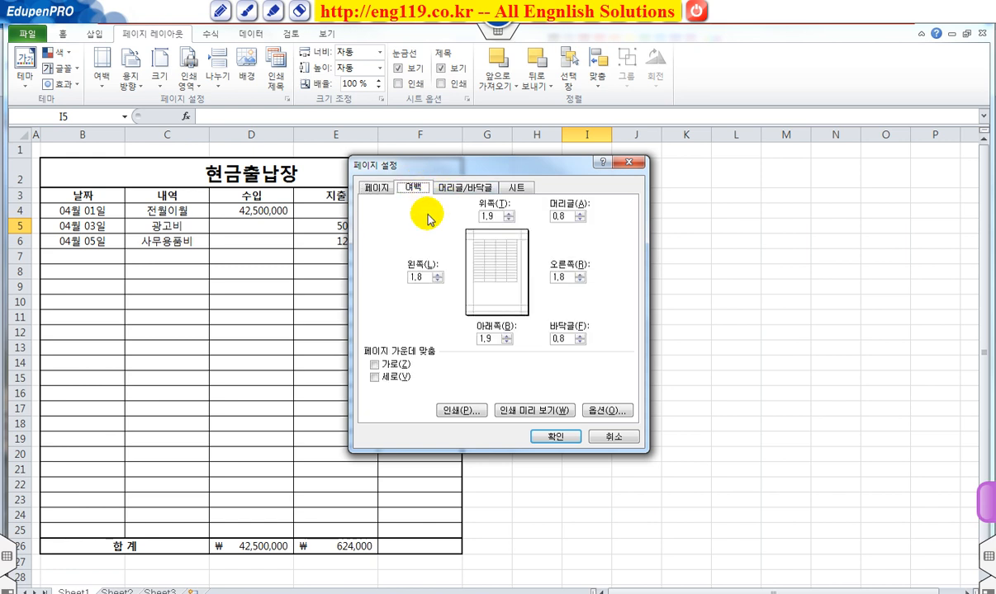
pyautogui.moveTo(429, 276); pyautogui.dragTo(382, 287)
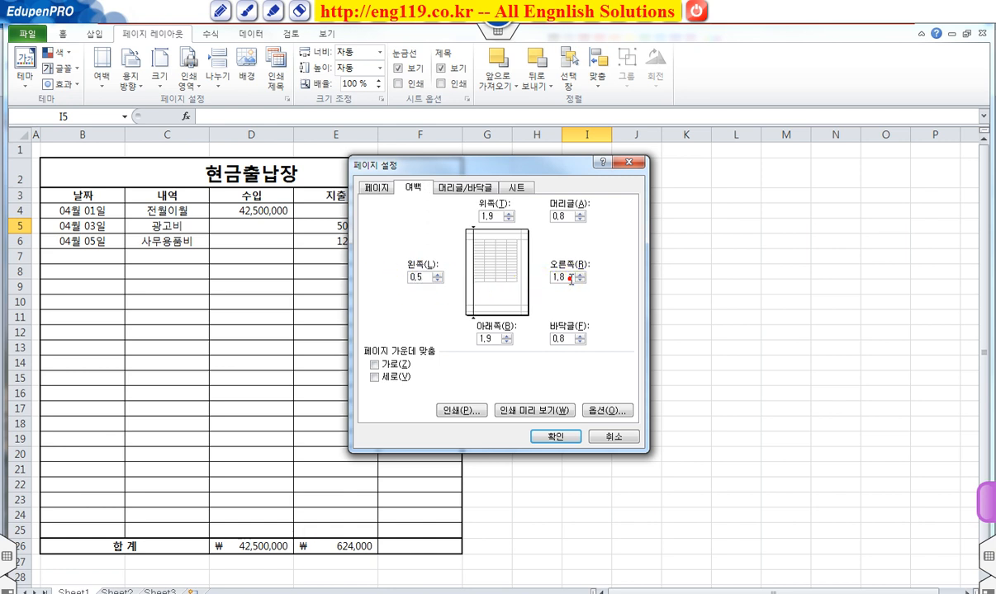
pyautogui.moveTo(570, 277); pyautogui.dragTo(523, 285)
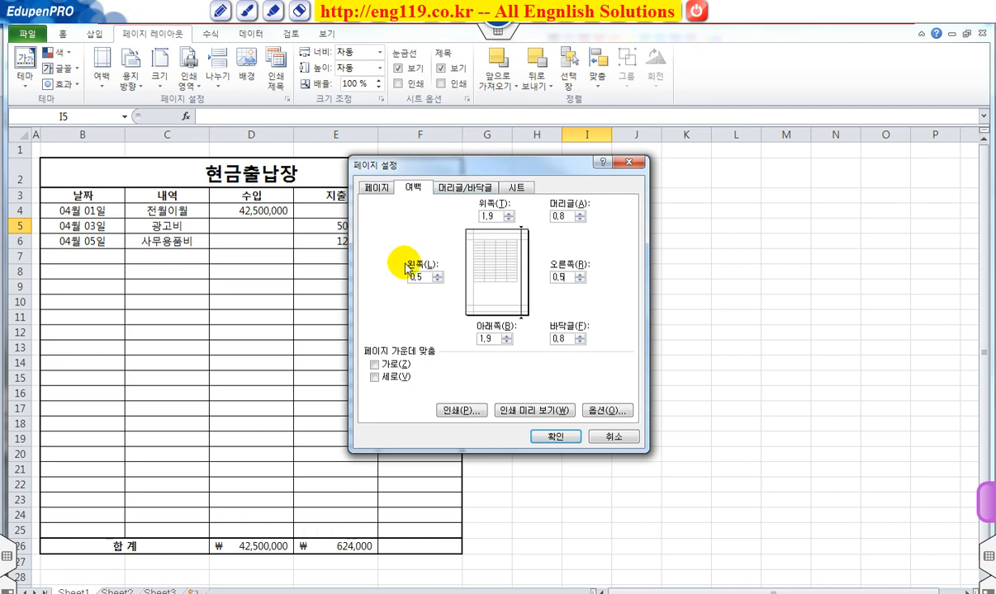
# Step: Center the sheet on the printed page both horizontally (가로) and vertically (세로)
pyautogui.click(392, 366)
pyautogui.click(386, 377)
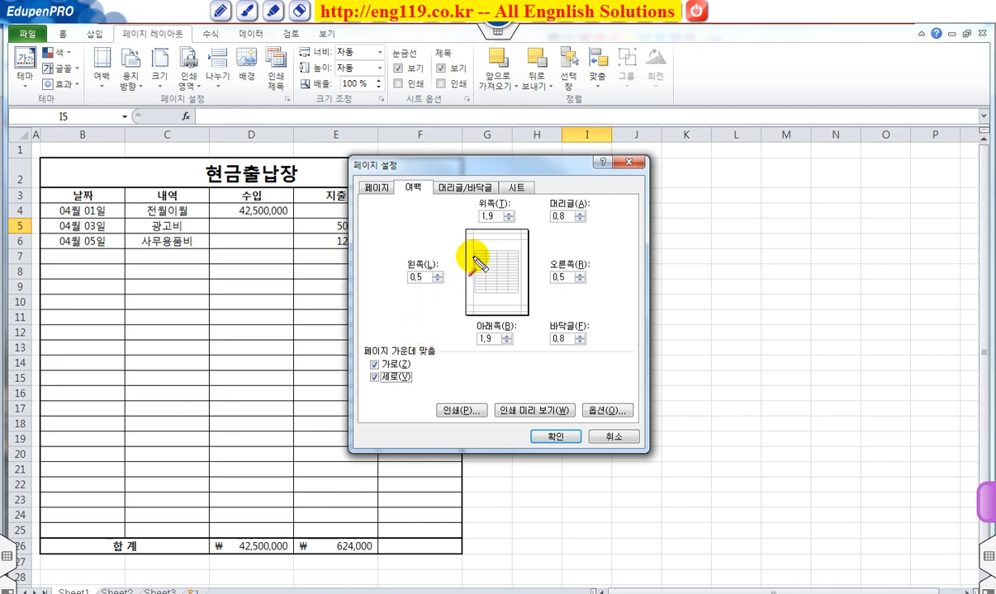
pyautogui.moveTo(477, 248); pyautogui.dragTo(524, 294)
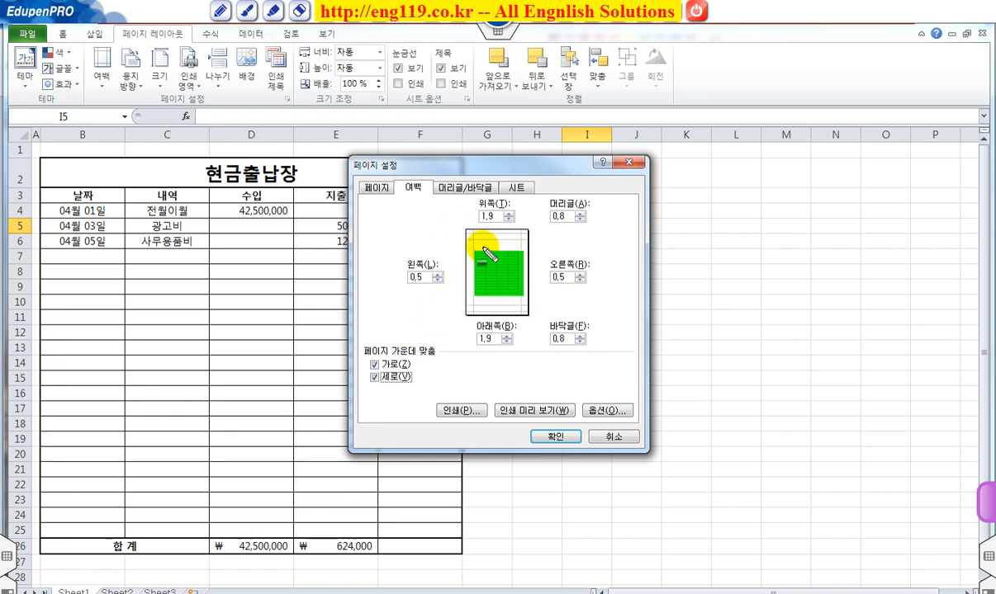
pyautogui.press('Escape')
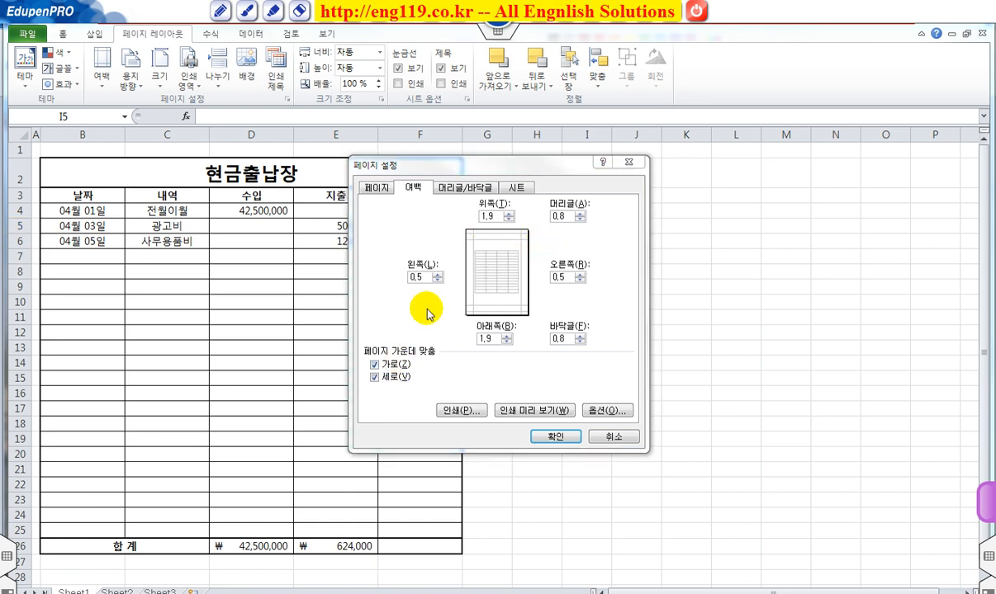
# Step: Create a custom page header with the text "(주) 명지" in its left section
pyautogui.click(458, 189)
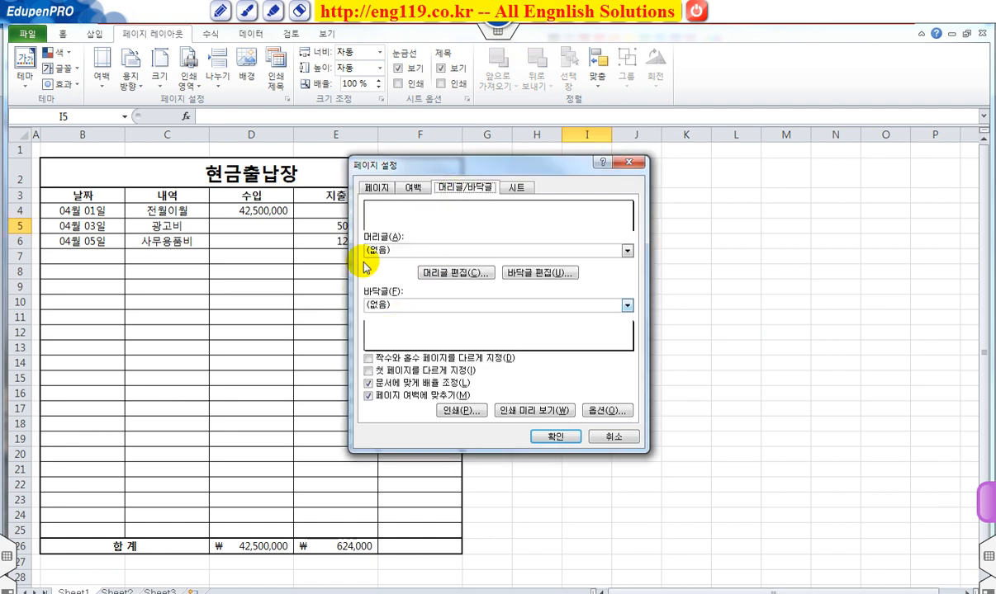
pyautogui.click(439, 273)
pyautogui.click(320, 343)
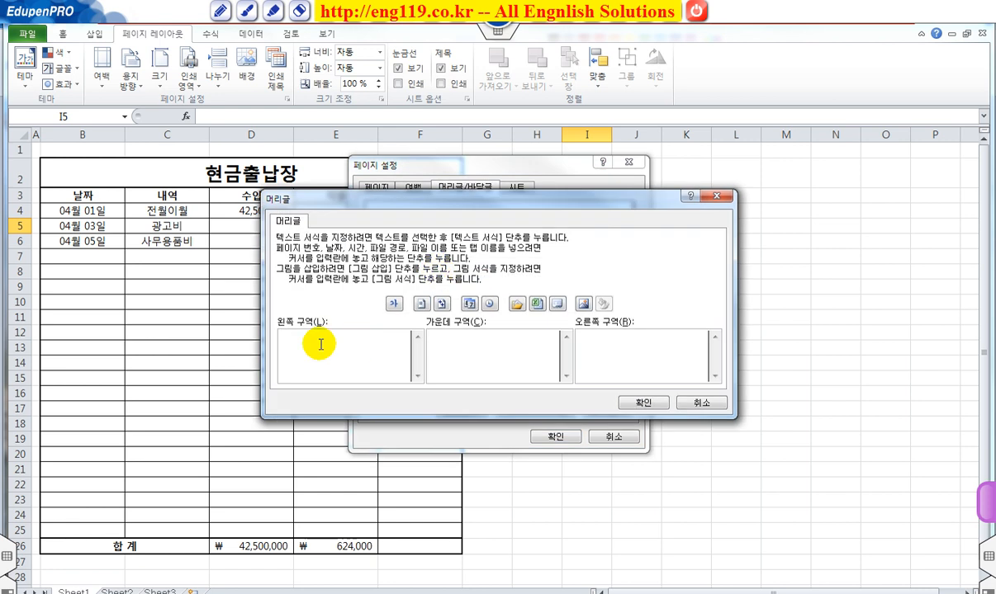
pyautogui.click(321, 343)
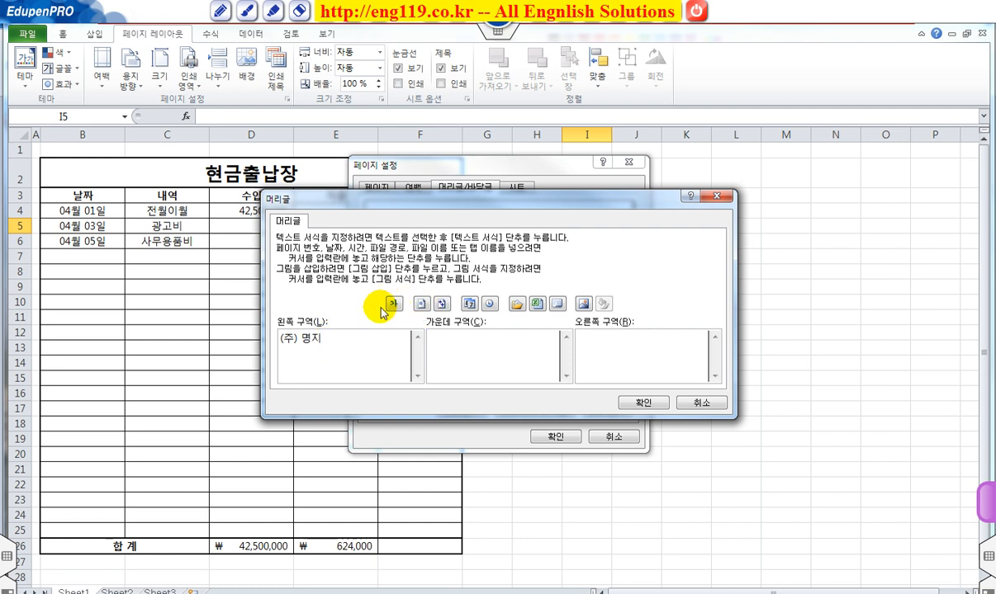
# Step: Format the header text "(주) 명지" as bold italic (굵은 기울임꼴) in red
pyautogui.moveTo(350, 340); pyautogui.dragTo(242, 341)
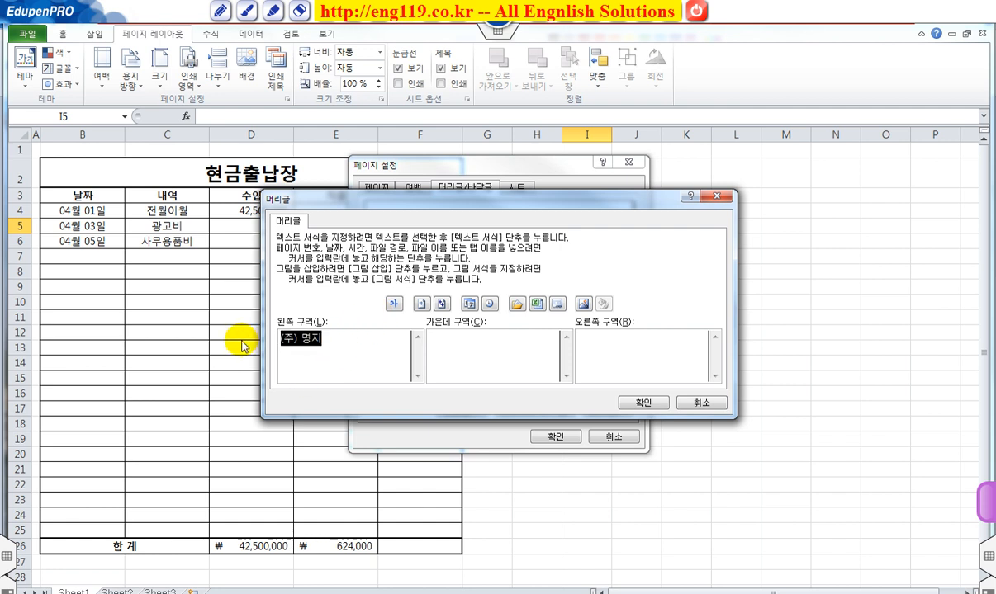
pyautogui.click(393, 305)
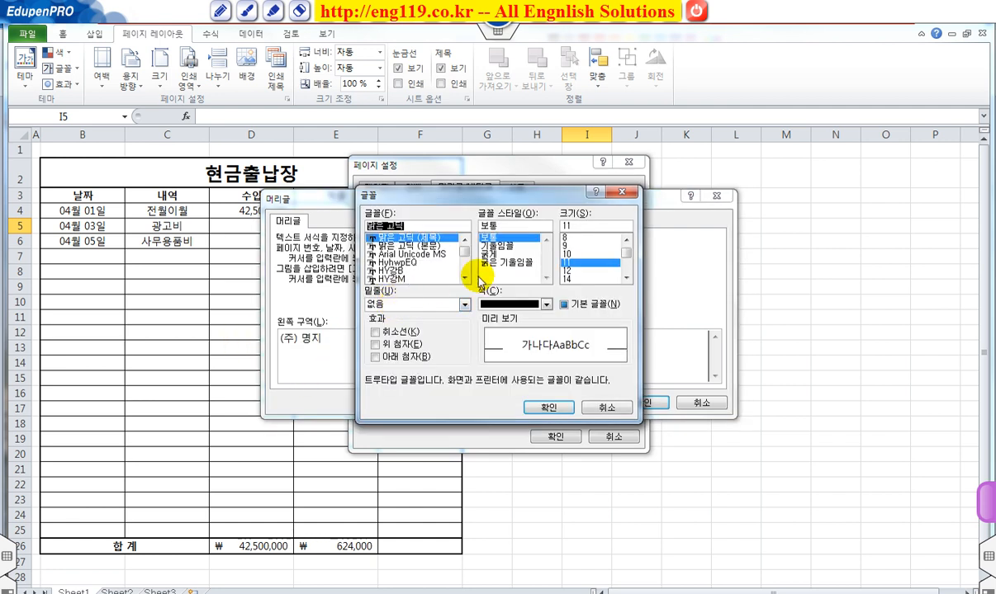
pyautogui.click(499, 263)
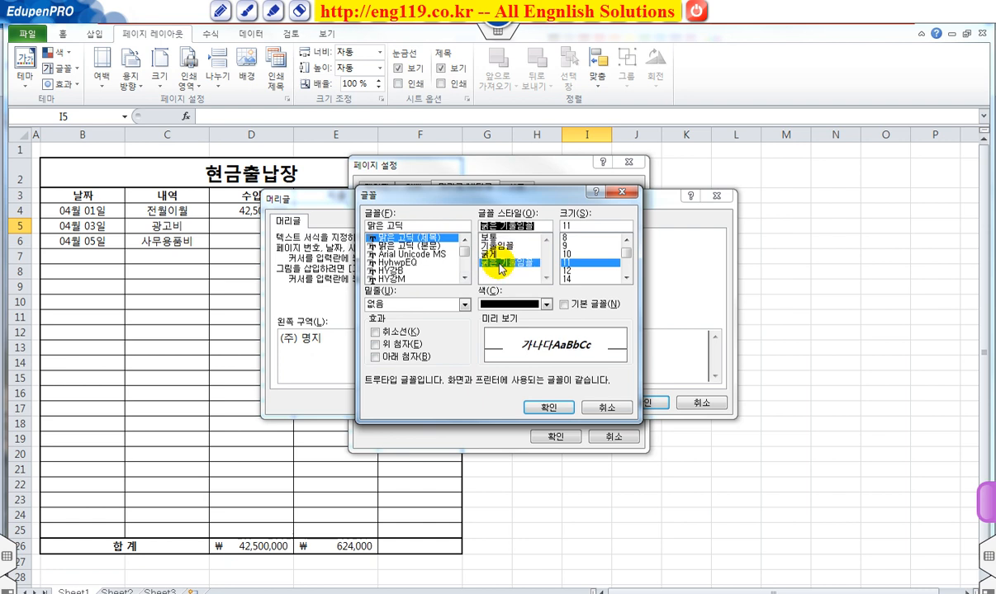
pyautogui.click(507, 304)
pyautogui.click(452, 423)
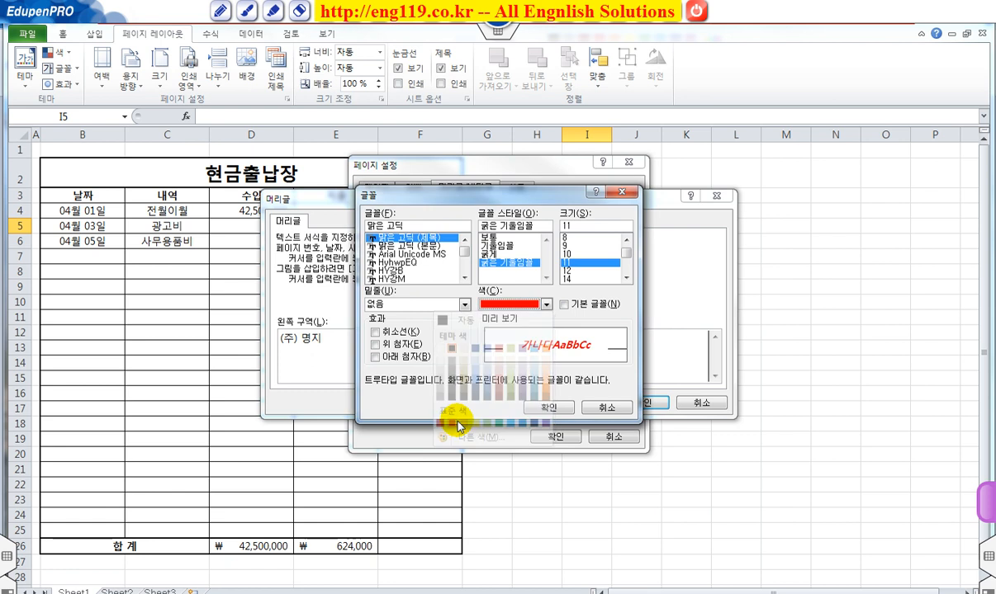
pyautogui.click(549, 407)
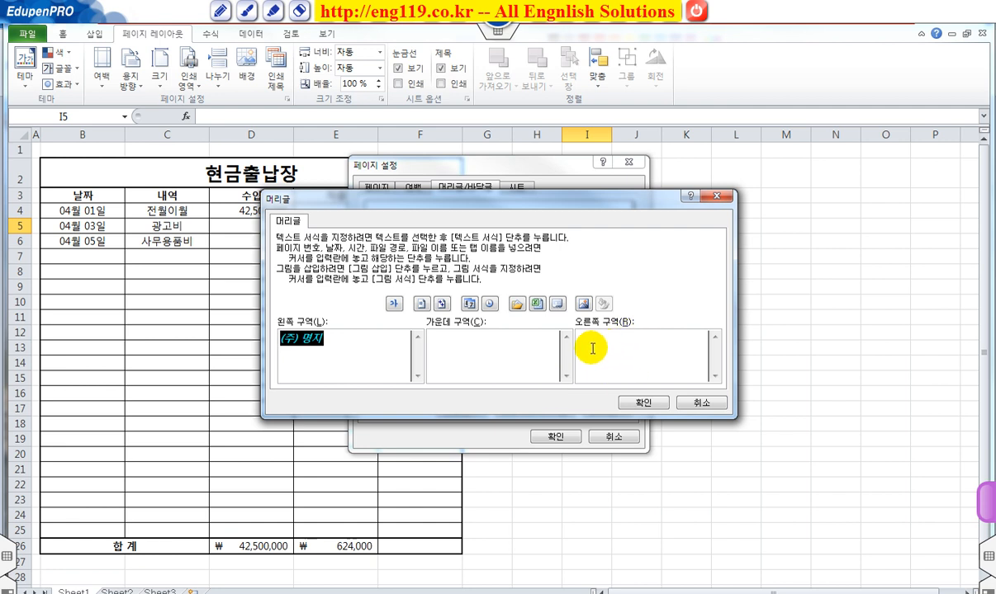
# Step: Set the header text's font size to 18 and apply the header and page setup
pyautogui.click(393, 304)
pyautogui.click(627, 278)
pyautogui.click(626, 278)
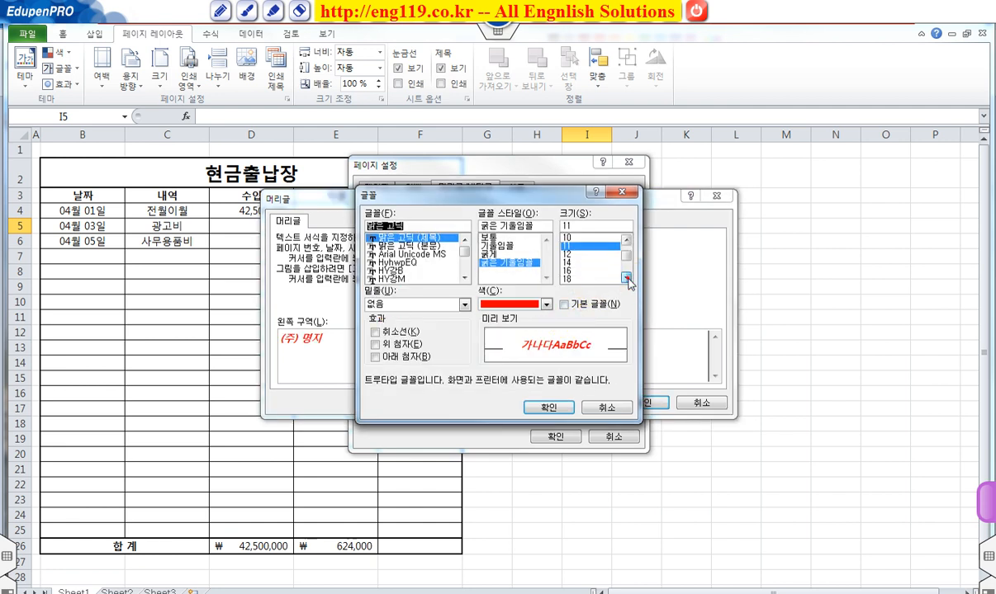
pyautogui.click(568, 278)
pyautogui.click(548, 407)
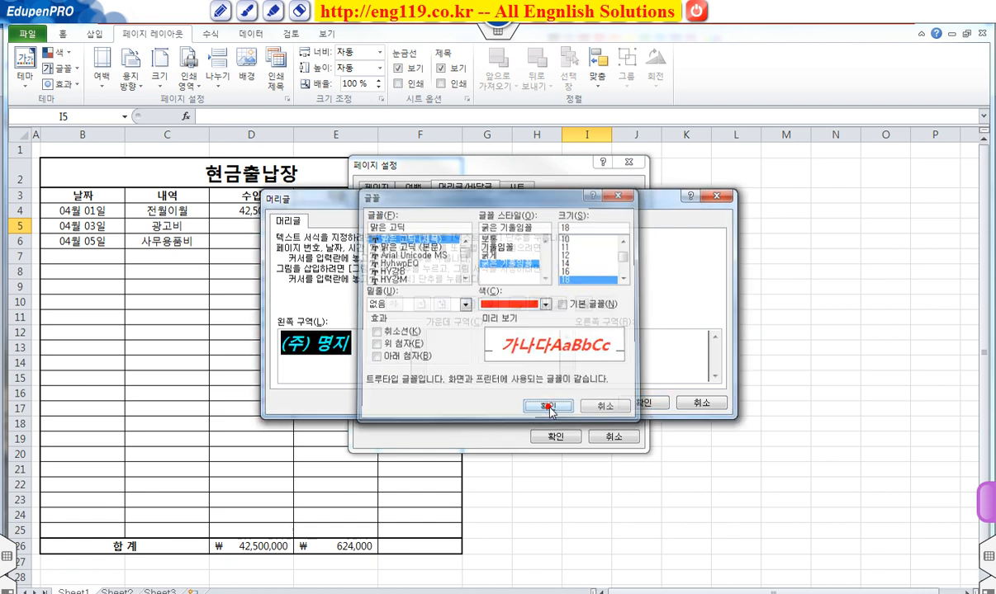
pyautogui.click(640, 403)
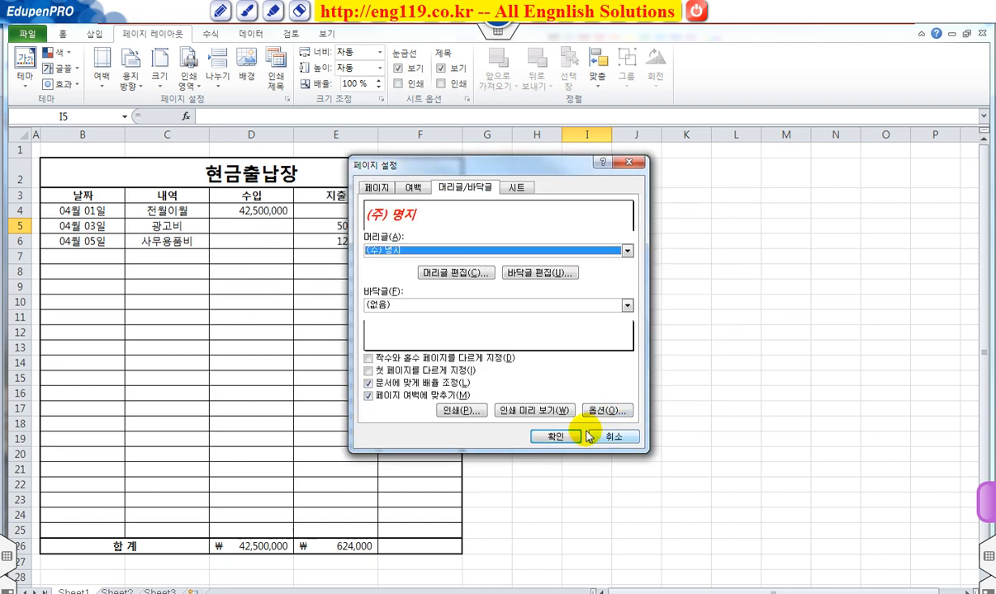
pyautogui.click(556, 437)
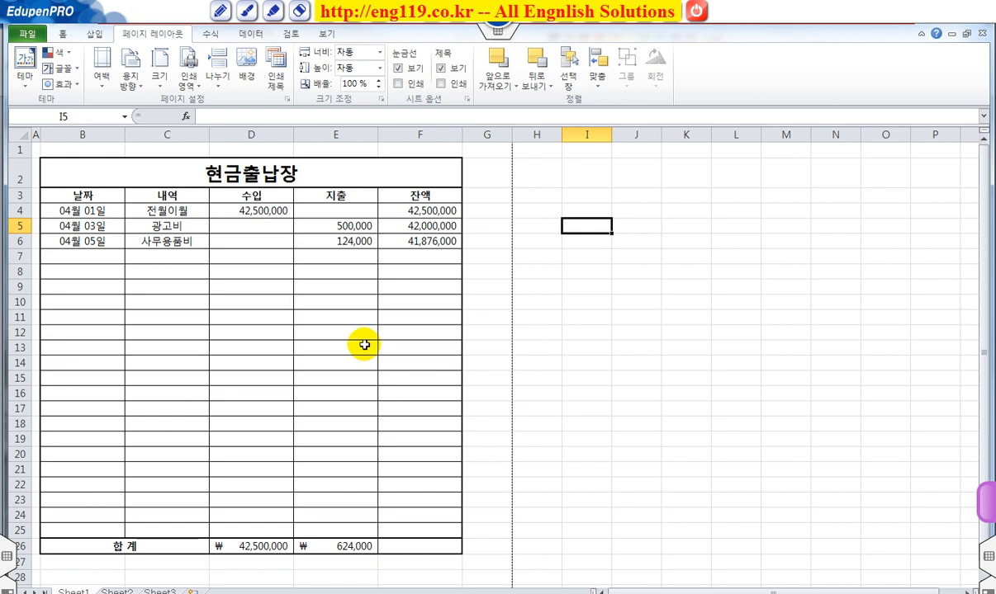
# Step: Display the sheet in Page Layout view and review the page from the header to the total row
pyautogui.click(327, 34)
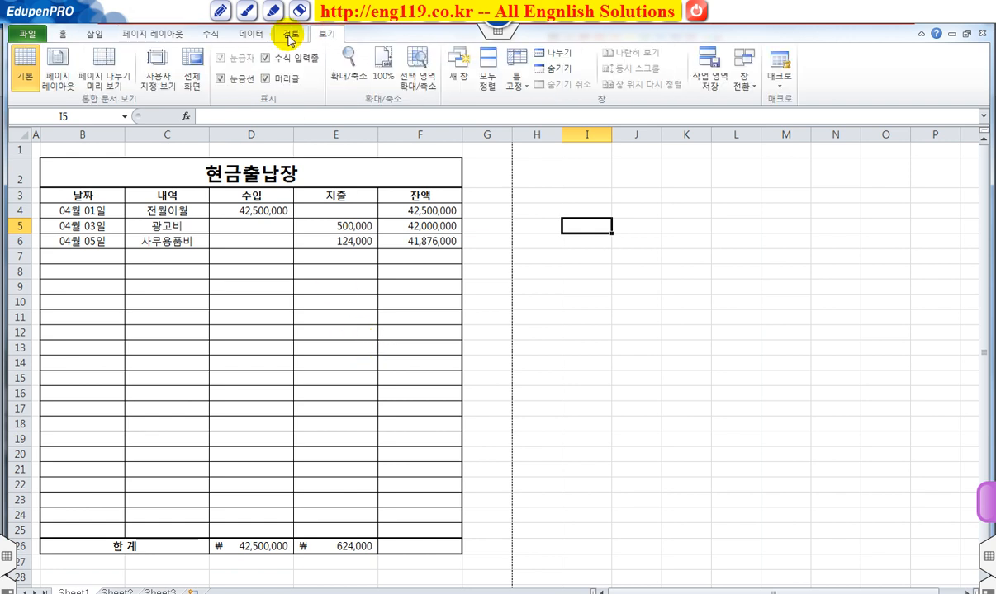
pyautogui.click(58, 77)
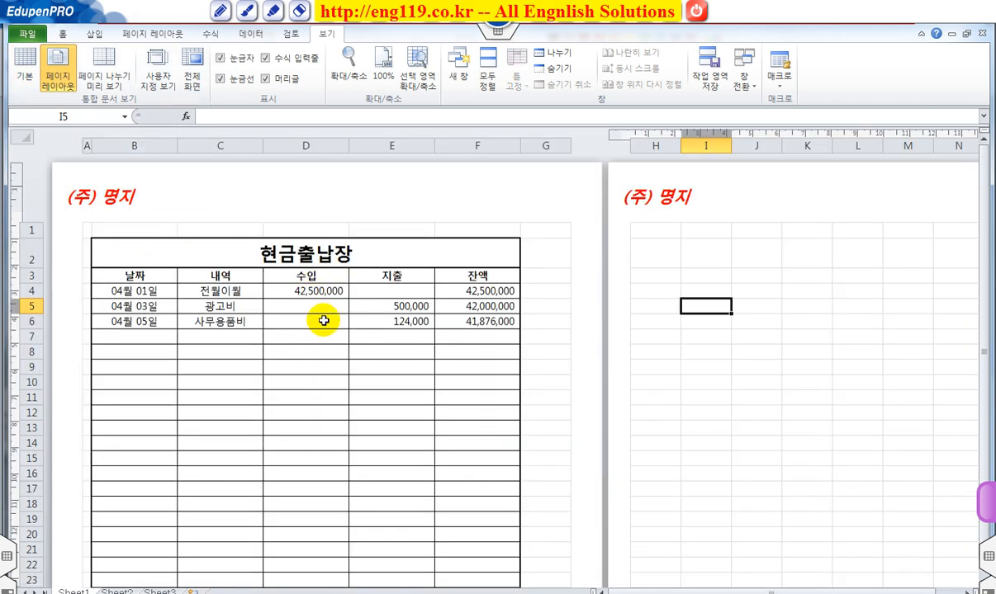
pyautogui.scroll(-3, 322, 318)
pyautogui.scroll(1, 324, 320)
pyautogui.scroll(-6, 323, 321)
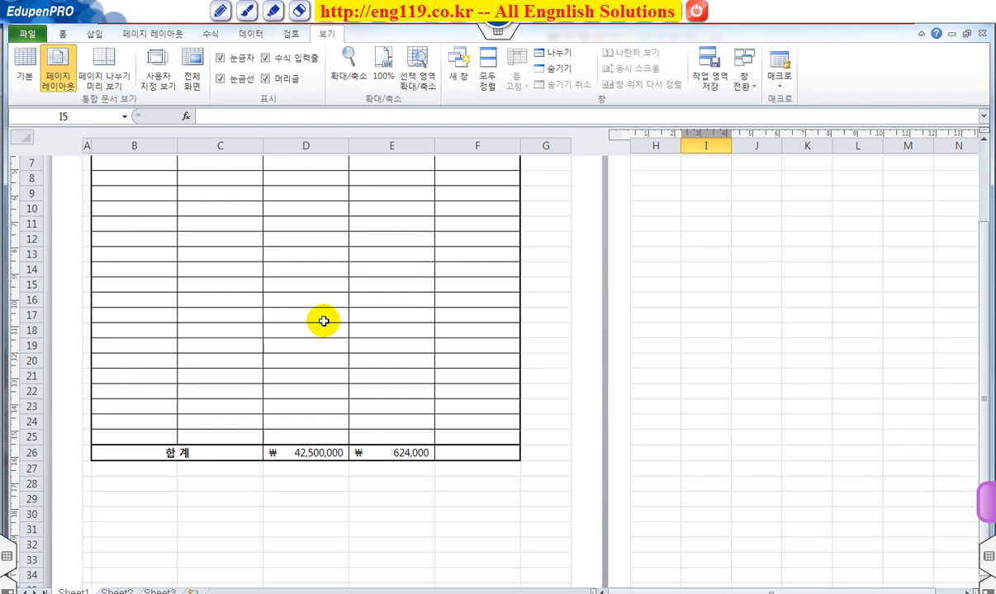
pyautogui.scroll(2, 324, 321)
pyautogui.scroll(5, 324, 321)
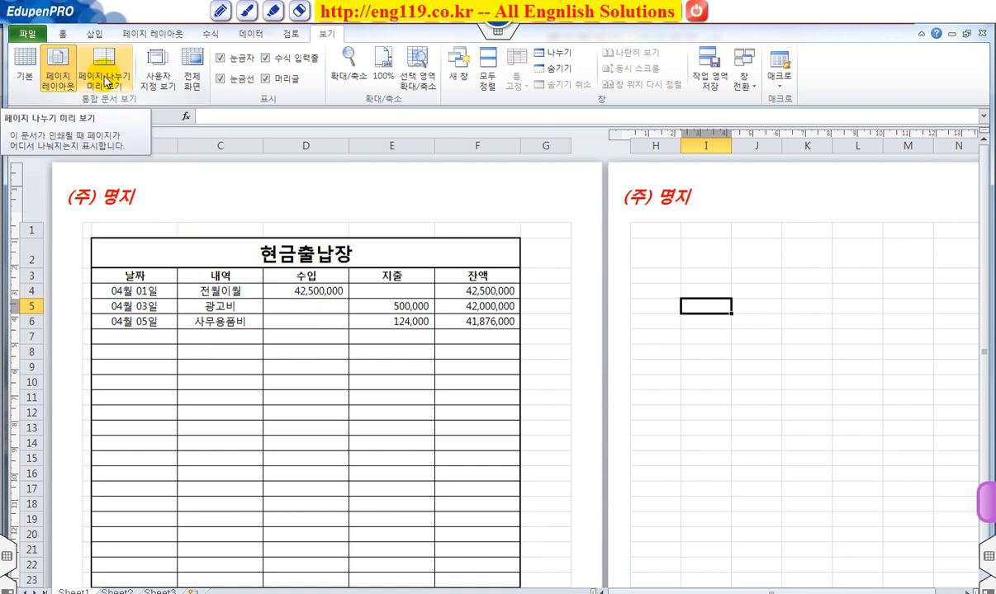
# Step: Check the print area in Page Break Preview, and return to Page Layout view to inspect the page down to its footer area
pyautogui.click(107, 75)
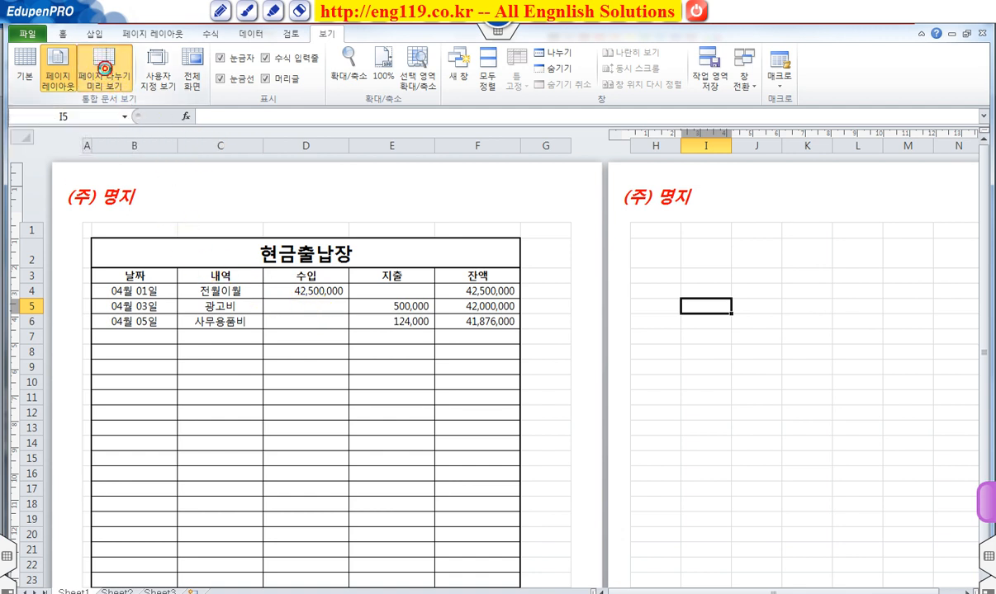
pyautogui.click(491, 330)
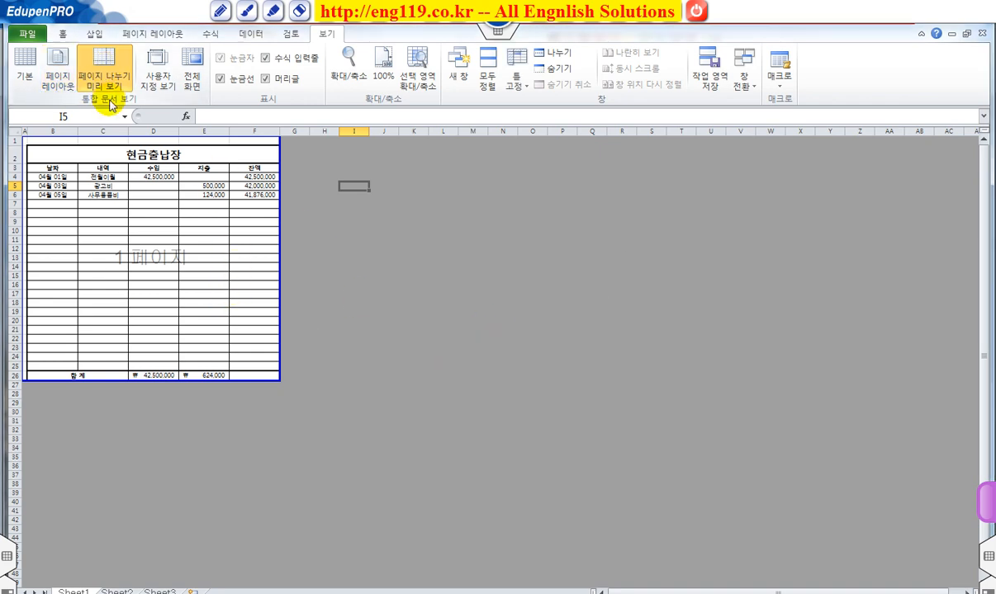
pyautogui.click(61, 76)
pyautogui.scroll(-5, 277, 366)
pyautogui.scroll(-4, 278, 368)
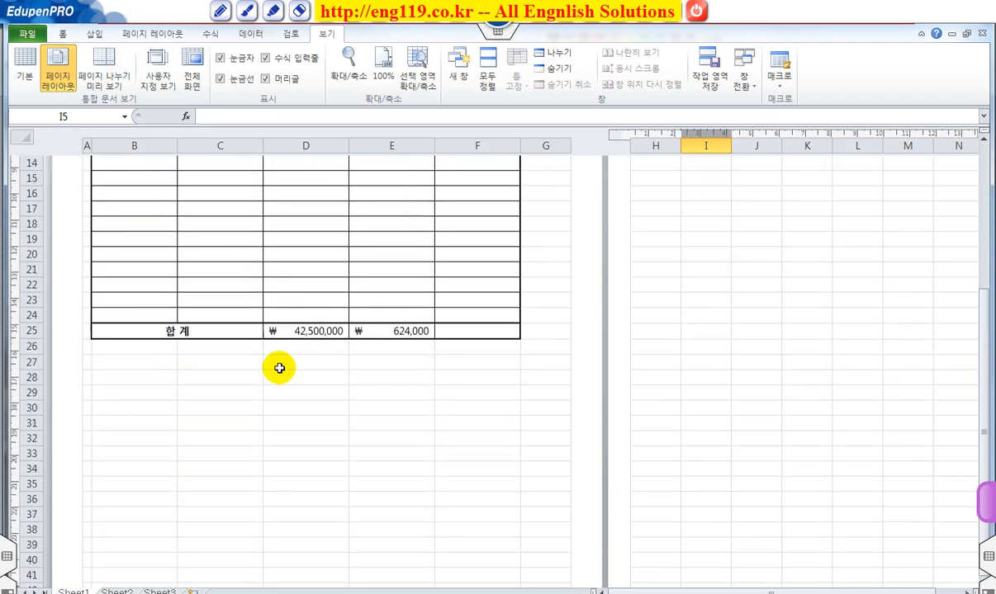
pyautogui.scroll(2, 278, 368)
pyautogui.scroll(6, 277, 366)
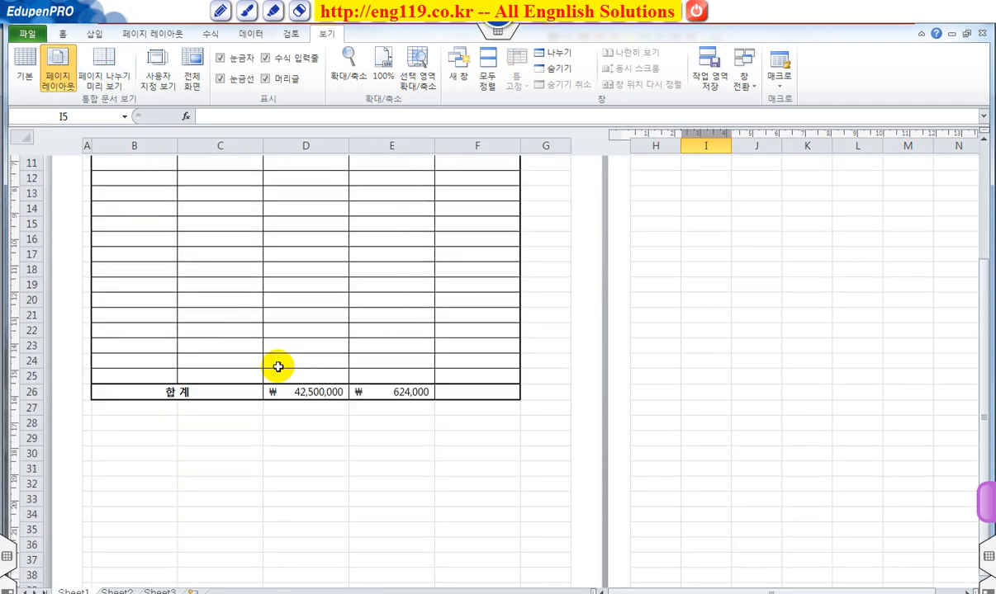
pyautogui.scroll(-2, 274, 362)
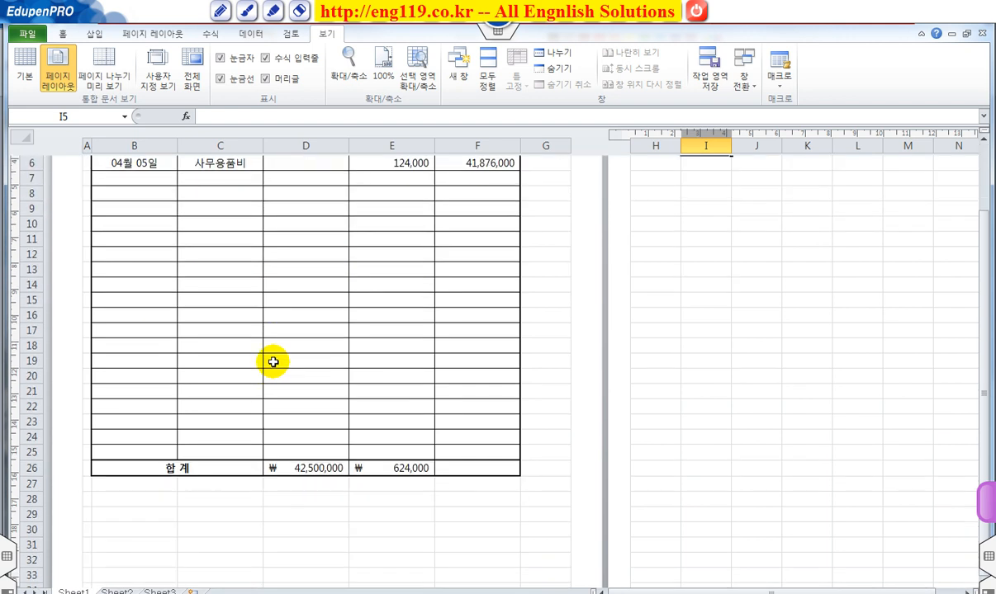
pyautogui.scroll(-5, 273, 362)
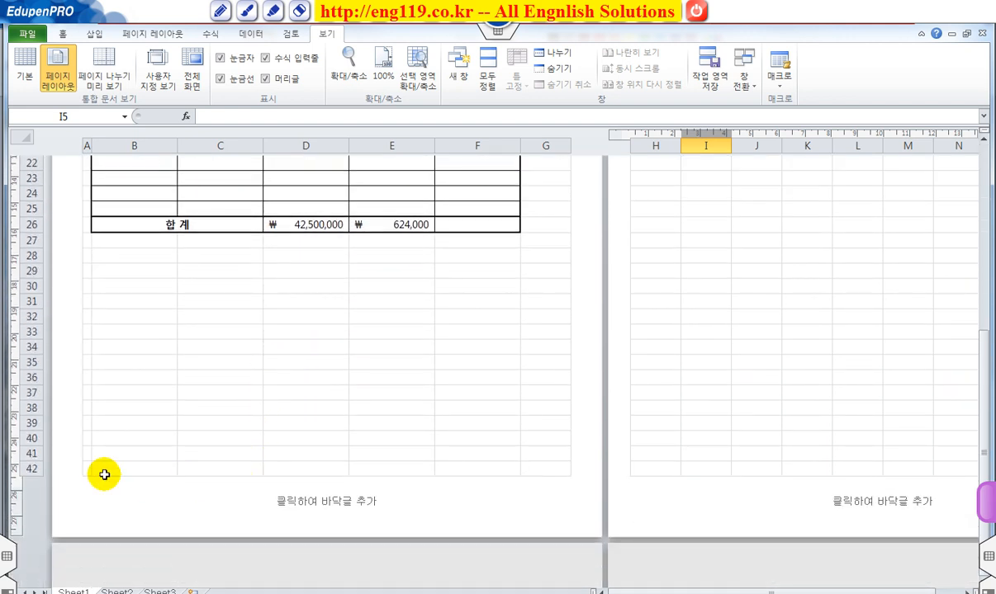
# Step: Examine how much of the printed page the cash book table fills, from the footer area up to the header
pyautogui.click(30, 468)
pyautogui.click(289, 410)
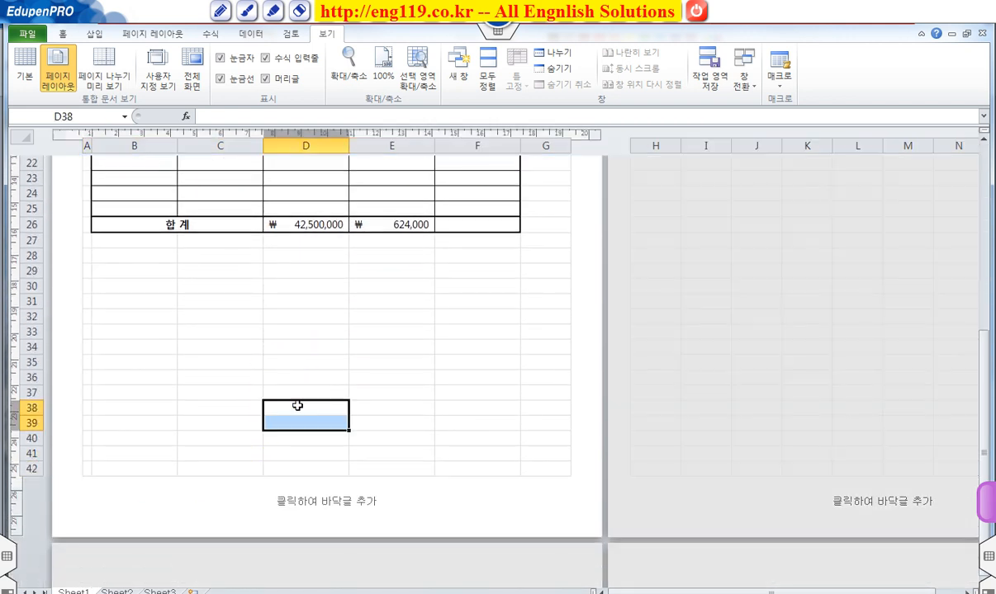
pyautogui.scroll(4, 324, 404)
pyautogui.scroll(5, 324, 404)
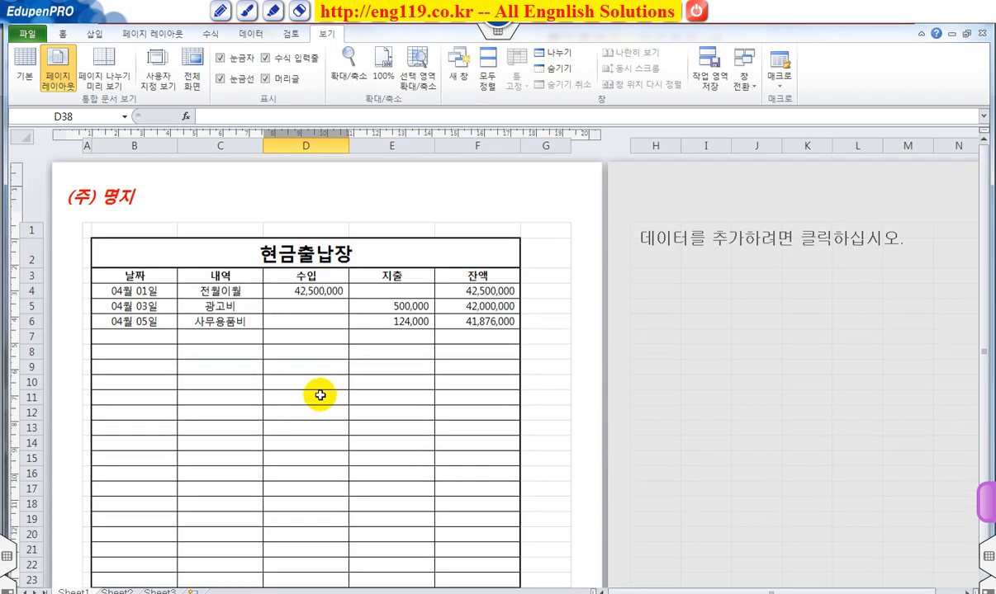
pyautogui.scroll(-1, 152, 387)
pyautogui.scroll(3, 151, 387)
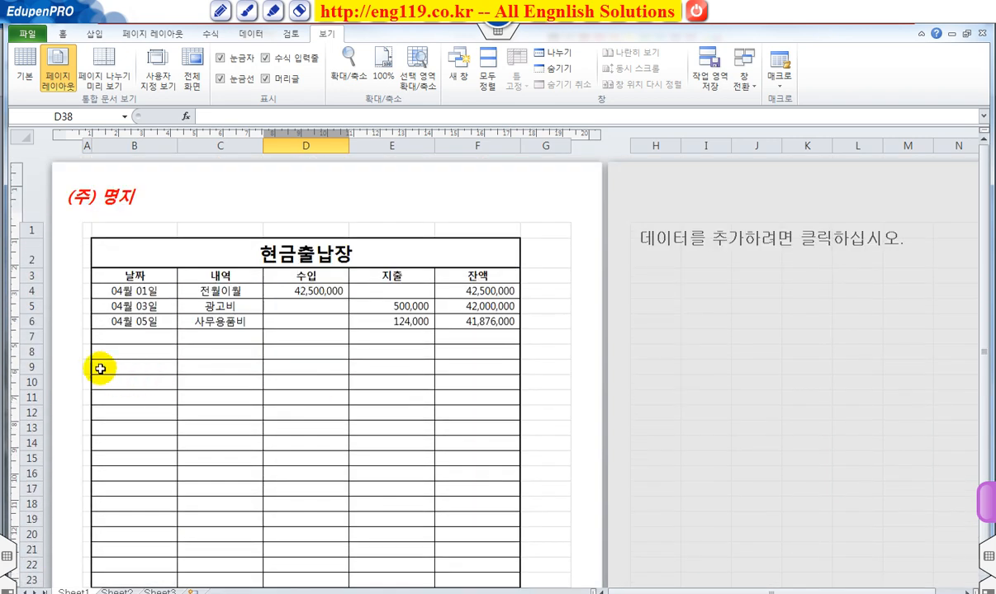
pyautogui.scroll(-3, 115, 372)
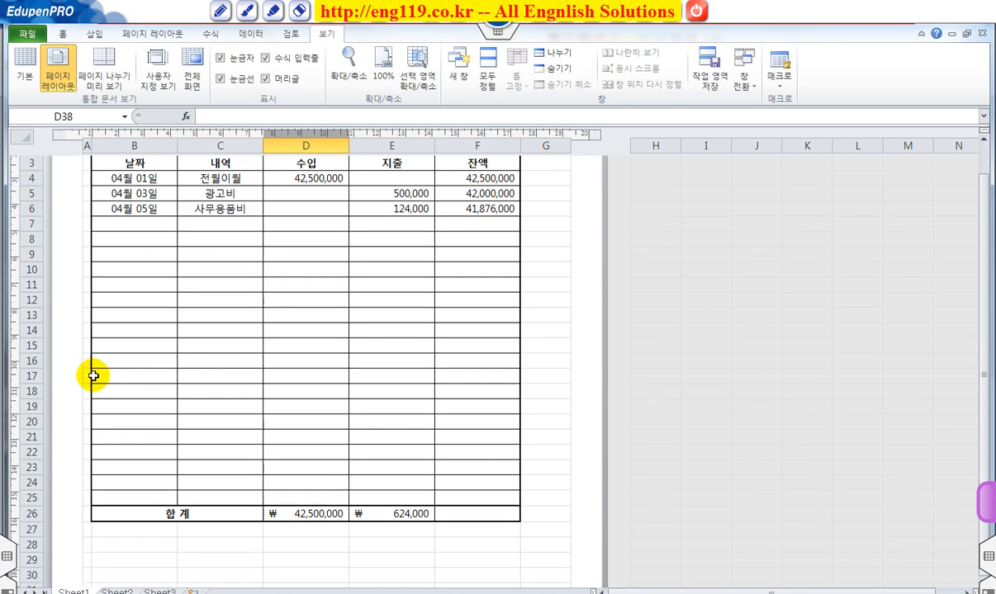
# Step: Insert six blank rows at rows 15 to 20 of the cash book table to fill more of the page
pyautogui.moveTo(32, 345); pyautogui.dragTo(33, 421)
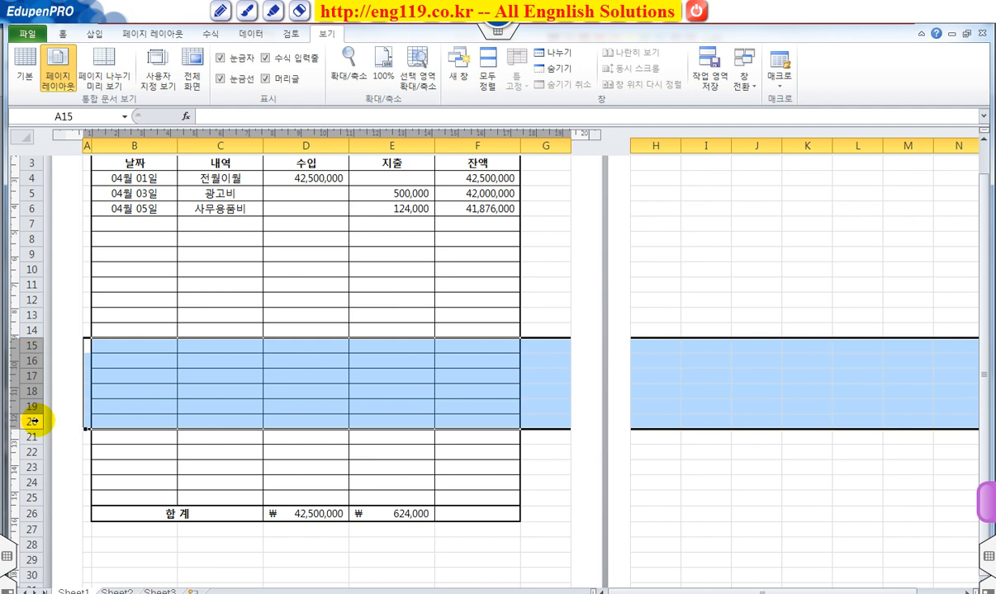
pyautogui.rightClick(33, 420)
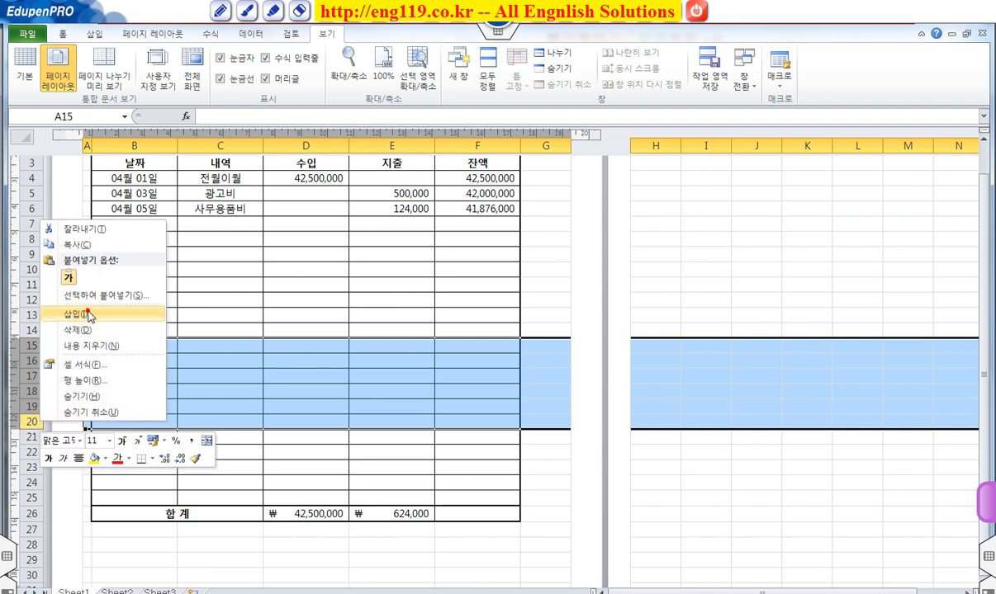
pyautogui.click(76, 313)
pyautogui.click(211, 316)
pyautogui.scroll(-1, 211, 367)
pyautogui.click(223, 333)
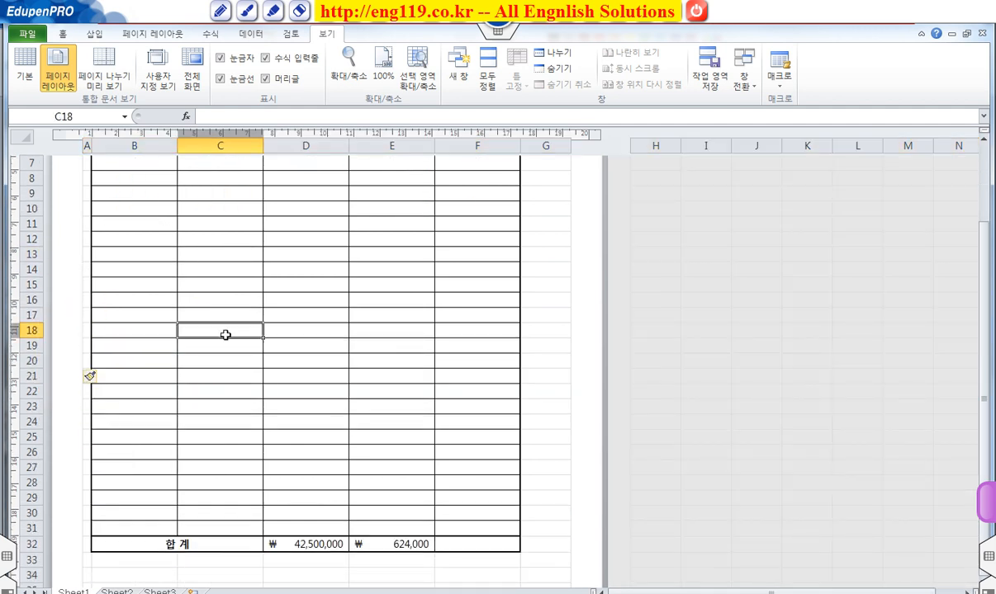
pyautogui.scroll(-3, 225, 333)
pyautogui.scroll(-1, 229, 358)
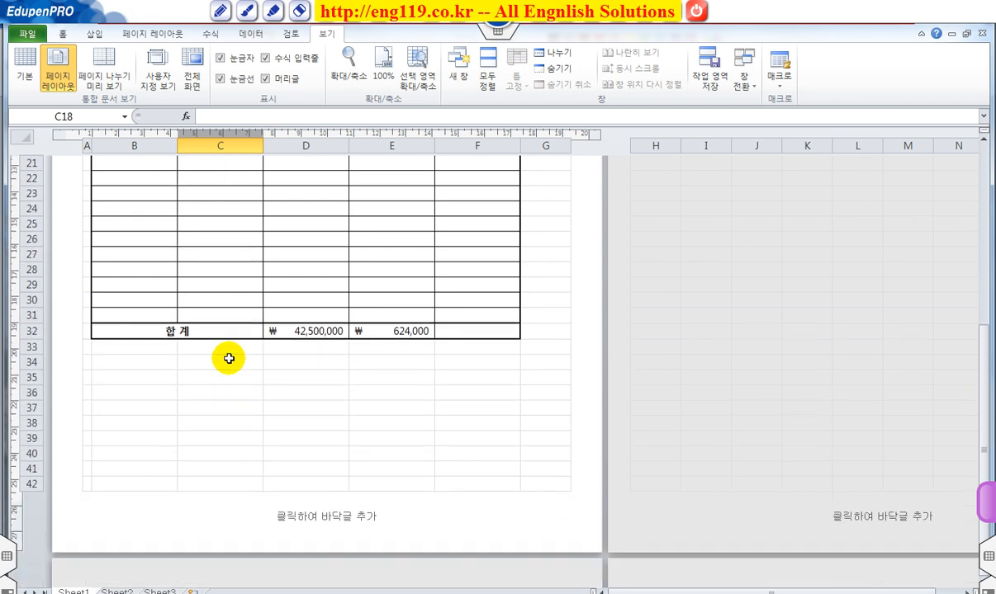
pyautogui.scroll(1, 229, 358)
pyautogui.scroll(-1, 228, 358)
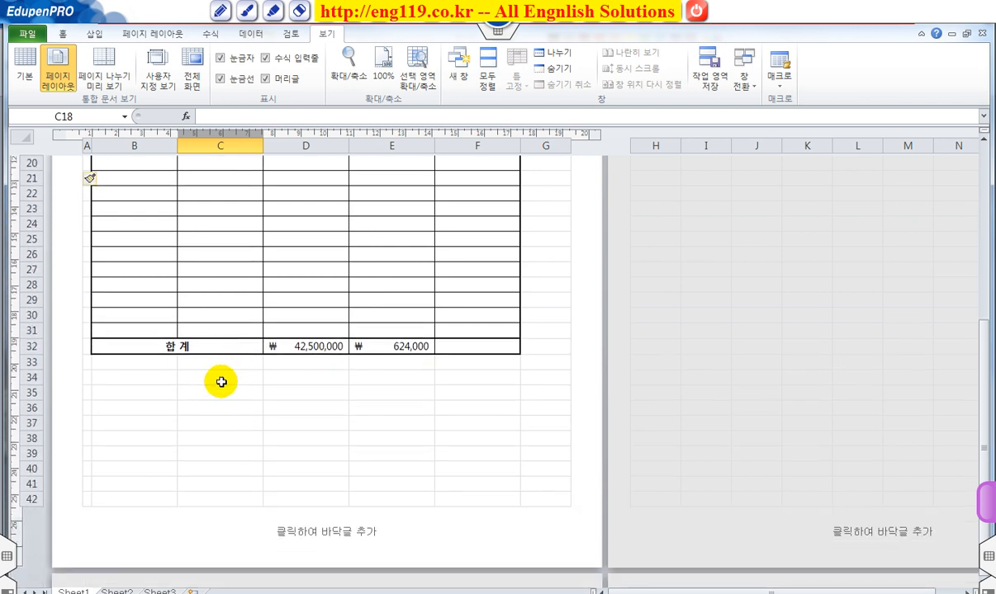
# Step: Insert four more blank rows at rows 25 to 28 to fill the empty space below the total row
pyautogui.moveTo(217, 363); pyautogui.dragTo(219, 407)
pyautogui.moveTo(130, 368); pyautogui.dragTo(141, 469)
pyautogui.click(141, 482)
pyautogui.click(145, 416)
pyautogui.scroll(1, 136, 389)
pyautogui.moveTo(31, 298); pyautogui.dragTo(31, 345)
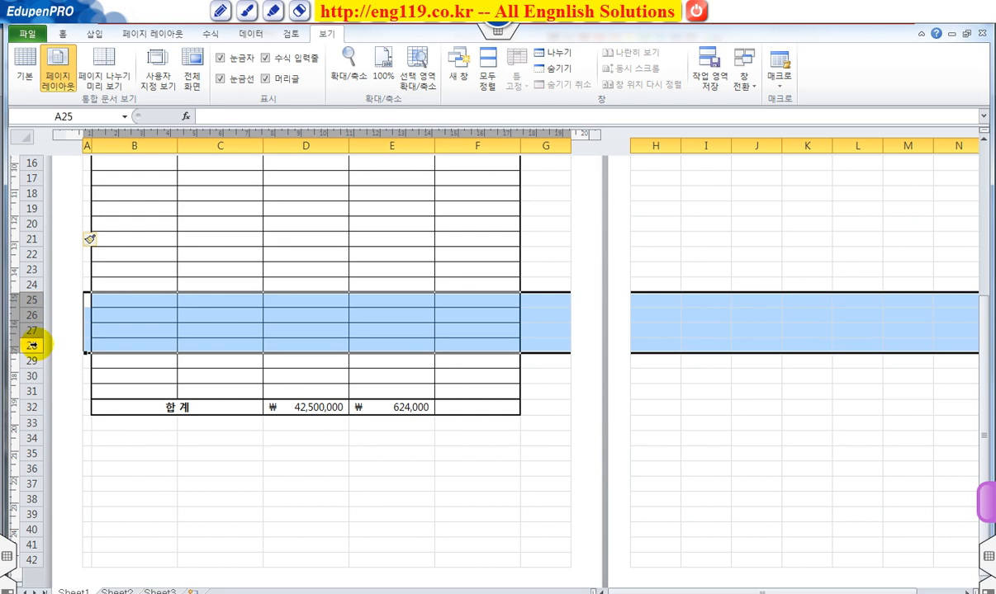
pyautogui.rightClick(32, 345)
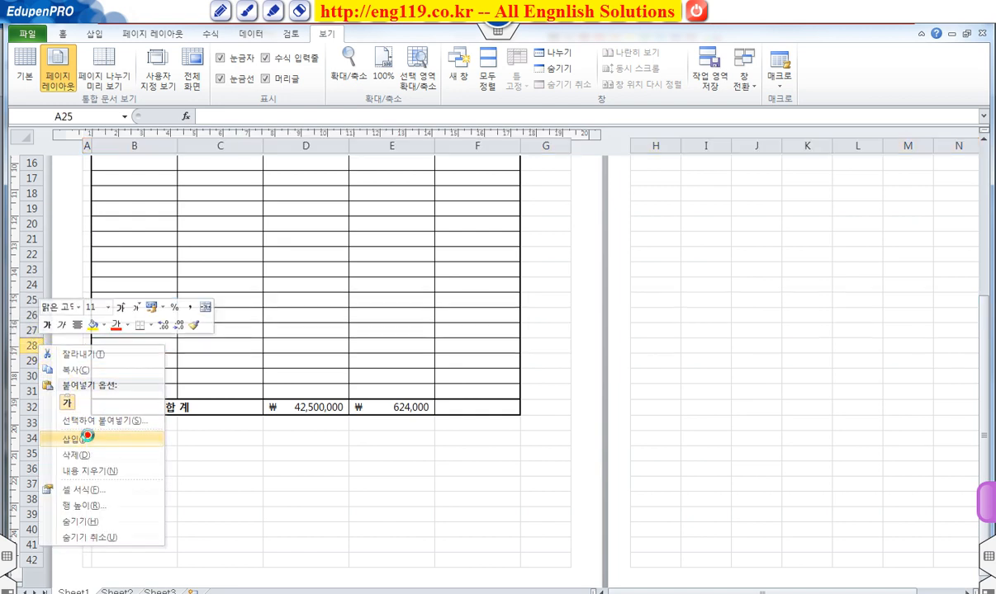
pyautogui.click(84, 438)
pyautogui.click(231, 405)
pyautogui.scroll(-2, 247, 406)
pyautogui.scroll(2, 247, 405)
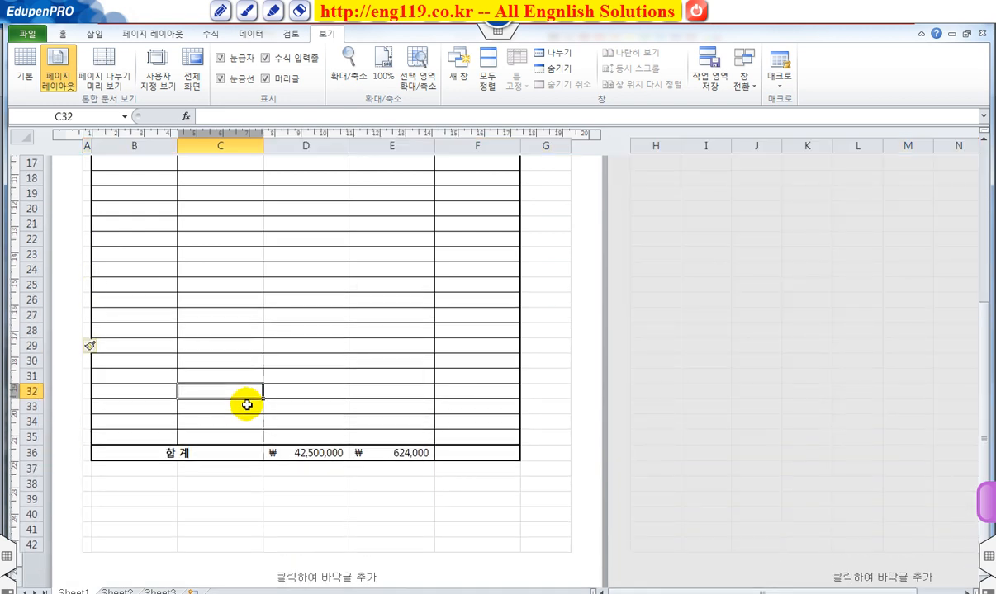
pyautogui.scroll(6, 247, 404)
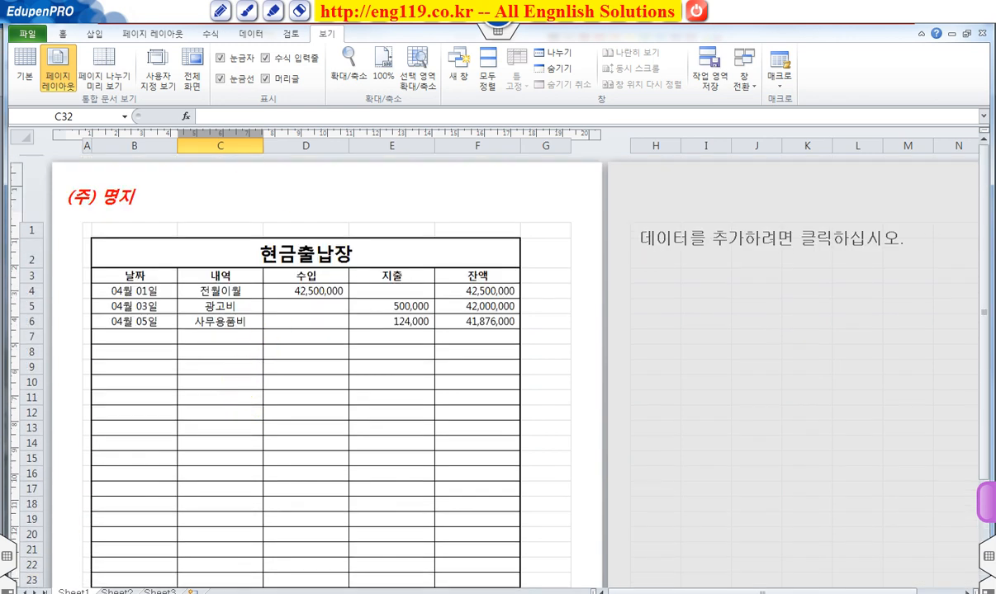
# Step: Return the sheet to Normal view and make the title row 2 about one and a half times as tall
pyautogui.click(28, 74)
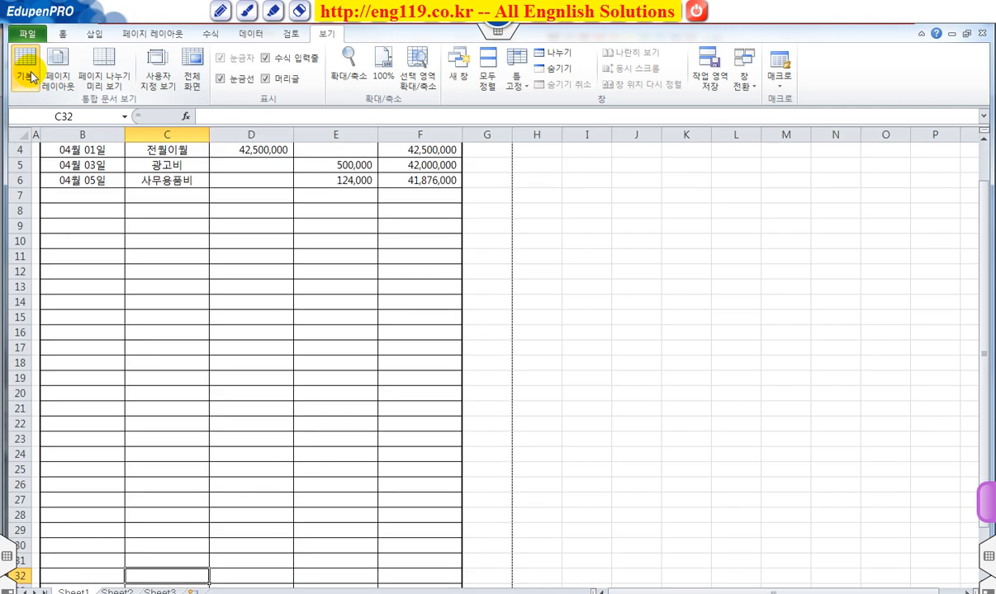
pyautogui.scroll(1, 283, 368)
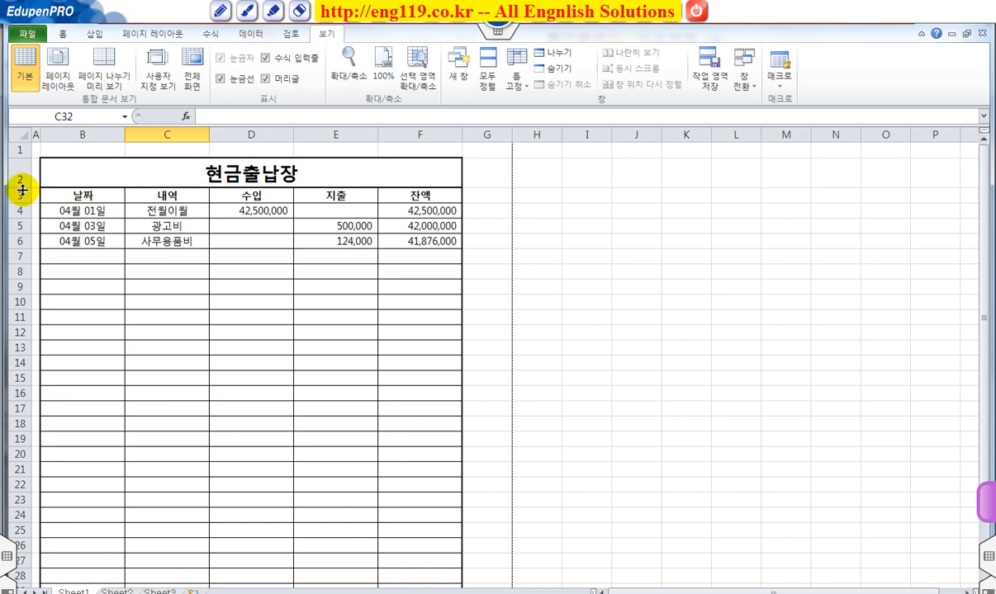
pyautogui.moveTo(22, 189); pyautogui.dragTo(24, 204)
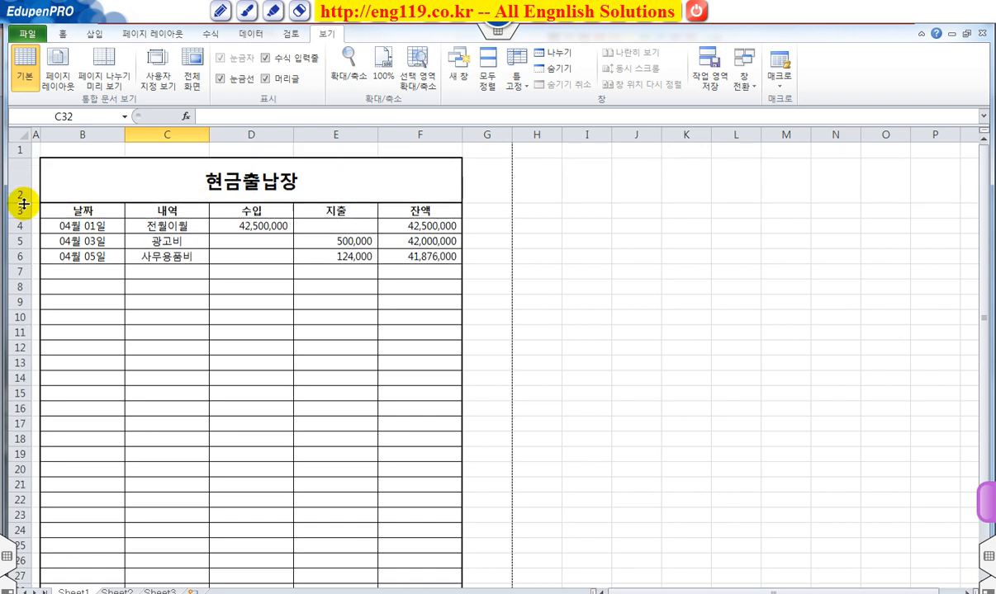
pyautogui.click(246, 288)
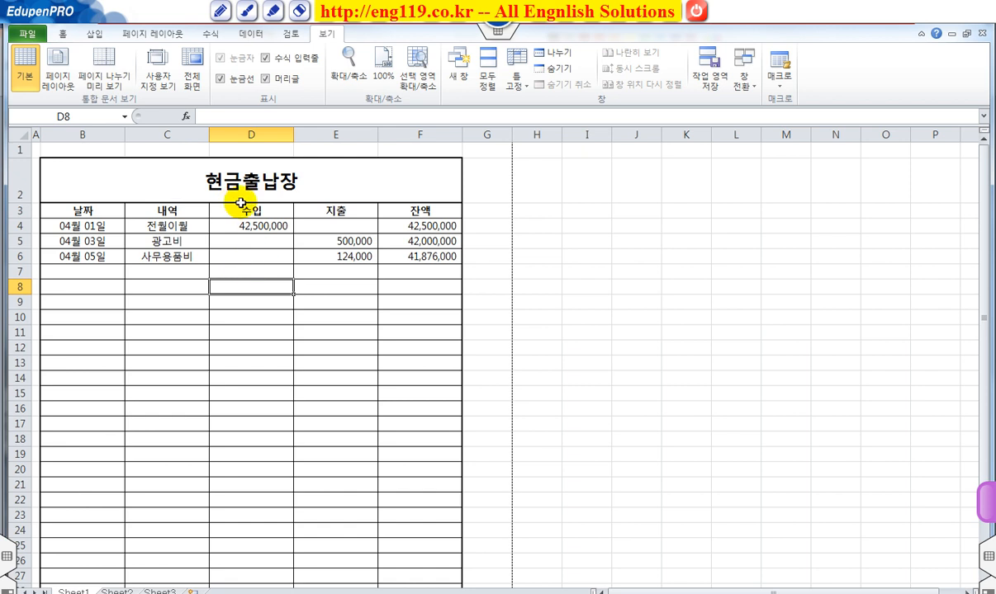
# Step: Set the print area to $B$2:$F$36 in the page setup, check the print preview, and return to the sheet
pyautogui.click(144, 36)
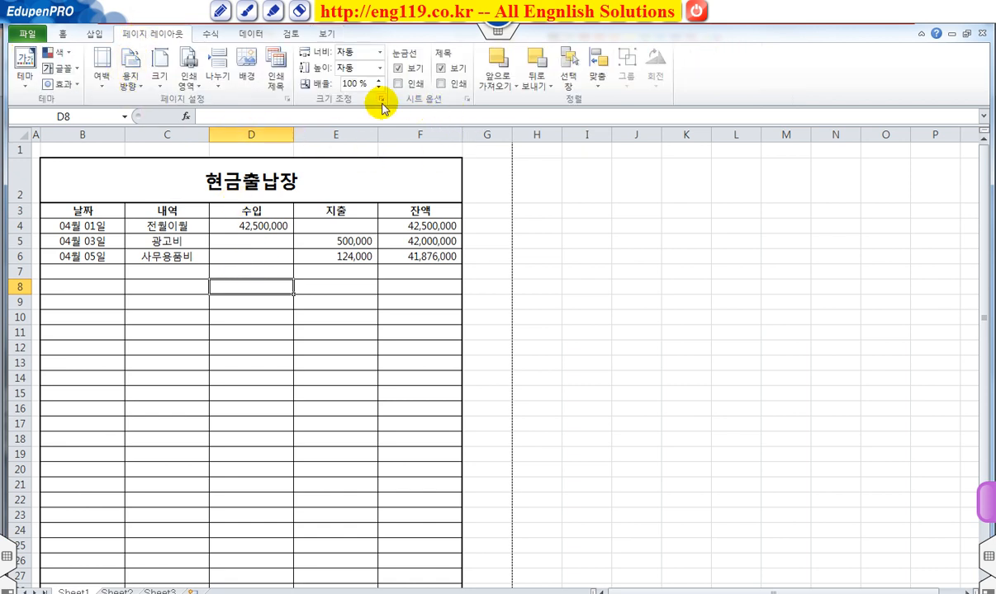
pyautogui.click(287, 99)
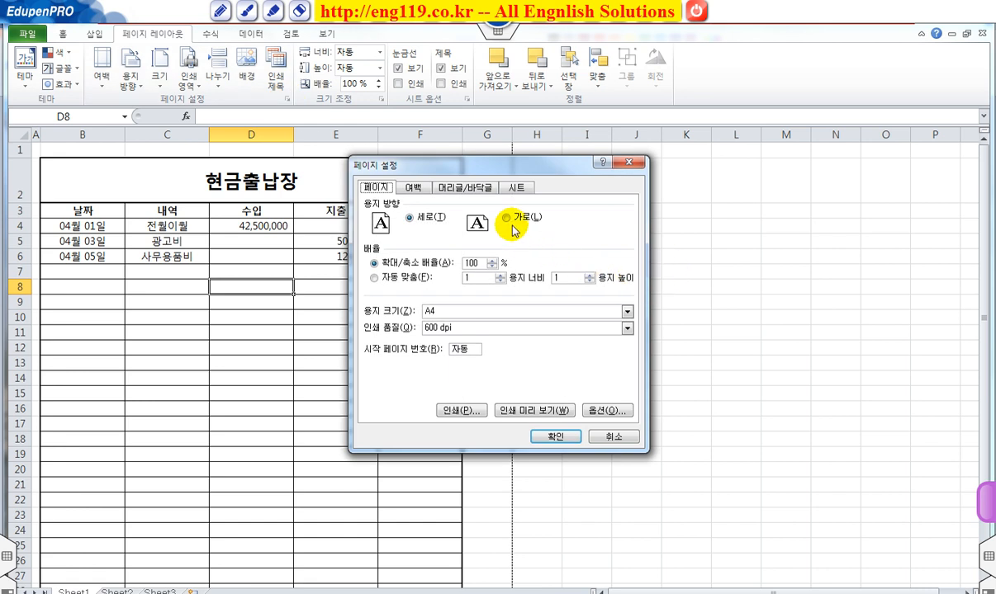
pyautogui.click(517, 189)
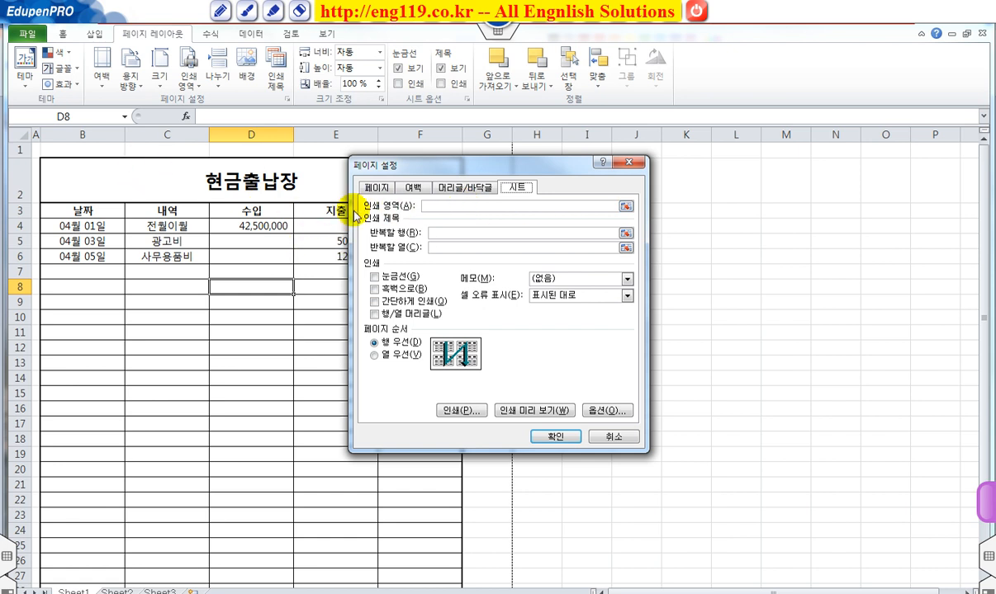
pyautogui.click(440, 205)
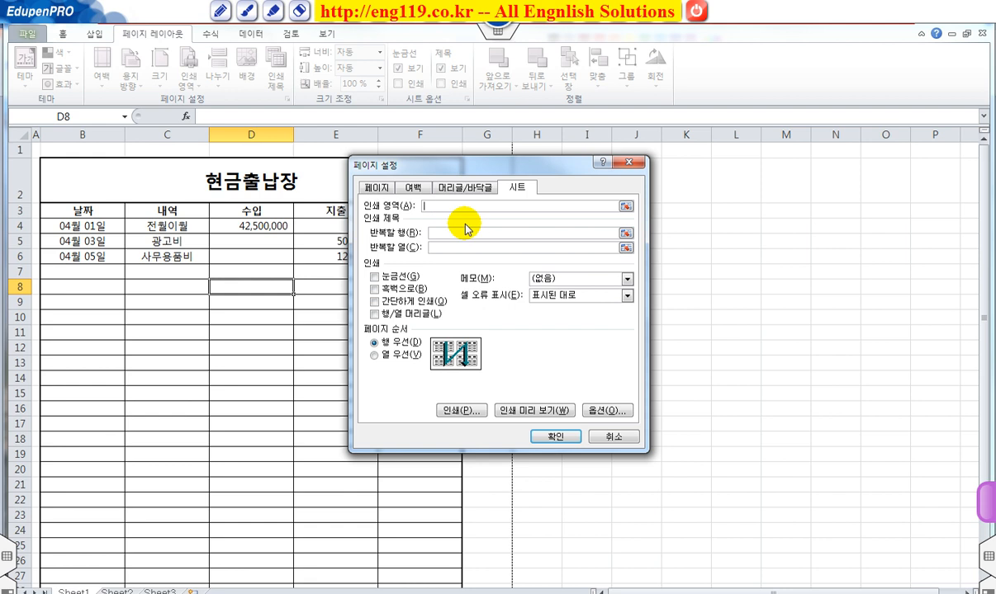
pyautogui.moveTo(168, 170); pyautogui.dragTo(229, 568)
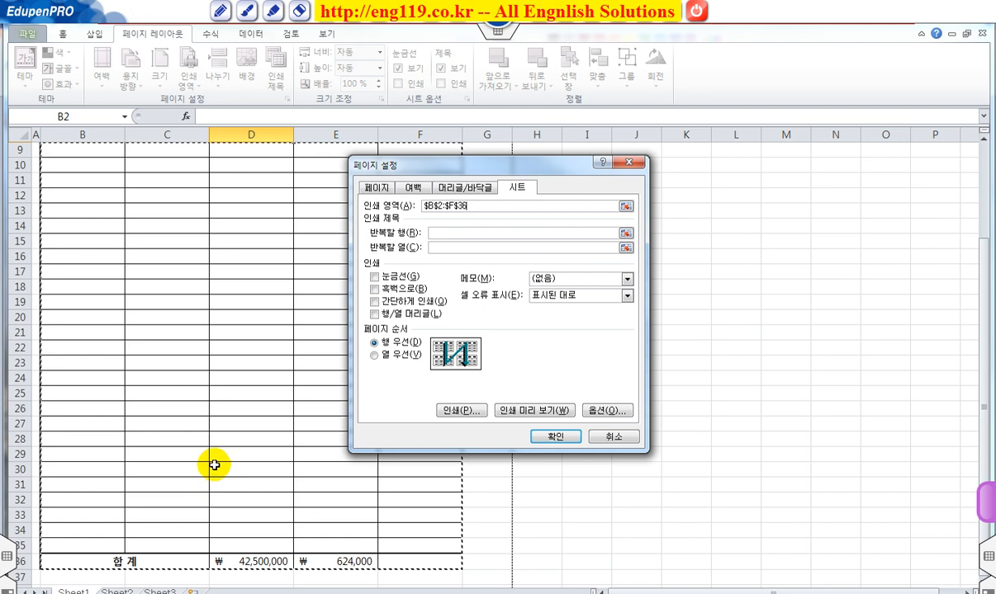
pyautogui.click(528, 411)
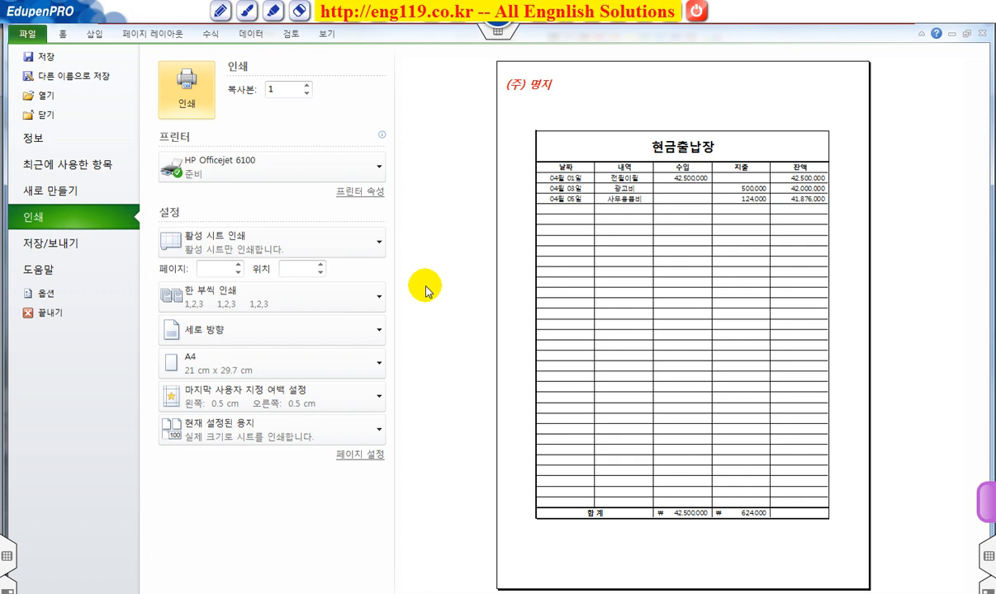
pyautogui.click(64, 37)
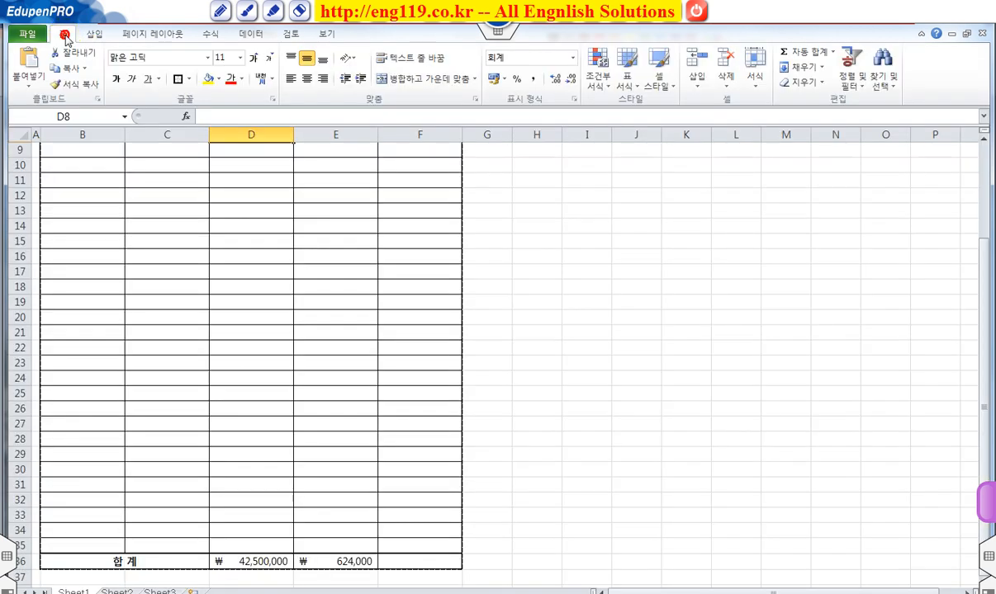
# Step: Rename Sheet1 as 현금출납장
pyautogui.scroll(2, 301, 323)
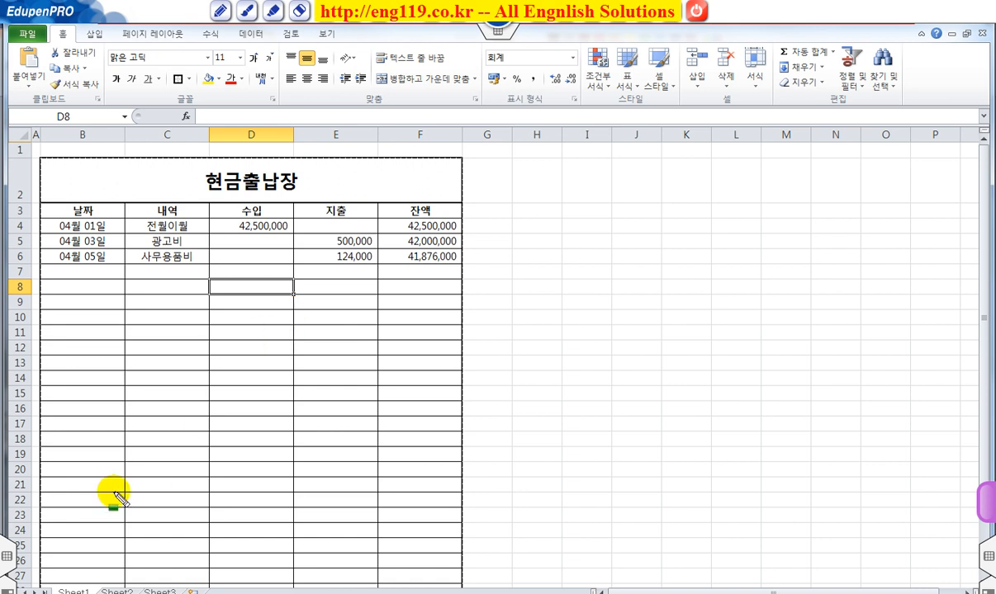
pyautogui.moveTo(59, 591); pyautogui.dragTo(99, 591)
pyautogui.moveTo(157, 443); pyautogui.dragTo(86, 588)
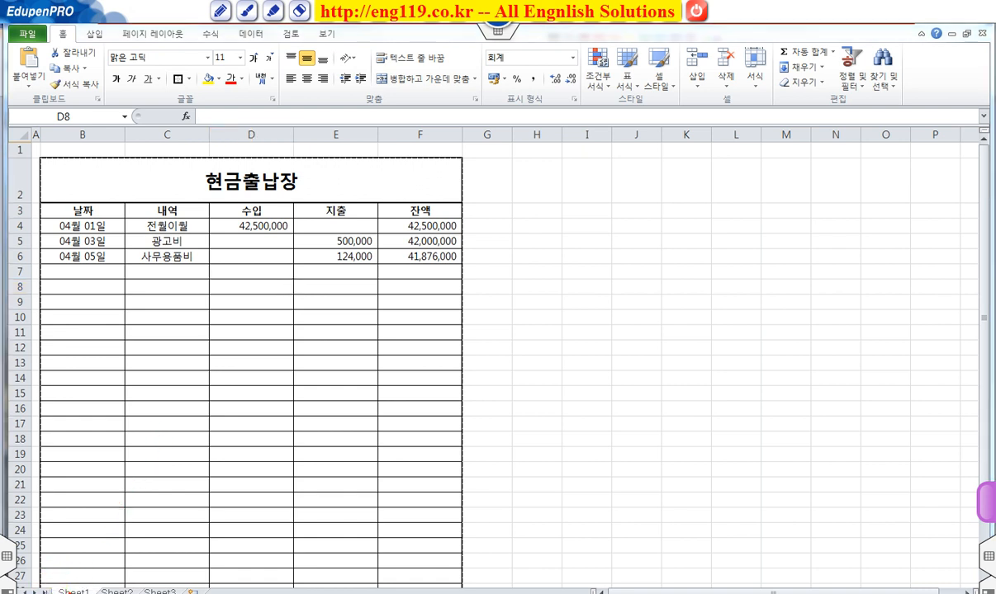
pyautogui.doubleClick(74, 591)
pyautogui.write('ㅎ')
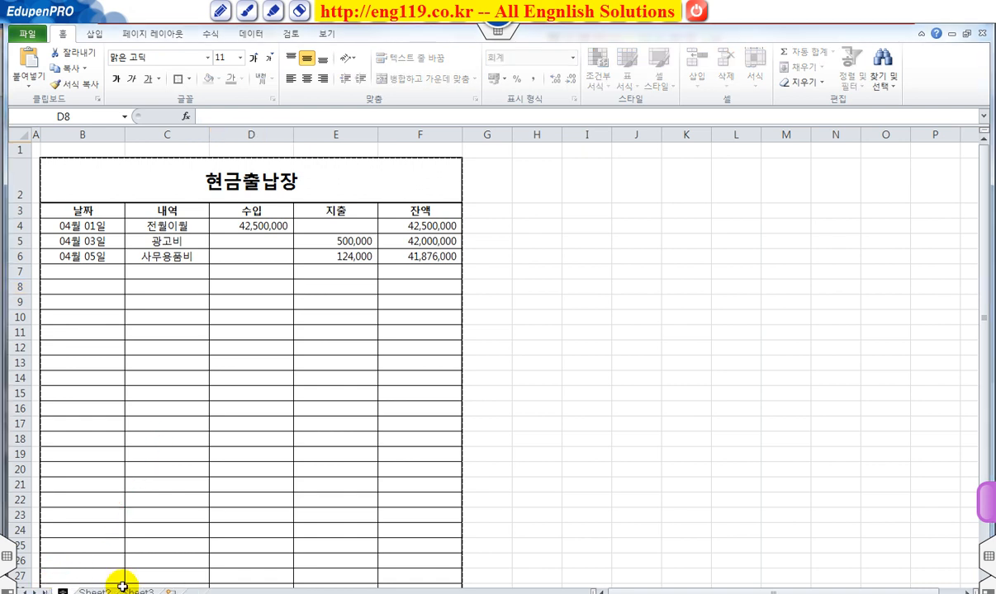
pyautogui.write('ㅕㄴ금출납')
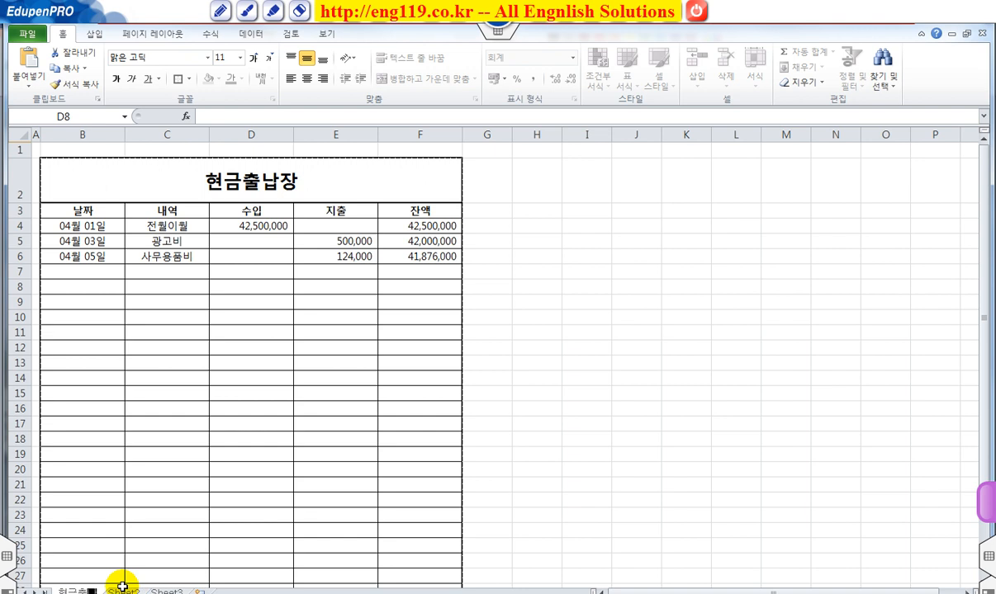
pyautogui.write('장')
pyautogui.press('Return')
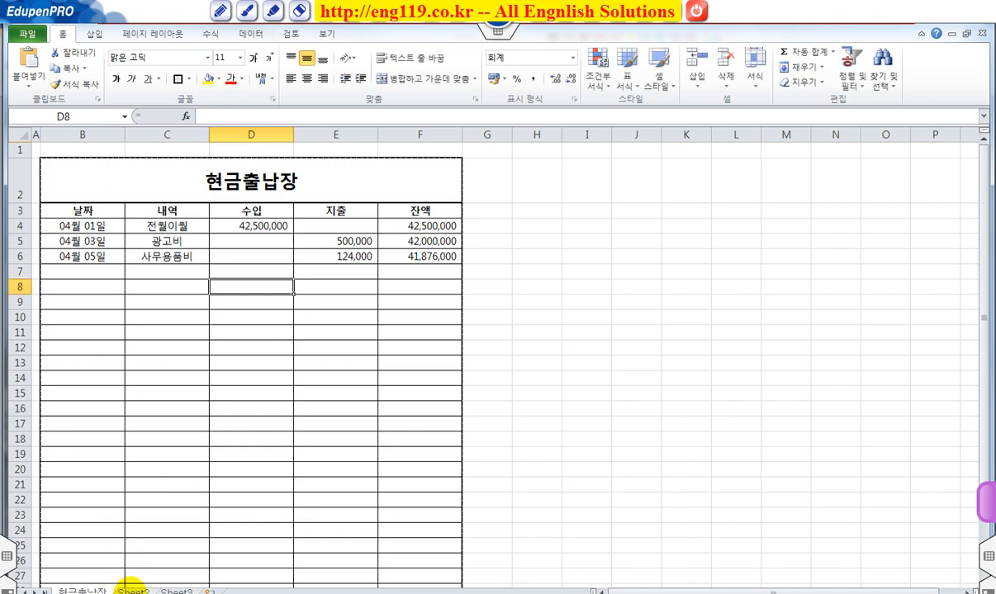
# Step: Rename Sheet2 as 가계부
pyautogui.click(132, 591)
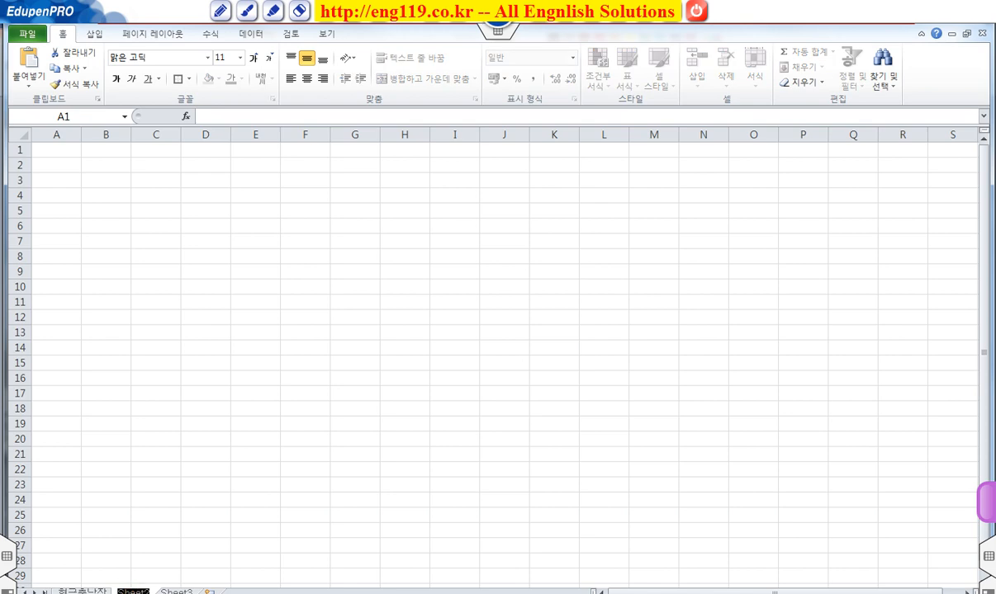
pyautogui.write('계계부')
pyautogui.press('Return')
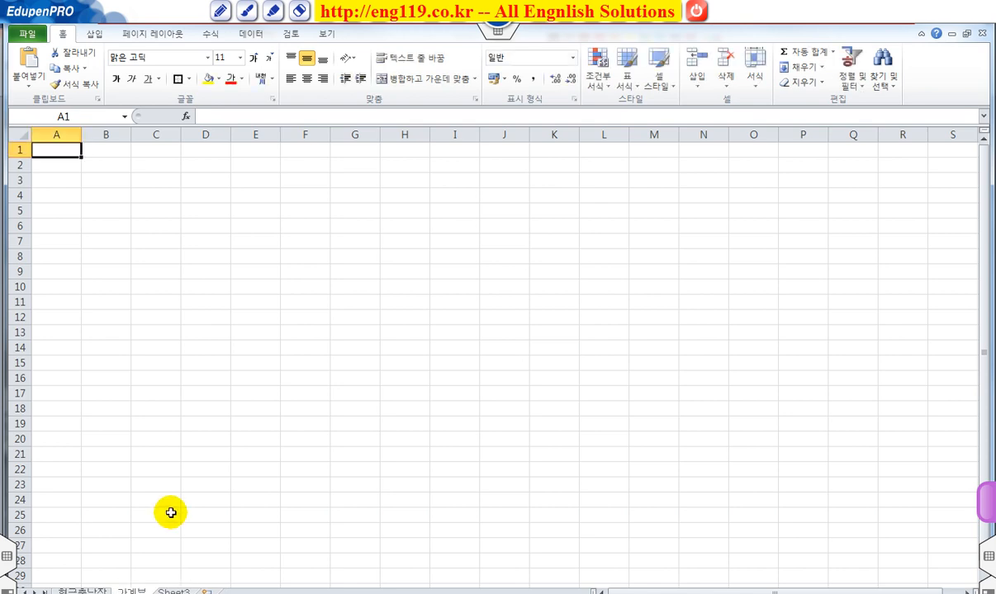
# Step: Set the width of column A on the 가계부 sheet to 1
pyautogui.click(57, 133)
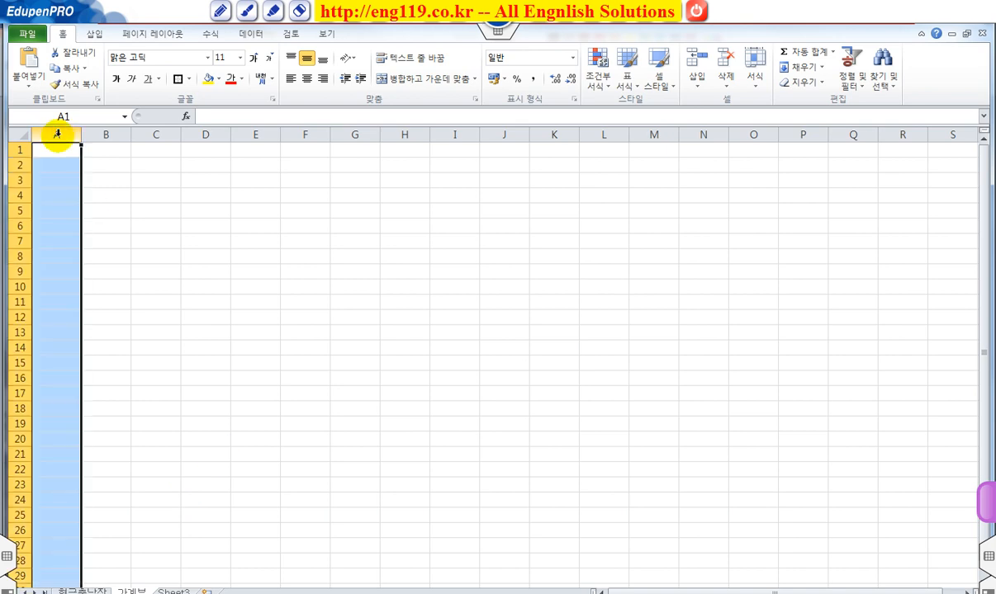
pyautogui.rightClick(57, 134)
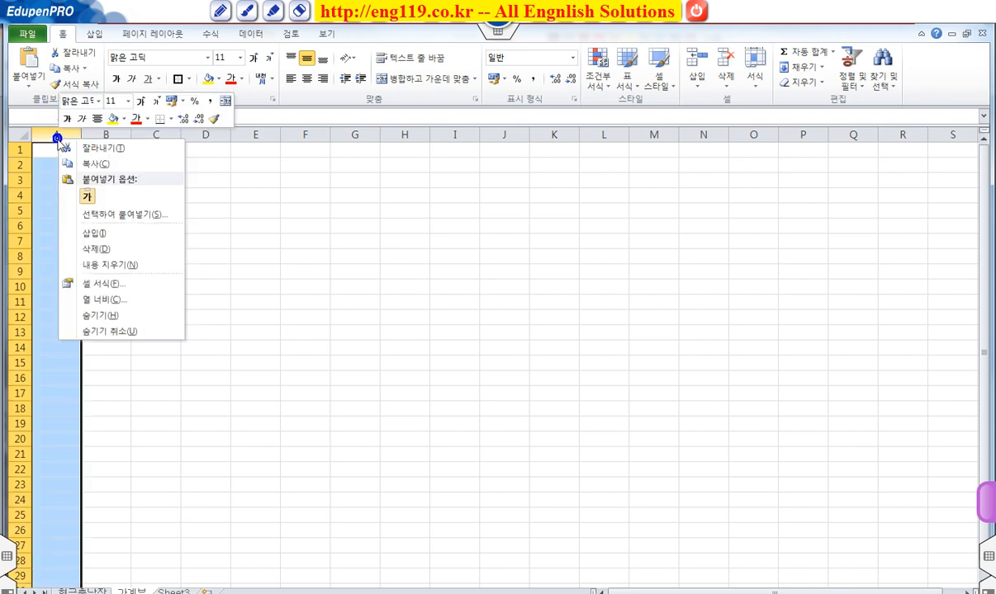
pyautogui.click(106, 302)
pyautogui.write('1')
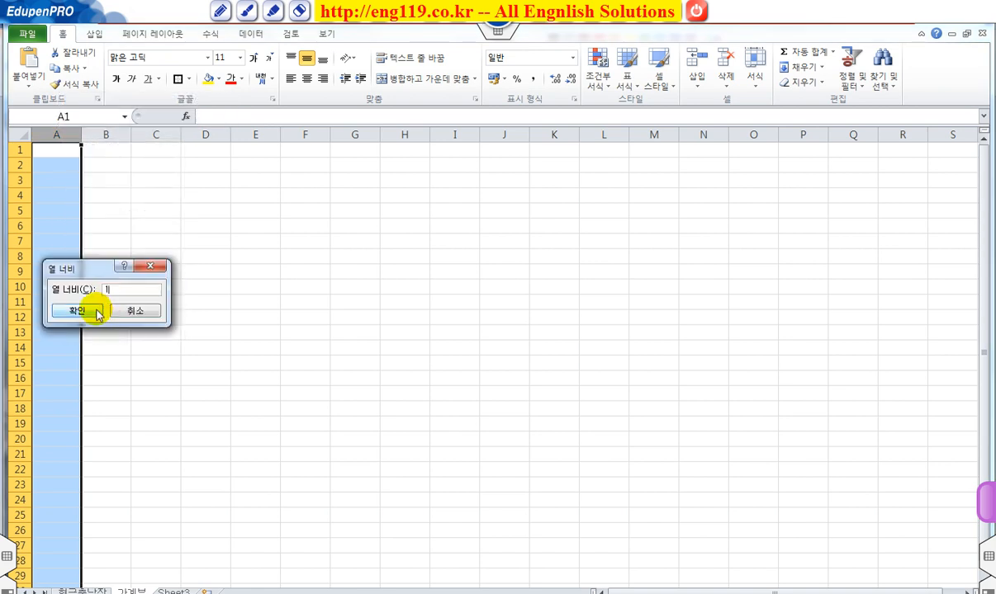
pyautogui.click(97, 313)
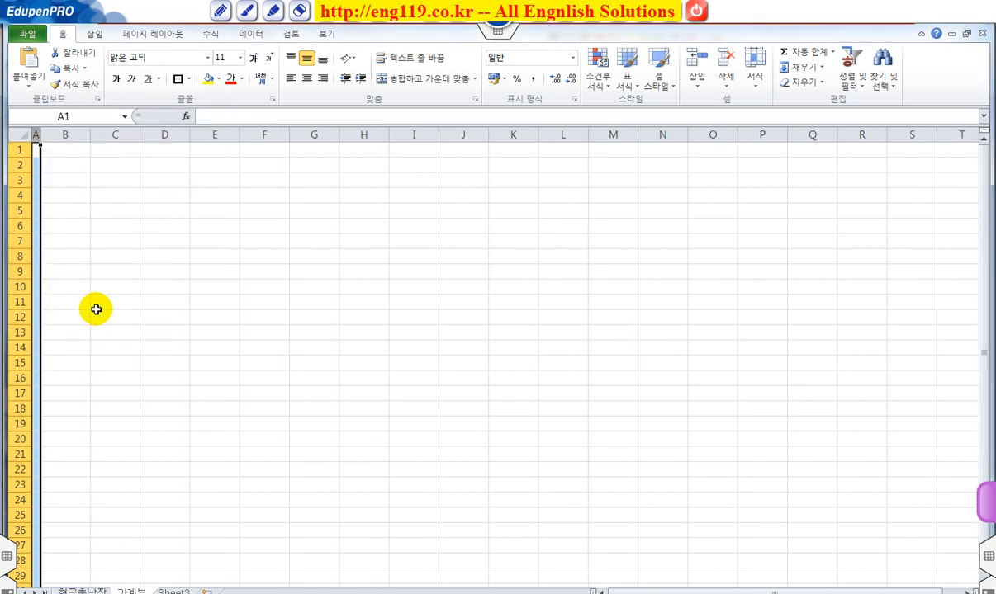
# Step: Merge and center cells B2:D5 and enter the title 가계부 in the merged cell
pyautogui.click(73, 166)
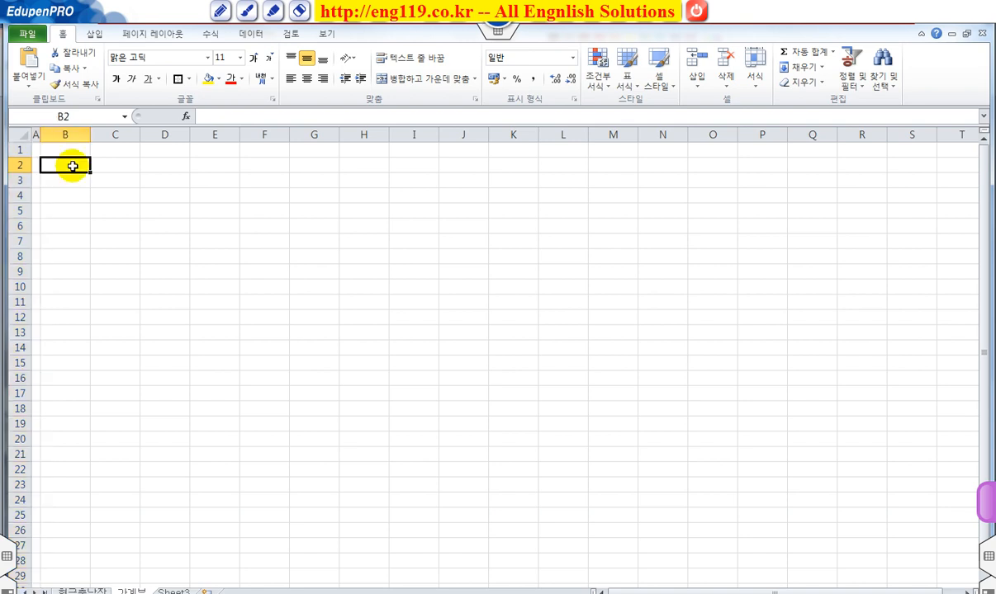
pyautogui.moveTo(75, 165); pyautogui.dragTo(187, 215)
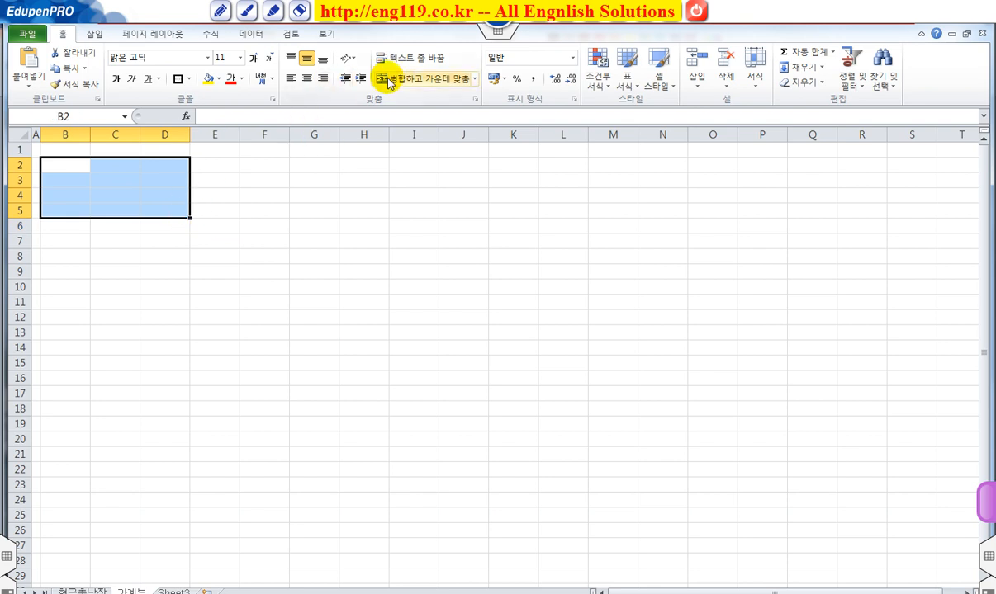
pyautogui.click(411, 80)
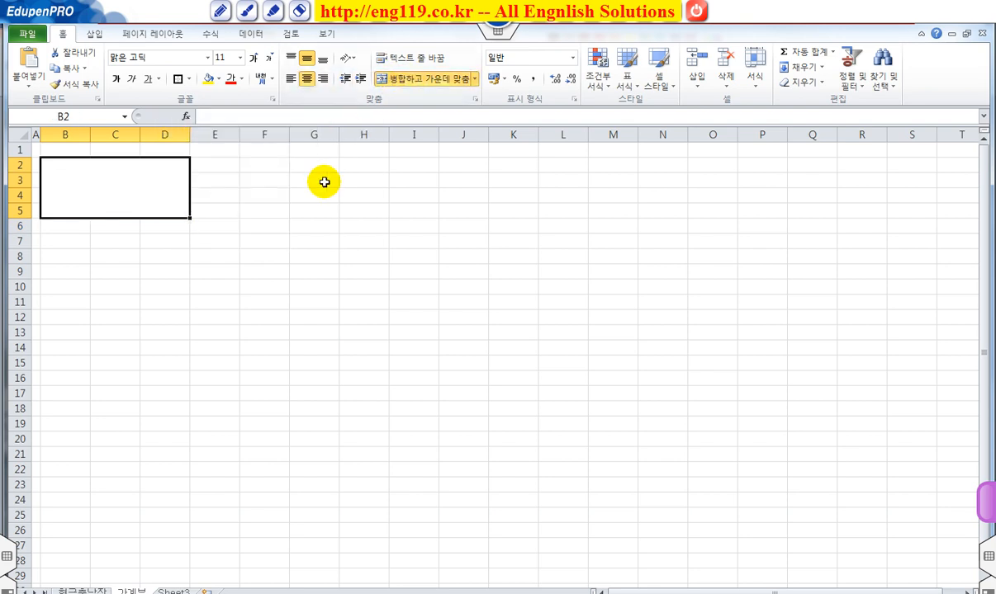
pyautogui.write('가계부')
pyautogui.press('Tab')
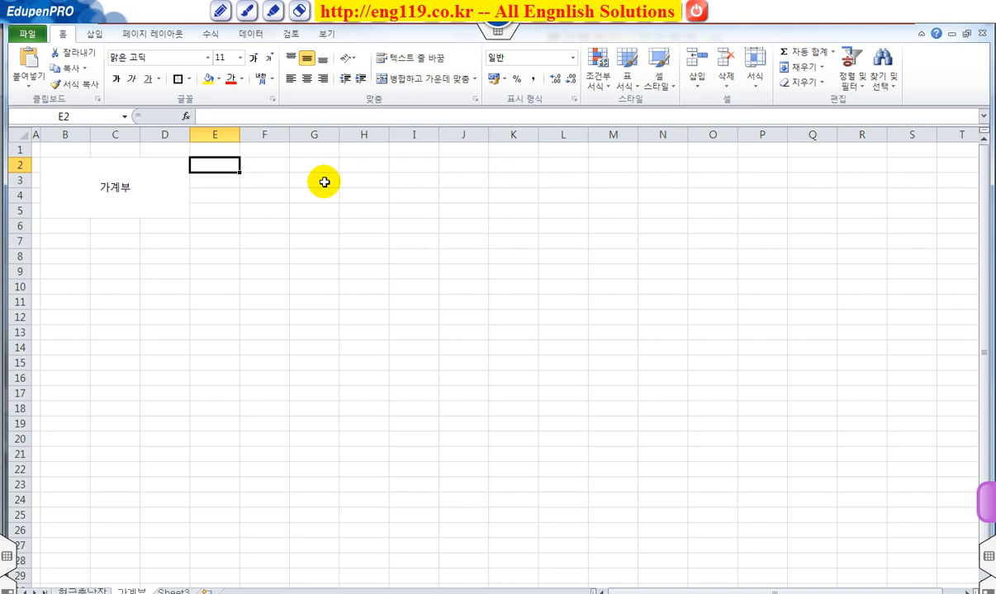
# Step: Enter the label 전월이월 in E2 and the amount 4,670,000 in F2 with comma style
pyautogui.write('전ㅇ')
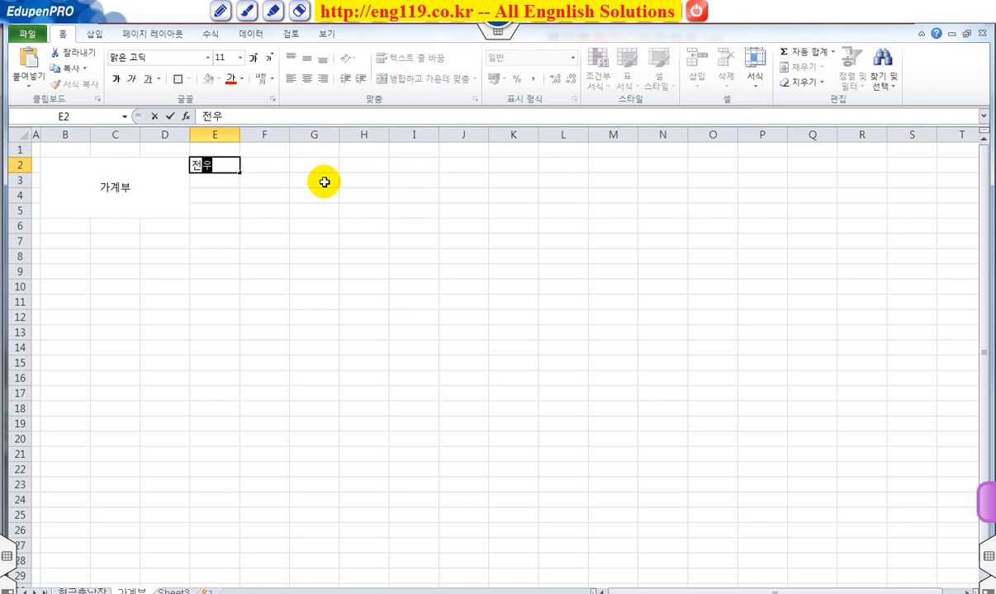
pyautogui.write('이월')
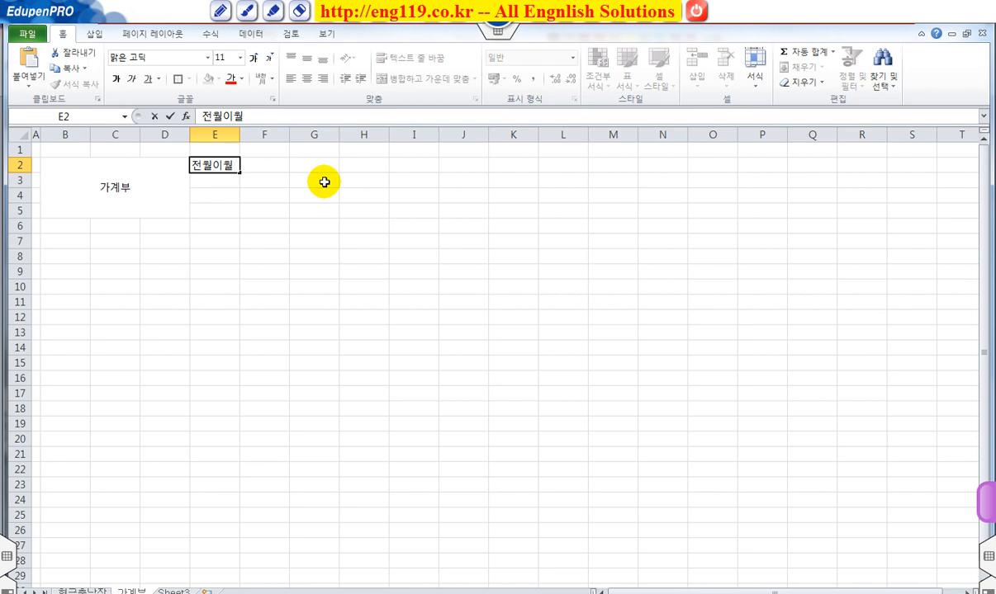
pyautogui.press('Tab')
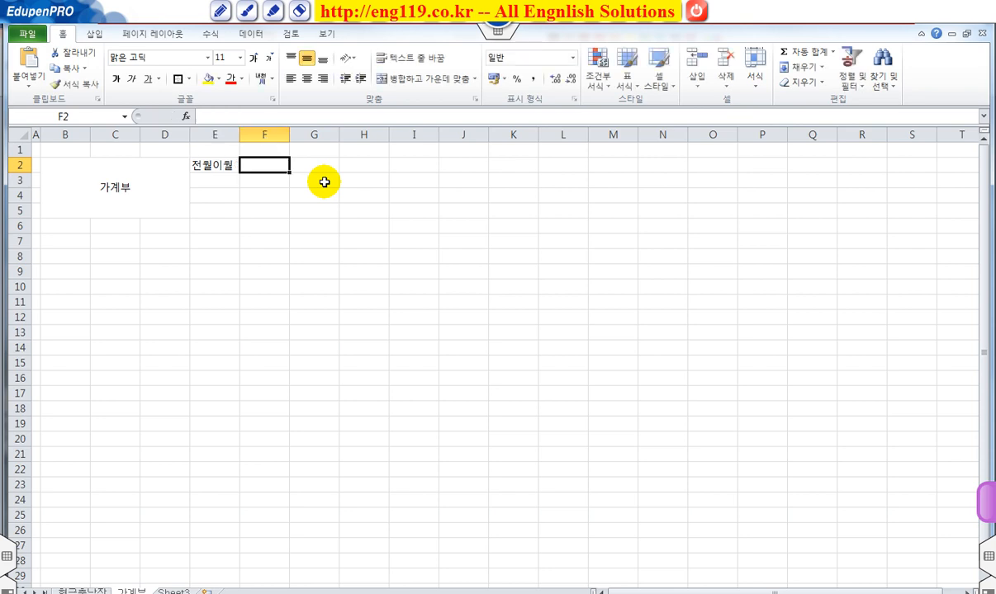
pyautogui.click(535, 85)
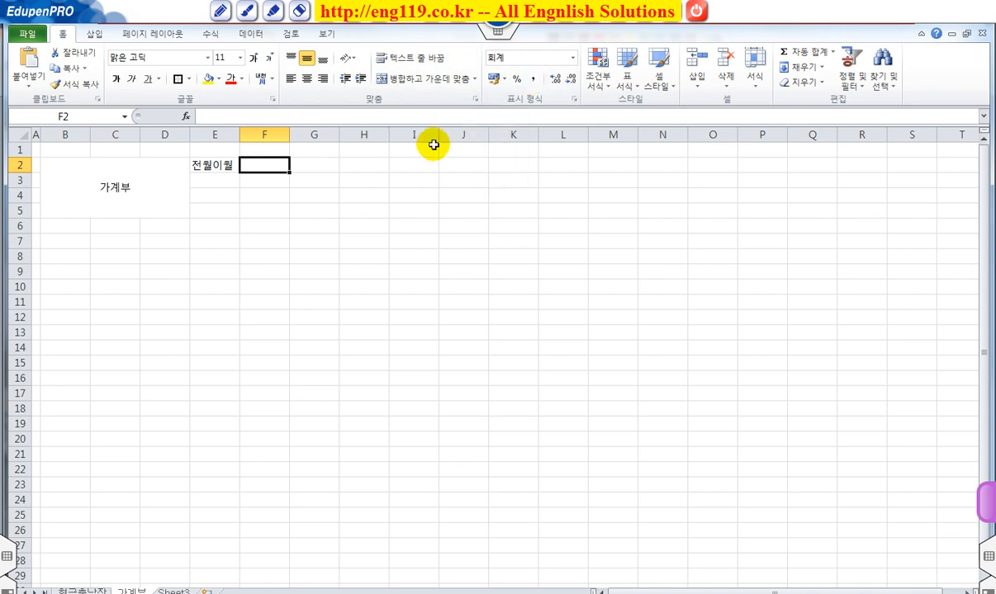
pyautogui.write('4,6')
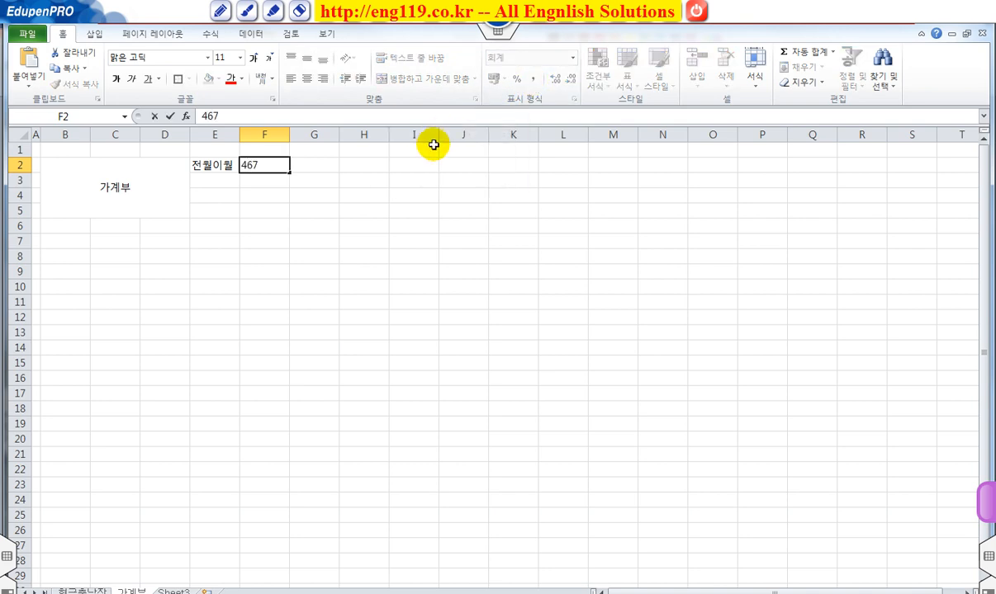
pyautogui.write('70,000')
pyautogui.press('Return')
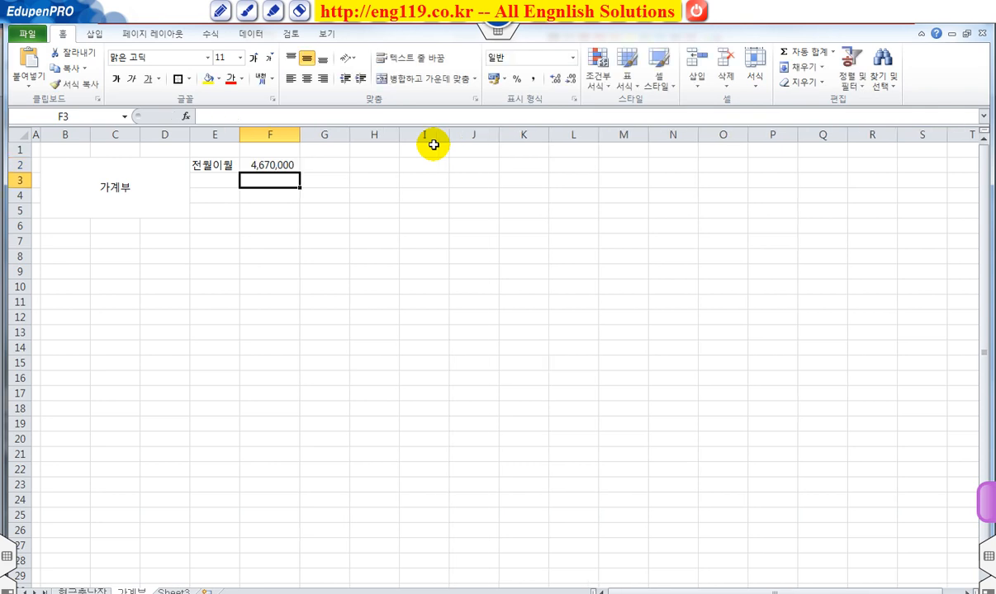
# Step: Enter the labels 금월수입, 금월지출 and 금월잔액 in cells E3 to E5
pyautogui.click(212, 179)
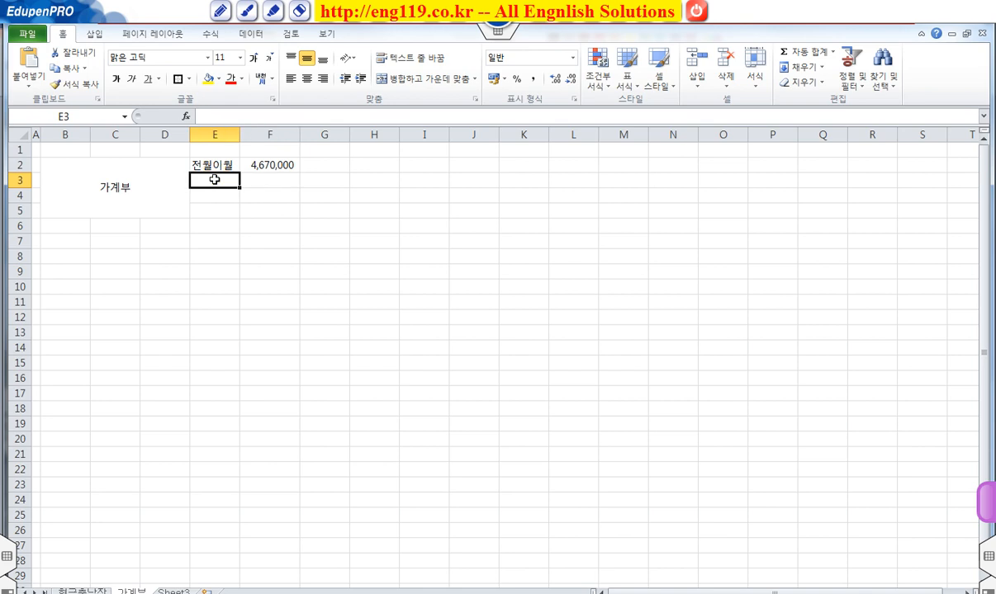
pyautogui.write('금우')
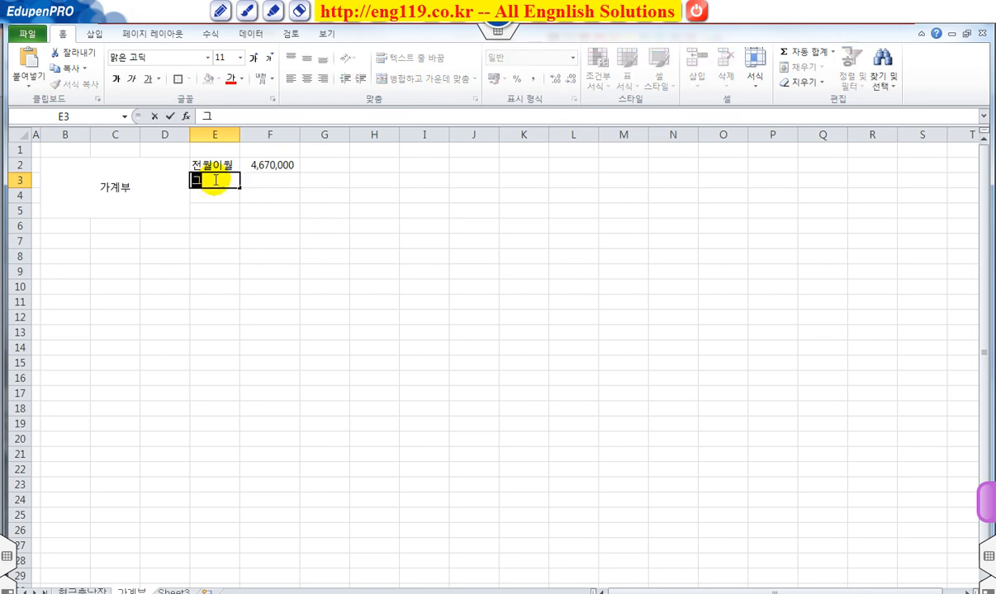
pyautogui.write('수입')
pyautogui.press('Return')
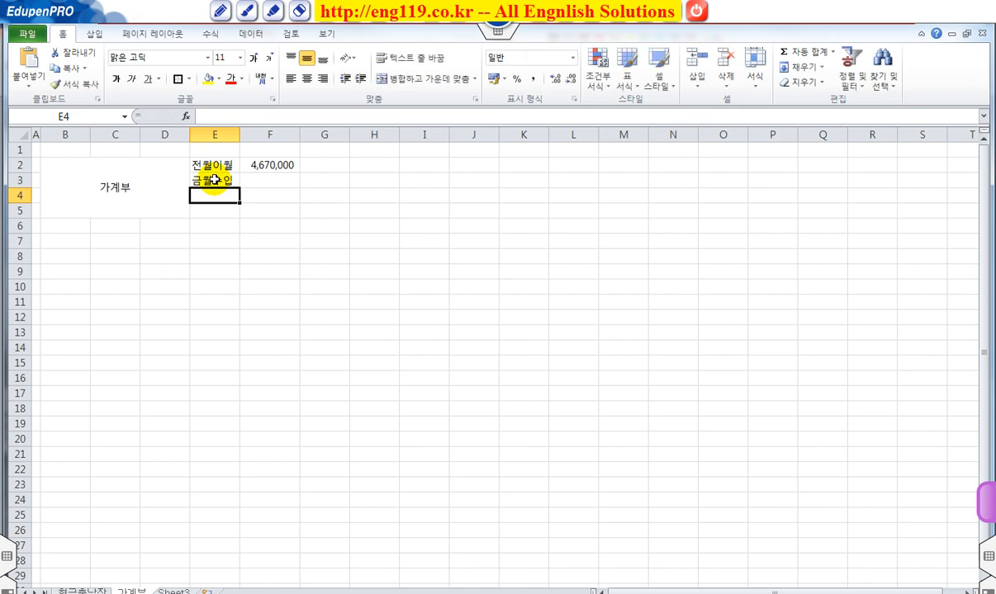
pyautogui.write('금')
pyautogui.press('BackSpace')
pyautogui.press('BackSpace')
pyautogui.write('금월지출')
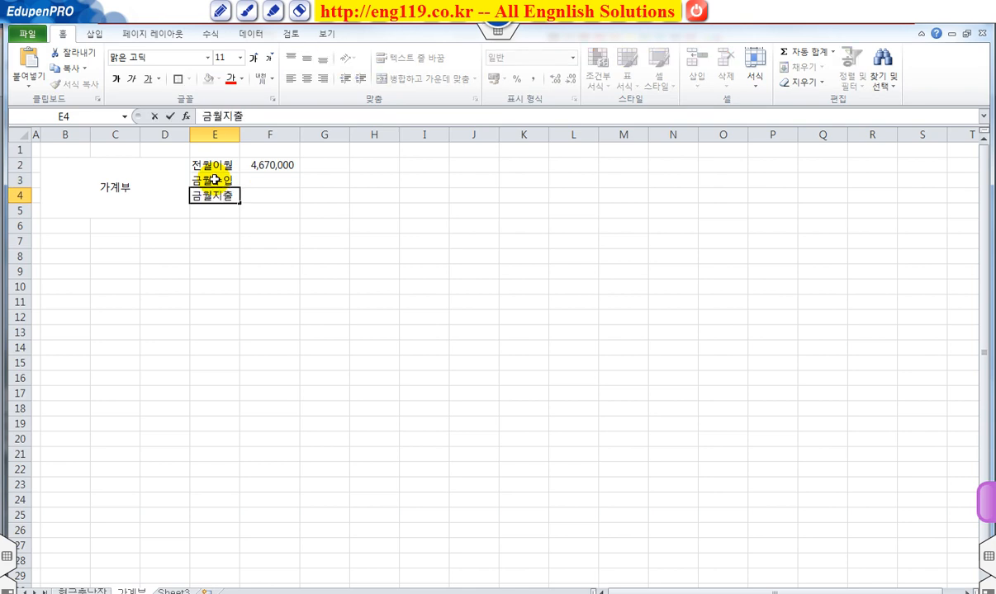
pyautogui.press('Return')
pyautogui.write('금월잔액')
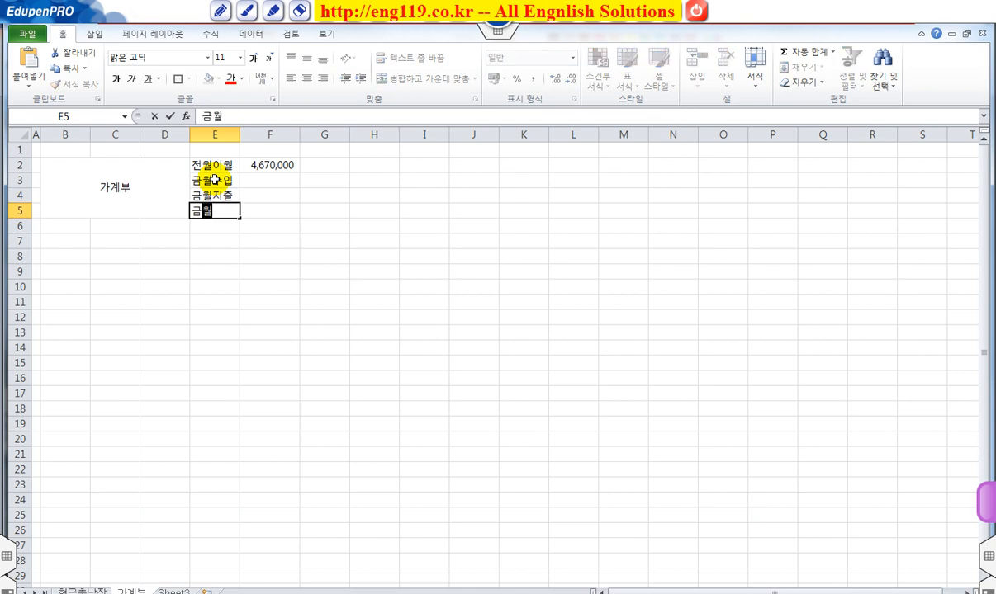
pyautogui.press('Return')
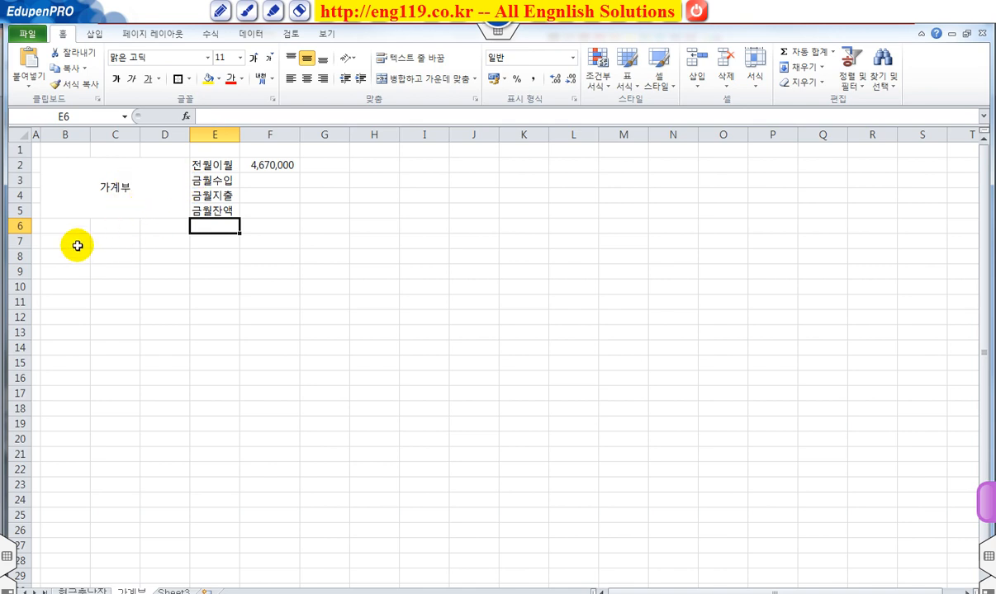
# Step: Enter the column headings 날짜, 수입내용, 수입금액, 지출내용 and 지출금액 in B7:F7
pyautogui.click(19, 225)
pyautogui.click(74, 241)
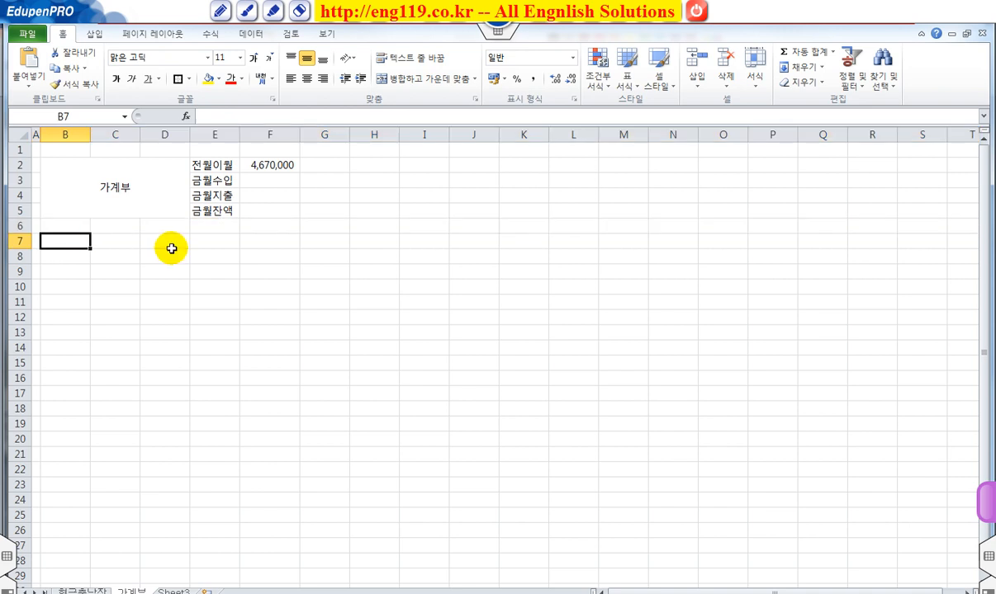
pyautogui.write('날ㅉㅏ')
pyautogui.press('Tab')
pyautogui.write('수입내요')
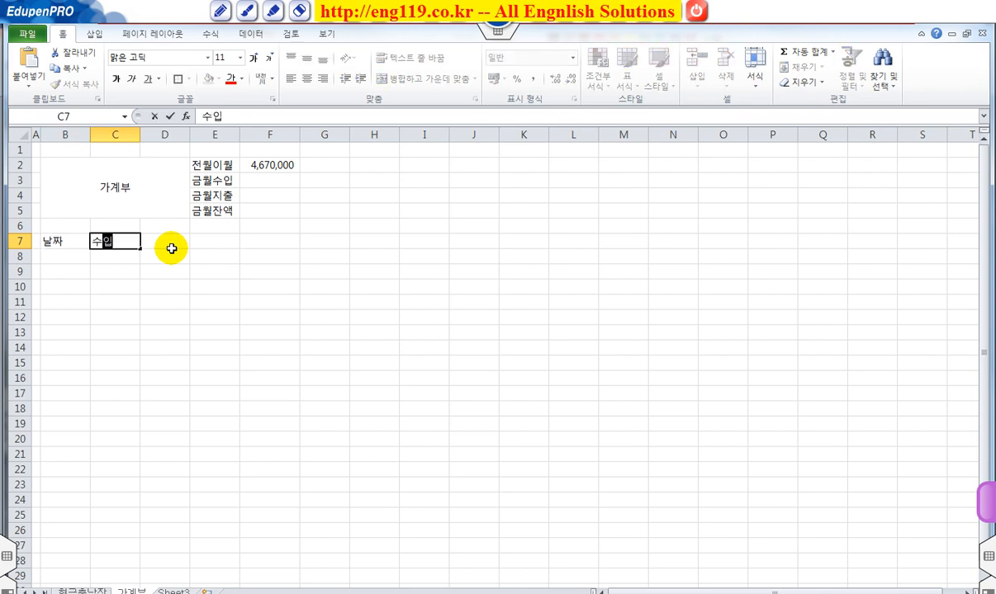
pyautogui.press('Tab')
pyautogui.write('수입금')
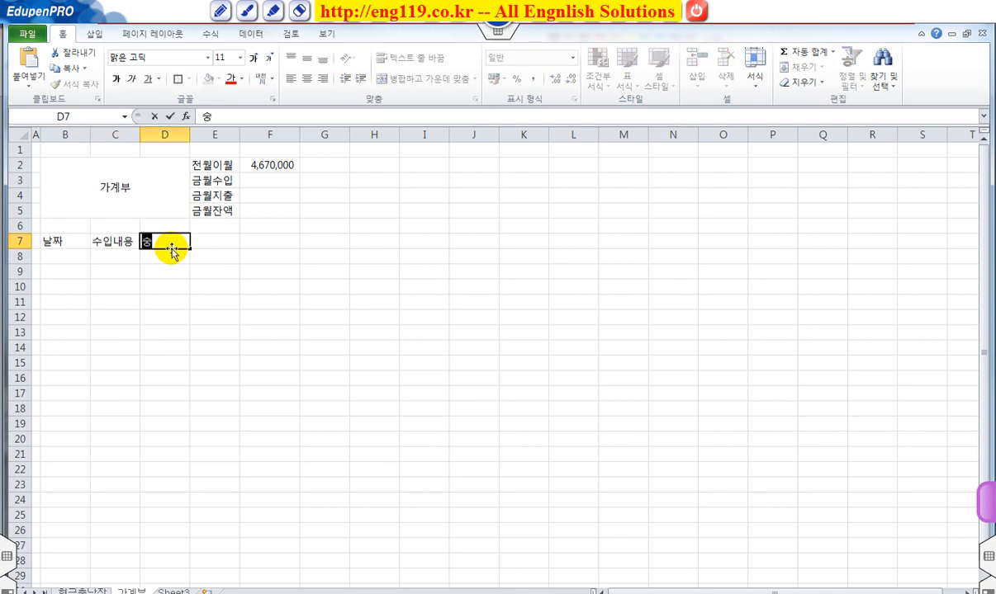
pyautogui.write('액')
pyautogui.press('Tab')
pyautogui.write('지출내용')
pyautogui.press('Tab')
pyautogui.write('지출금액')
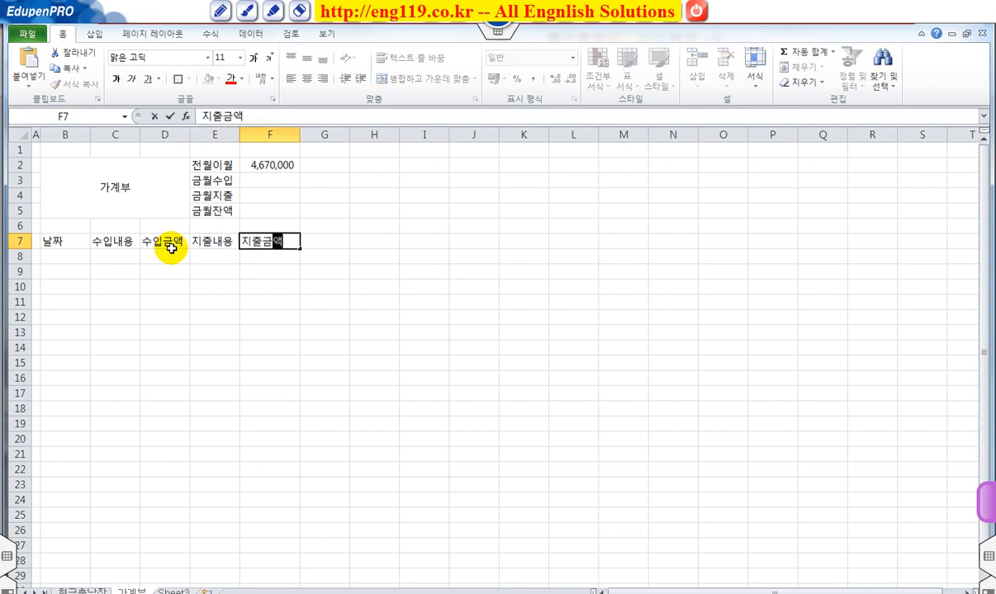
pyautogui.press('Return')
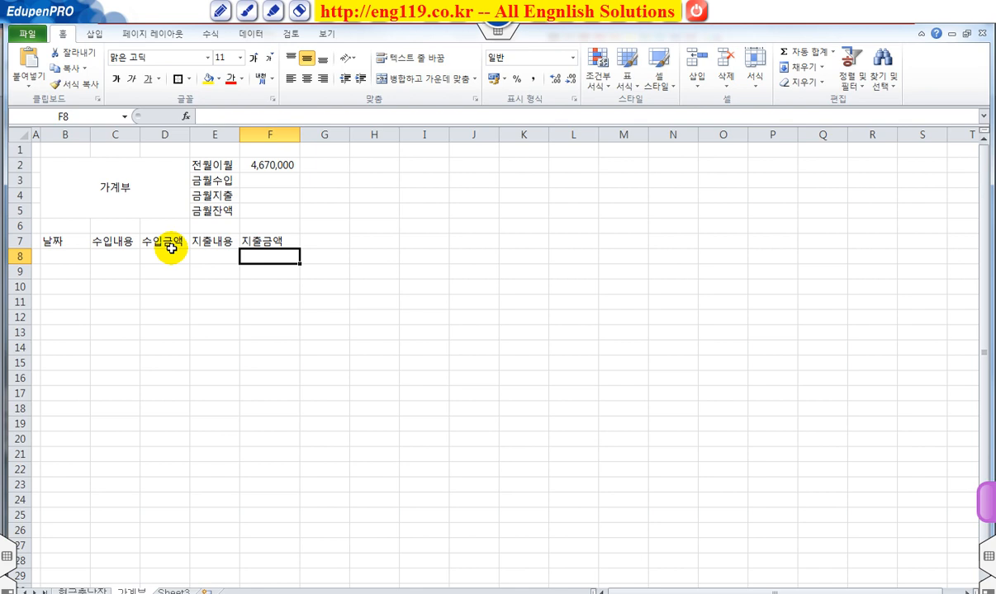
# Step: Apply all borders and a thick box border to the range B2:F29
pyautogui.moveTo(69, 171); pyautogui.dragTo(261, 569)
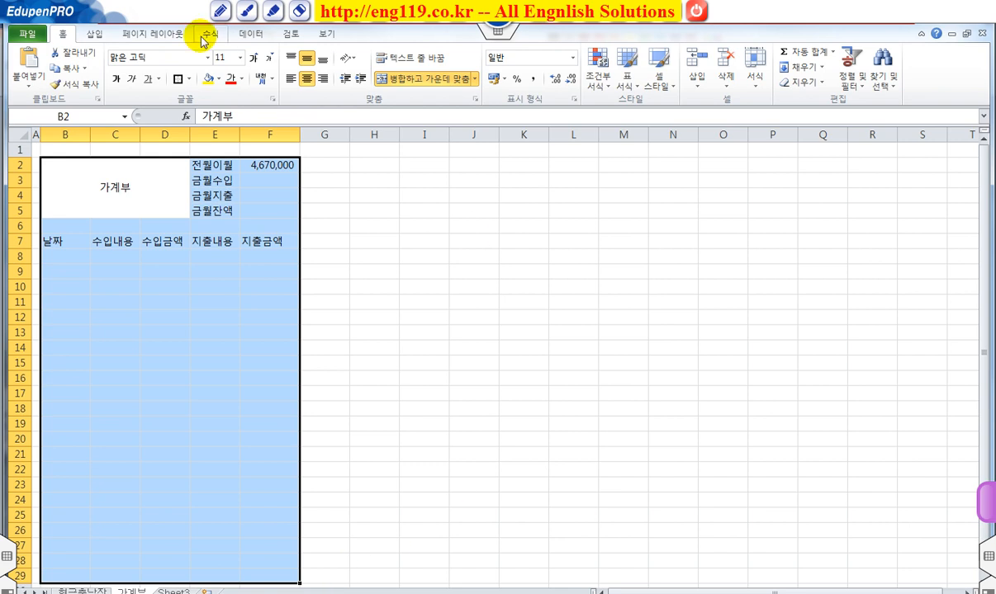
pyautogui.click(189, 79)
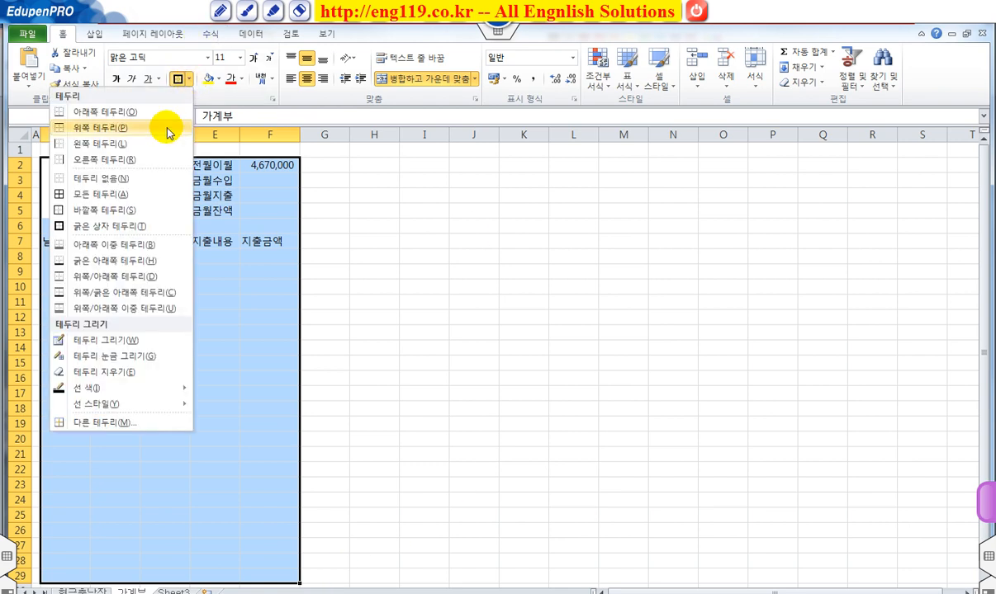
pyautogui.click(128, 195)
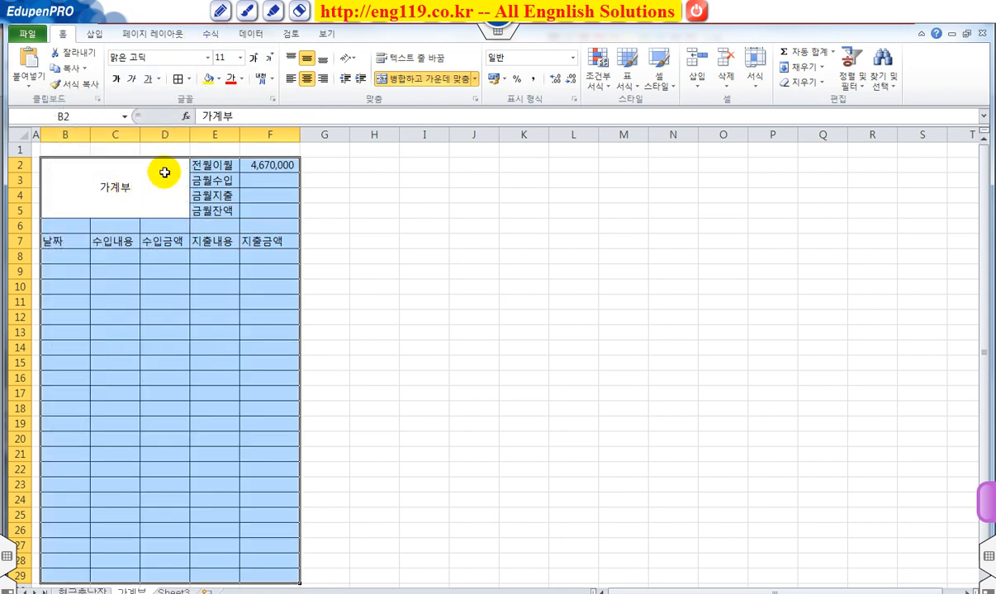
pyautogui.click(189, 80)
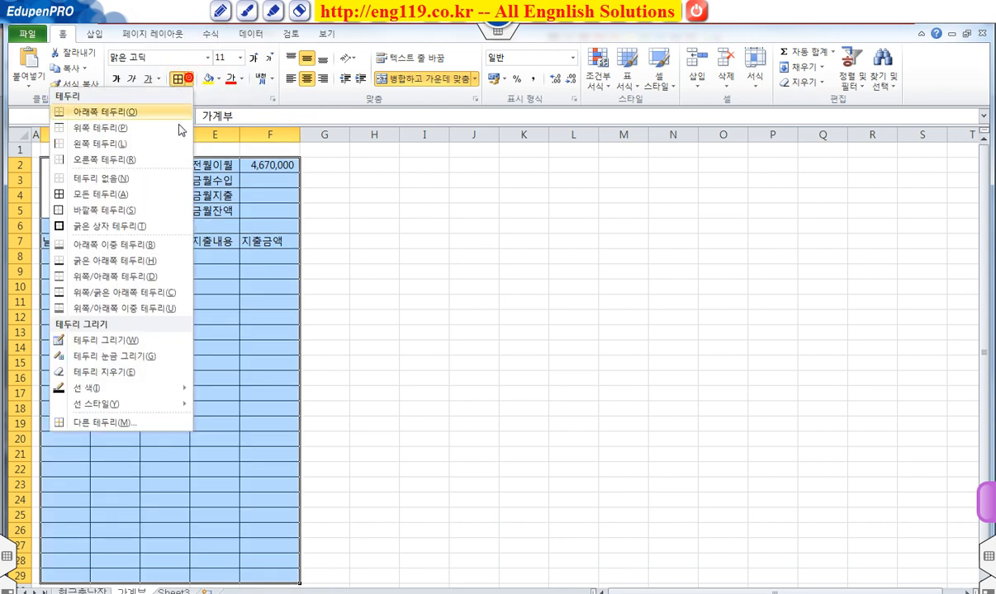
pyautogui.click(104, 226)
pyautogui.click(212, 270)
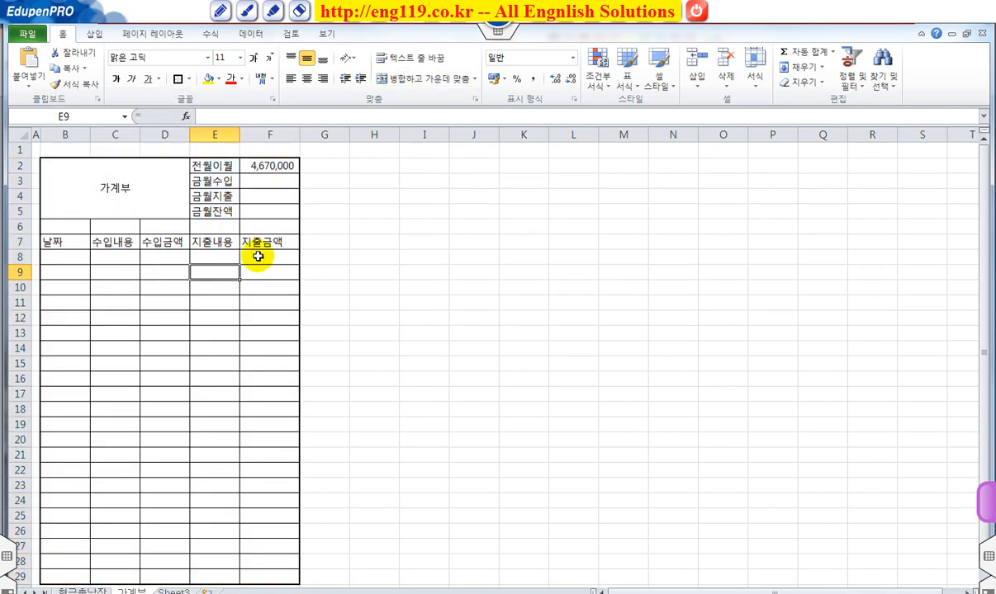
# Step: Center the contents of cells B7:F28 horizontally
pyautogui.moveTo(73, 242); pyautogui.dragTo(270, 561)
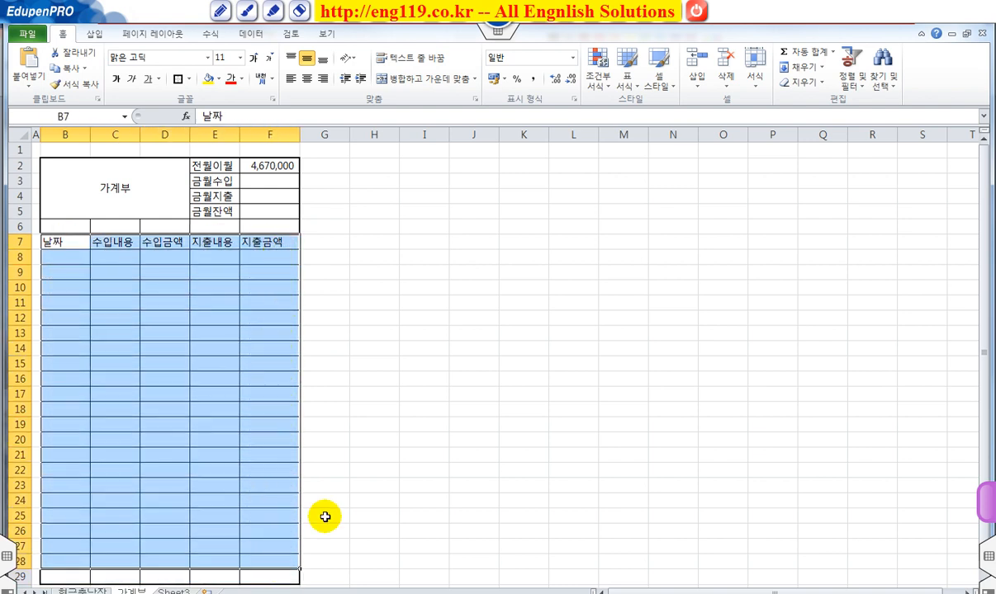
pyautogui.click(307, 78)
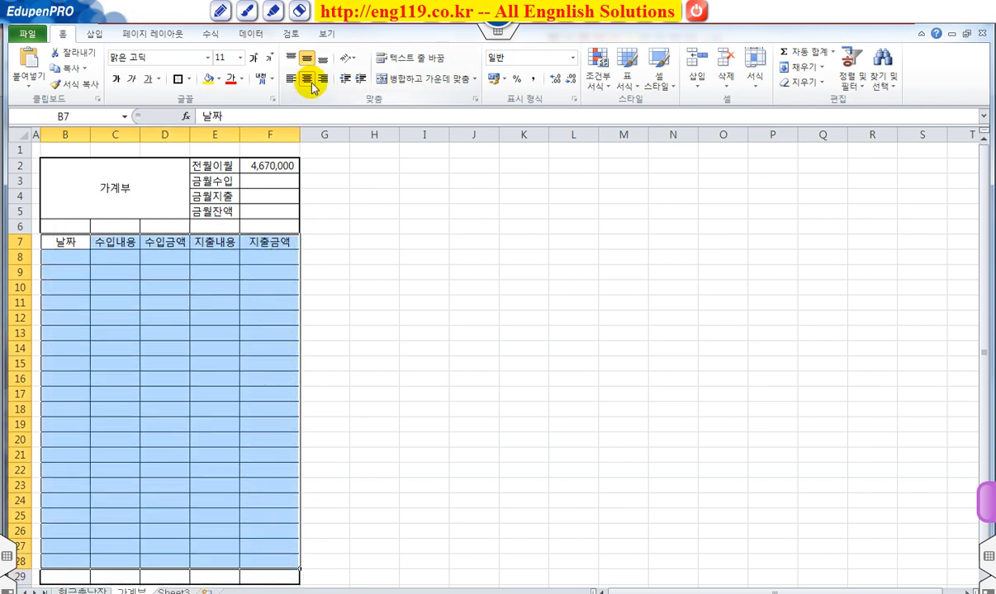
pyautogui.click(200, 333)
# Step: Widen columns B through F together to about twice their width, keeping them all equal
pyautogui.moveTo(66, 135); pyautogui.dragTo(253, 171)
pyautogui.moveTo(56, 134); pyautogui.dragTo(272, 132)
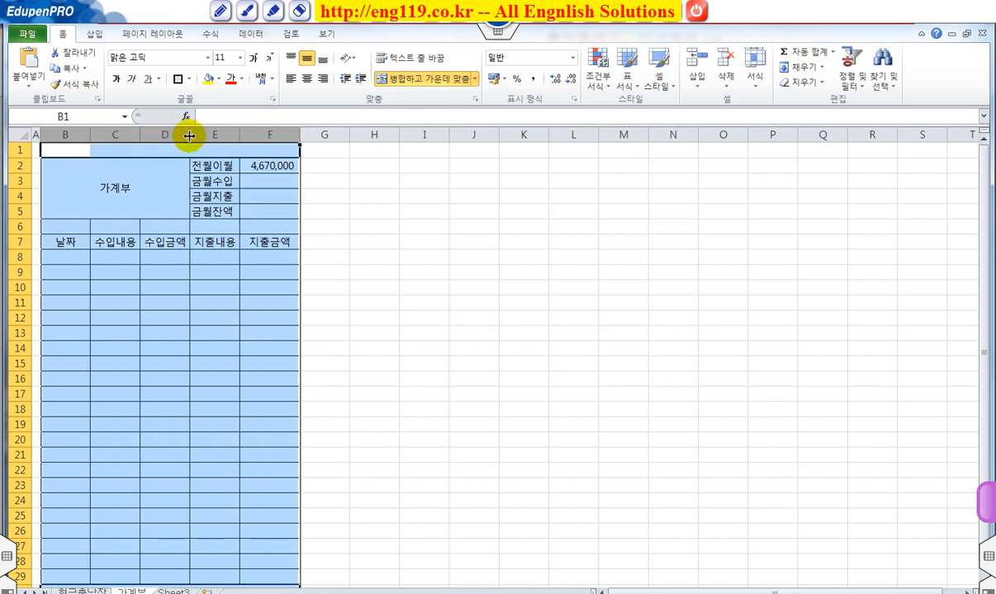
pyautogui.moveTo(192, 133); pyautogui.dragTo(333, 135)
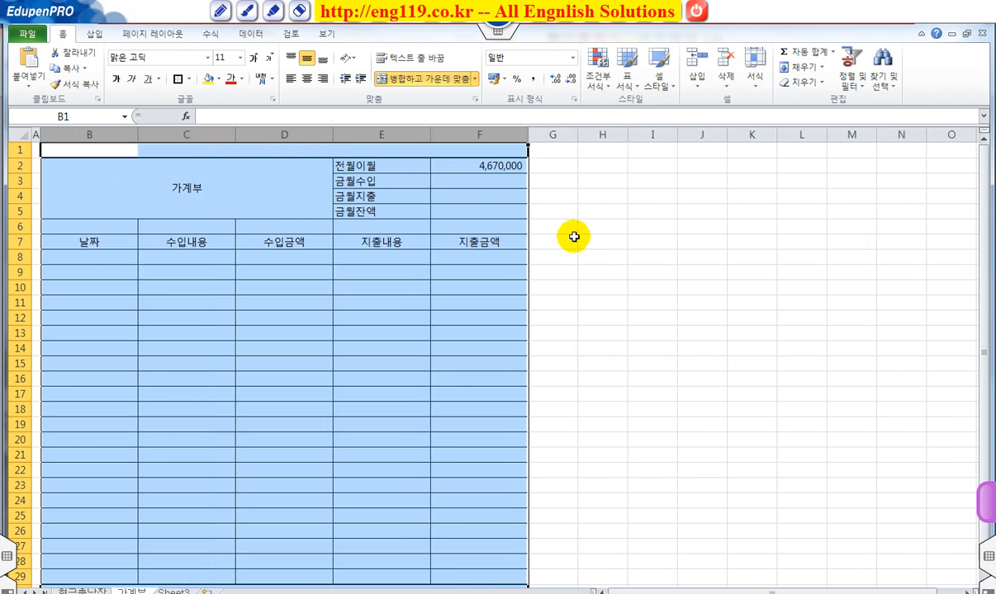
pyautogui.click(580, 237)
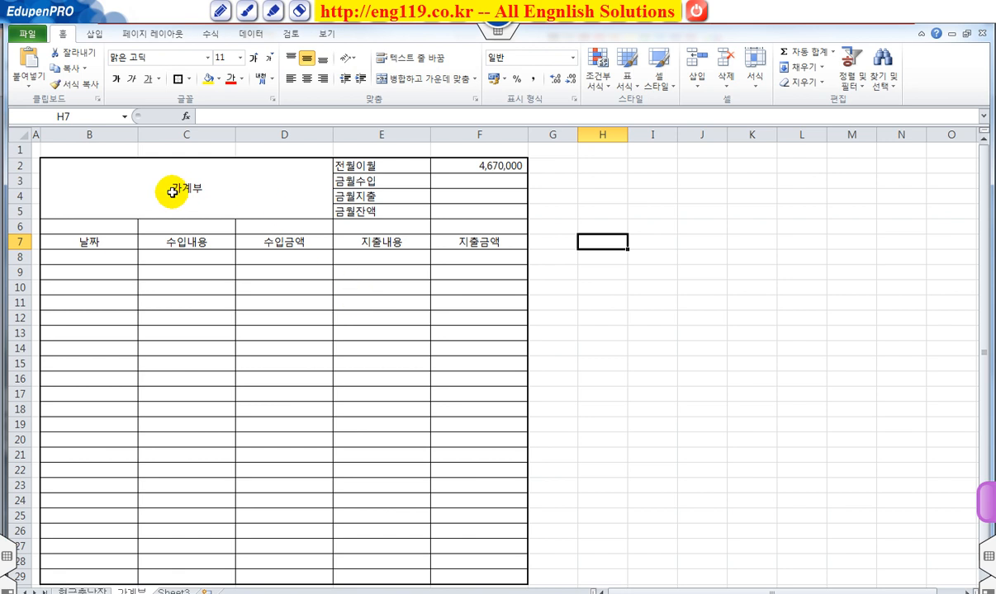
# Step: Fill the merged 가계부 title cell with light olive green and set its font size to 28
pyautogui.click(217, 185)
pyautogui.click(222, 187)
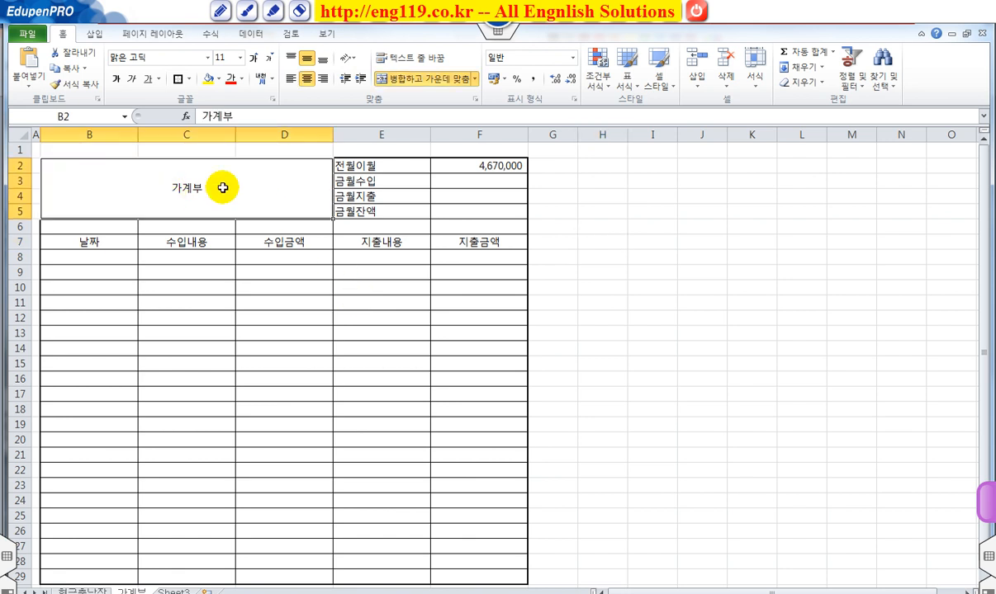
pyautogui.click(218, 80)
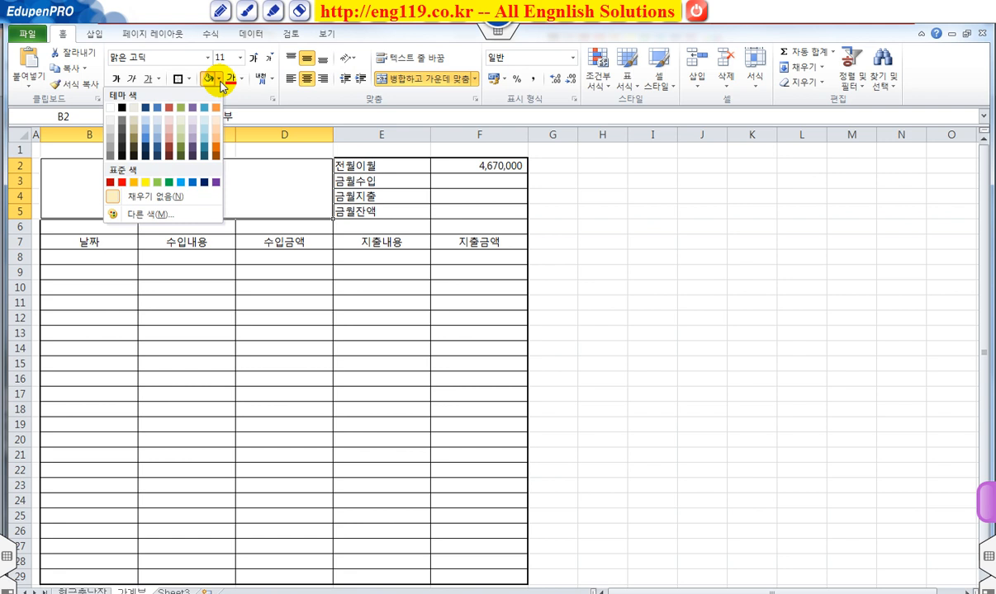
pyautogui.click(183, 142)
pyautogui.click(253, 58)
pyautogui.click(253, 58)
pyautogui.click(253, 58)
pyautogui.click(252, 58)
pyautogui.click(252, 58)
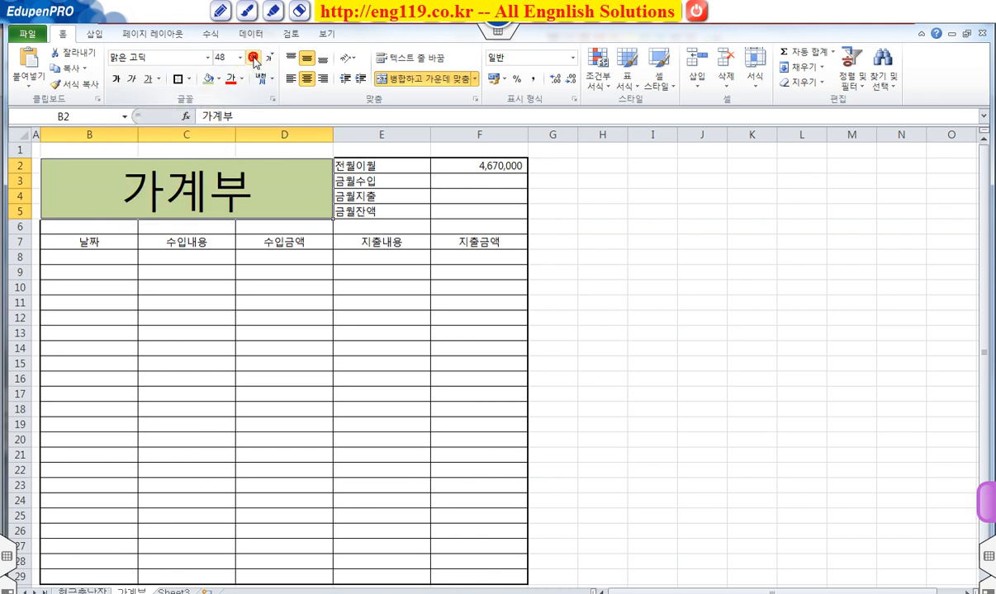
pyautogui.click(269, 57)
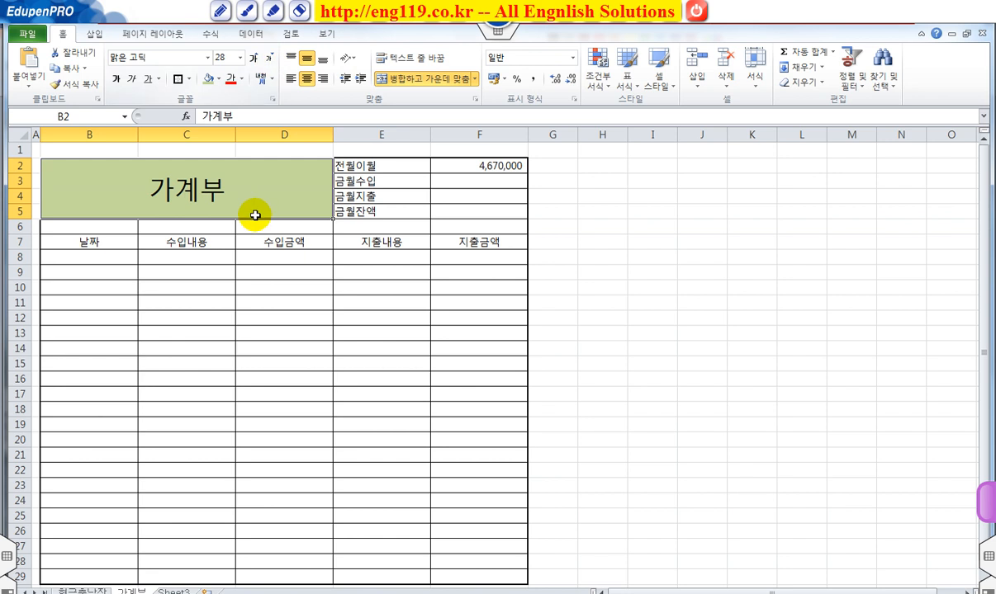
# Step: Center the summary labels in E2:E5 and fill those cells with light orange
pyautogui.moveTo(353, 165); pyautogui.dragTo(377, 211)
pyautogui.click(307, 79)
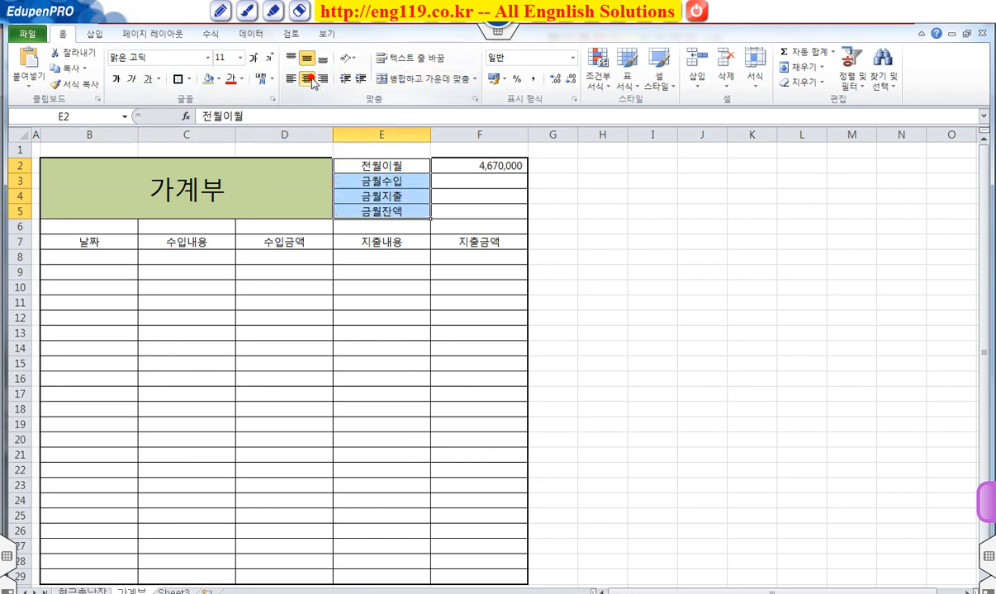
pyautogui.click(218, 78)
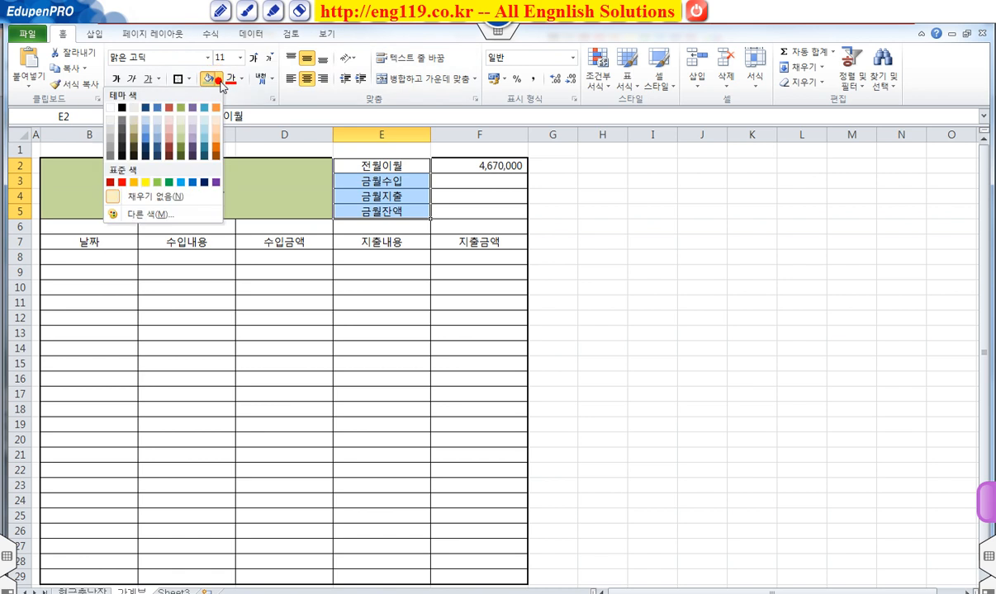
pyautogui.click(216, 125)
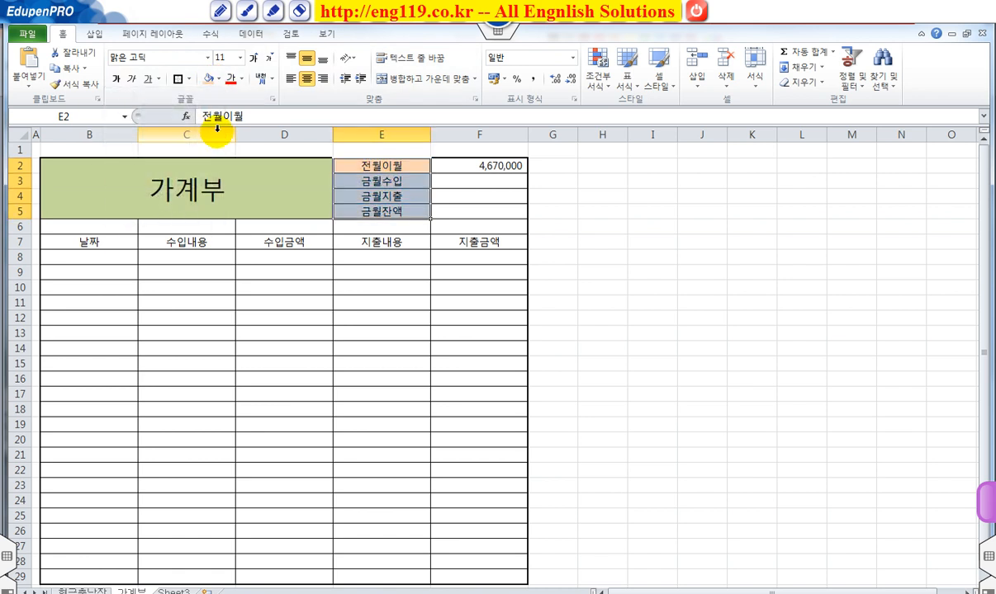
# Step: Apply a thick box border around the table header row B7:F7
pyautogui.moveTo(70, 241); pyautogui.dragTo(451, 241)
pyautogui.click(177, 79)
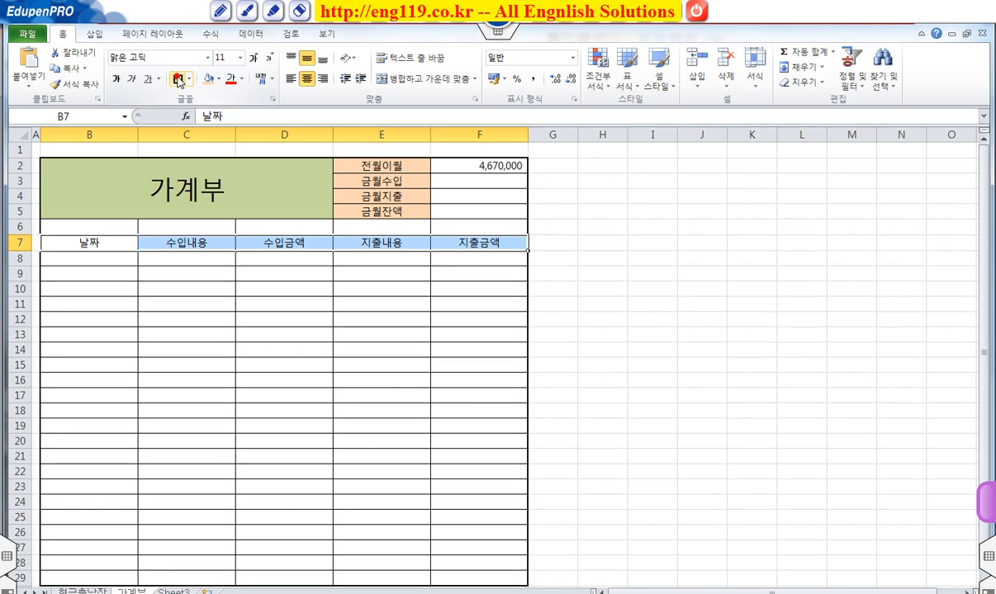
pyautogui.click(223, 290)
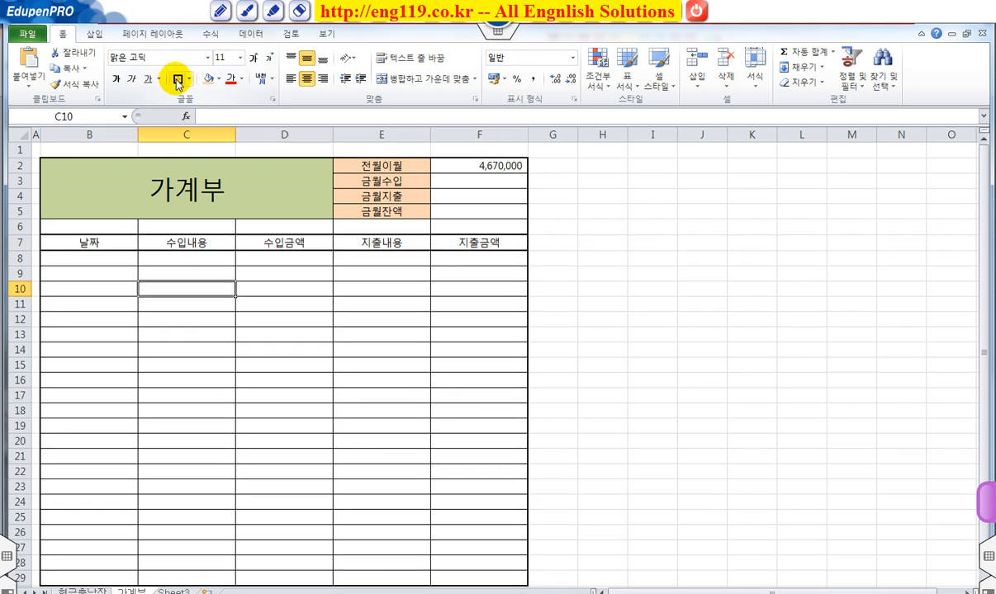
pyautogui.click(242, 329)
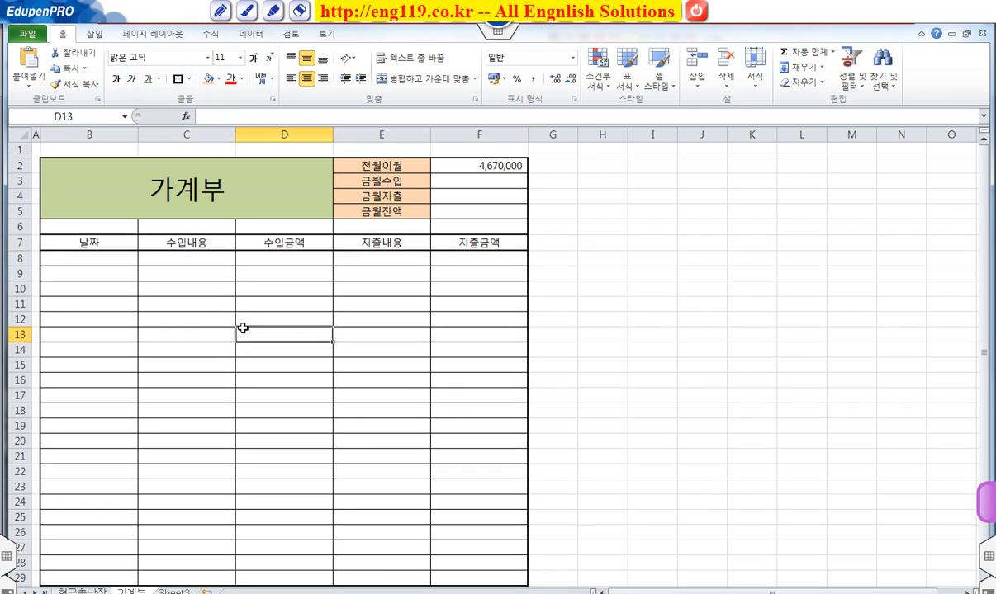
# Step: Remove the left, inner vertical and right borders from the blank spacer row B6:F6
pyautogui.moveTo(49, 225); pyautogui.dragTo(468, 225)
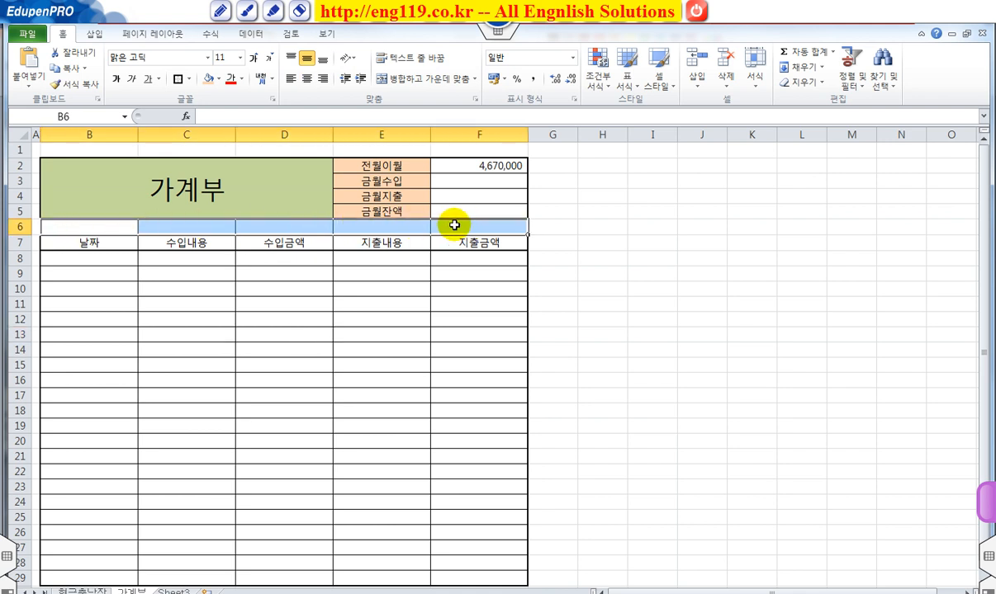
pyautogui.moveTo(78, 223); pyautogui.dragTo(452, 226)
pyautogui.rightClick(453, 226)
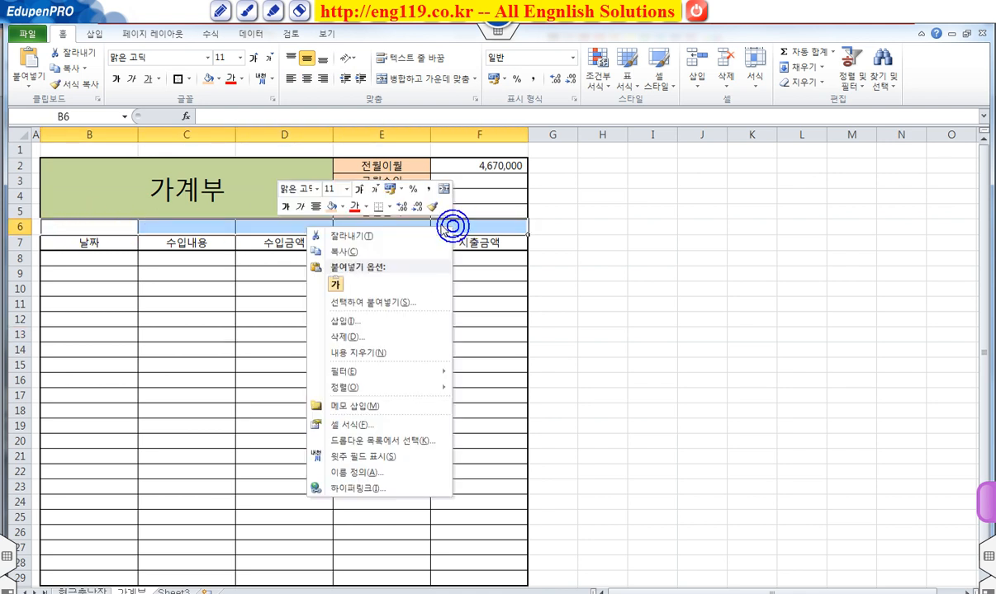
pyautogui.moveTo(370, 393)
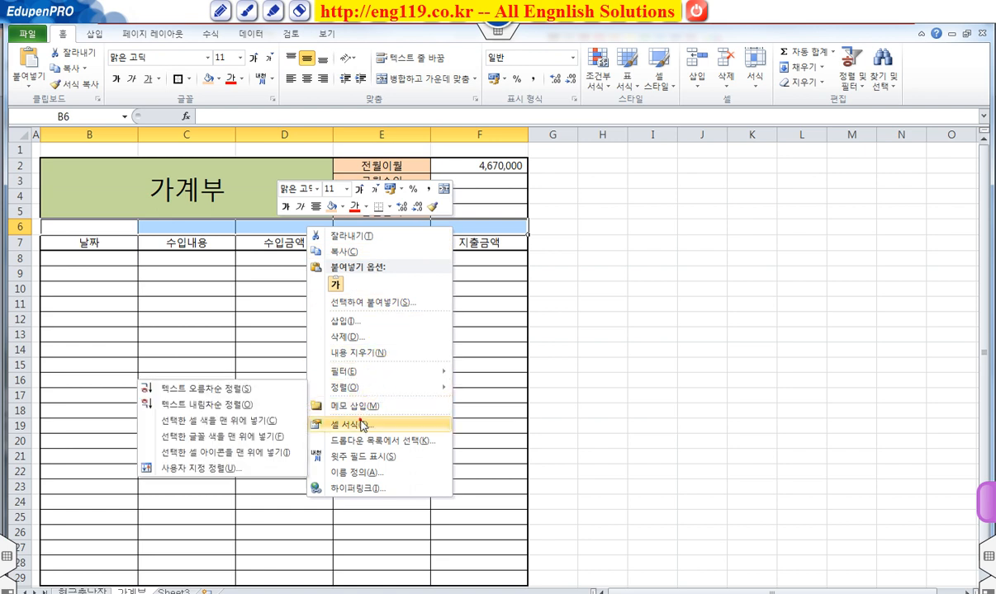
pyautogui.click(353, 424)
pyautogui.click(353, 294)
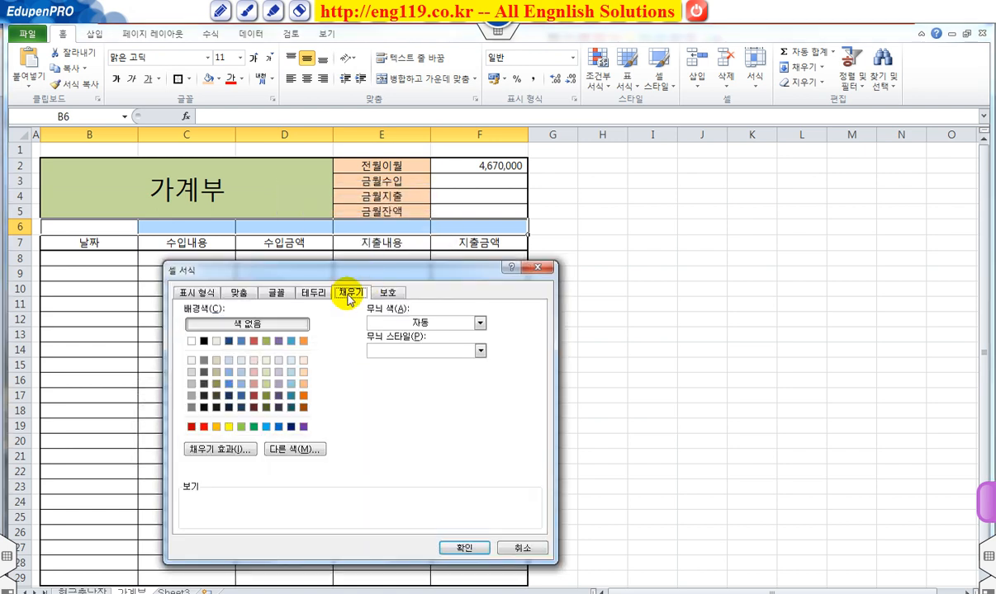
pyautogui.click(313, 292)
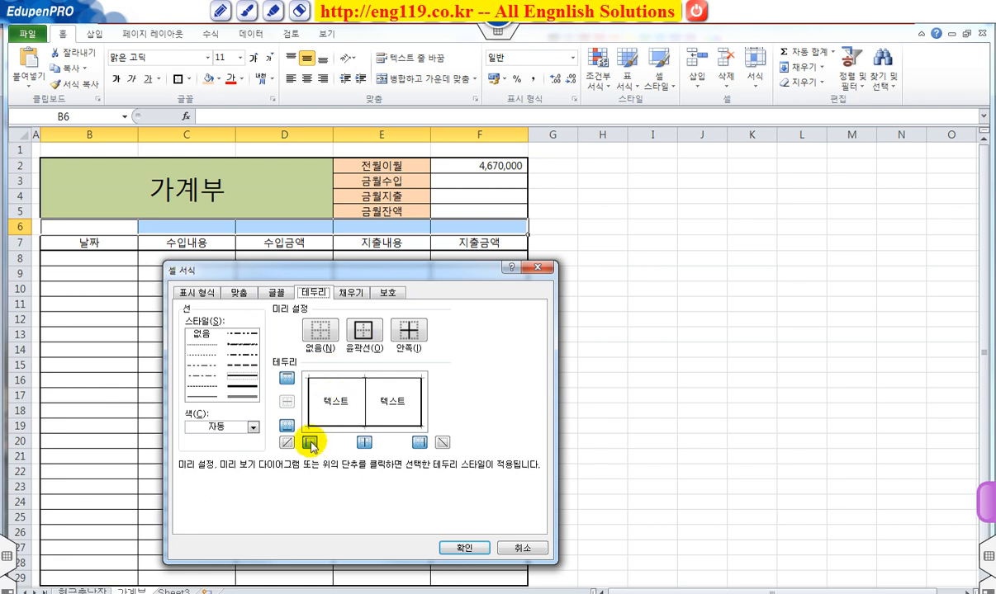
pyautogui.click(198, 332)
pyautogui.click(310, 443)
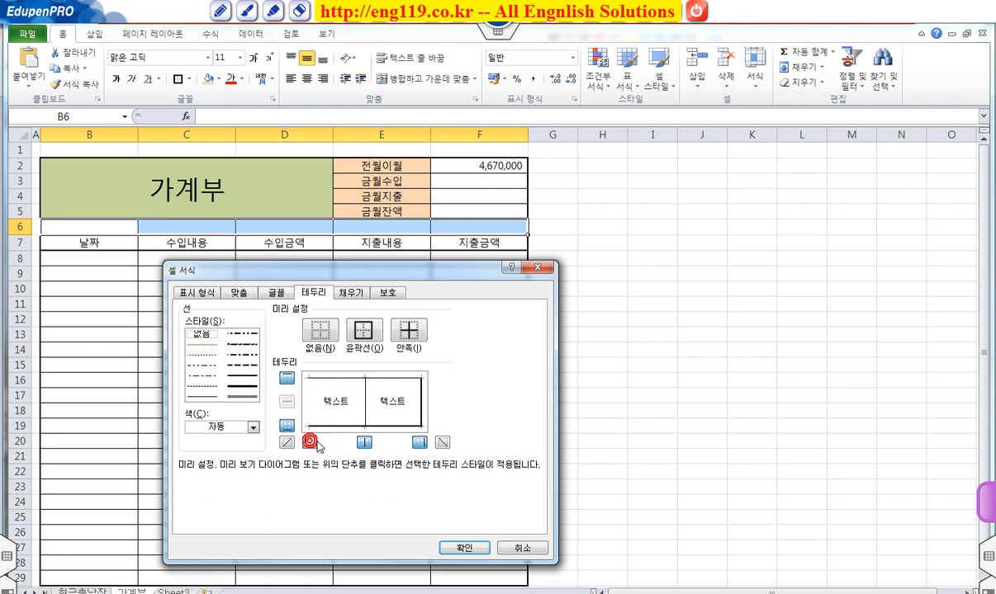
pyautogui.click(364, 442)
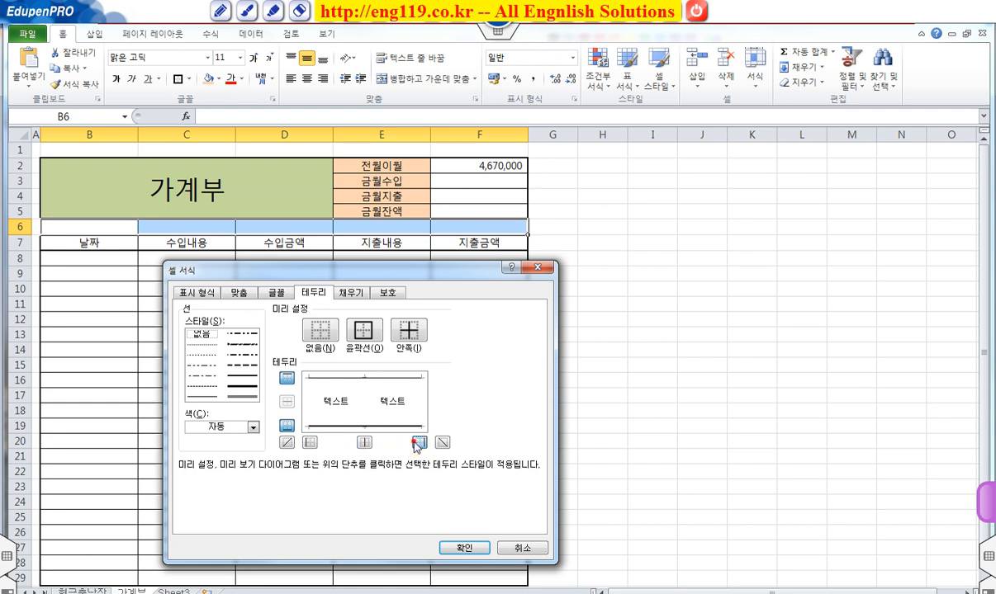
pyautogui.click(463, 547)
pyautogui.click(421, 407)
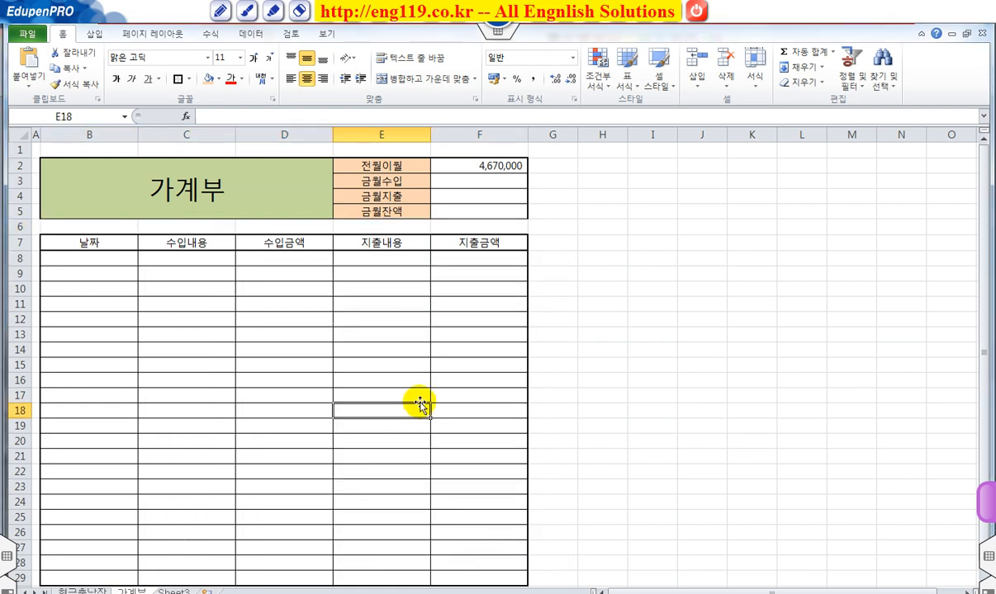
# Step: Enter the date 2014-11-09 in B8 as the first entry under 날짜
pyautogui.click(113, 260)
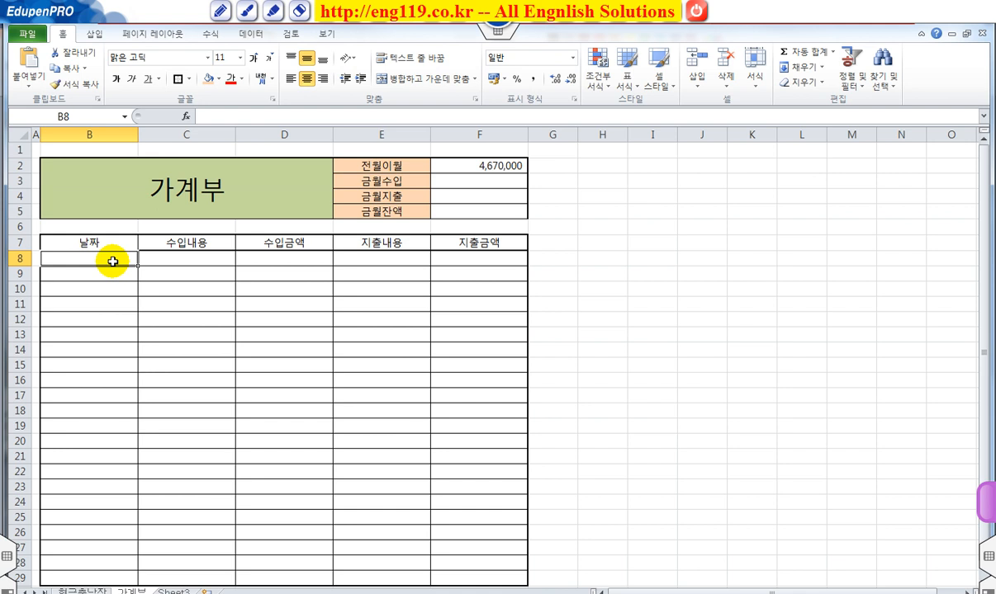
pyautogui.write('14')
pyautogui.write('-11-06')
pyautogui.press('Return')
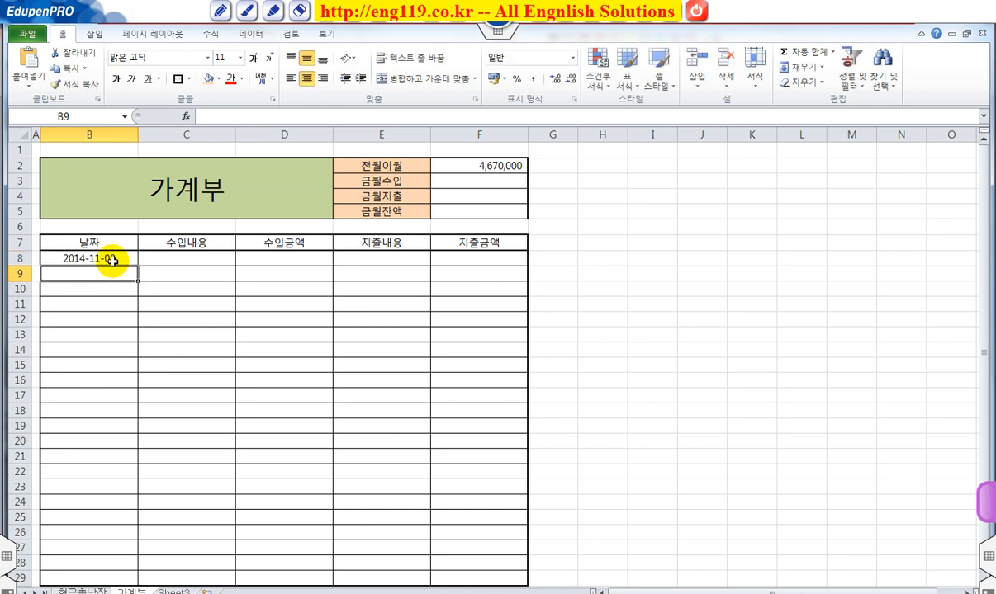
pyautogui.click(113, 260)
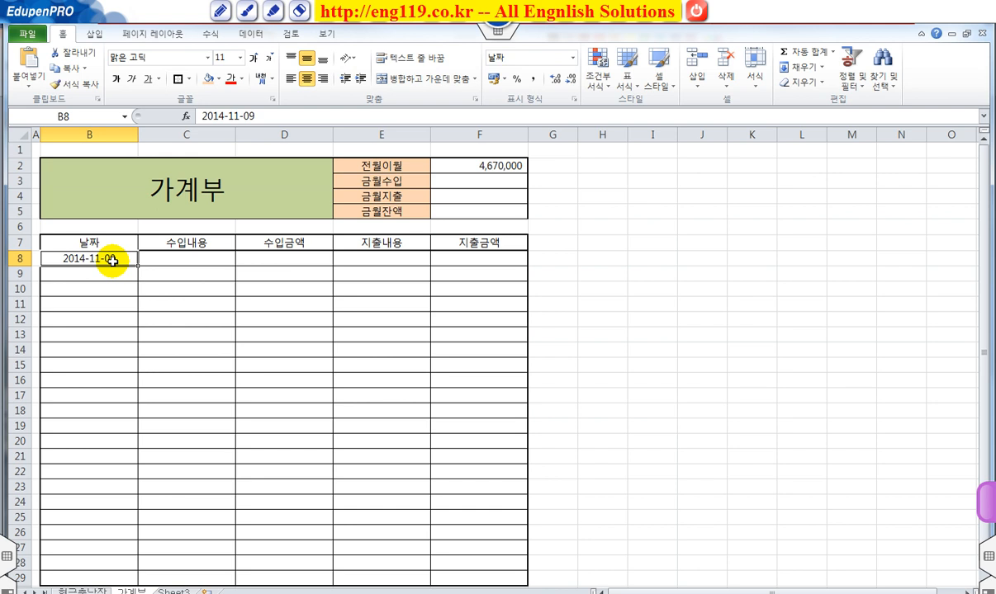
# Step: Record 경조사비 as the expense description in E8 and 50000 as its amount in F8
pyautogui.press('Right')
pyautogui.press('Right')
pyautogui.press('Right')
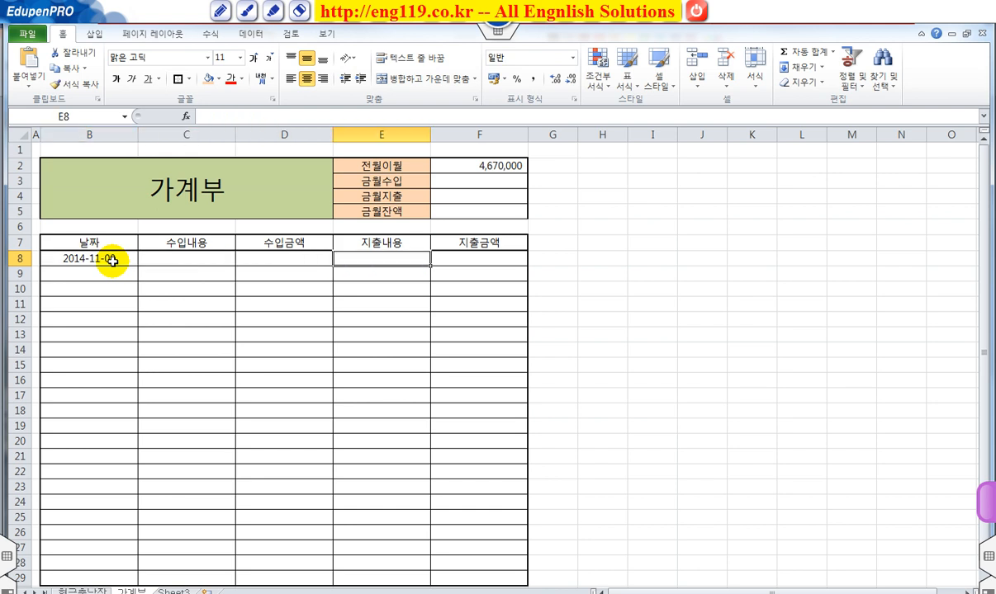
pyautogui.write('강저십;')
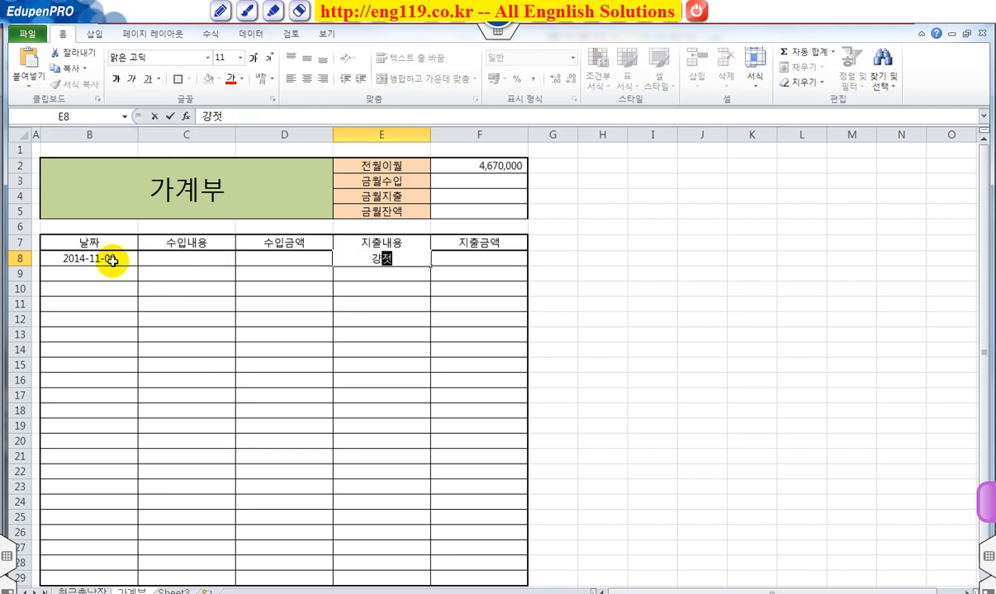
pyautogui.press('BackSpace')
pyautogui.press('BackSpace')
pyautogui.write('경조사비')
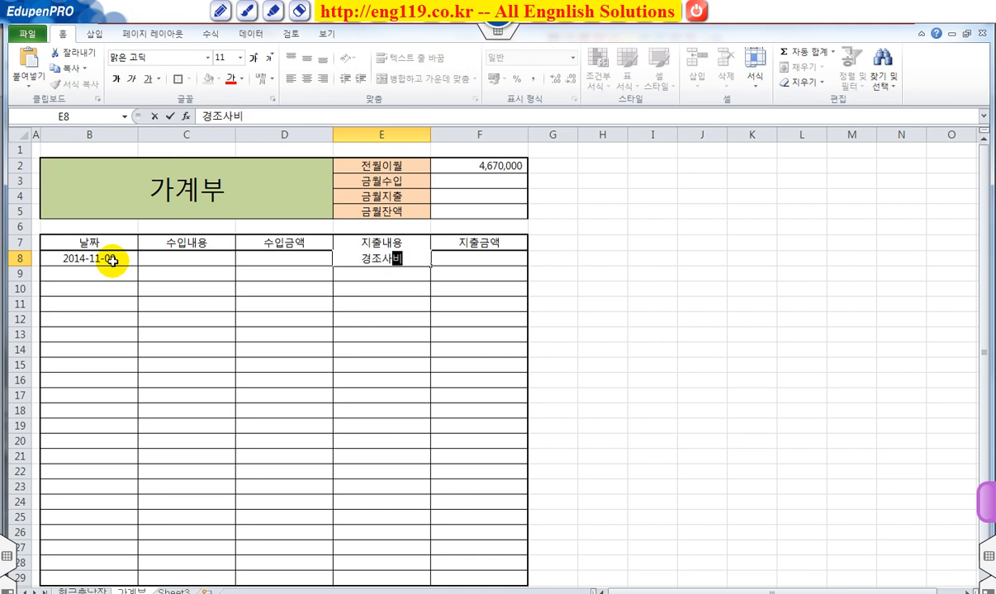
pyautogui.press('Tab')
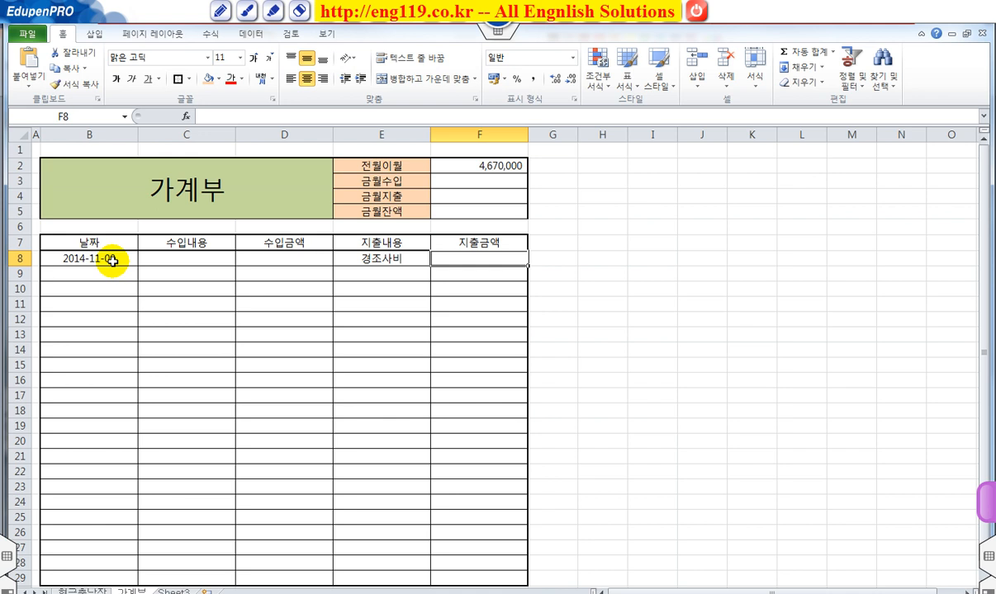
pyautogui.write('50000')
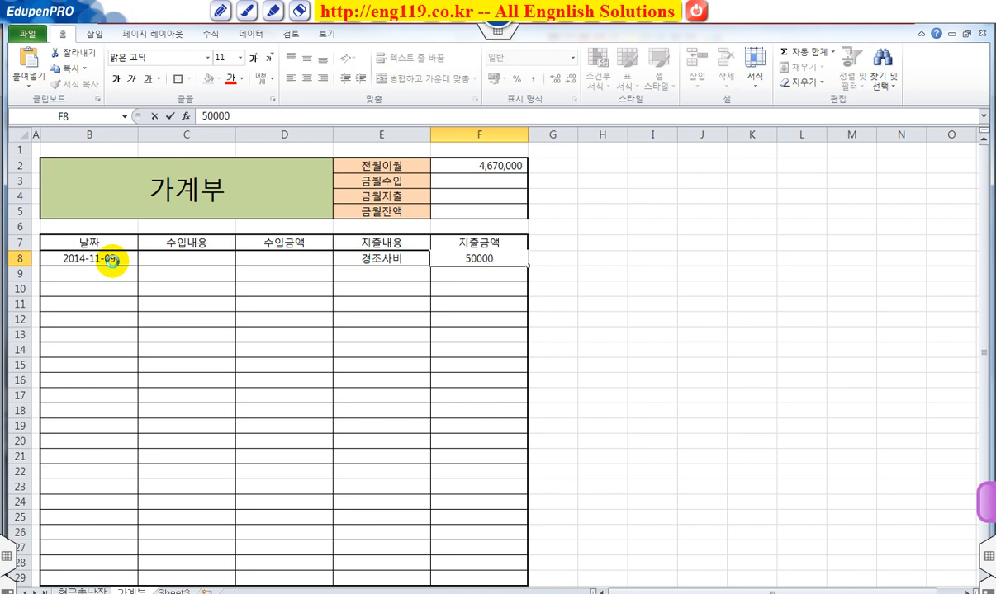
pyautogui.press('Return')
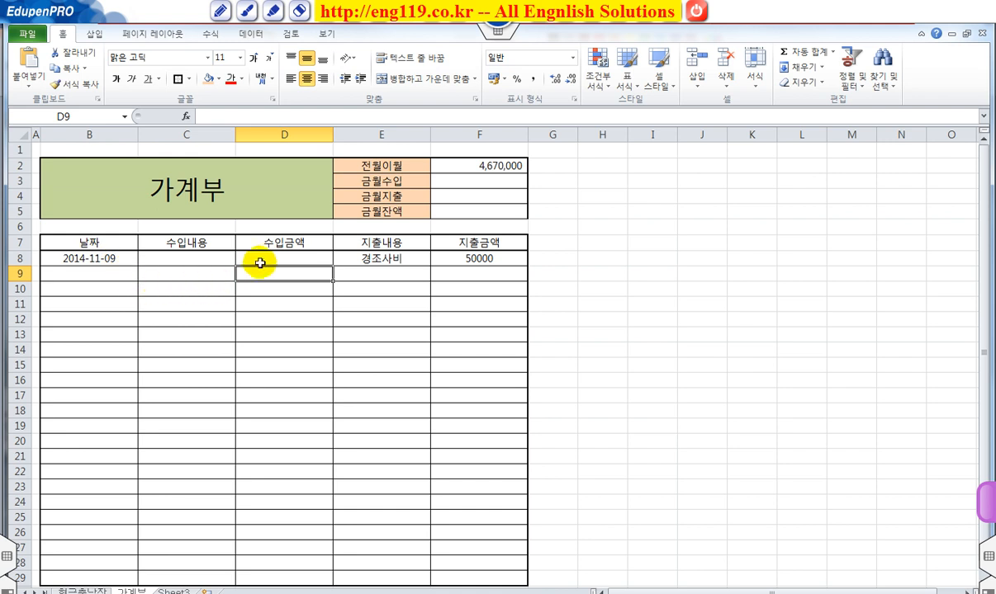
# Step: Apply comma style to the income and expense amount cells D8:D29 and F8:F29
pyautogui.moveTo(289, 260); pyautogui.dragTo(295, 575)
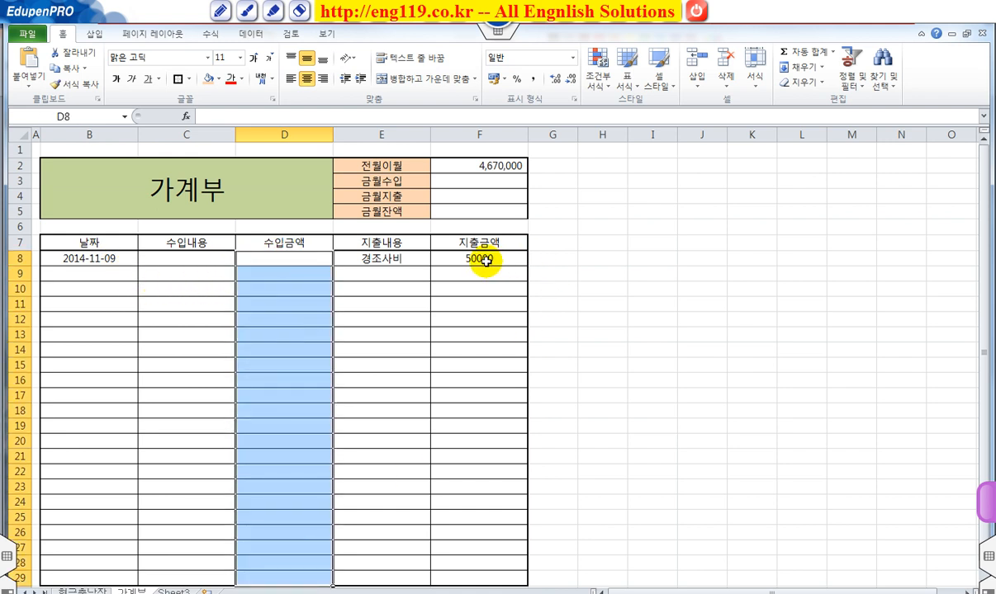
pyautogui.moveTo(487, 258); pyautogui.dragTo(486, 578)
pyautogui.click(531, 79)
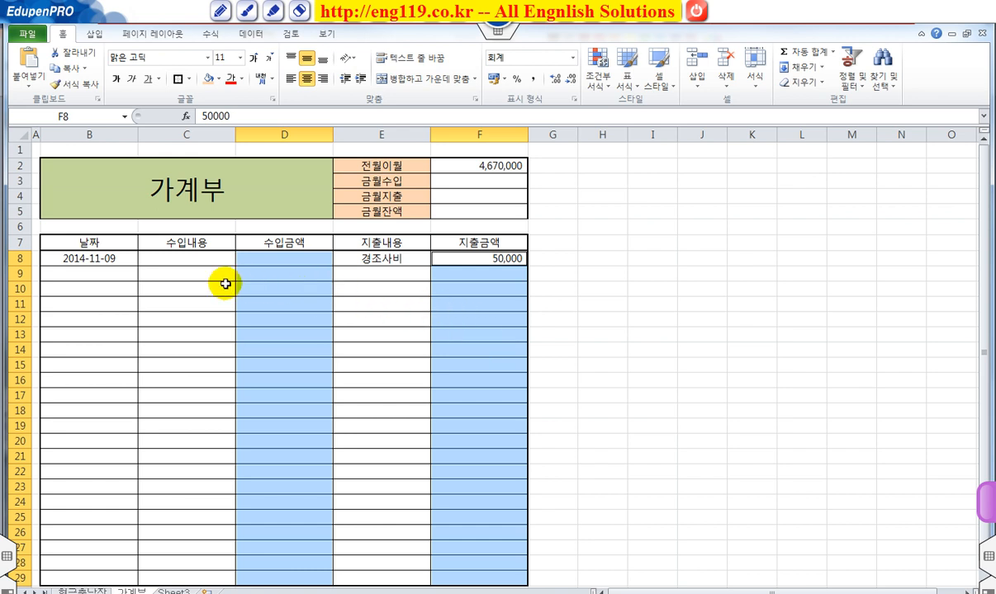
# Step: Fill row 9 with the date 2014-11-10, income description 급여 and income amount 3000000
pyautogui.click(128, 274)
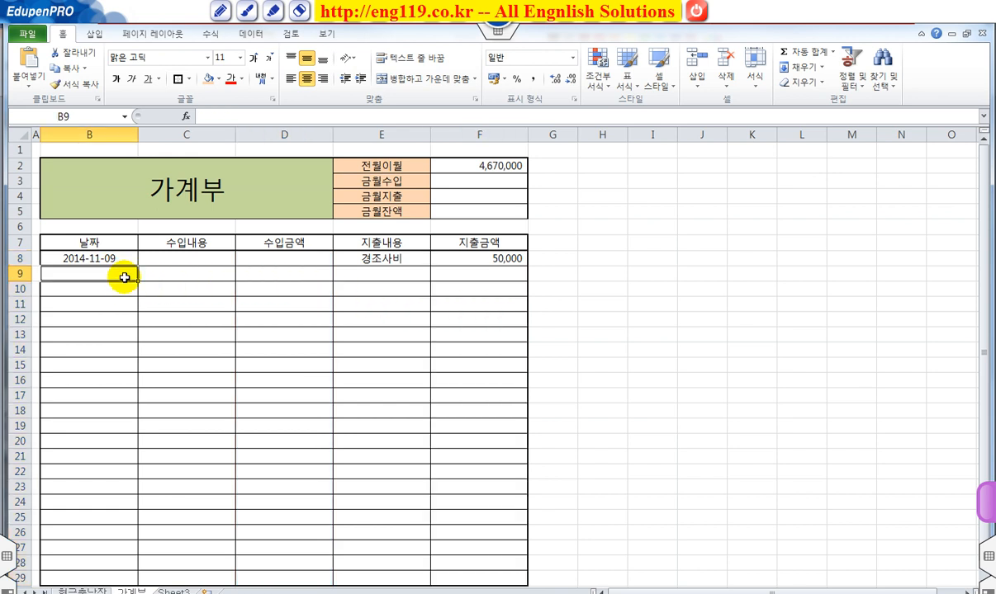
pyautogui.write('14')
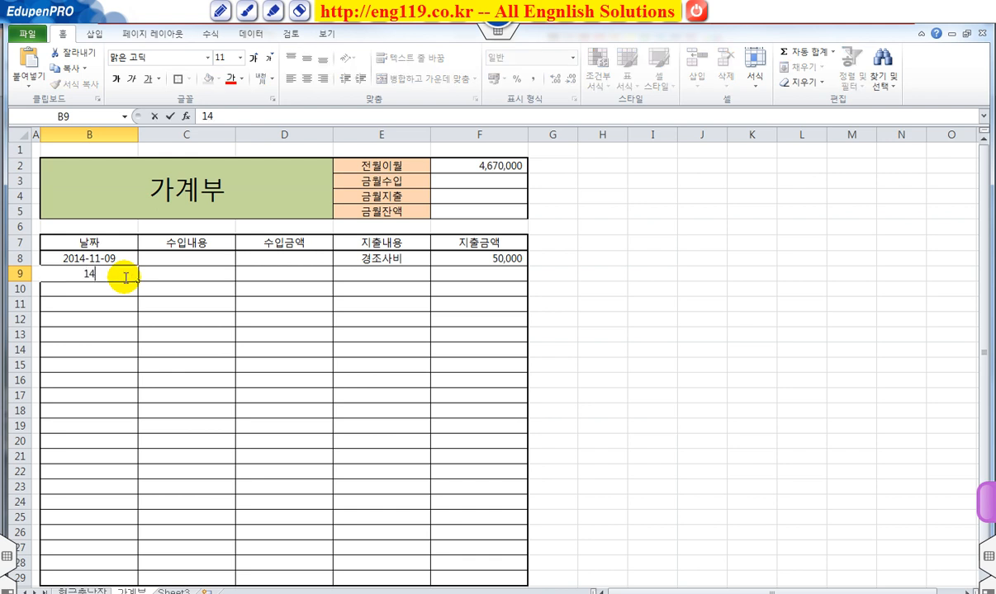
pyautogui.write('-11-10')
pyautogui.press('Tab')
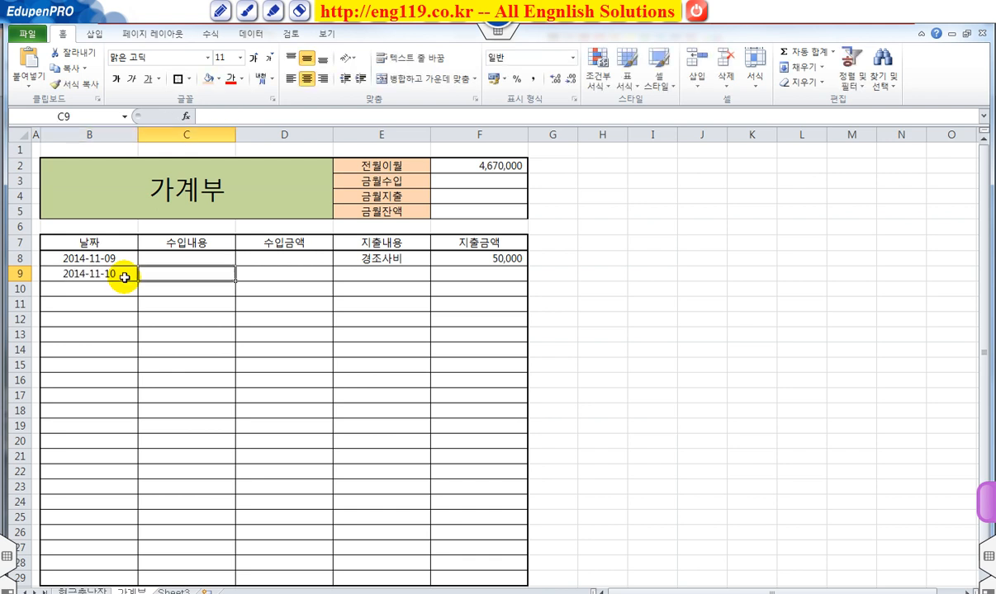
pyautogui.write('ㄱ')
pyautogui.write('여')
pyautogui.press('Tab')
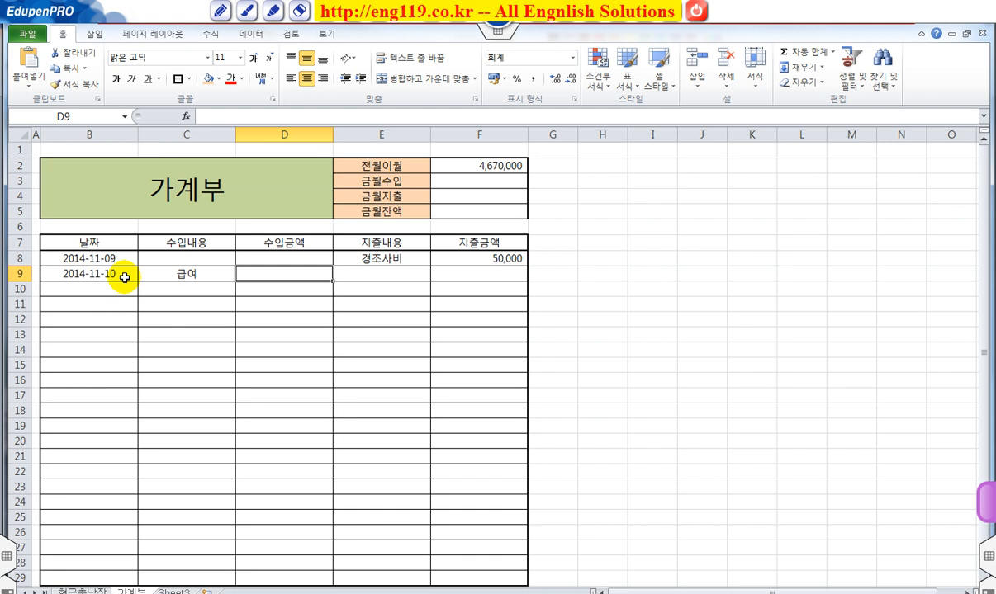
pyautogui.write('30000000')
pyautogui.press('BackSpace')
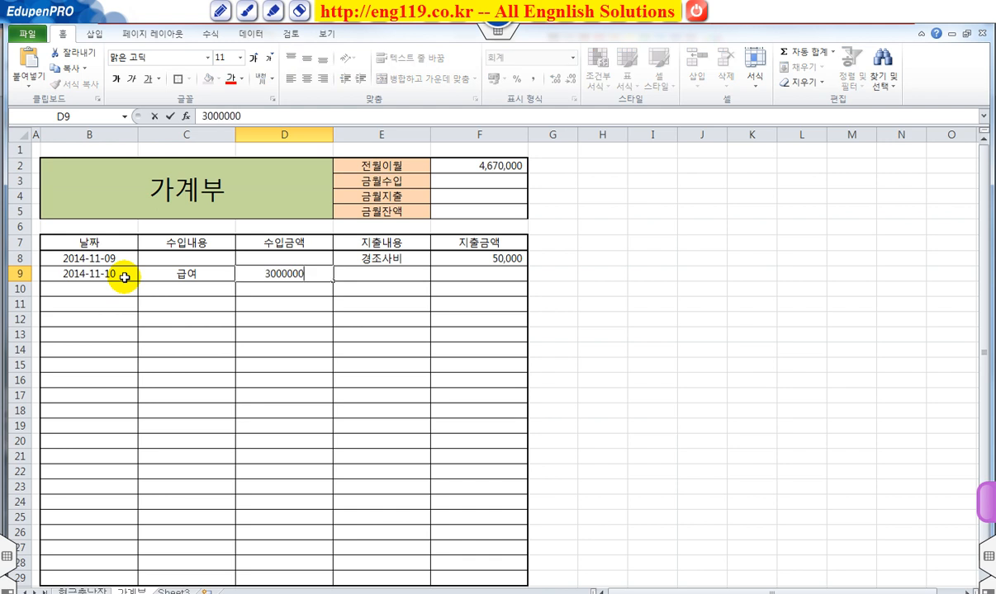
pyautogui.press('Return')
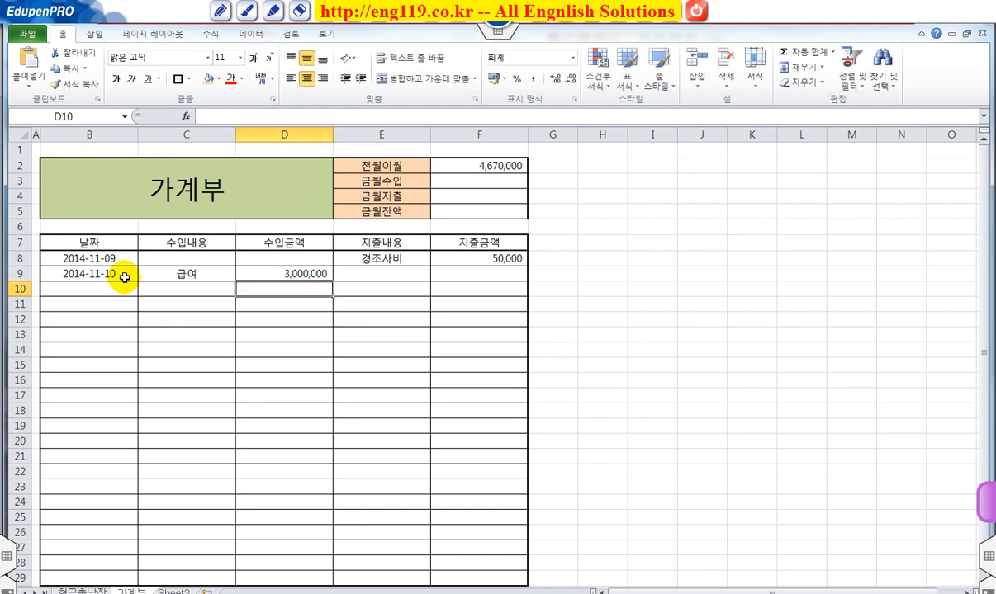
# Step: Fill row 10 with the date entry 14-11-224, expense description 월세 and expense amount 600000
pyautogui.click(80, 288)
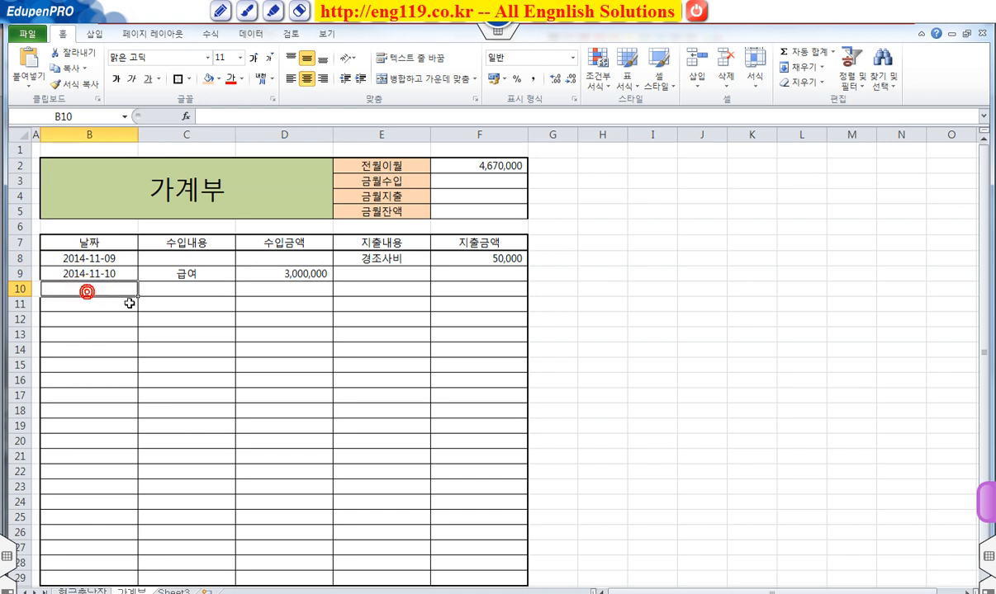
pyautogui.write('14-11-224')
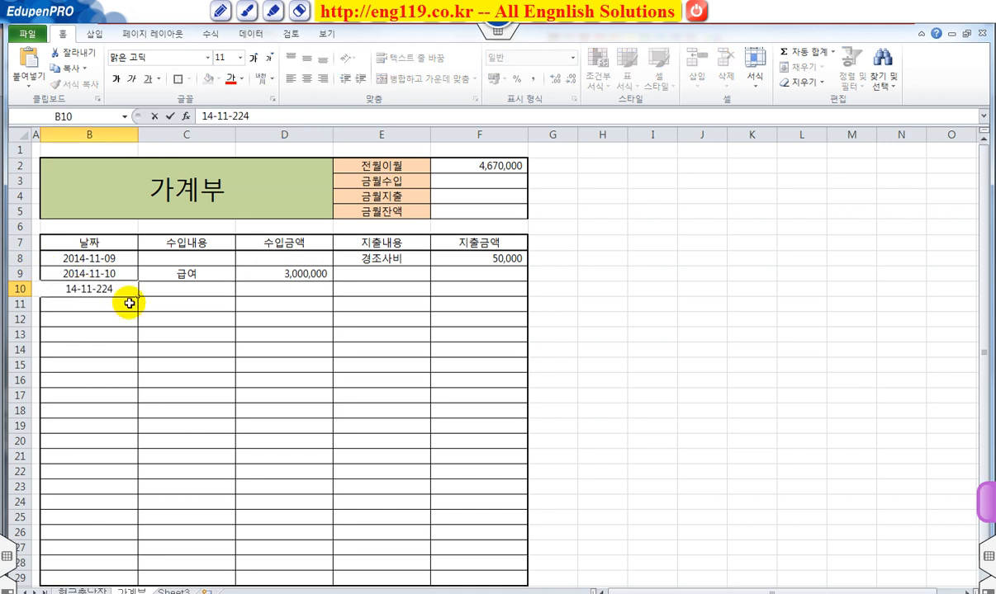
pyautogui.press('Tab')
pyautogui.press('Tab')
pyautogui.press('Tab')
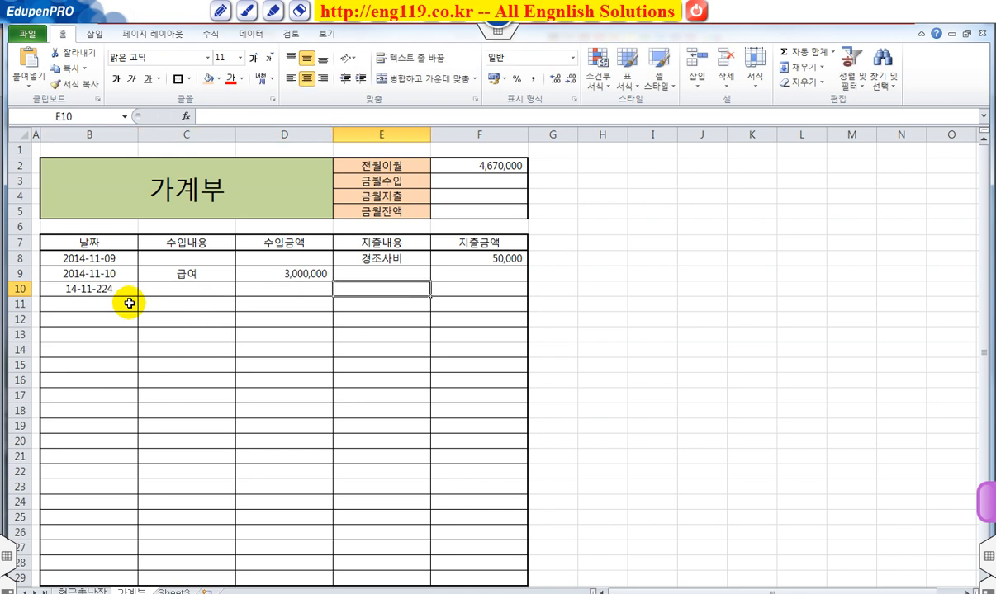
pyautogui.write('ㅇㅝㄹㅅㅔ')
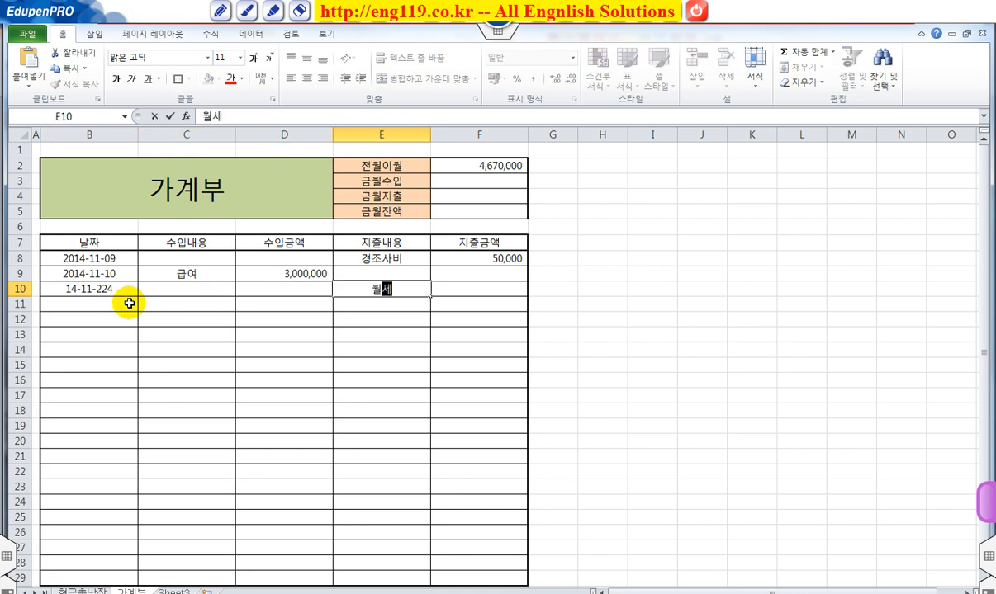
pyautogui.press('Tab')
pyautogui.write('600000')
pyautogui.press('Return')
# Step: Correct the date in B10 to 14-11-24
pyautogui.press('Left')
pyautogui.press('Left')
pyautogui.press('Left')
pyautogui.press('Left')
pyautogui.press('Up')
pyautogui.press('F2')
pyautogui.press('BackSpace')
pyautogui.press('BackSpace')
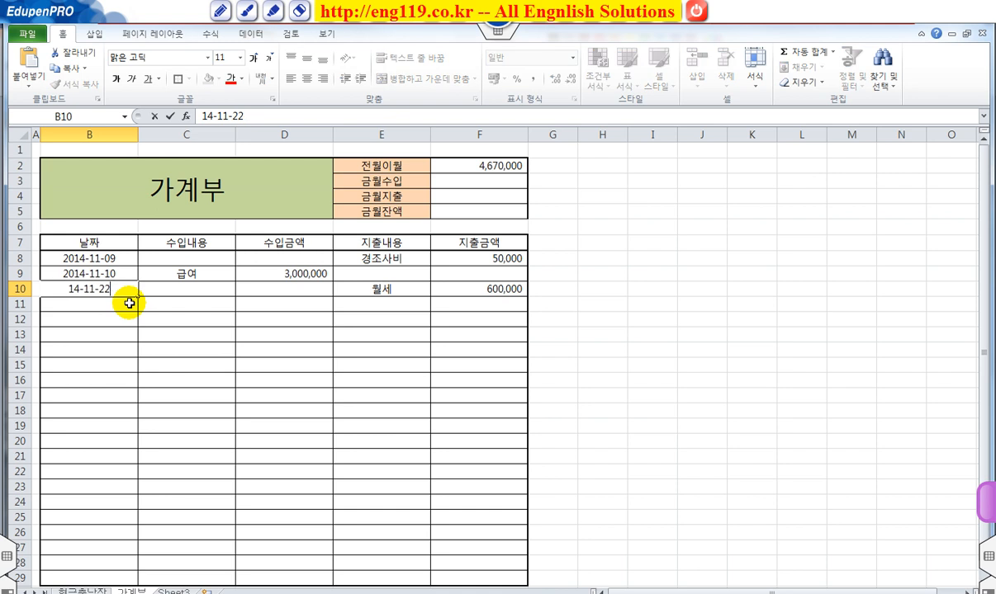
pyautogui.write('4')
pyautogui.press('Return')
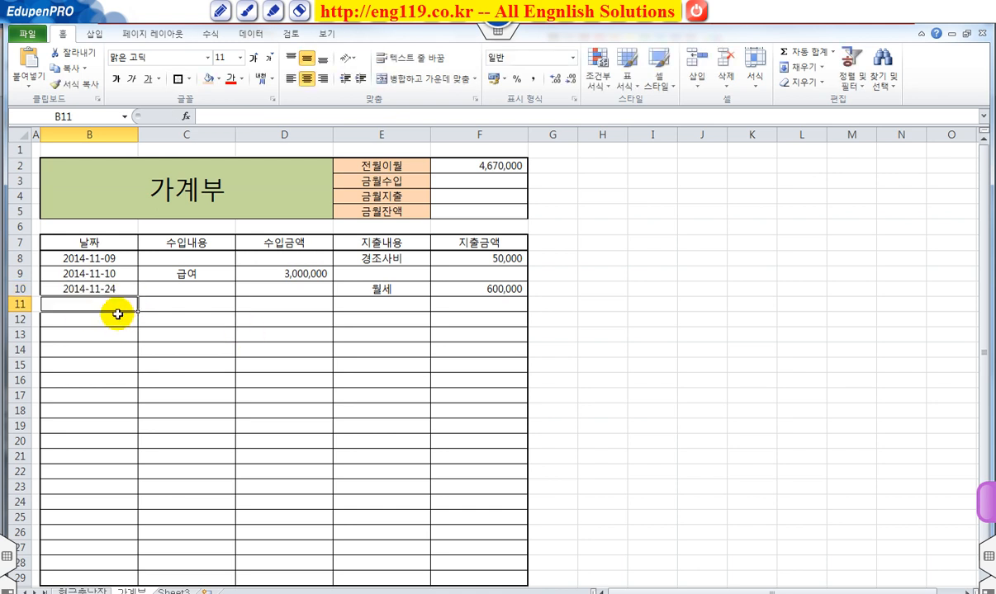
# Step: Fill row 11 with the date 2014-11-25, expense description 관리비 and expense amount 240000
pyautogui.write('14')
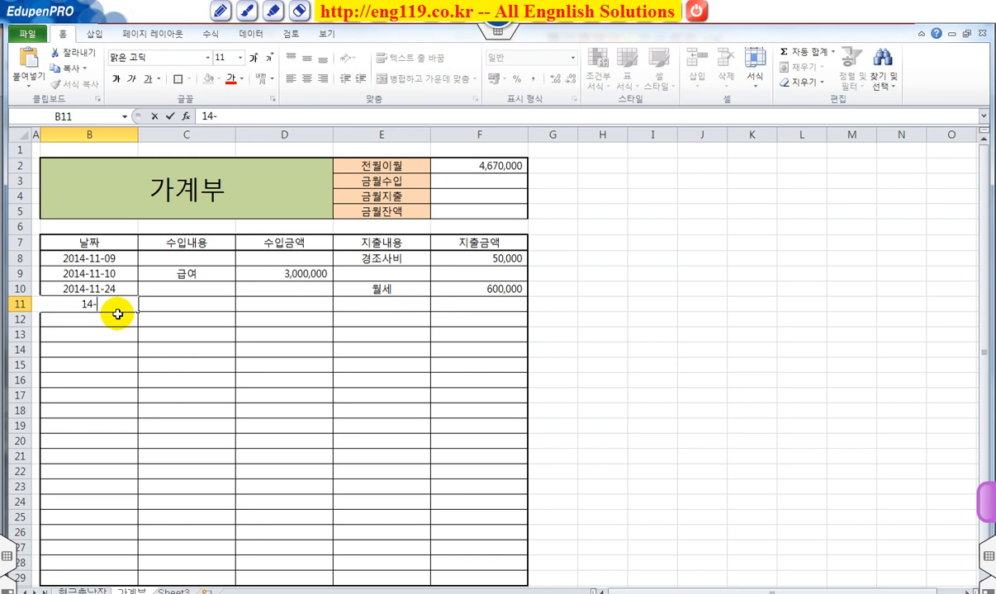
pyautogui.write('-11-25')
pyautogui.press('Tab')
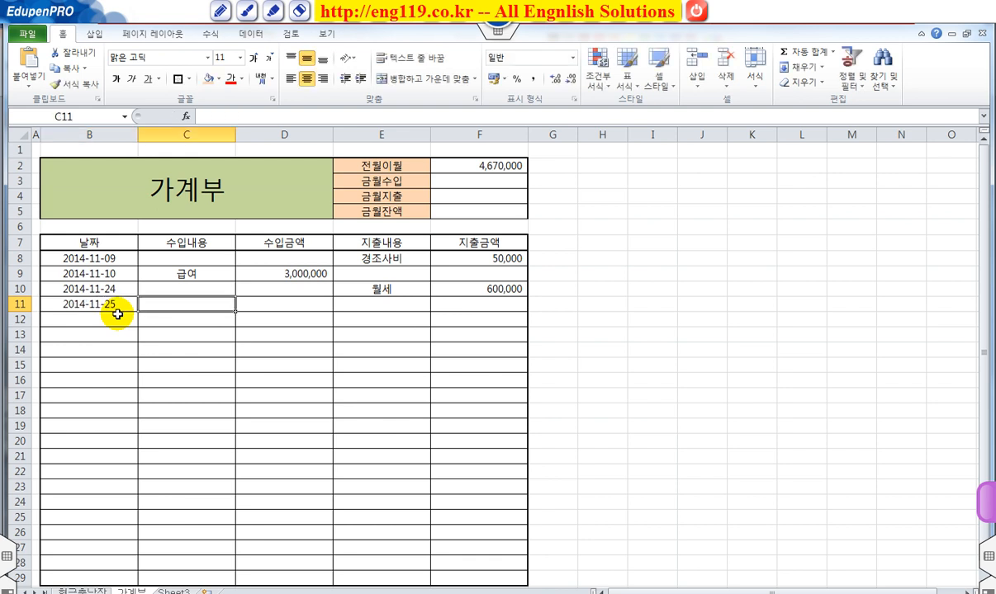
pyautogui.press('Tab')
pyautogui.press('Tab')
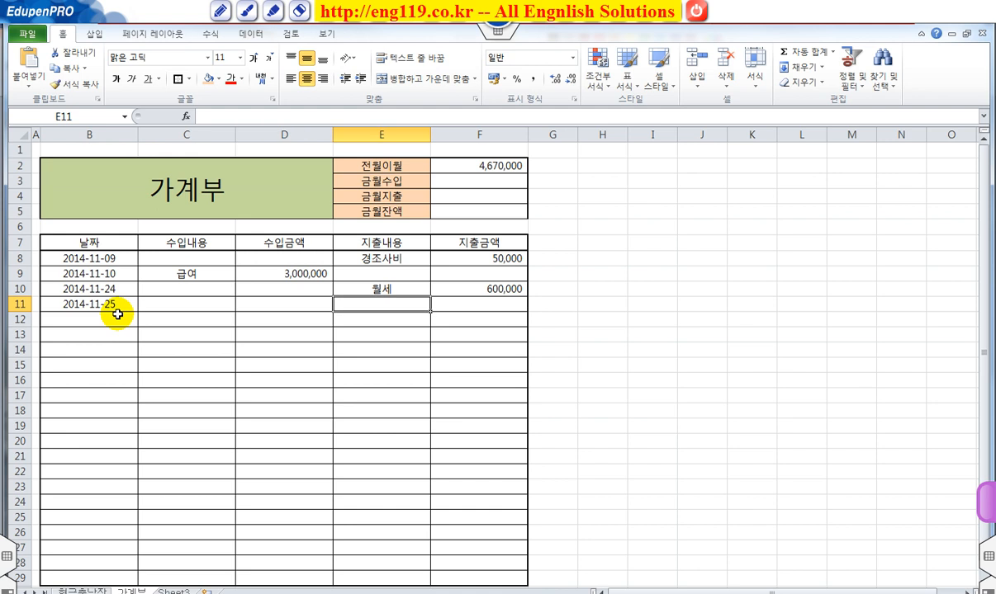
pyautogui.write('고')
pyautogui.write('관리비')
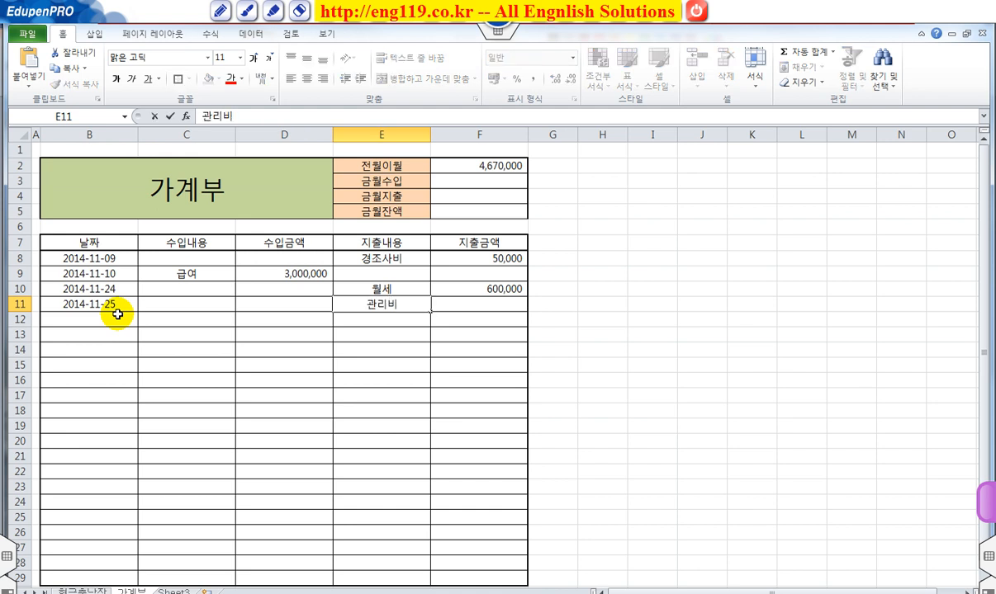
pyautogui.press('Tab')
pyautogui.write('2')
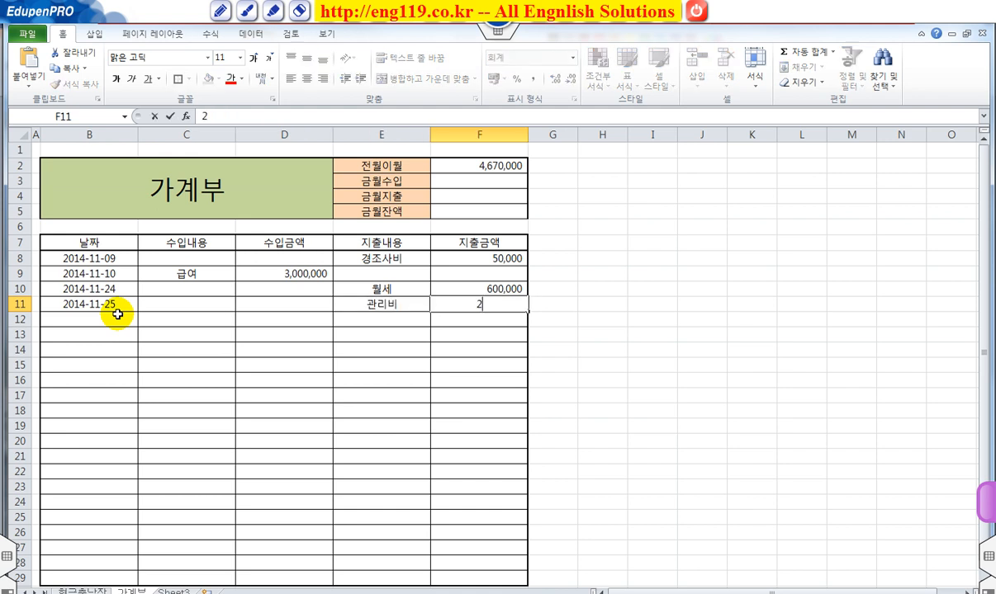
pyautogui.write('40000')
pyautogui.press('Return')
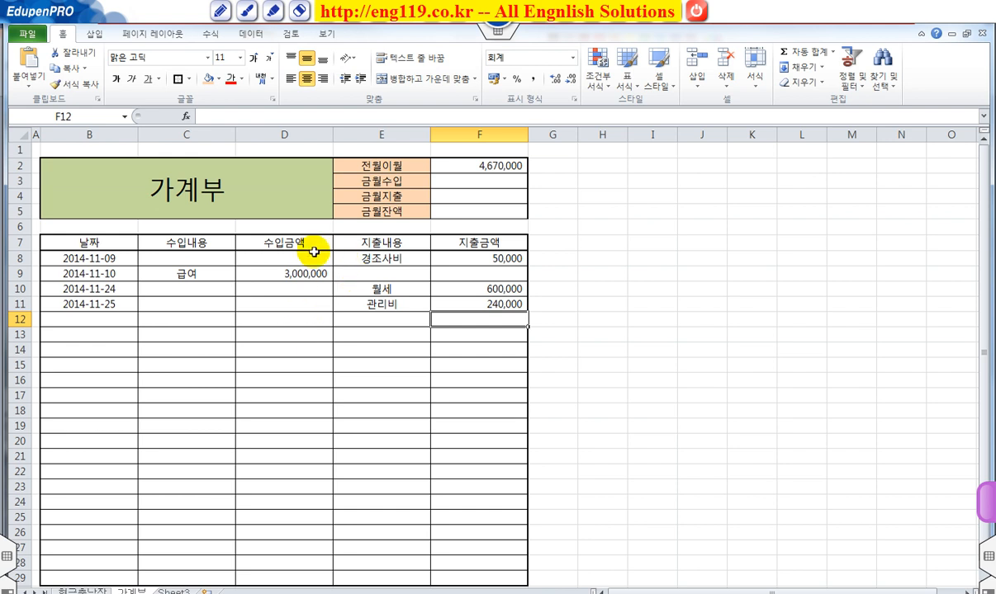
pyautogui.moveTo(304, 241); pyautogui.dragTo(301, 415)
pyautogui.moveTo(388, 242); pyautogui.dragTo(380, 302)
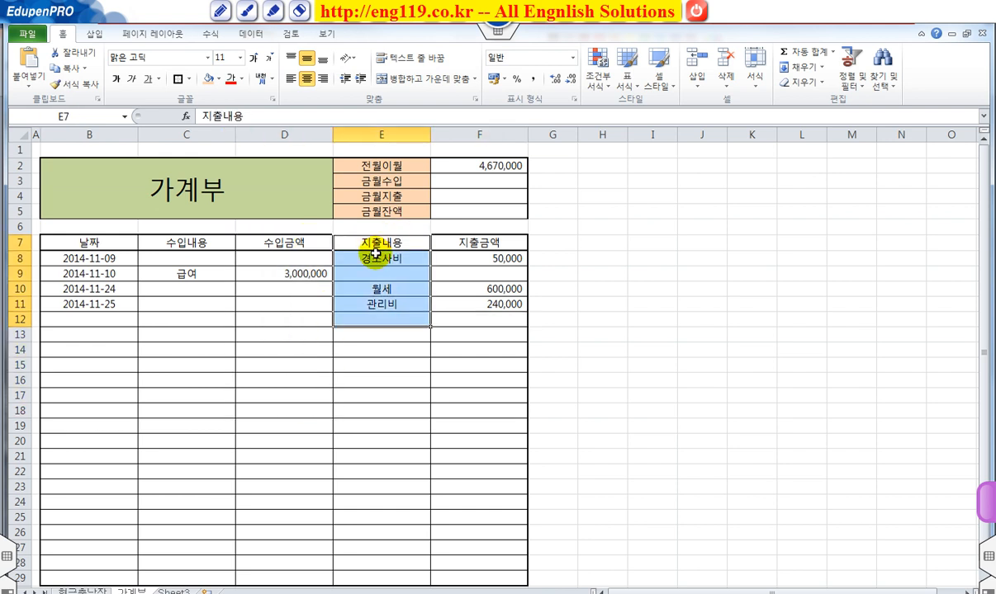
pyautogui.click(415, 324)
# Step: Apply a medium-thick solid left border to E7:E29 to divide the income columns from the expense columns
pyautogui.moveTo(389, 244); pyautogui.dragTo(367, 572)
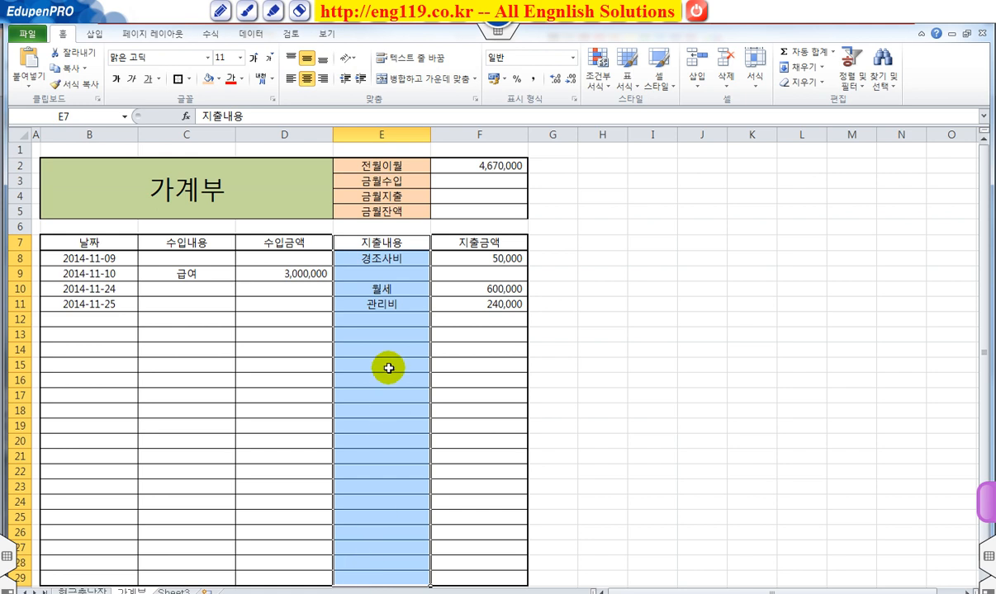
pyautogui.click(189, 80)
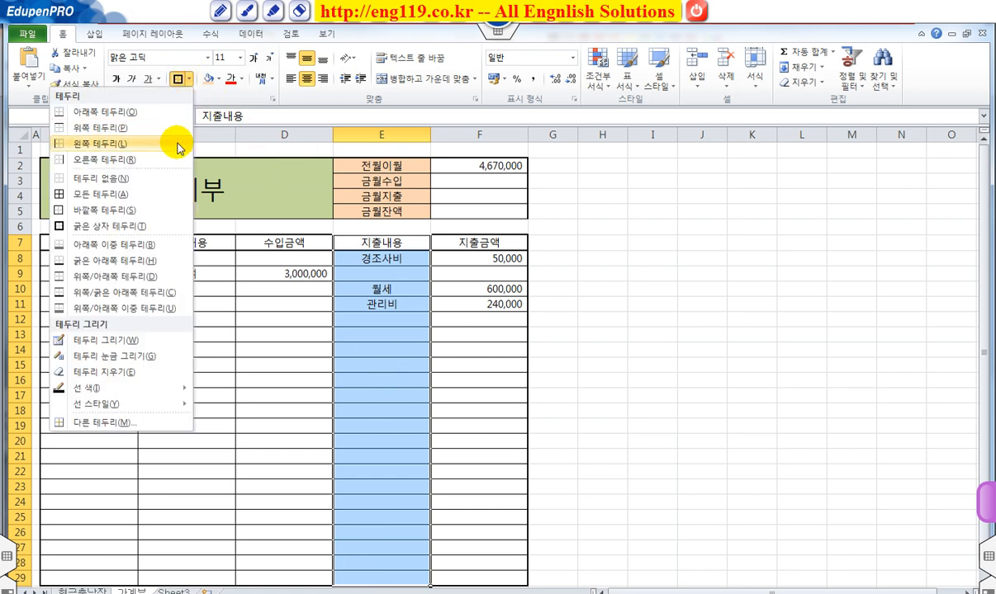
pyautogui.rightClick(386, 335)
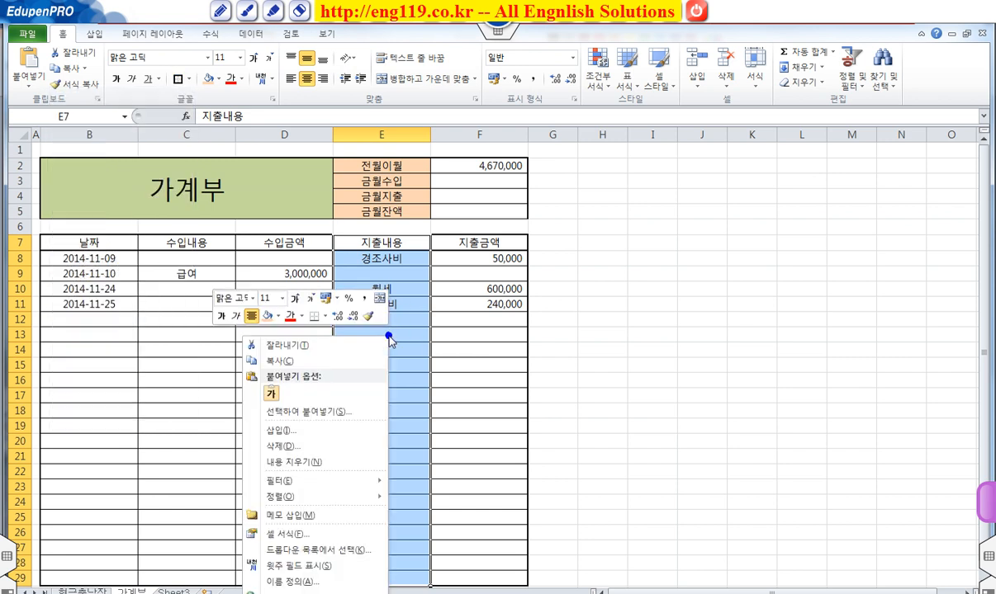
pyautogui.click(328, 533)
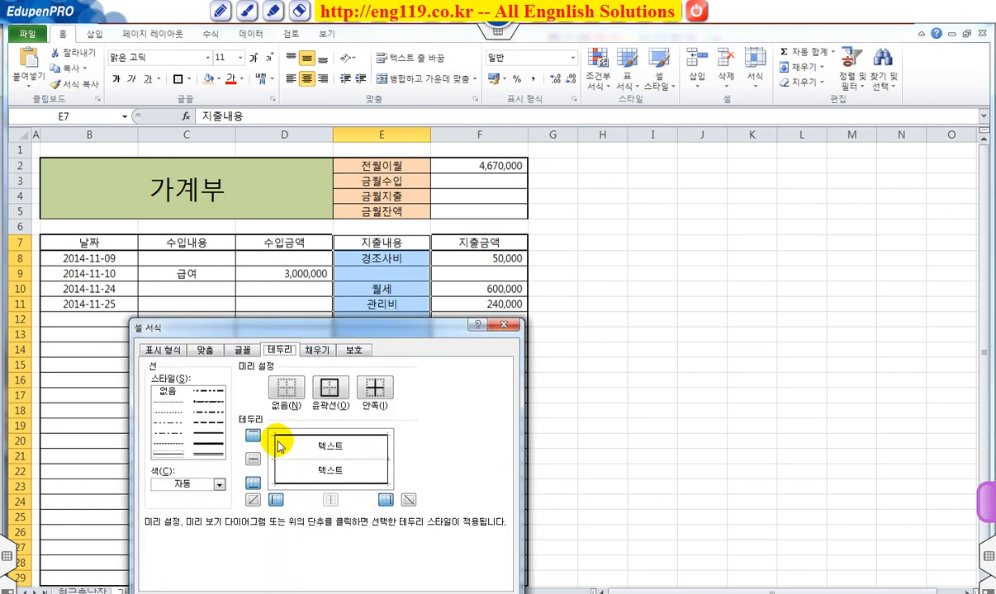
pyautogui.click(216, 433)
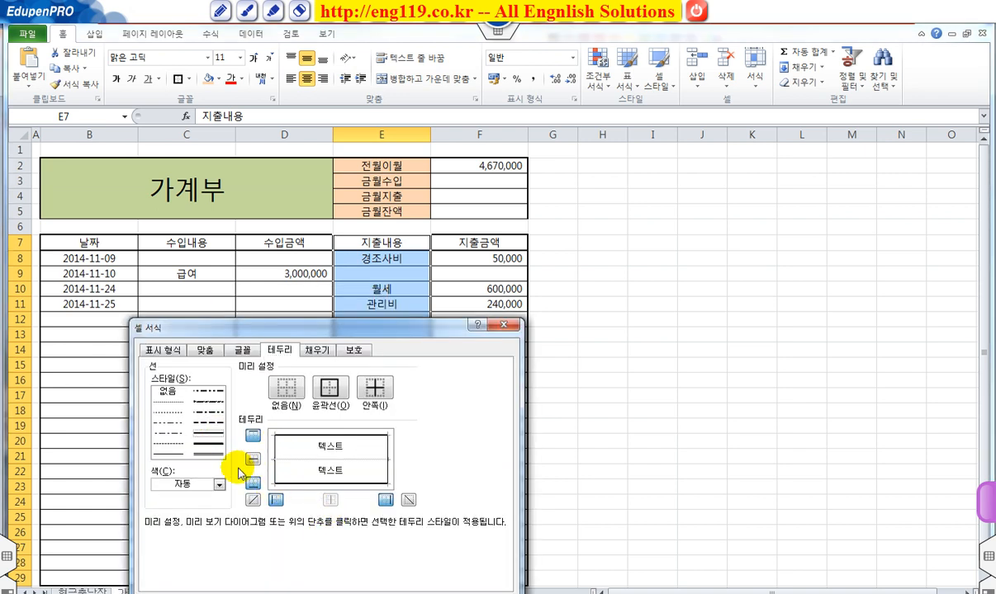
pyautogui.click(276, 500)
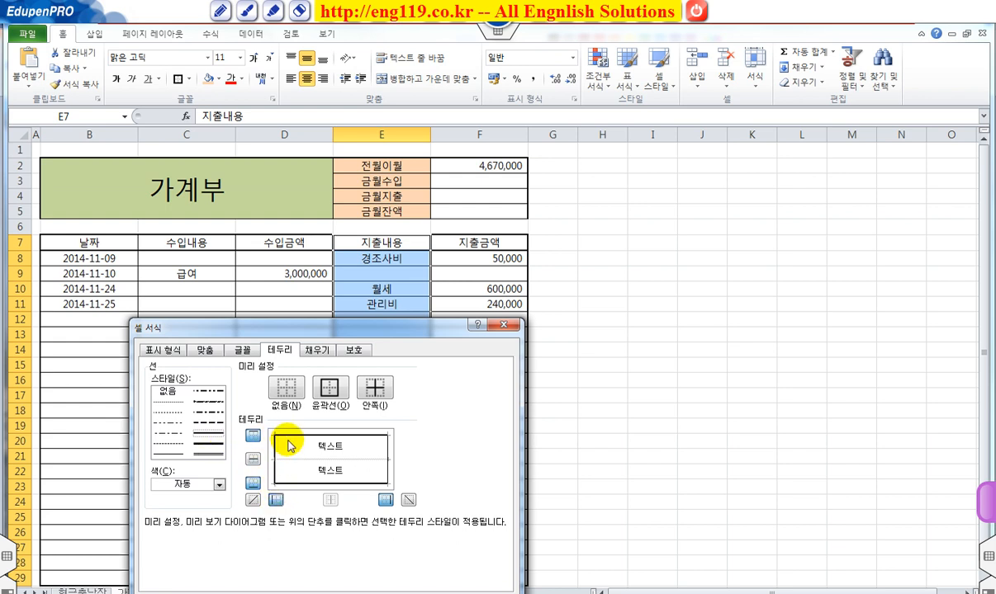
pyautogui.click(206, 434)
pyautogui.click(269, 434)
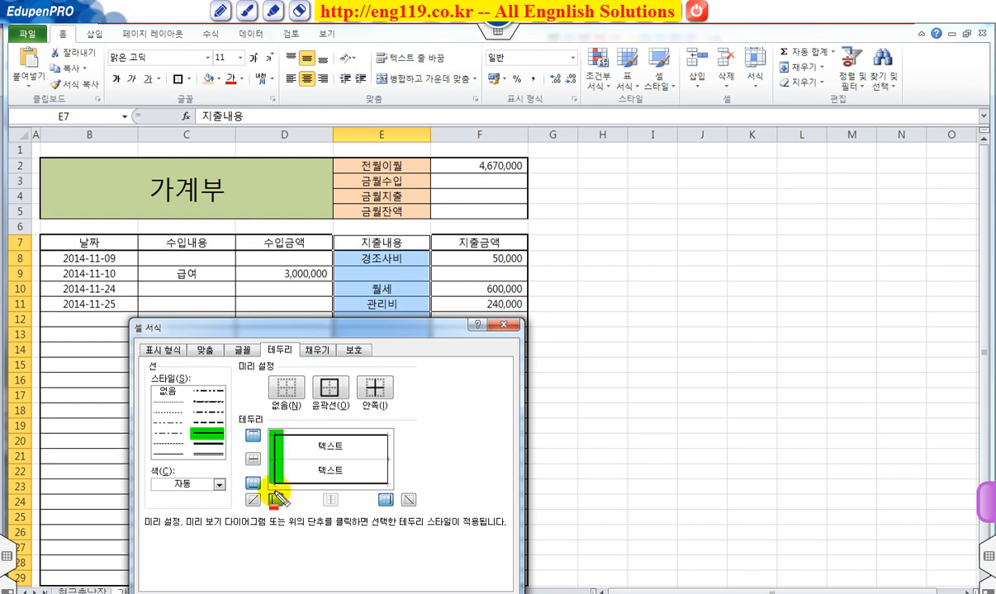
pyautogui.click(275, 500)
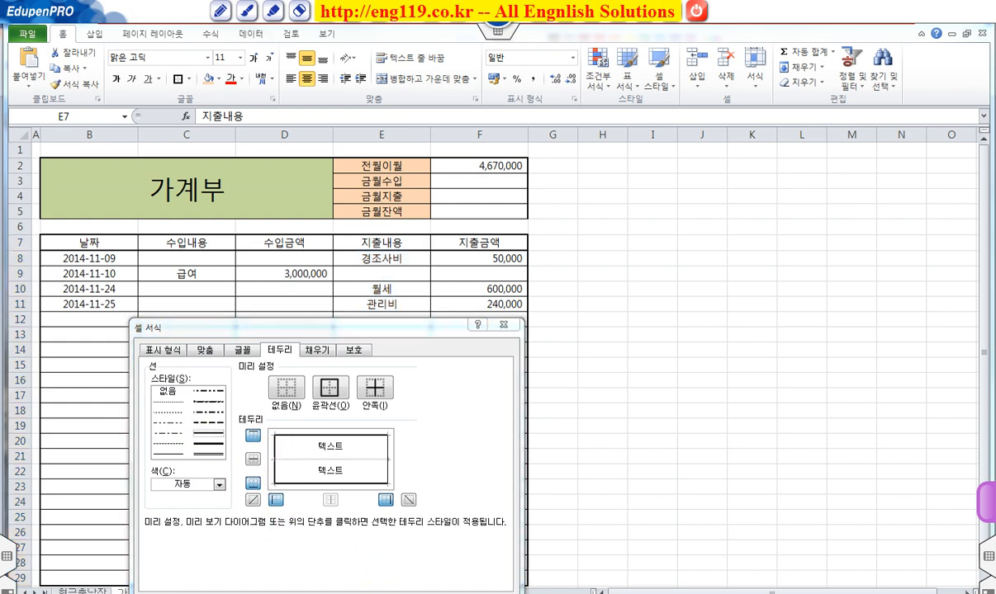
pyautogui.press('Return')
pyautogui.click(606, 381)
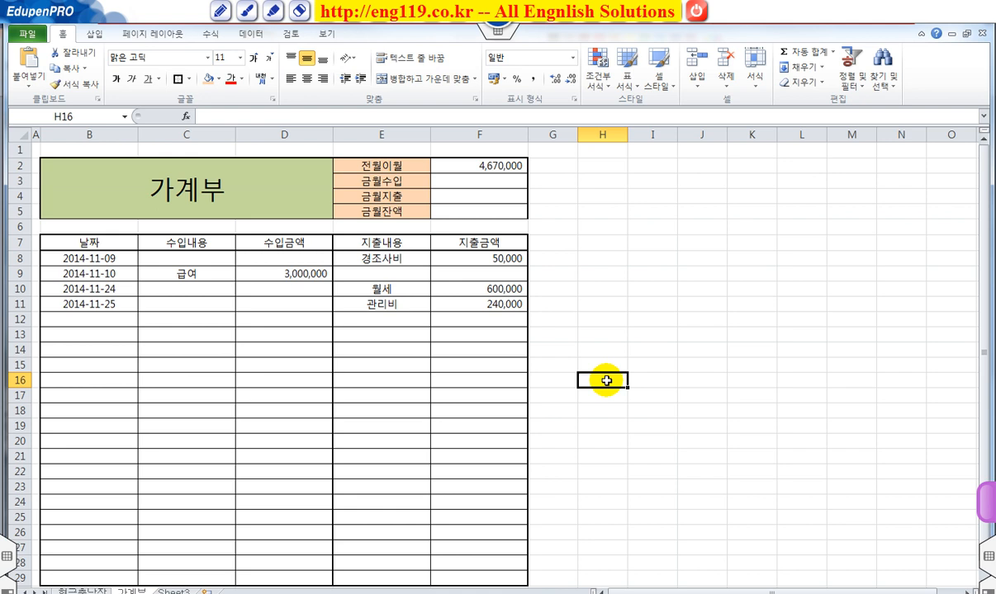
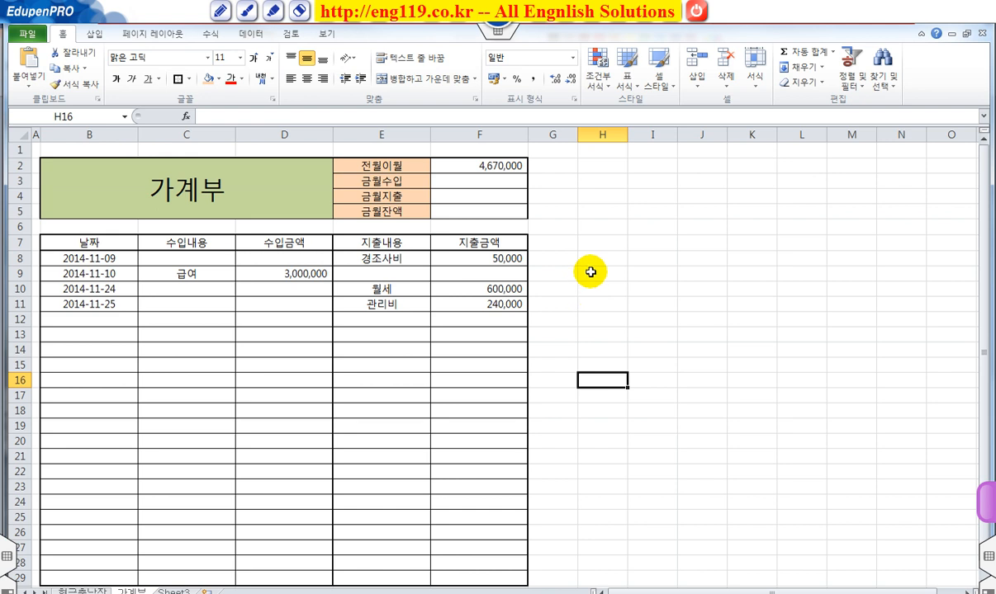
# Step: Calculate 금월수입 in F3 with AutoSum over the income amounts in D8:D29
pyautogui.click(487, 180)
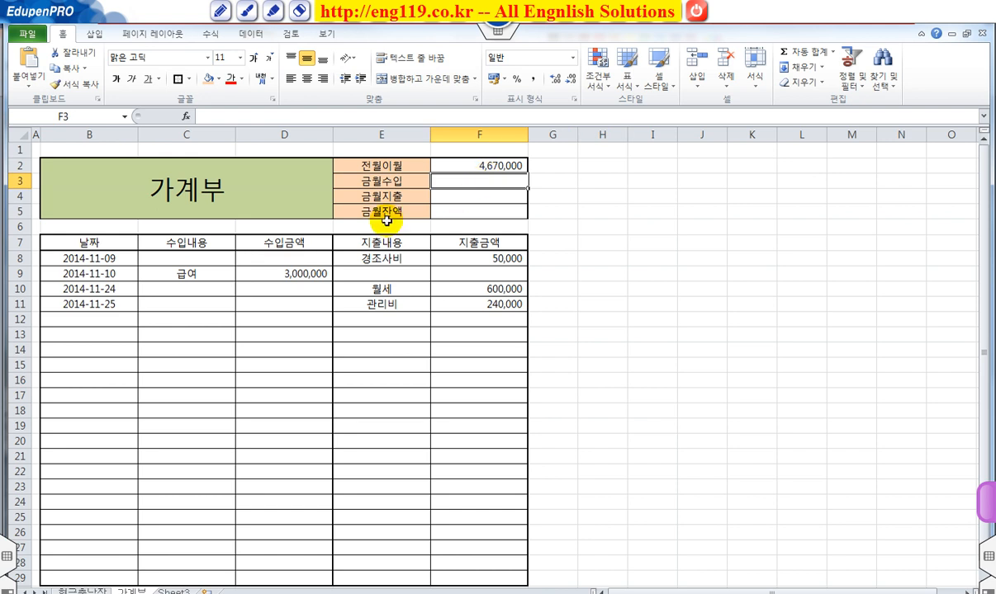
pyautogui.moveTo(307, 346); pyautogui.dragTo(304, 573)
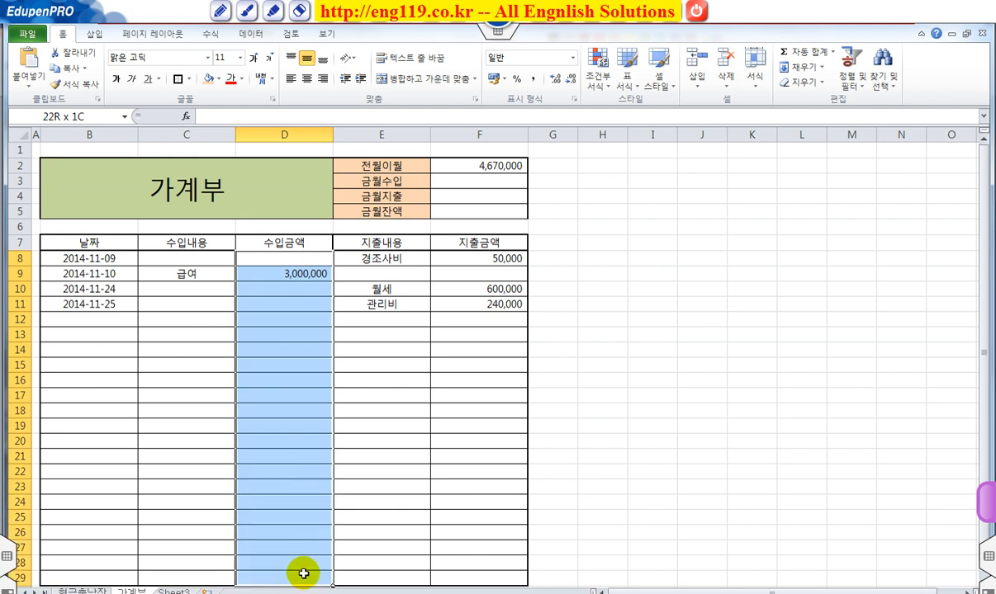
pyautogui.click(471, 183)
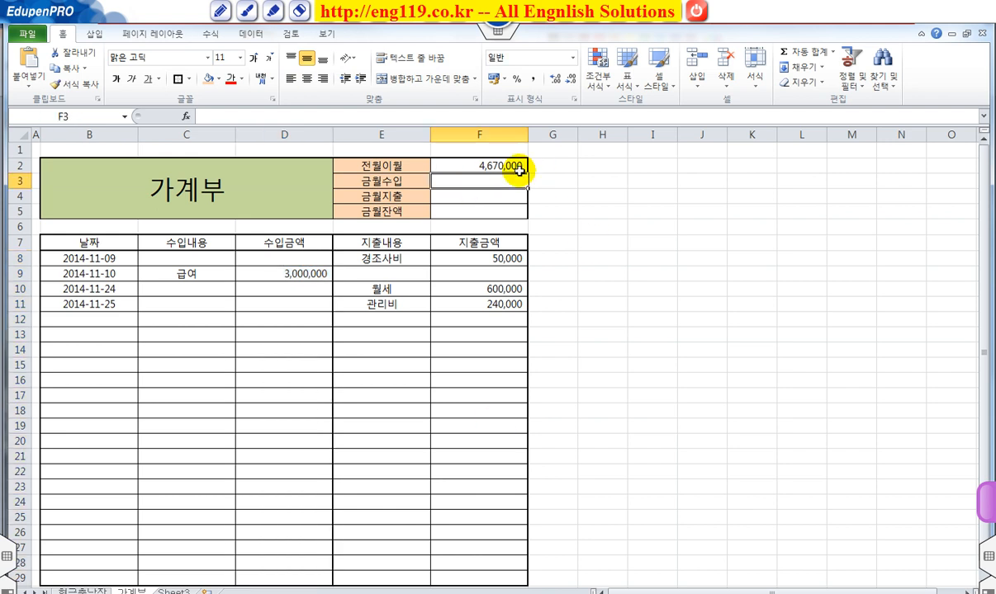
pyautogui.click(801, 52)
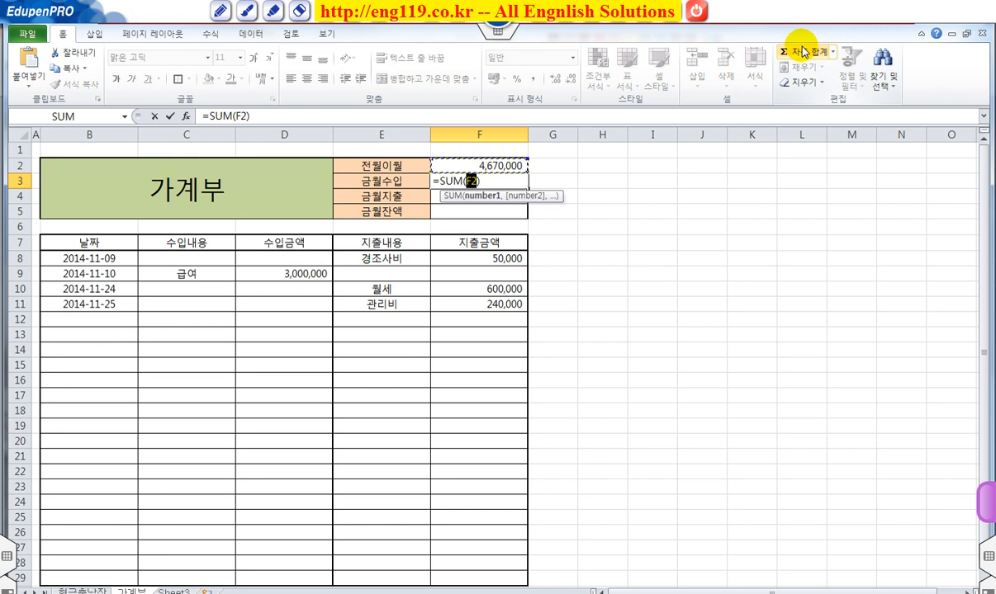
pyautogui.click(293, 258)
pyautogui.moveTo(293, 259); pyautogui.dragTo(284, 572)
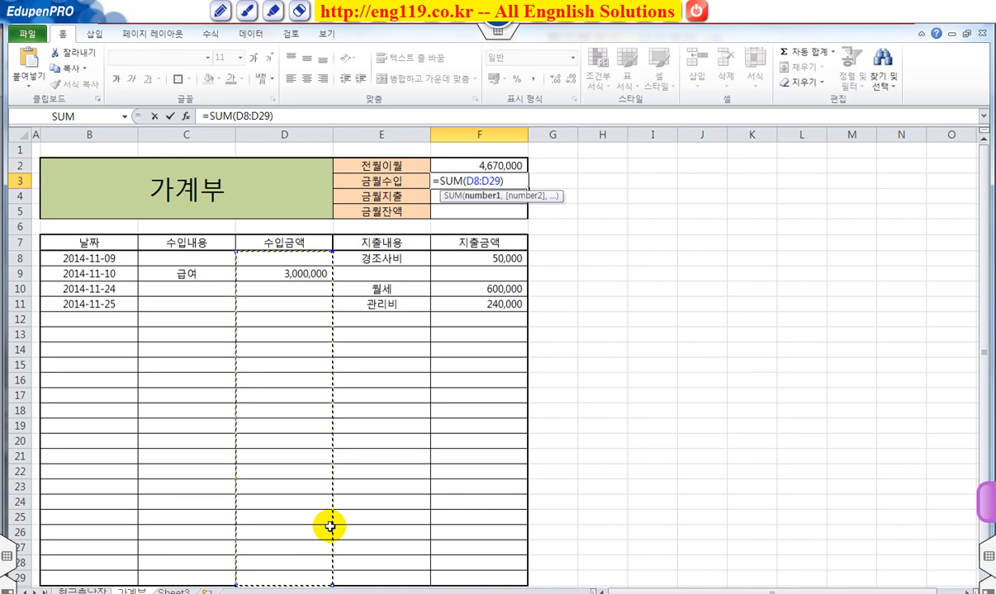
pyautogui.press('Return')
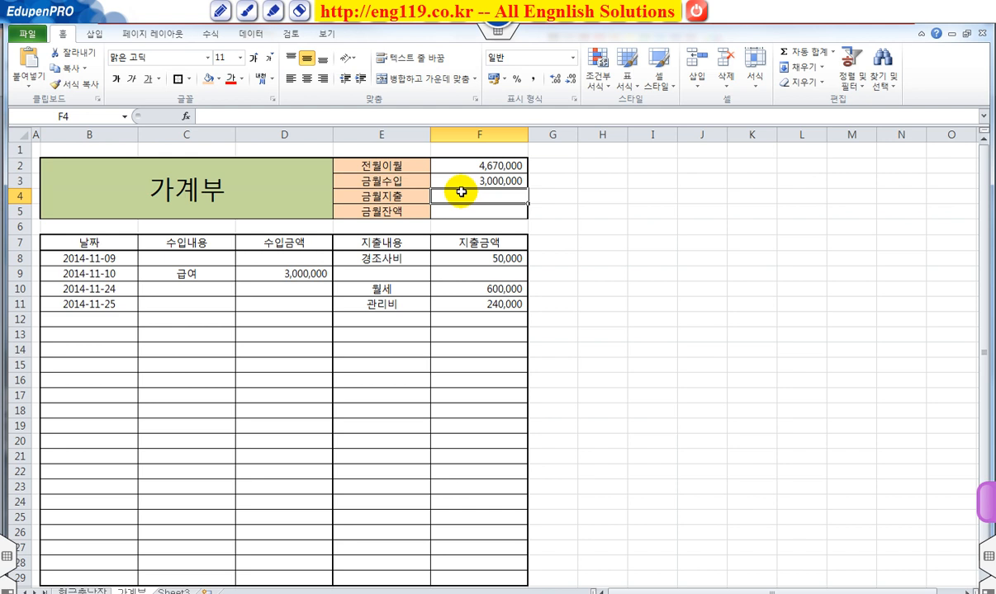
# Step: Calculate 금월지출 in F4 with AutoSum over the expense amounts in F8:F29
pyautogui.click(793, 50)
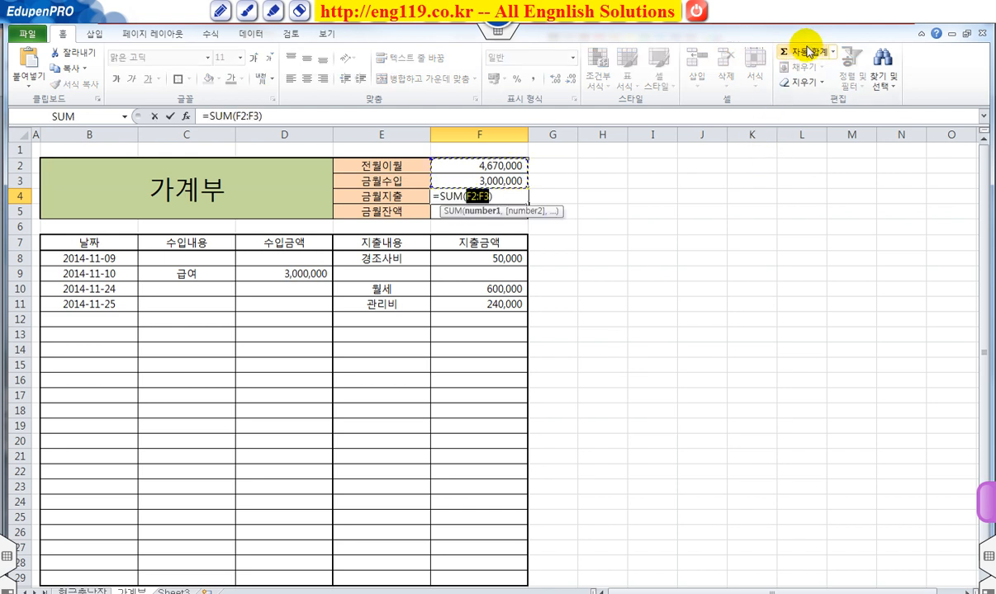
pyautogui.moveTo(475, 258); pyautogui.dragTo(475, 577)
pyautogui.press('Return')
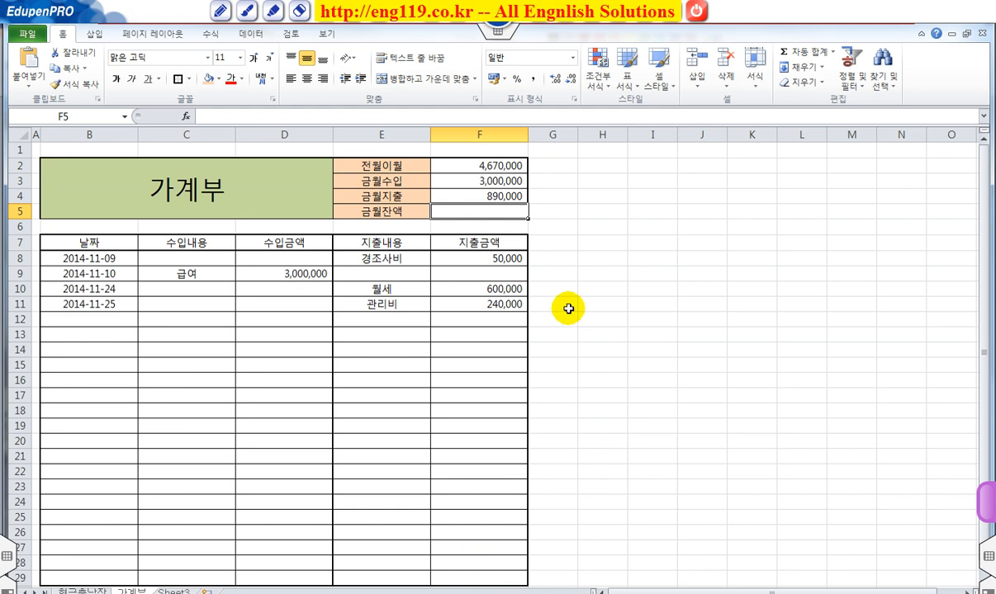
# Step: Enter the 금월잔액 formula =F2+F3-F4 in F5
pyautogui.moveTo(408, 206)
pyautogui.mouseDown()
pyautogui.moveTo(351, 208)
pyautogui.moveTo(371, 221)
pyautogui.moveTo(412, 211)
pyautogui.moveTo(520, 216)
pyautogui.mouseUp()
pyautogui.press('Delete')
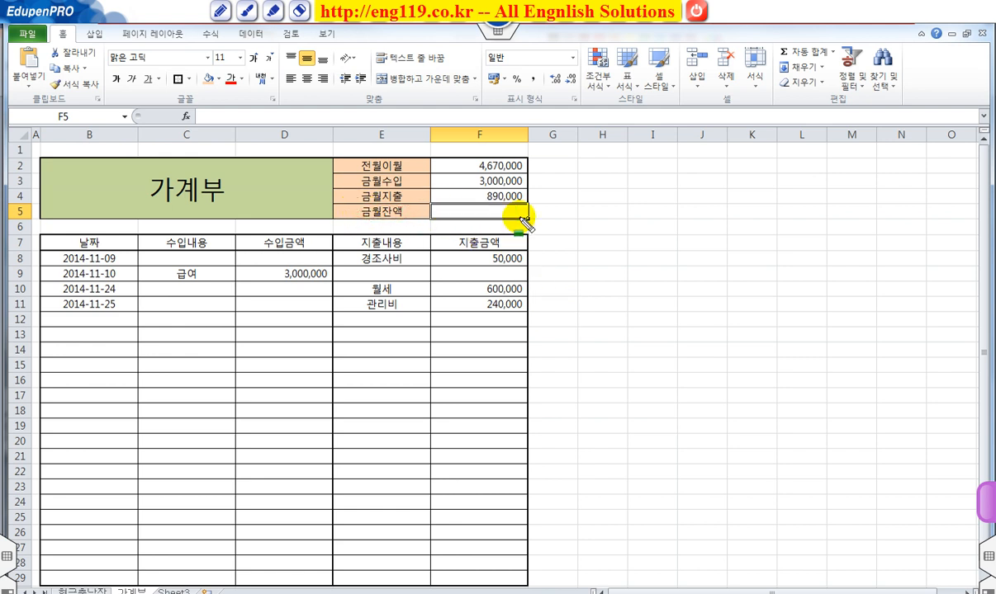
pyautogui.moveTo(471, 165)
pyautogui.mouseDown()
pyautogui.moveTo(519, 170)
pyautogui.moveTo(488, 179)
pyautogui.moveTo(521, 187)
pyautogui.moveTo(488, 196)
pyautogui.moveTo(523, 198)
pyautogui.mouseUp()
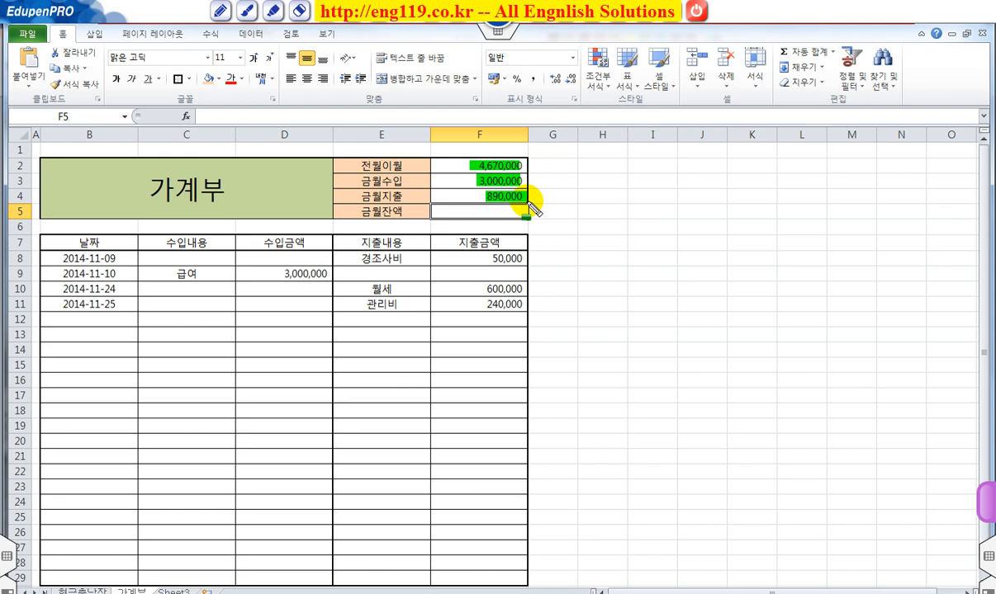
pyautogui.press('Escape')
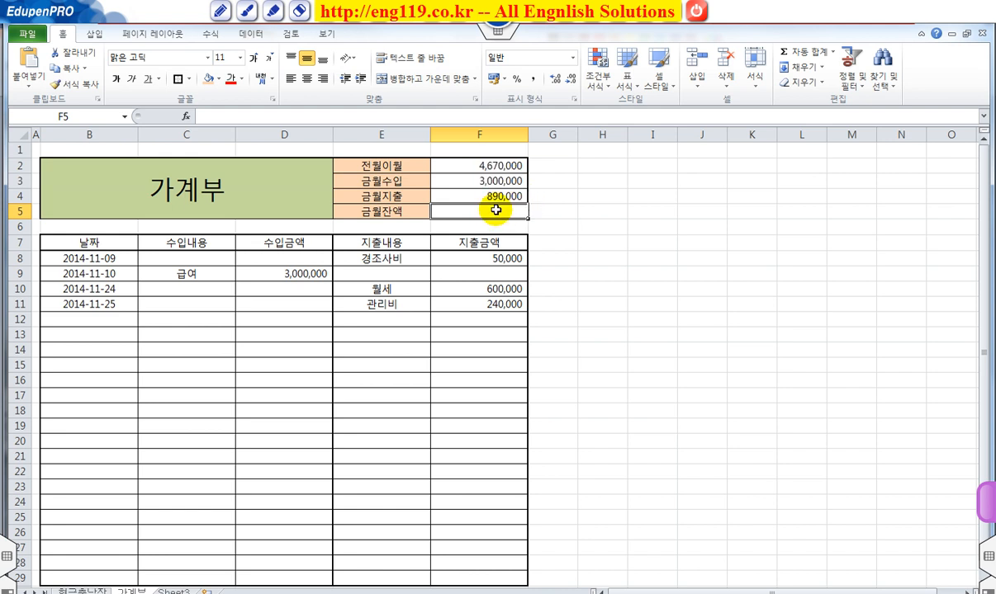
pyautogui.write('=')
pyautogui.click(501, 166)
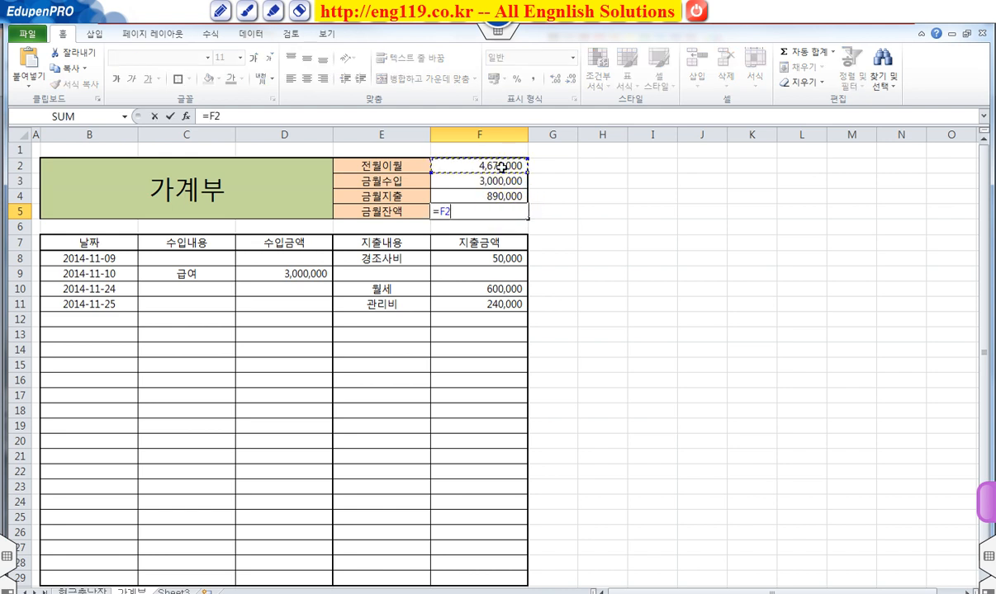
pyautogui.write('+')
pyautogui.click(469, 180)
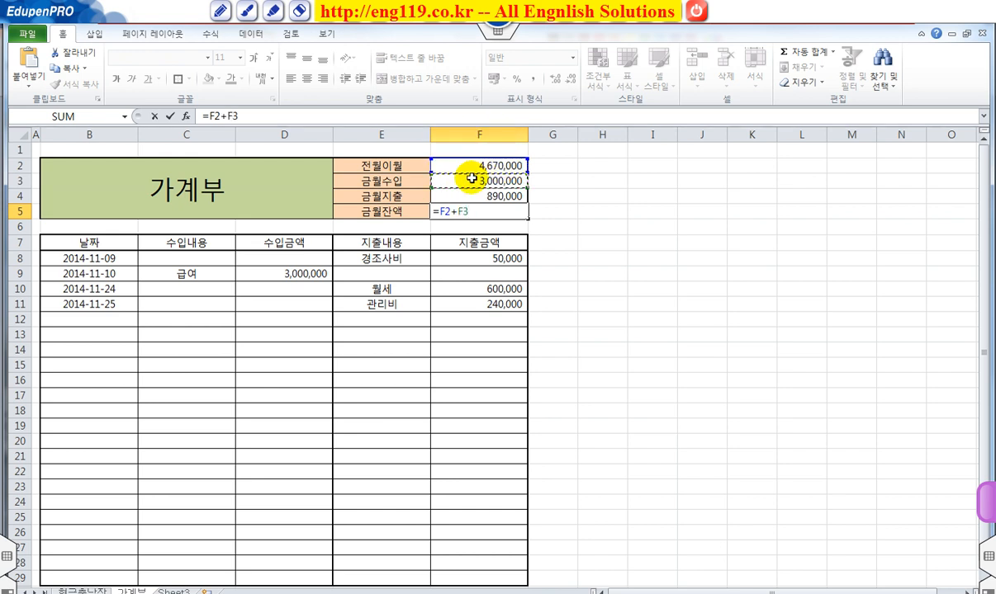
pyautogui.write('-')
pyautogui.click(486, 195)
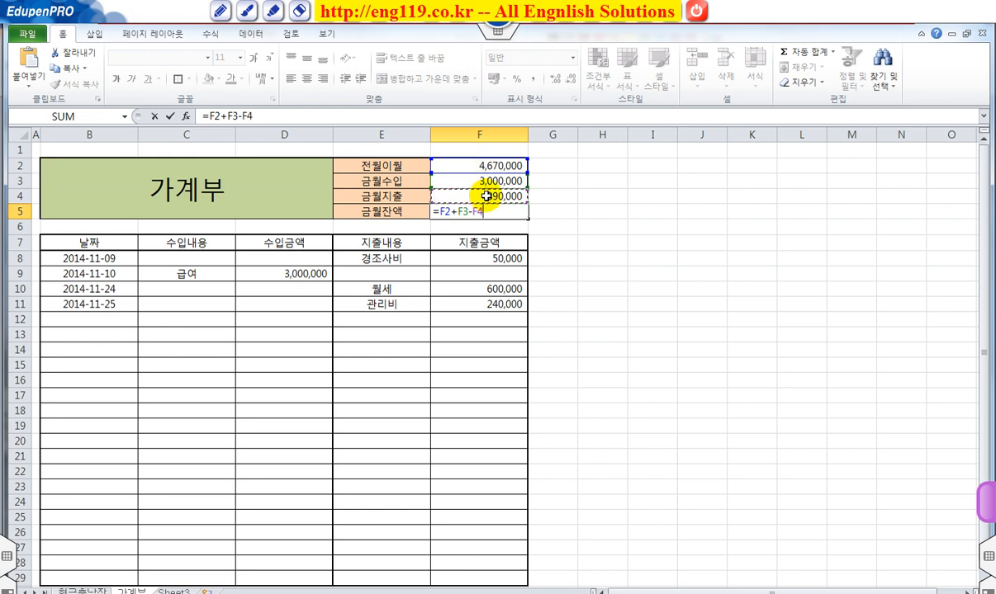
pyautogui.press('Return')
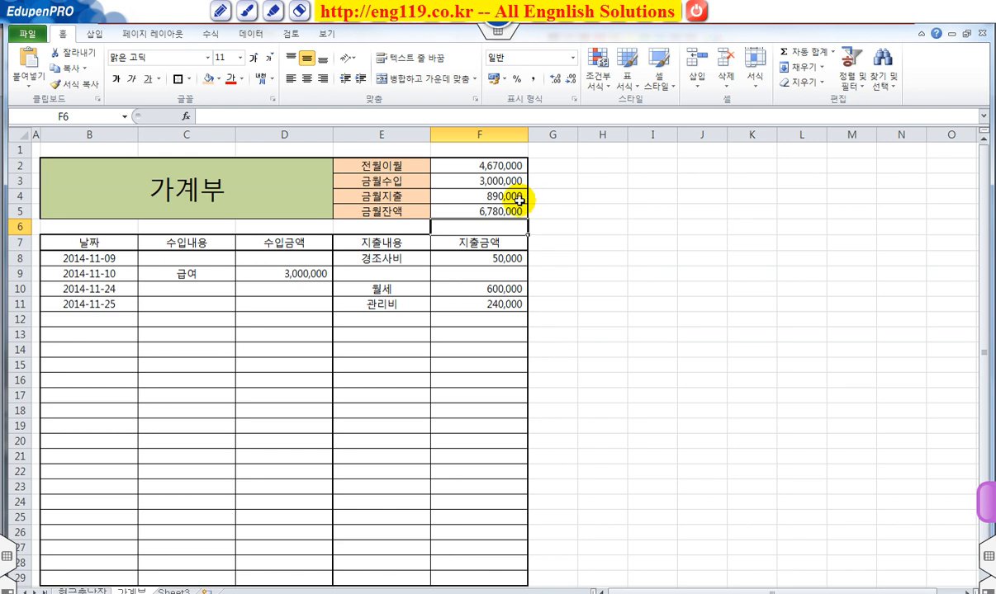
# Step: Set the single cell F6 as the print area
pyautogui.click(145, 39)
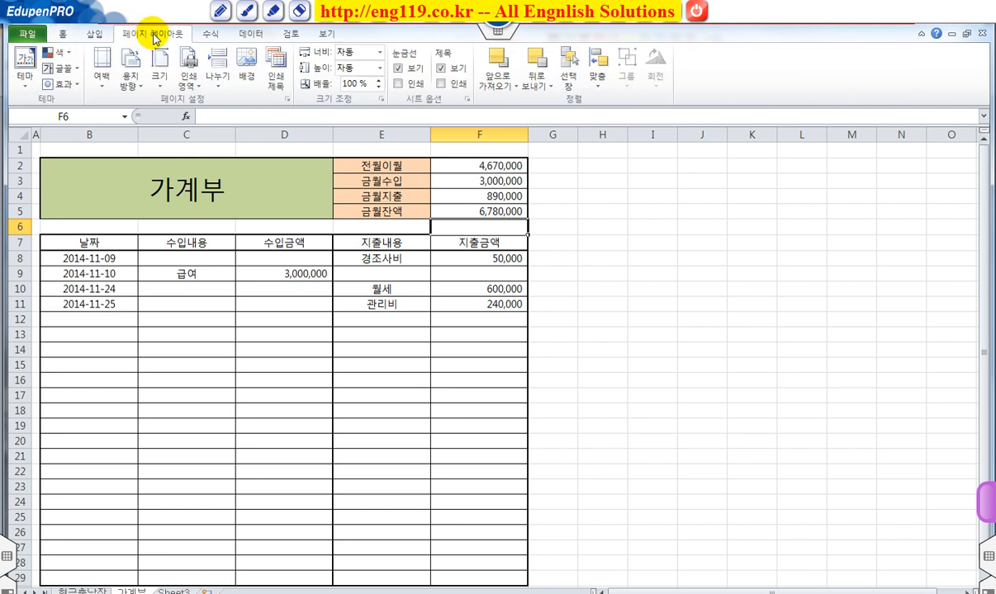
pyautogui.click(196, 88)
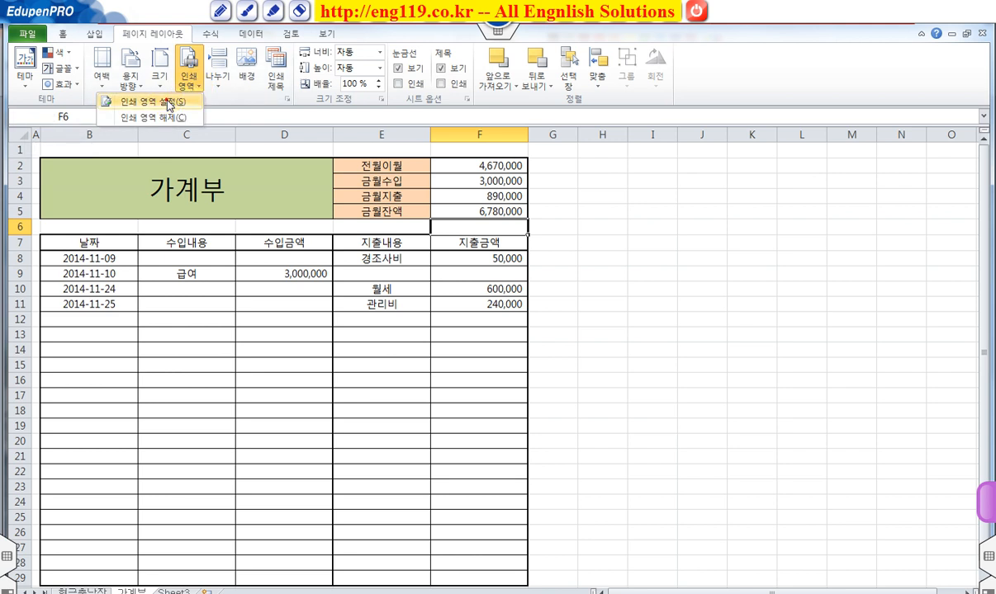
pyautogui.click(168, 102)
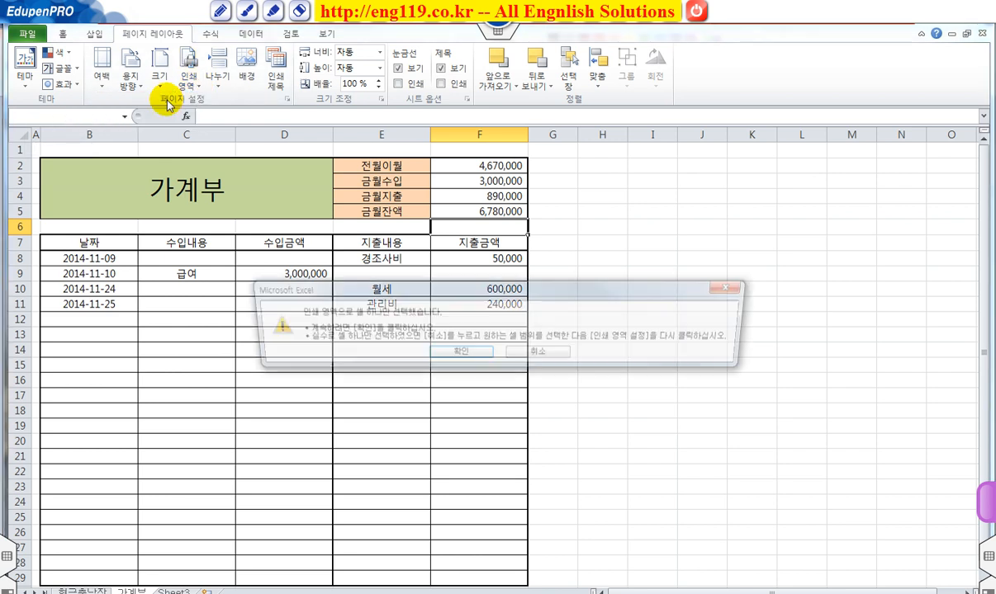
pyautogui.click(457, 356)
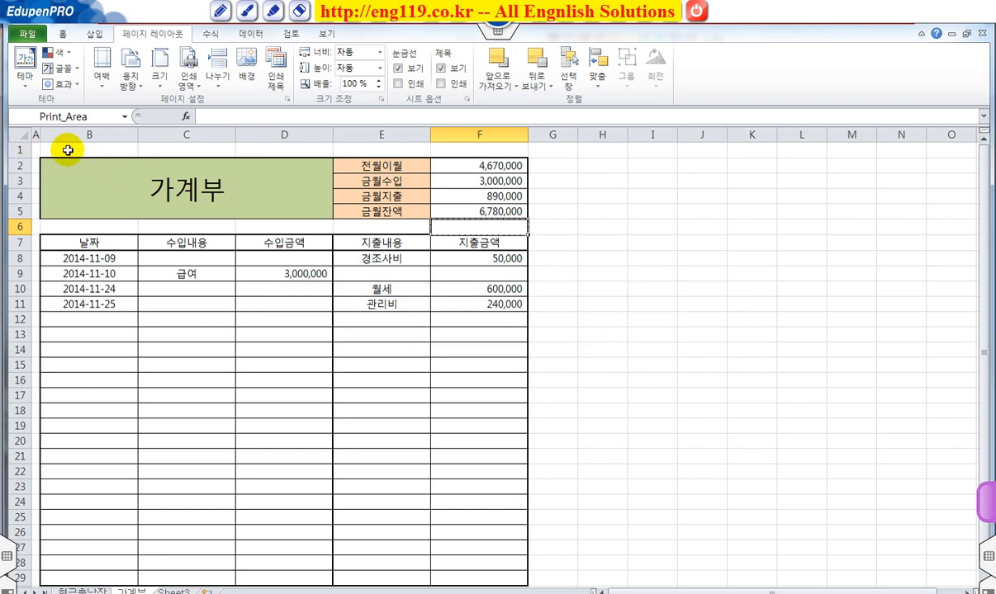
# Step: Set the whole account book, B2:F29, as the print area
pyautogui.moveTo(58, 158); pyautogui.dragTo(454, 518)
pyautogui.scroll(1, 404, 445)
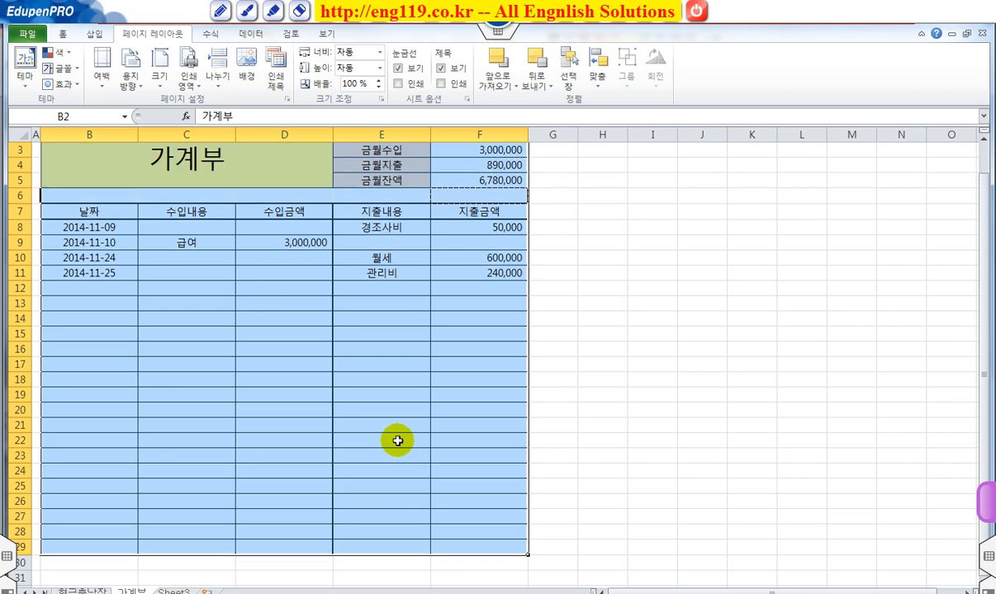
pyautogui.click(188, 76)
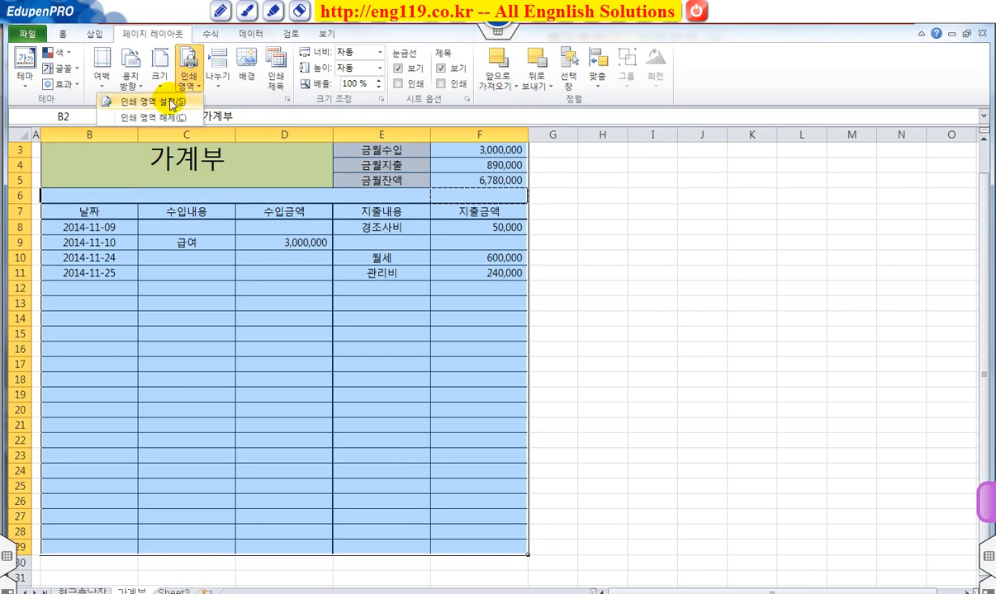
pyautogui.click(168, 100)
pyautogui.click(238, 239)
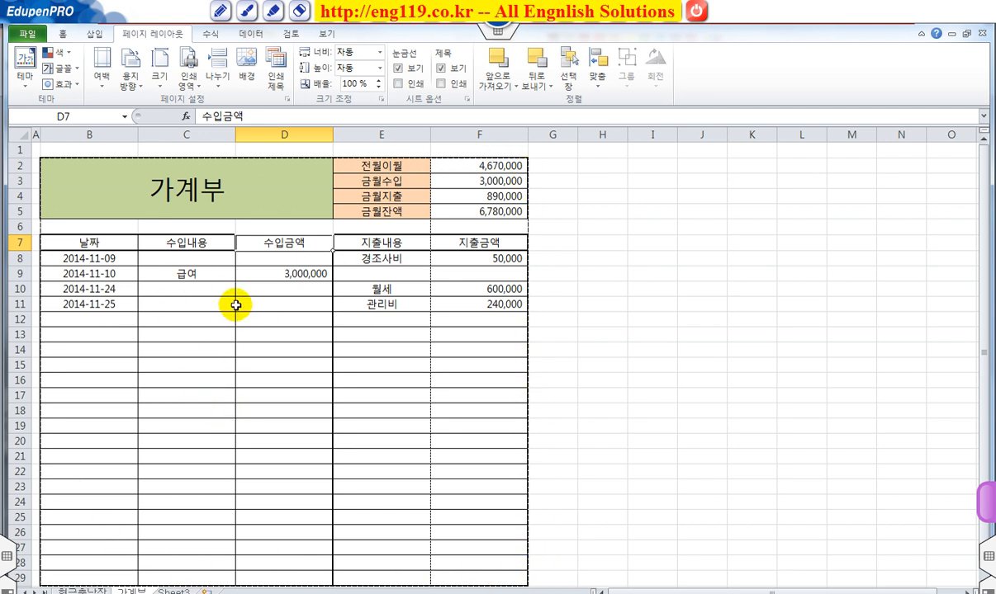
# Step: Examine in Page Layout view how the account book is divided across printed pages
pyautogui.click(330, 36)
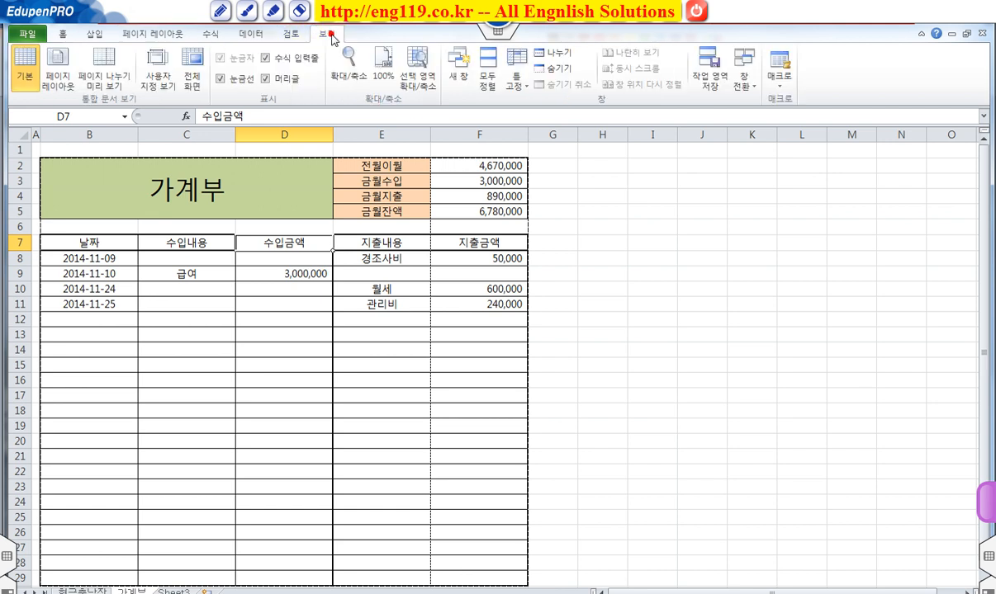
pyautogui.click(58, 86)
pyautogui.scroll(-3, 373, 322)
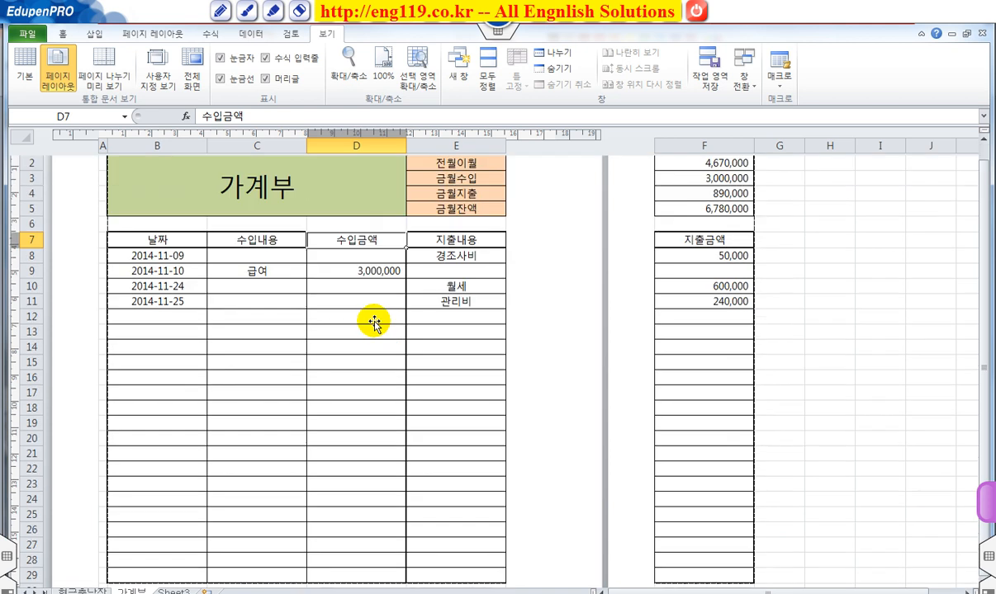
pyautogui.scroll(1, 373, 322)
pyautogui.scroll(2, 372, 322)
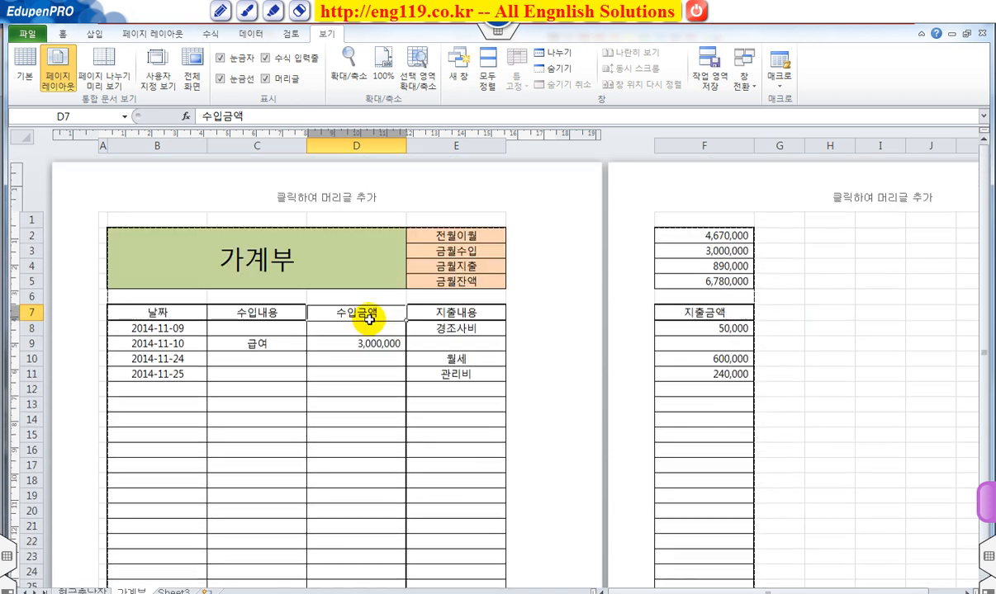
pyautogui.scroll(-1, 369, 322)
pyautogui.scroll(1, 367, 318)
pyautogui.moveTo(104, 223)
pyautogui.mouseDown()
pyautogui.moveTo(551, 538)
pyautogui.moveTo(563, 573)
pyautogui.mouseUp()
pyautogui.moveTo(645, 220)
pyautogui.mouseDown()
pyautogui.moveTo(661, 289)
pyautogui.moveTo(754, 526)
pyautogui.mouseUp()
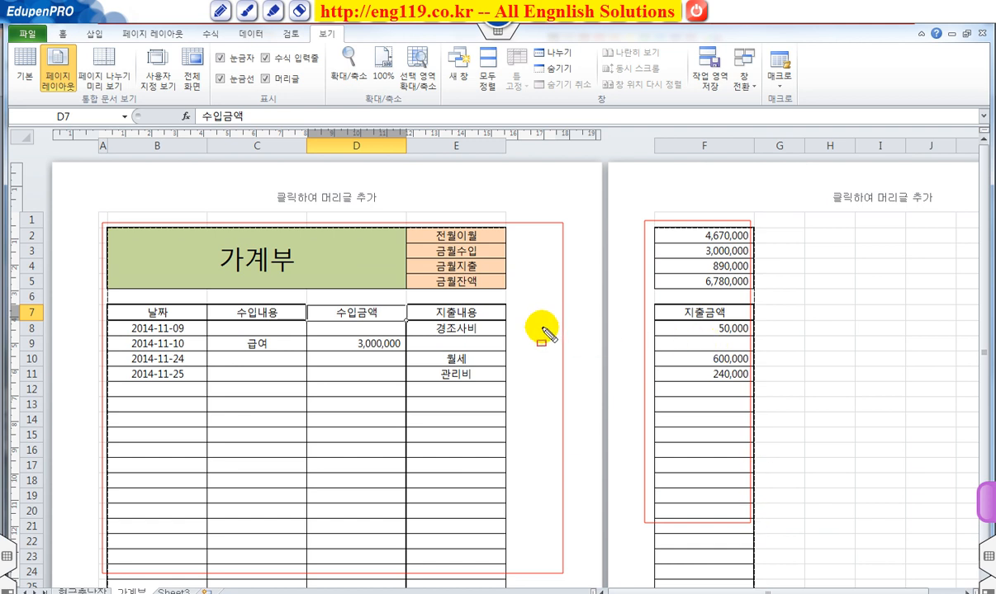
pyautogui.press('Escape')
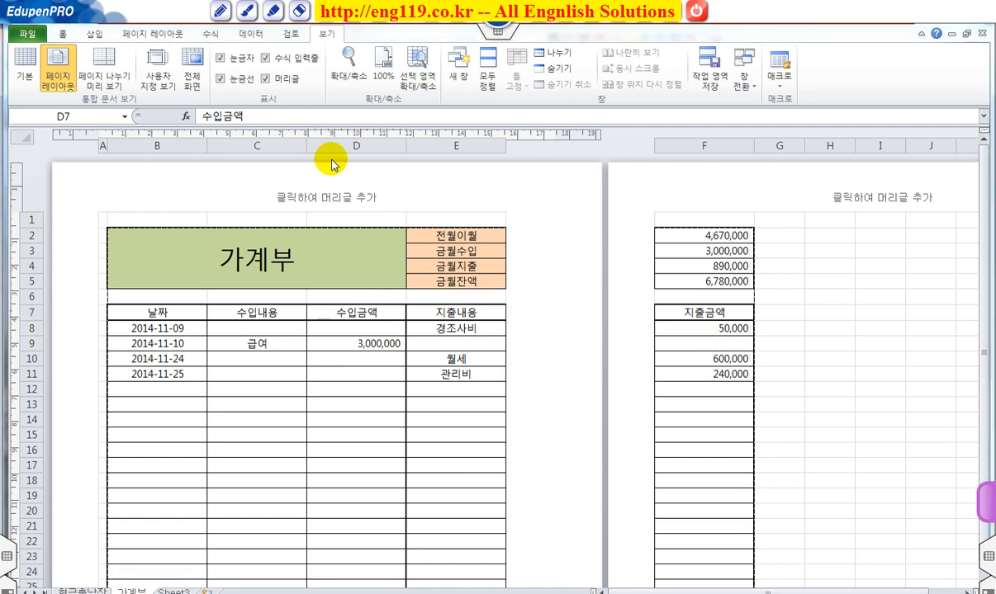
# Step: In Page Break Preview, move the vertical page break between columns E and F to the right edge of column F
pyautogui.click(110, 72)
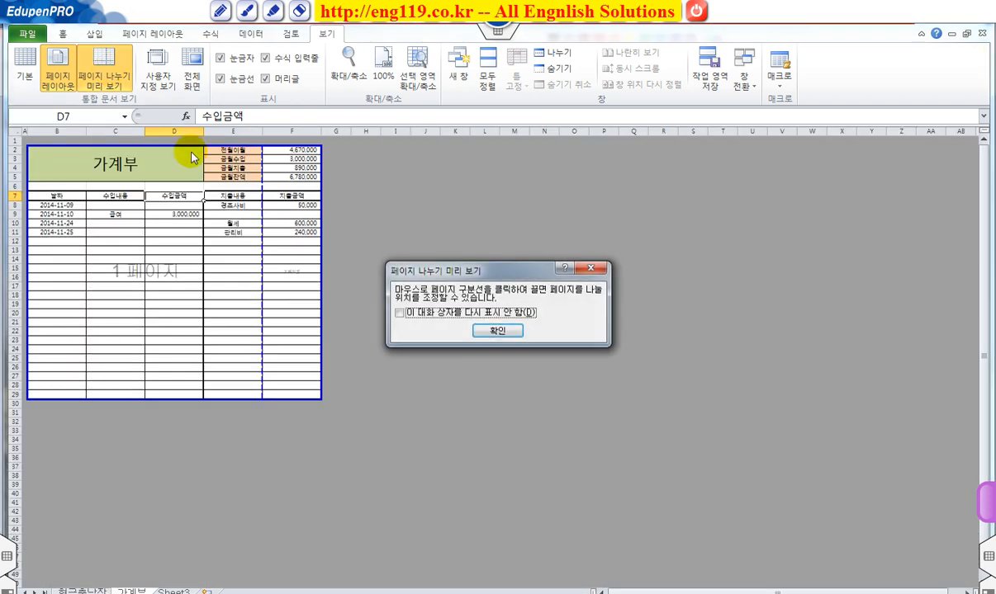
pyautogui.click(483, 331)
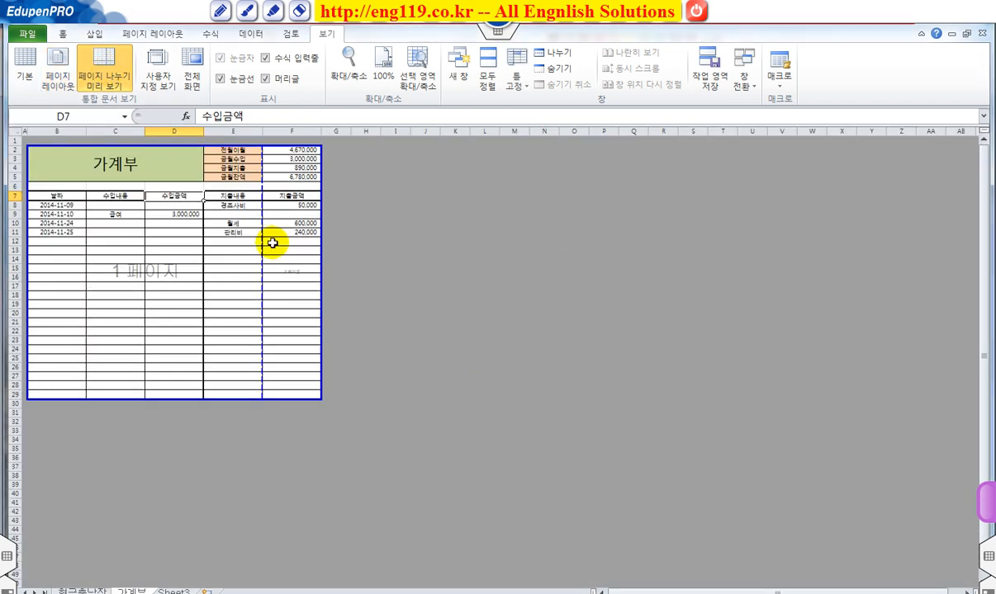
pyautogui.moveTo(262, 151)
pyautogui.mouseDown()
pyautogui.moveTo(283, 327)
pyautogui.moveTo(270, 407)
pyautogui.mouseUp()
pyautogui.moveTo(109, 258); pyautogui.dragTo(182, 283)
pyautogui.moveTo(278, 266); pyautogui.dragTo(311, 277)
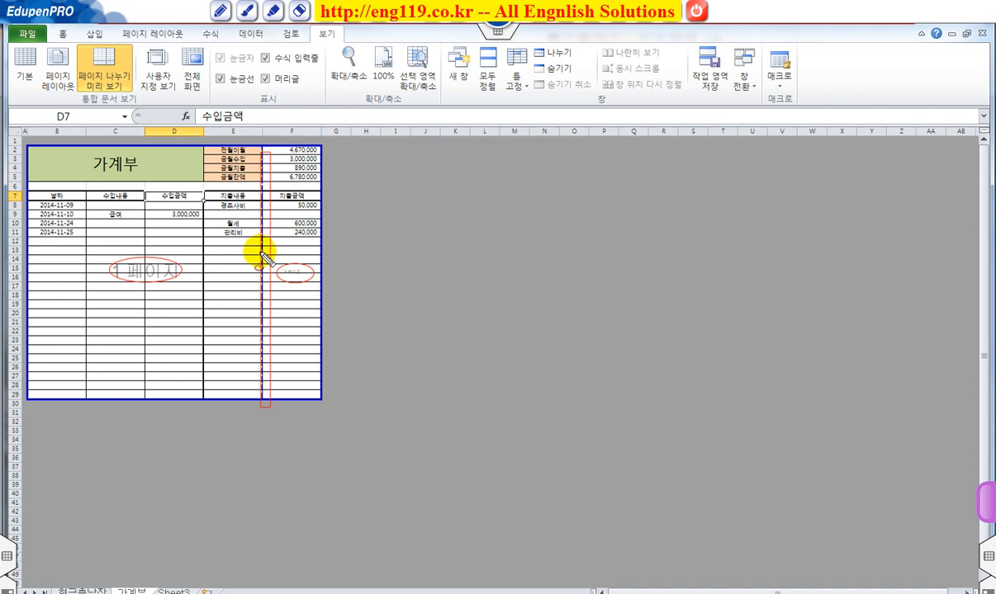
pyautogui.moveTo(262, 253); pyautogui.dragTo(317, 252)
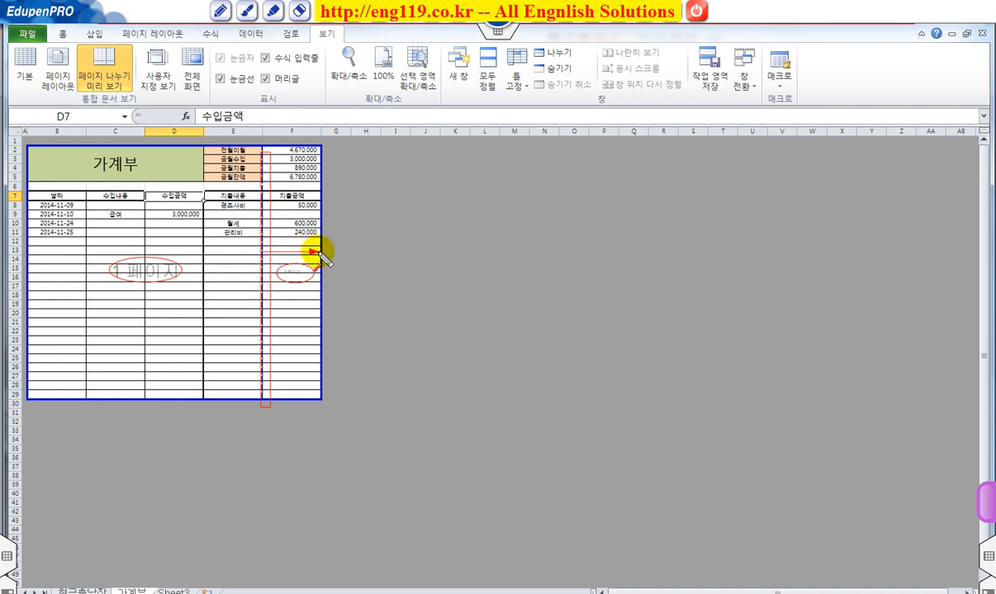
pyautogui.press('Escape')
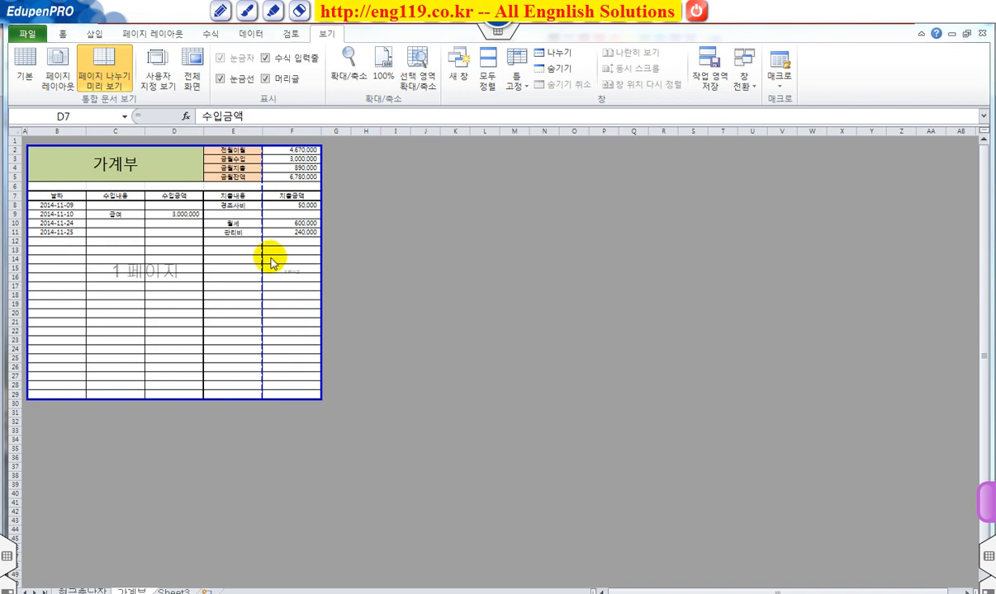
pyautogui.click(261, 259)
pyautogui.moveTo(262, 259); pyautogui.dragTo(315, 270)
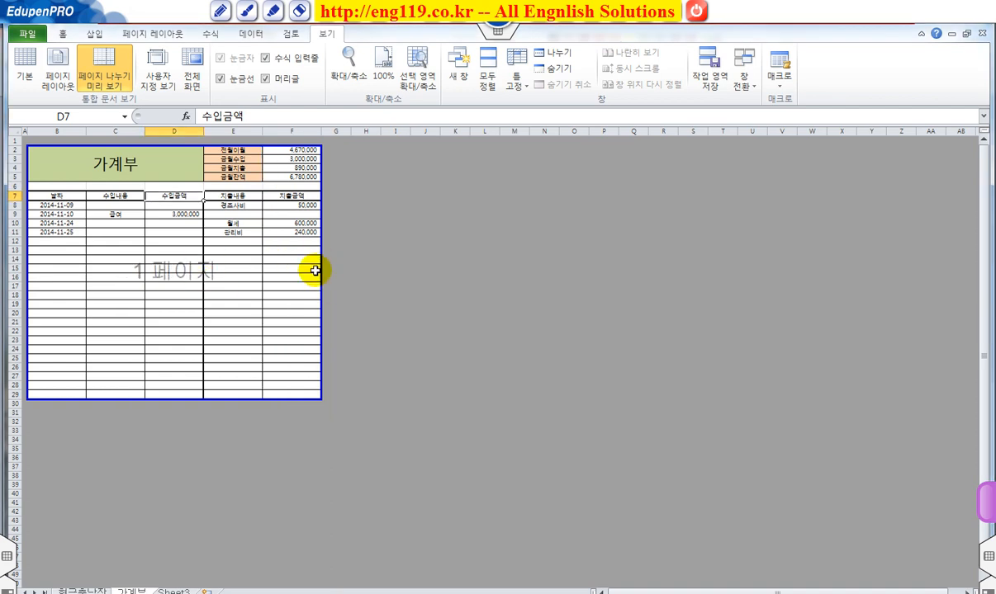
# Step: Check the account book's pages in Page Layout view and return to Normal view
pyautogui.click(56, 79)
pyautogui.scroll(-3, 448, 334)
pyautogui.scroll(3, 449, 334)
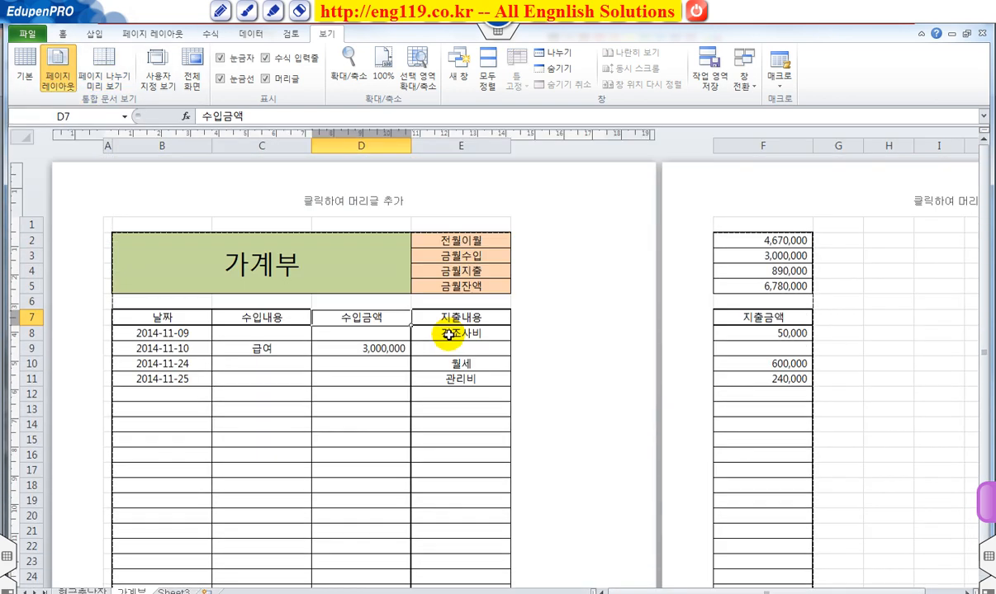
pyautogui.click(25, 65)
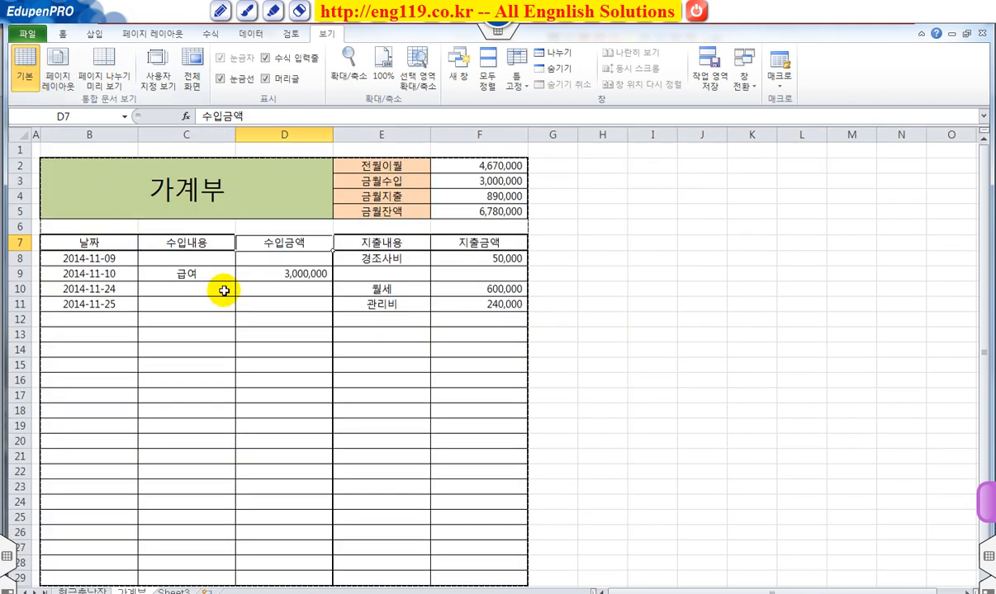
# Step: Compare how the account book is divided into pages in Page Break Preview and Page Layout view
pyautogui.click(56, 76)
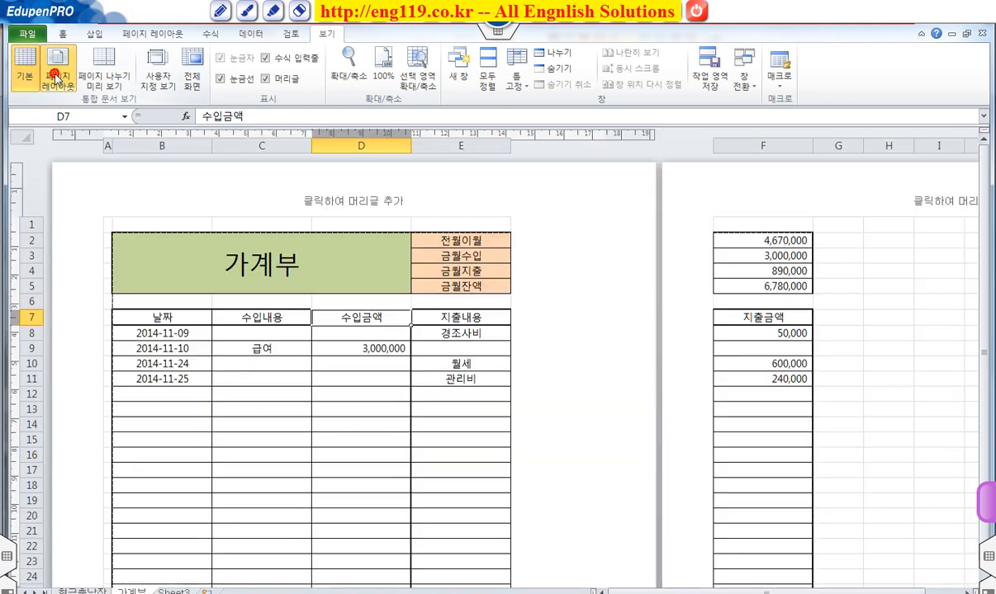
pyautogui.click(110, 82)
pyautogui.click(494, 331)
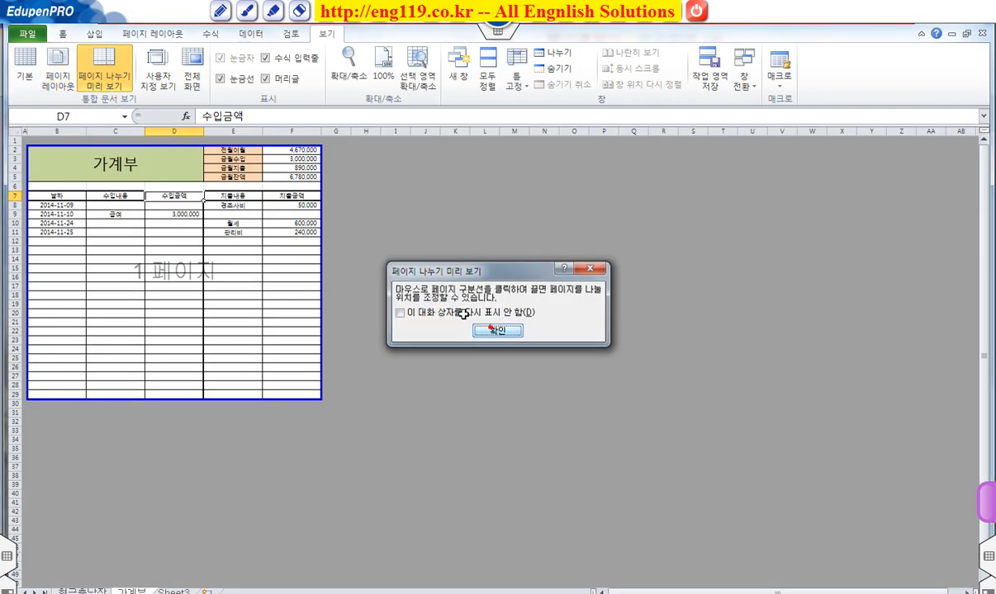
pyautogui.click(58, 76)
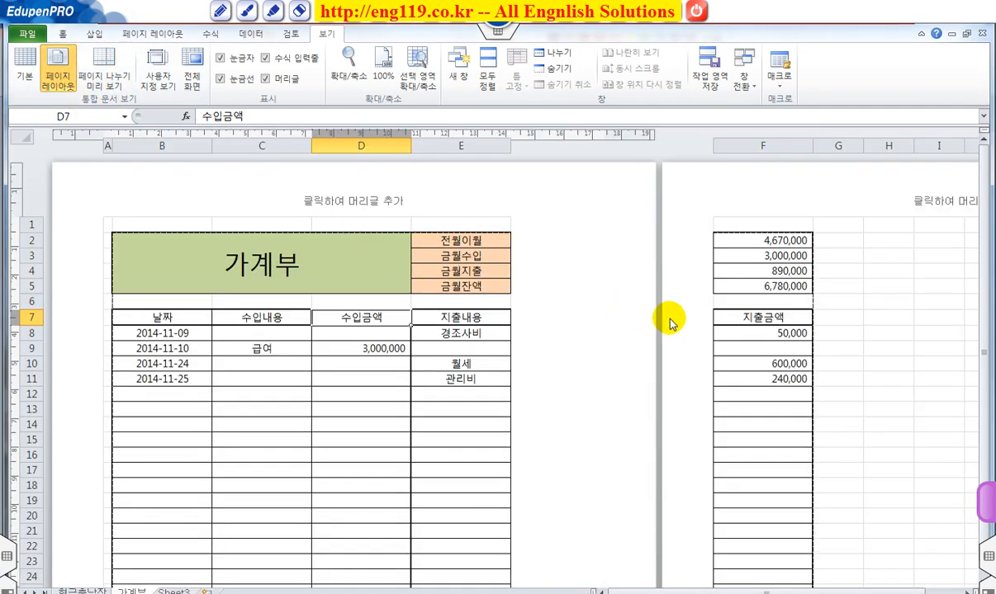
pyautogui.scroll(-1, 671, 323)
pyautogui.scroll(1, 671, 324)
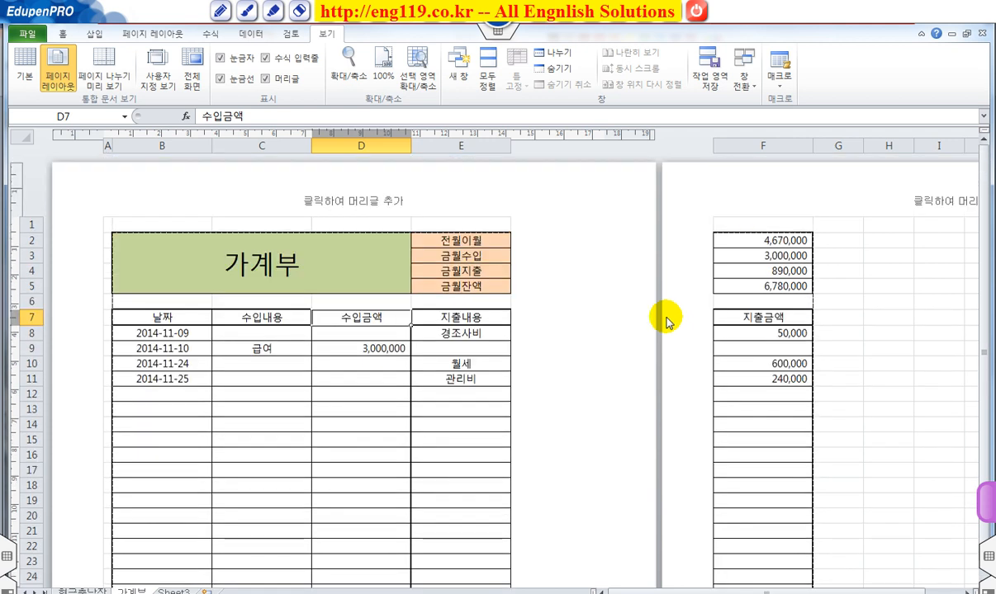
pyautogui.scroll(-1, 667, 322)
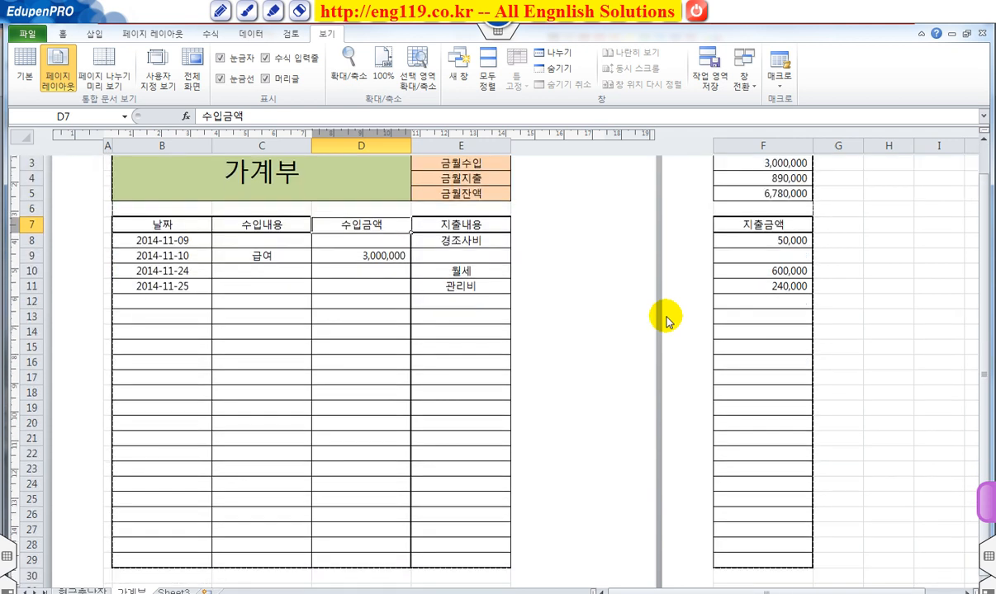
pyautogui.scroll(1, 667, 322)
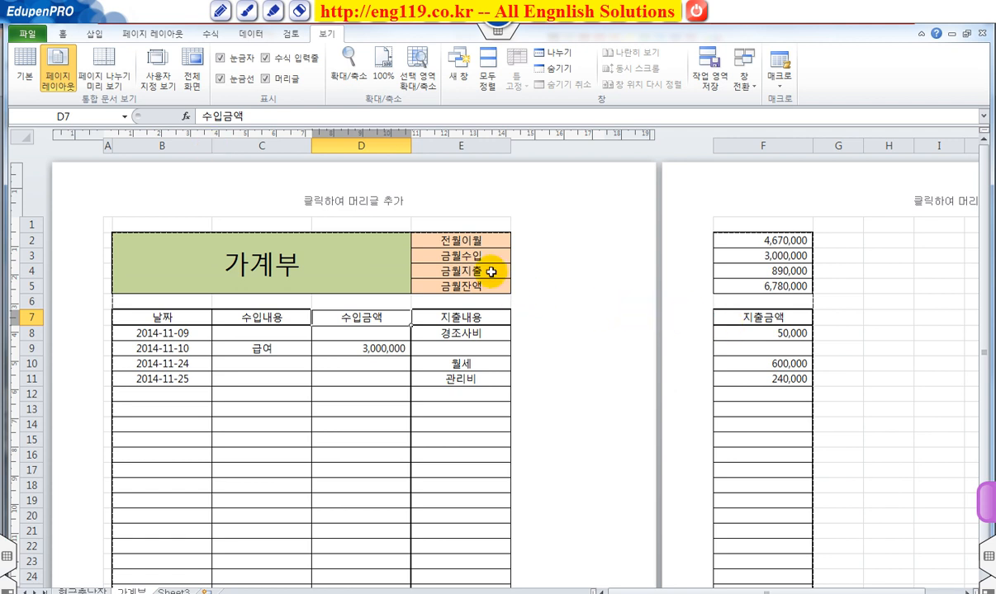
# Step: Narrow columns C, D and E in Page Layout view so that column F fits on the first page
pyautogui.click(459, 204)
pyautogui.click(345, 168)
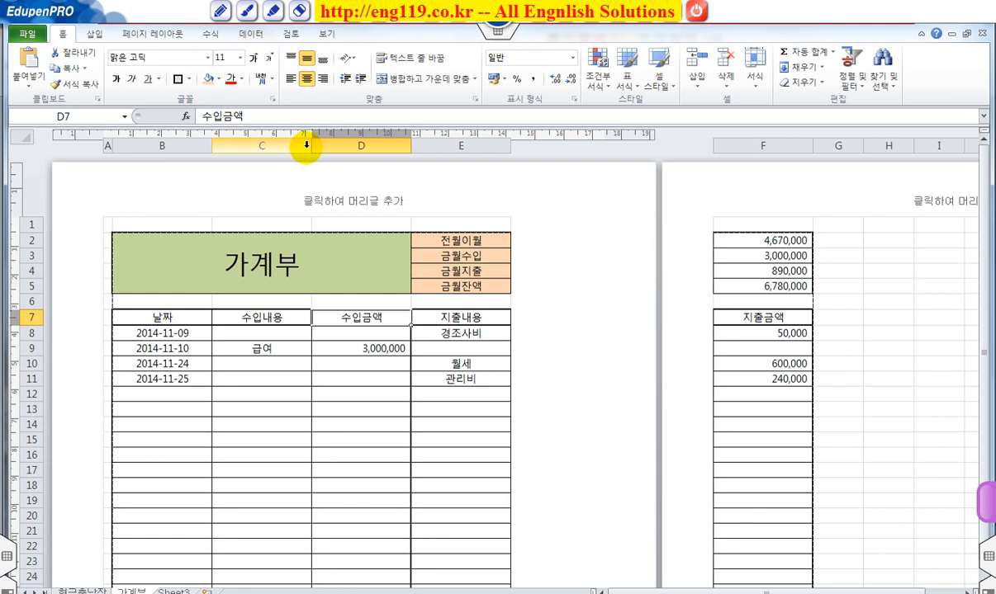
pyautogui.moveTo(310, 148); pyautogui.dragTo(294, 148)
pyautogui.moveTo(393, 148); pyautogui.dragTo(381, 150)
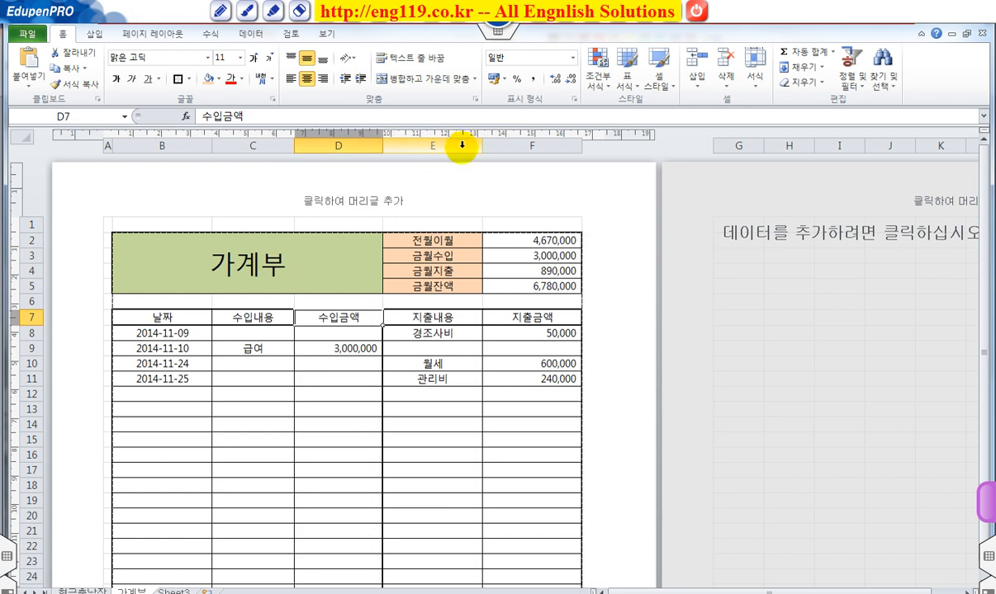
pyautogui.moveTo(481, 145); pyautogui.dragTo(476, 150)
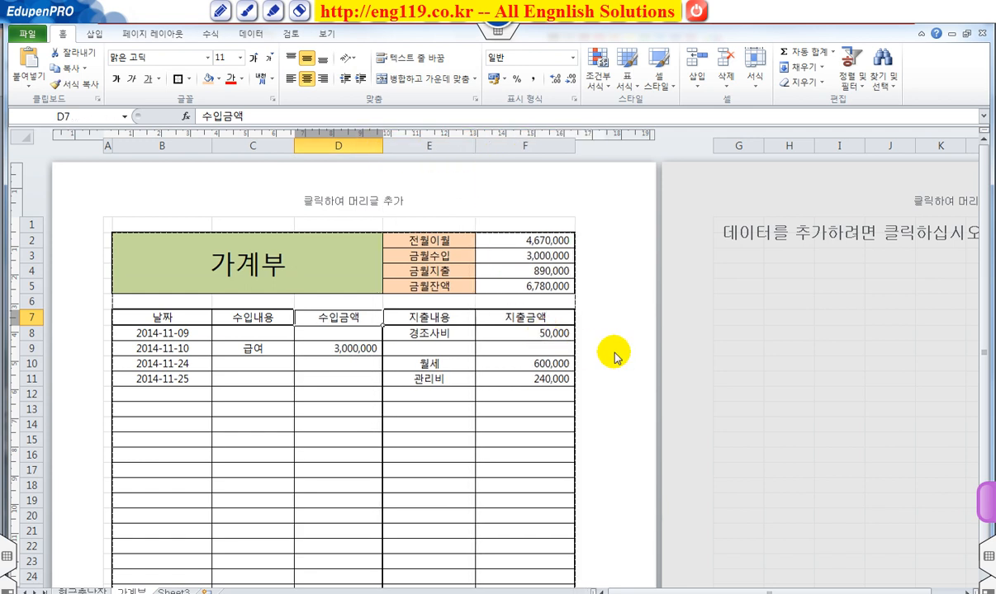
# Step: Select rows 7 to 29 of the account book and increase their height uniformly
pyautogui.scroll(-3, 615, 355)
pyautogui.scroll(-7, 615, 355)
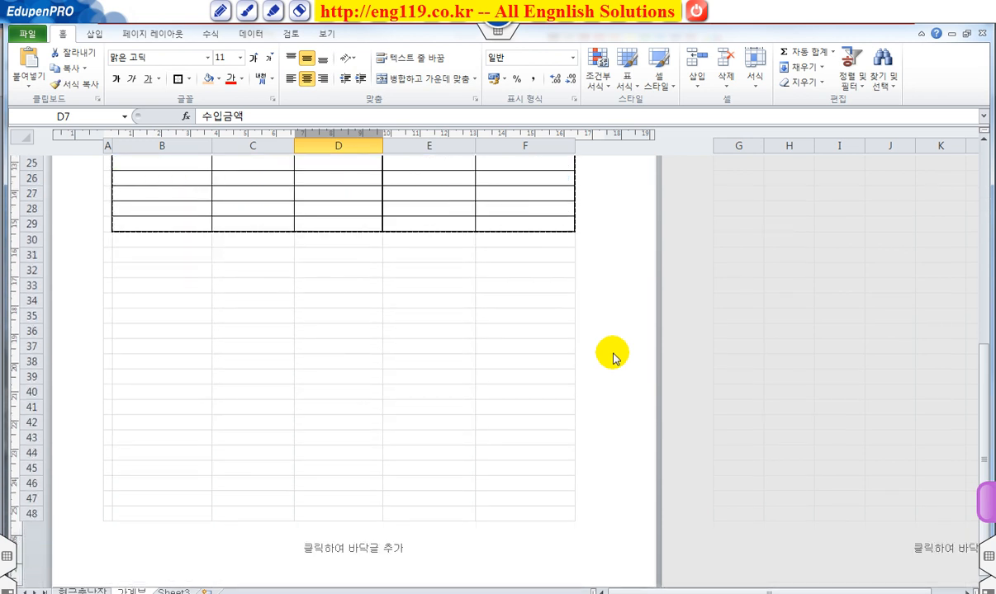
pyautogui.scroll(5, 614, 357)
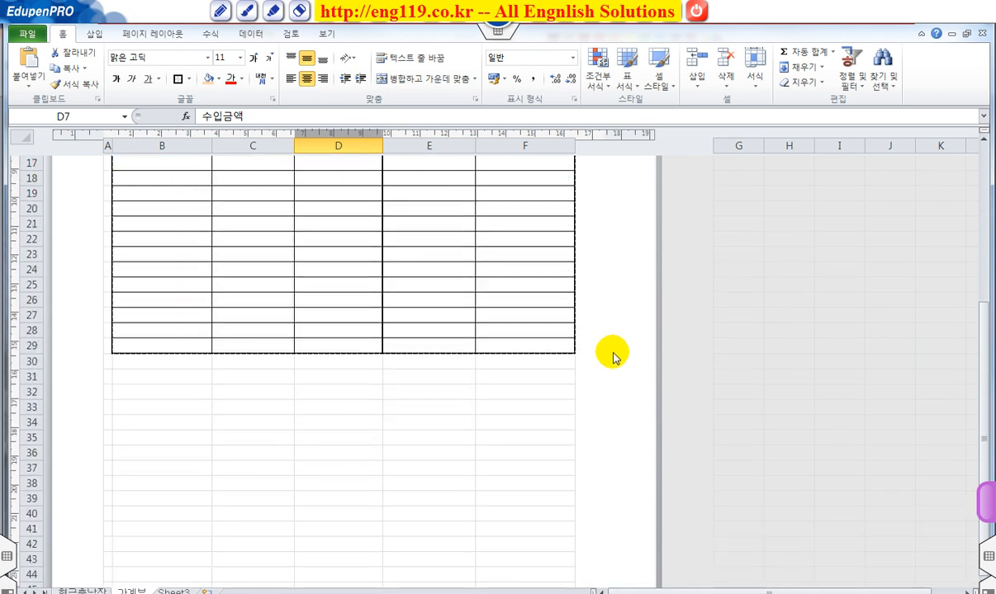
pyautogui.scroll(4, 611, 353)
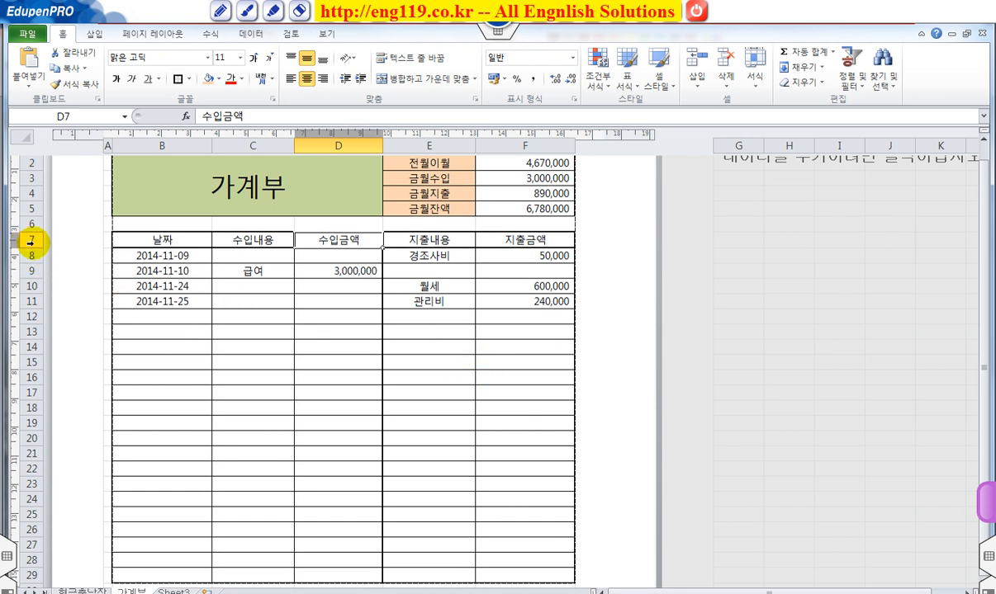
pyautogui.moveTo(30, 239); pyautogui.dragTo(31, 570)
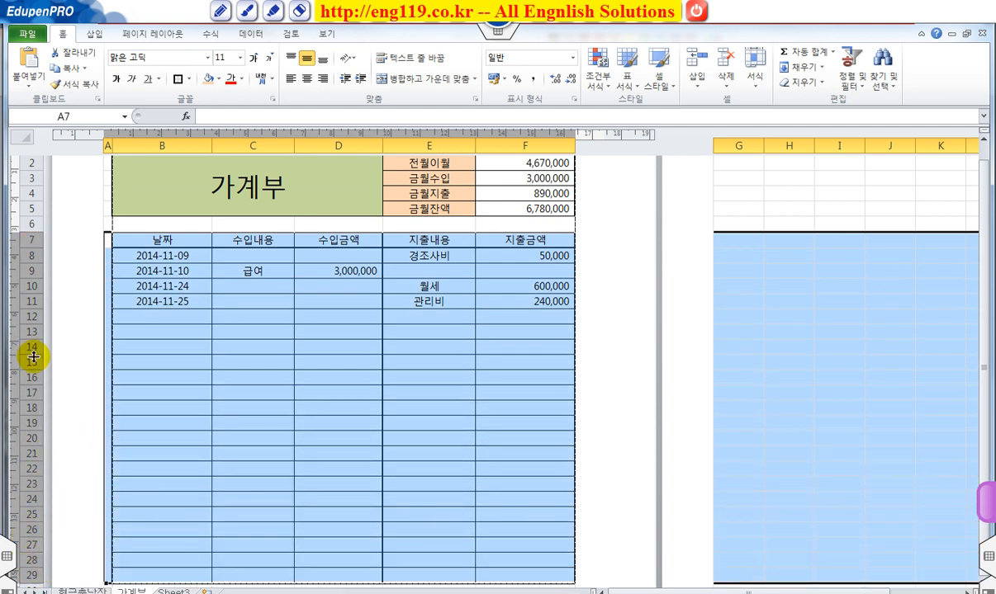
pyautogui.moveTo(36, 385); pyautogui.dragTo(33, 392)
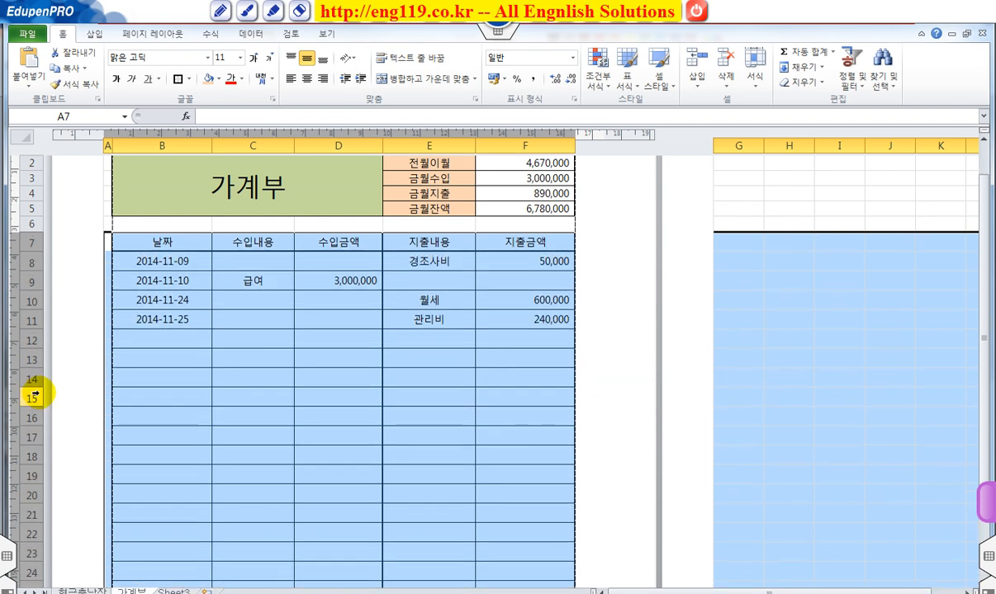
# Step: Increase the height of rows 7 to 29 further until the table nearly fills the page, and clear the row selection
pyautogui.scroll(-7, 36, 396)
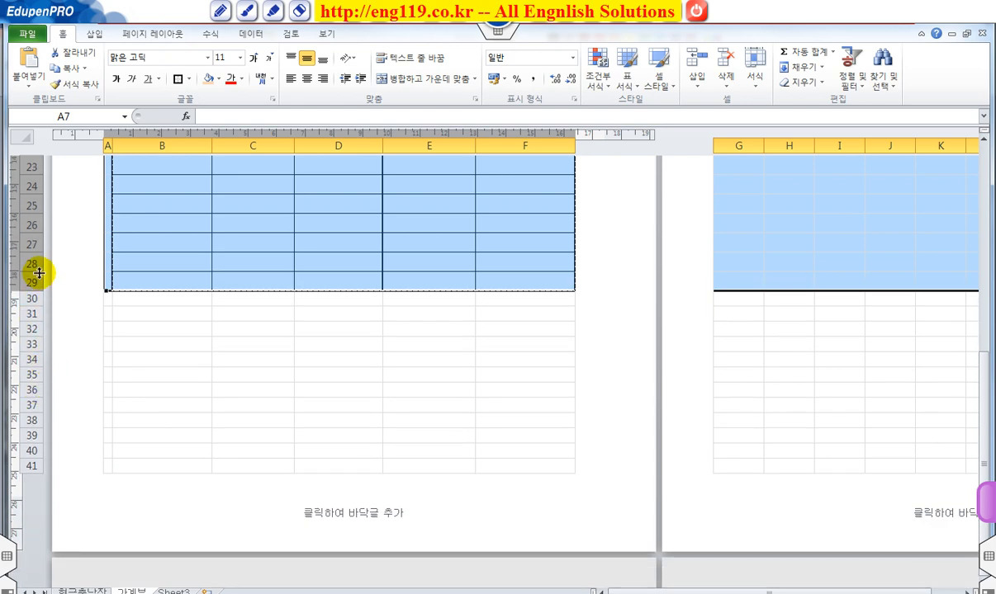
pyautogui.moveTo(39, 272)
pyautogui.mouseDown()
pyautogui.moveTo(33, 260)
pyautogui.moveTo(31, 277)
pyautogui.mouseUp()
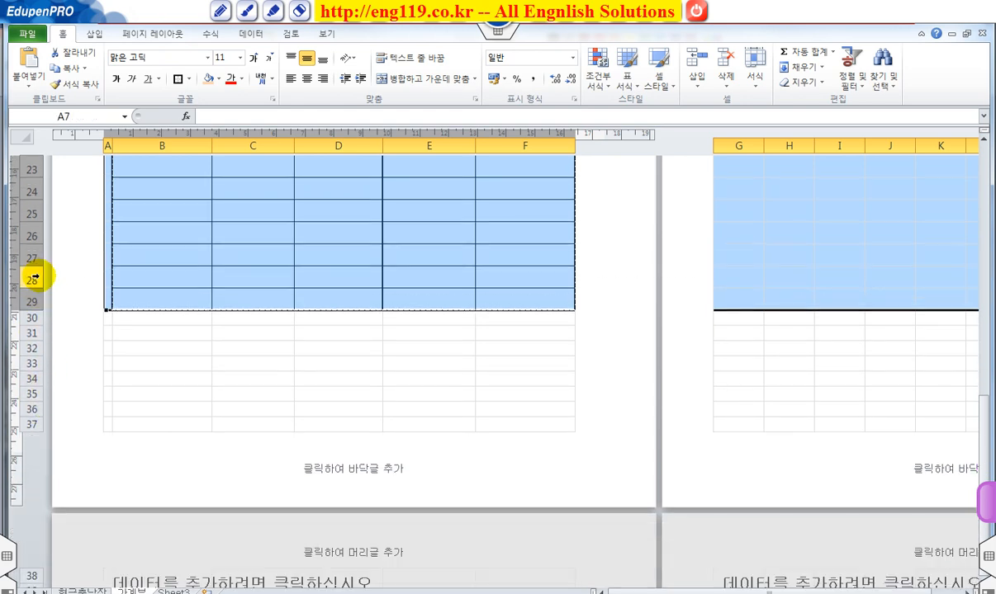
pyautogui.scroll(-2, 81, 361)
pyautogui.scroll(-2, 99, 388)
pyautogui.scroll(2, 100, 392)
pyautogui.scroll(6, 101, 392)
pyautogui.scroll(-4, 100, 392)
pyautogui.moveTo(37, 353); pyautogui.dragTo(32, 357)
pyautogui.click(258, 406)
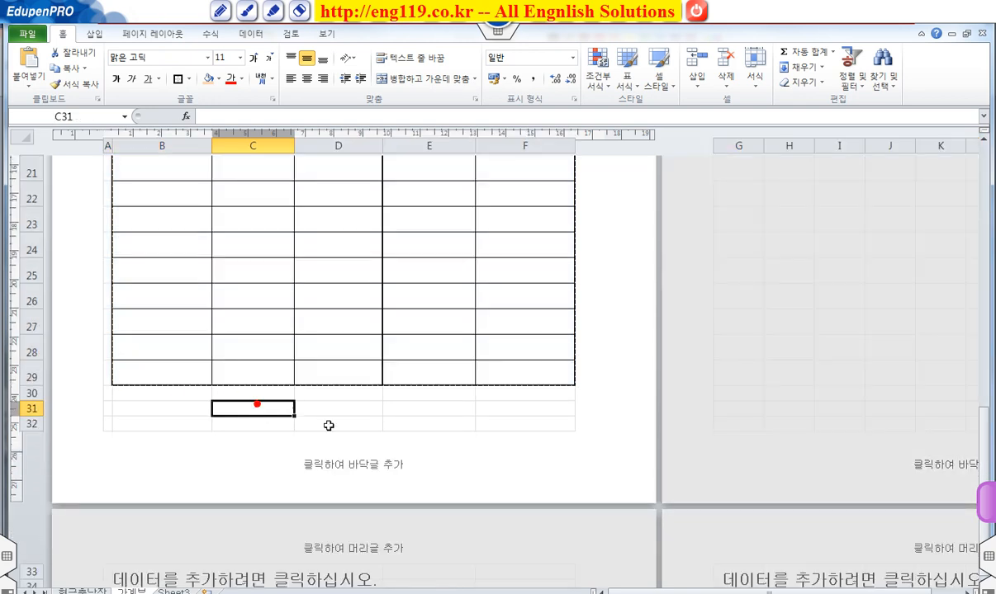
# Step: Open Page Setup and preview how the account book prints
pyautogui.scroll(7, 355, 416)
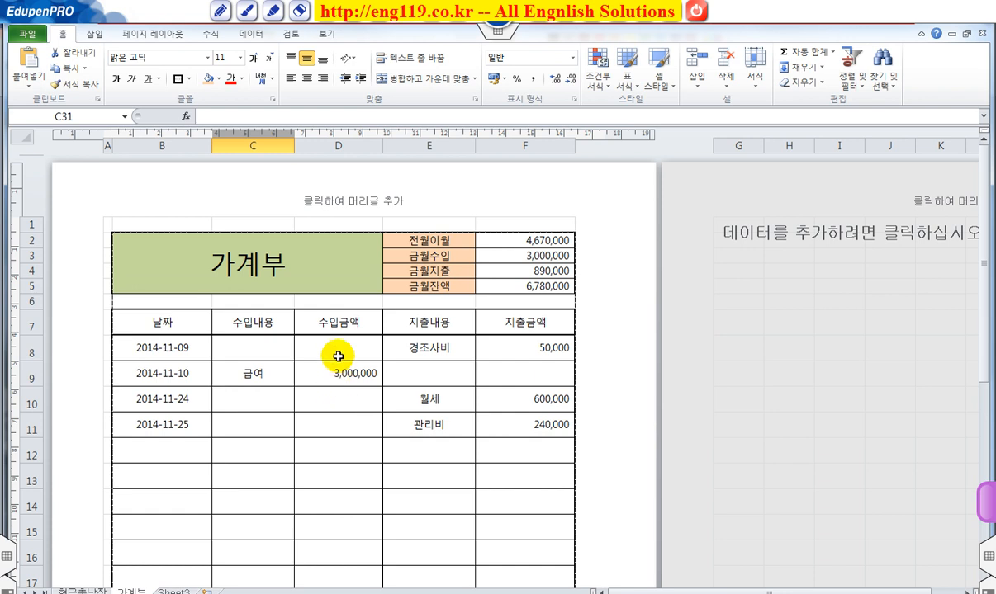
pyautogui.click(136, 34)
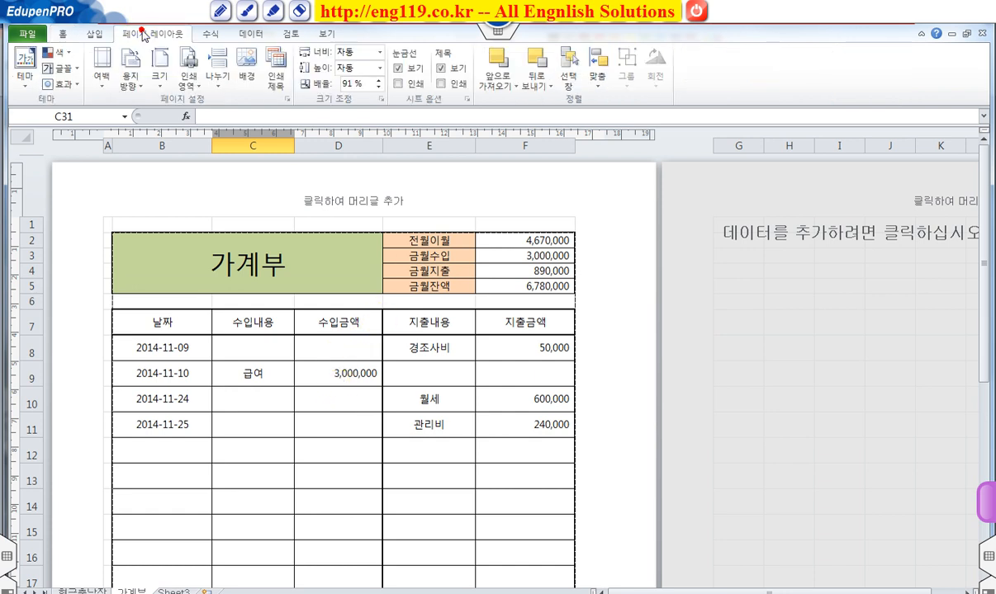
pyautogui.click(288, 100)
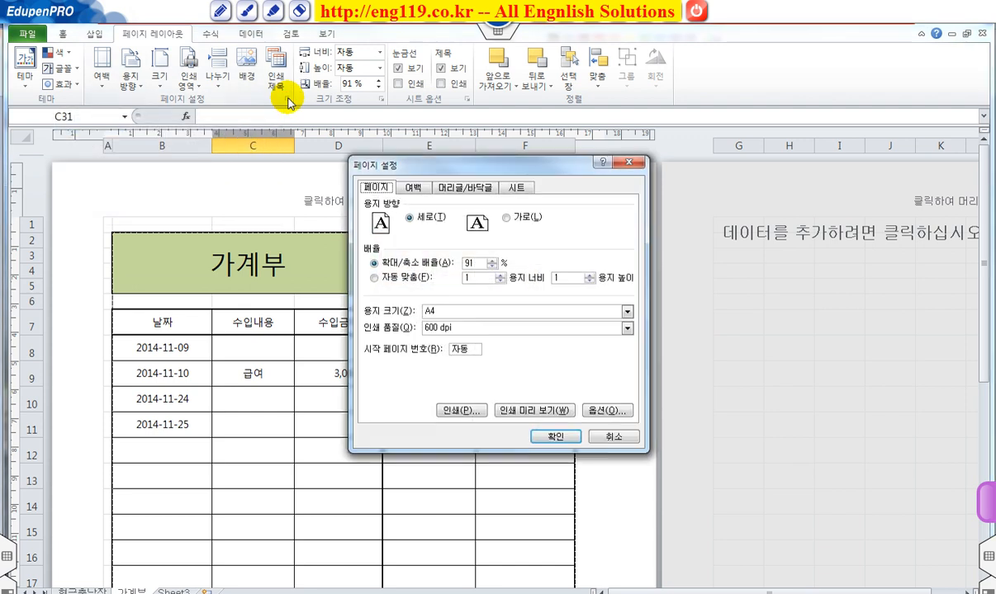
pyautogui.click(533, 411)
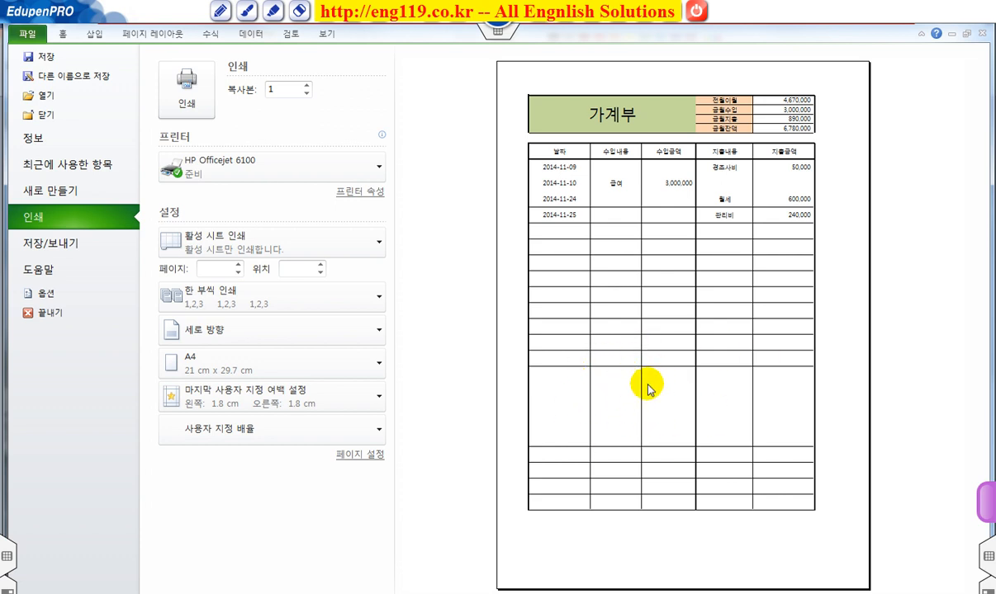
pyautogui.click(616, 384)
pyautogui.click(616, 383)
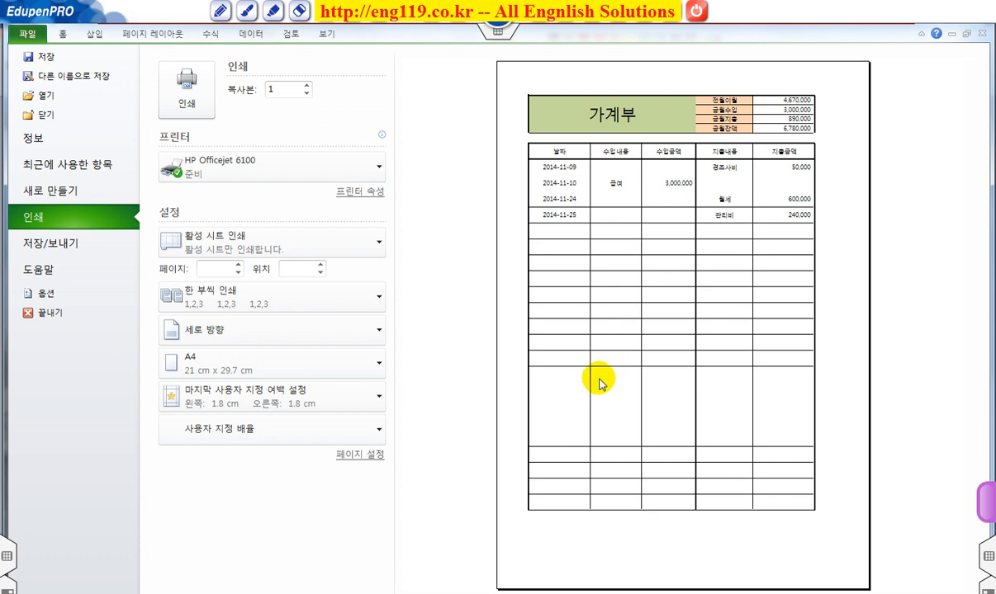
# Step: Set the print scaling to actual size (현재 설정된 용지)
pyautogui.click(234, 429)
pyautogui.click(235, 235)
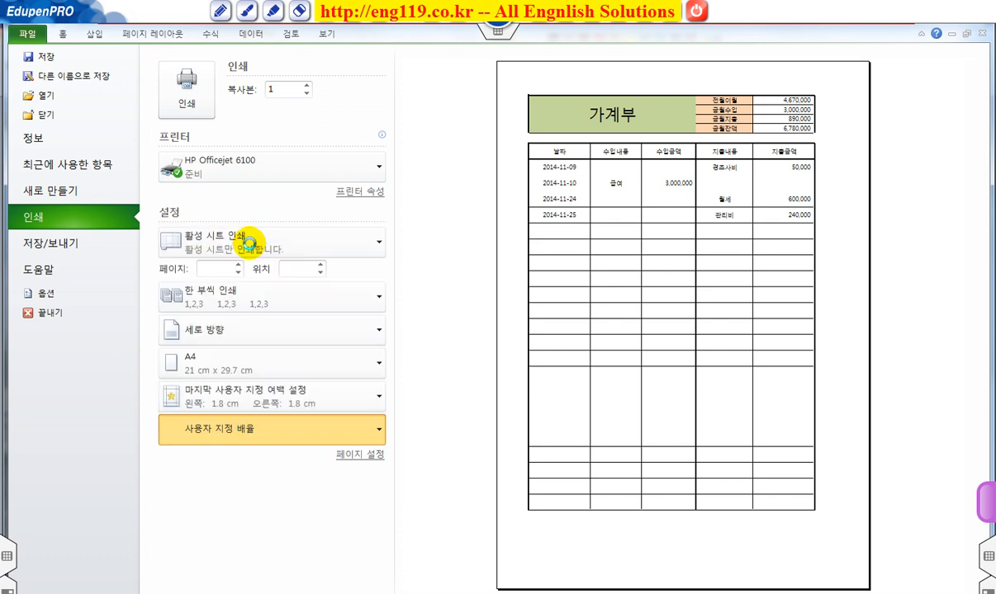
pyautogui.click(252, 428)
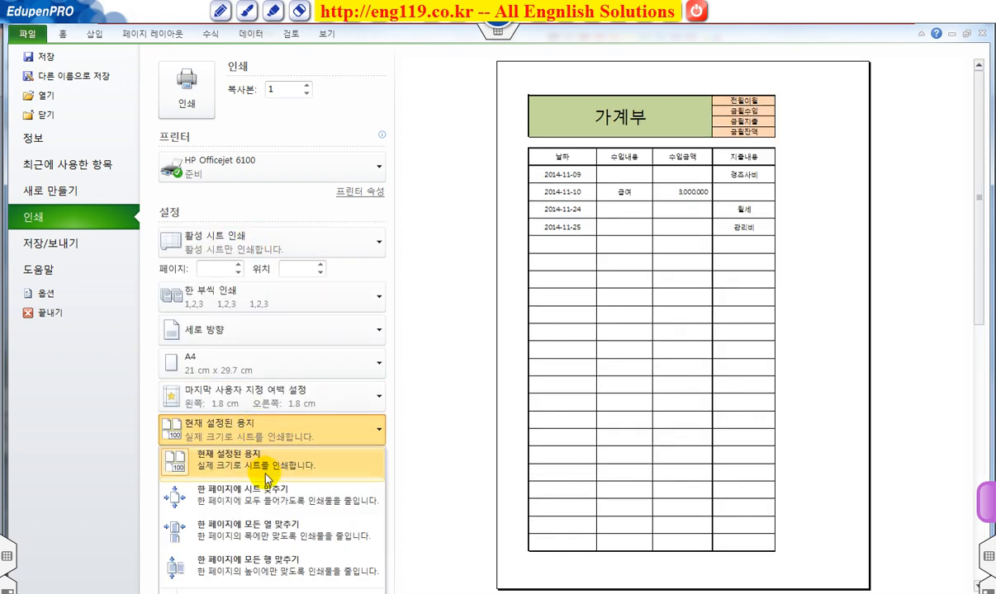
pyautogui.click(417, 339)
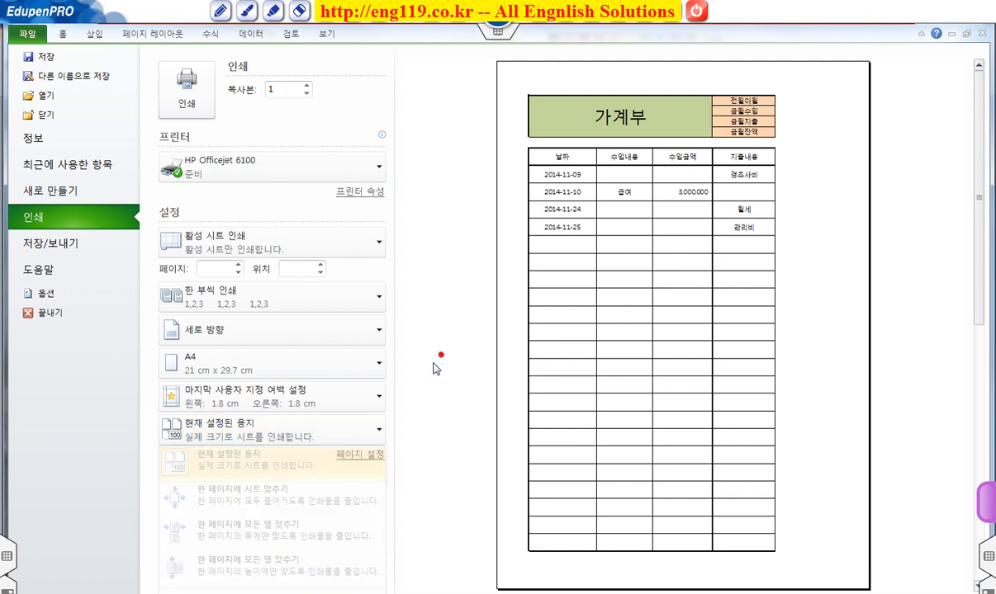
# Step: Review the page scaling, header/footer and print area settings in Page Setup
pyautogui.click(361, 456)
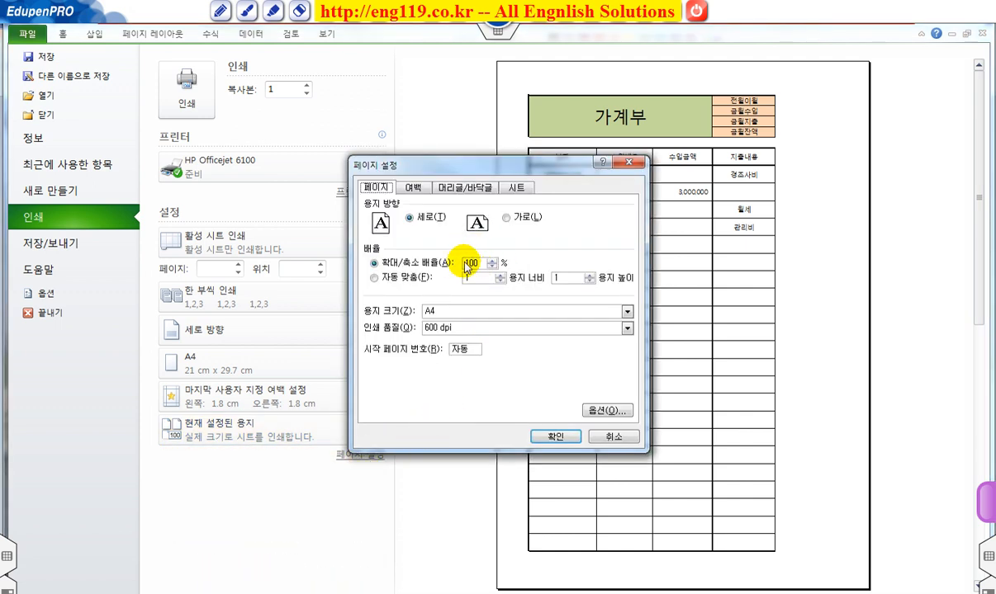
pyautogui.click(466, 189)
pyautogui.click(515, 187)
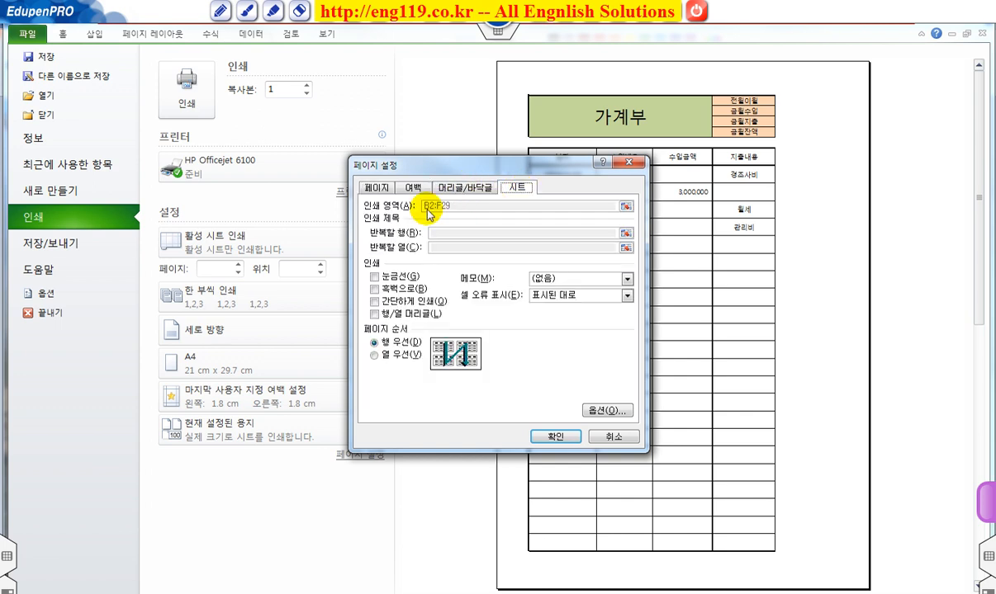
pyautogui.click(553, 436)
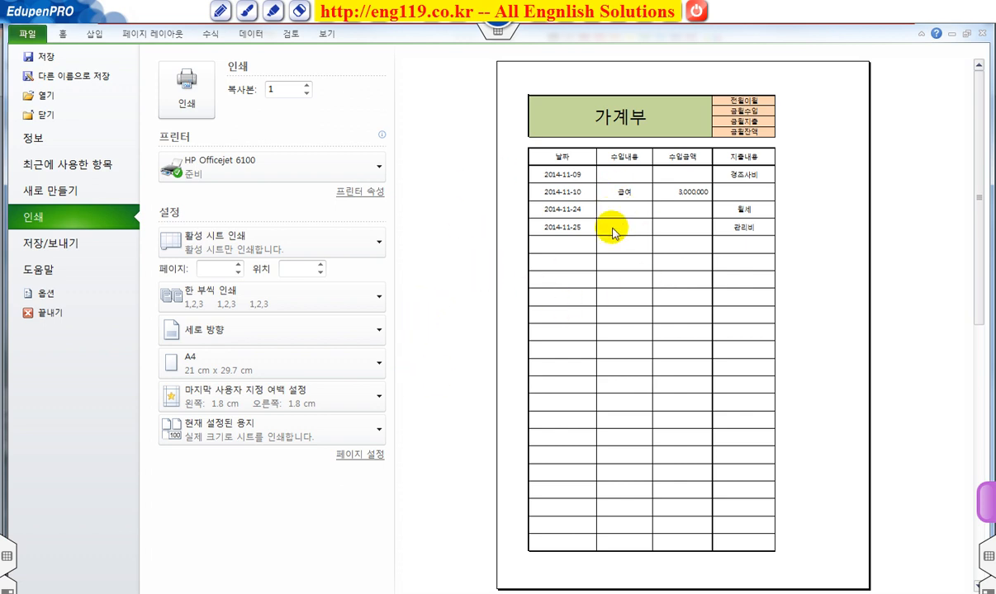
# Step: Center the account book on the printed page both horizontally (가로) and vertically (세로)
pyautogui.click(364, 456)
pyautogui.click(414, 187)
pyautogui.click(374, 364)
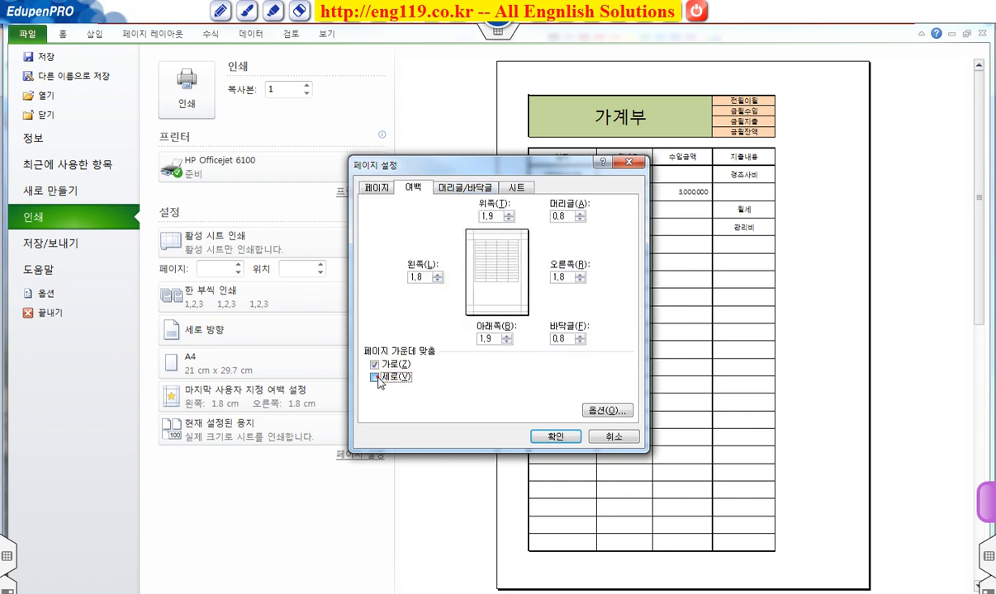
pyautogui.click(376, 377)
pyautogui.click(539, 434)
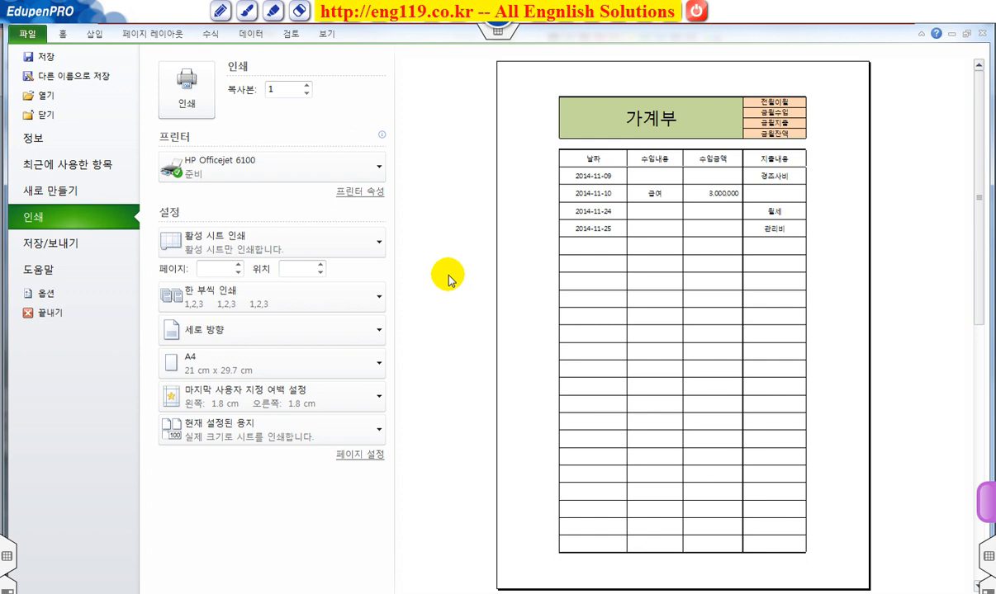
# Step: Check the margin, centering and header/footer options in Page Setup
pyautogui.click(363, 453)
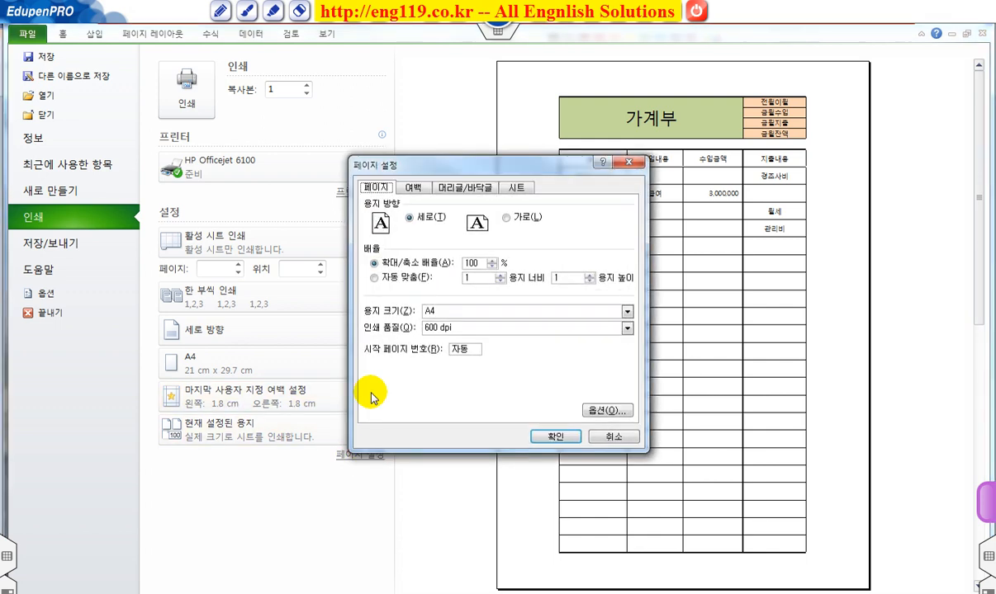
pyautogui.click(422, 189)
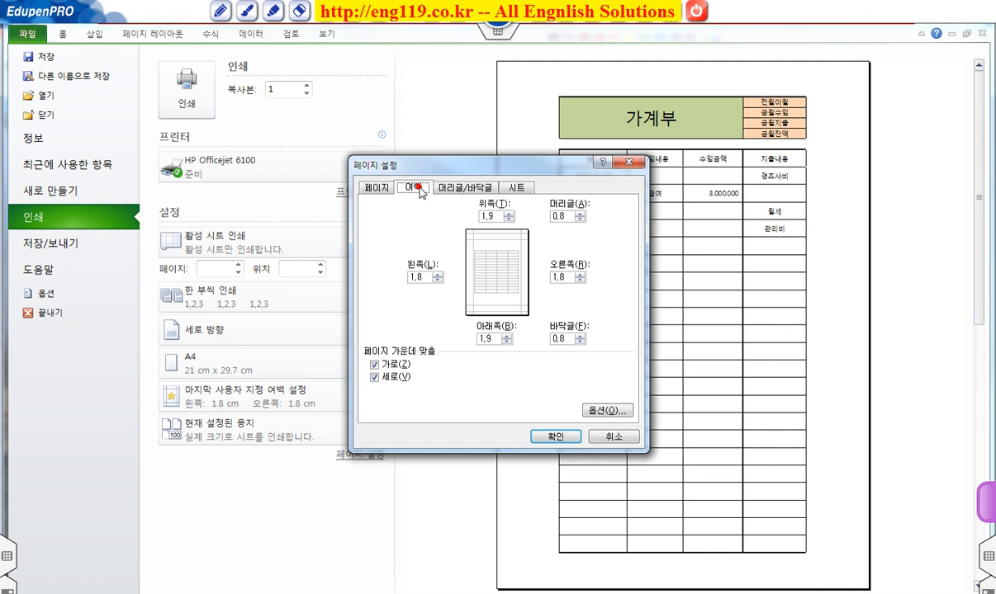
pyautogui.click(464, 188)
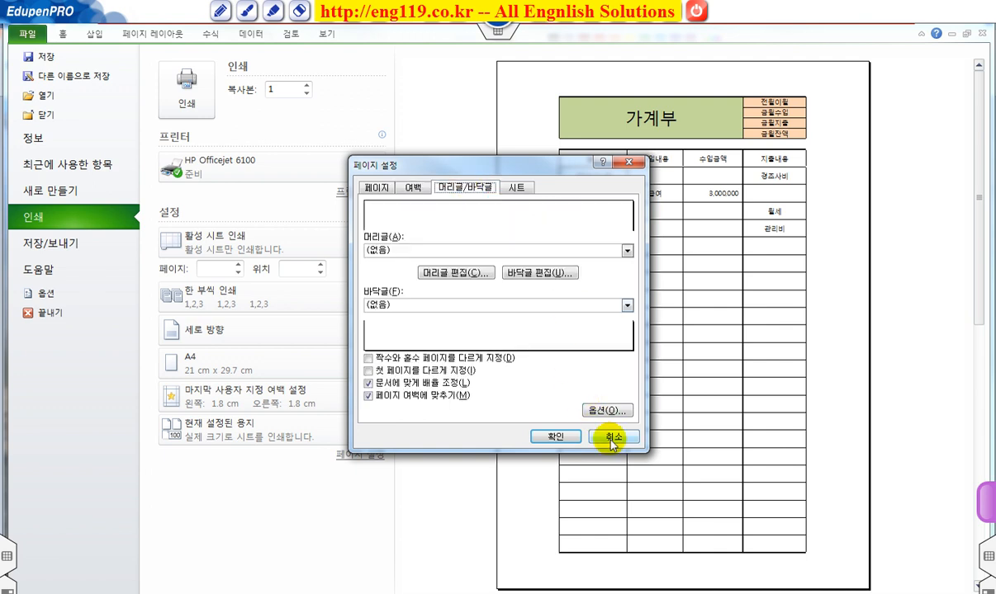
pyautogui.click(551, 438)
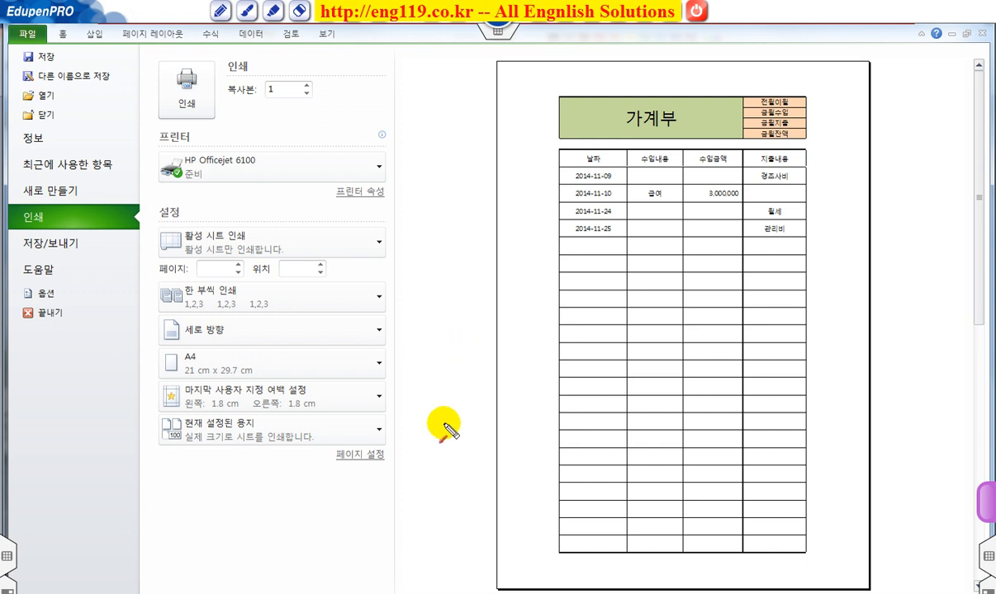
pyautogui.moveTo(455, 542); pyautogui.dragTo(443, 561)
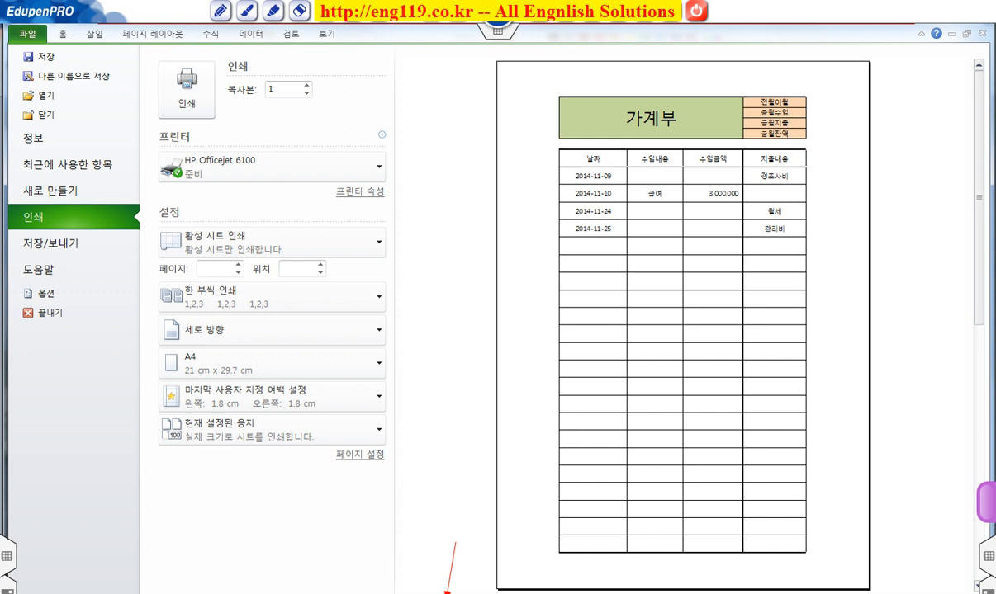
# Step: Check the second page of the print preview, and slightly narrow the 수입금액 and 수입내용 columns
pyautogui.press('Escape')
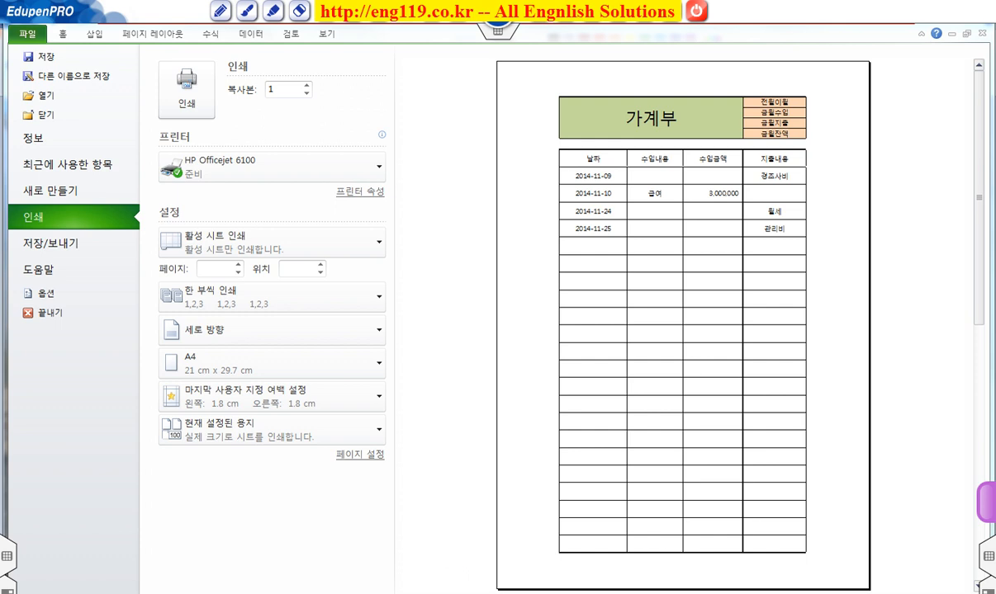
pyautogui.click(455, 592)
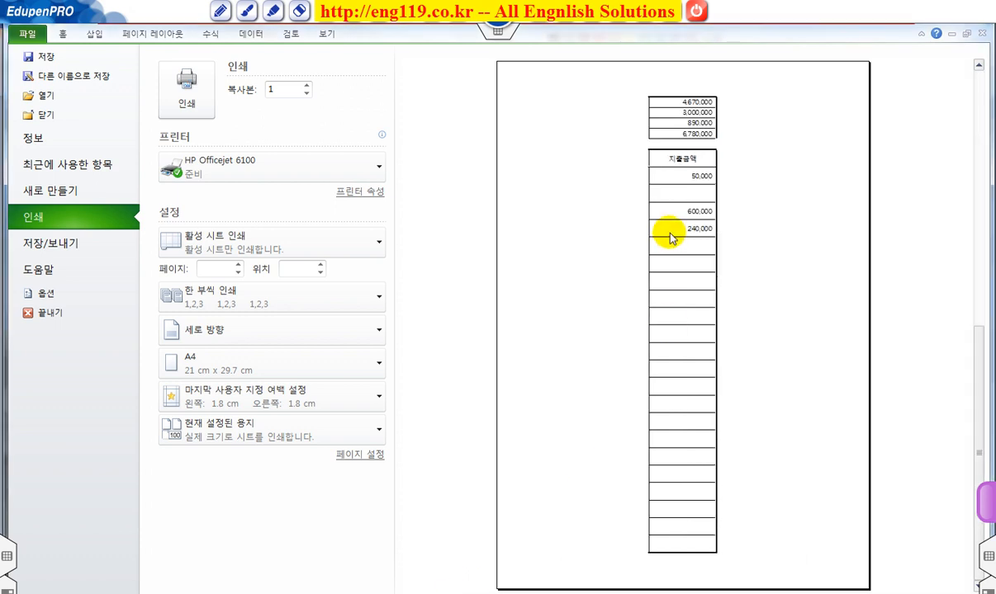
pyautogui.press('Escape')
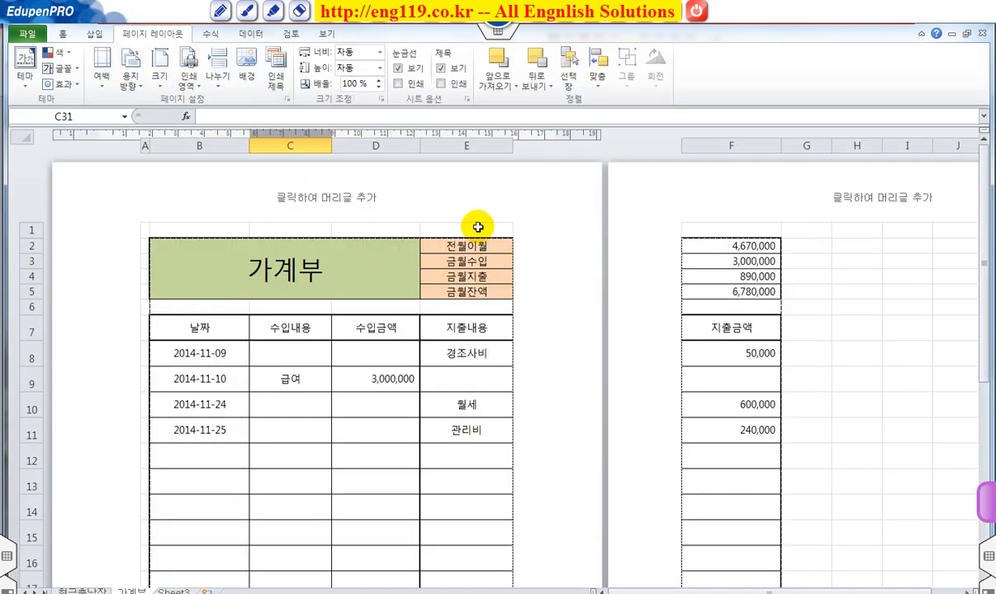
pyautogui.moveTo(415, 149)
pyautogui.mouseDown()
pyautogui.moveTo(417, 138)
pyautogui.moveTo(411, 151)
pyautogui.mouseUp()
pyautogui.moveTo(337, 149); pyautogui.dragTo(326, 154)
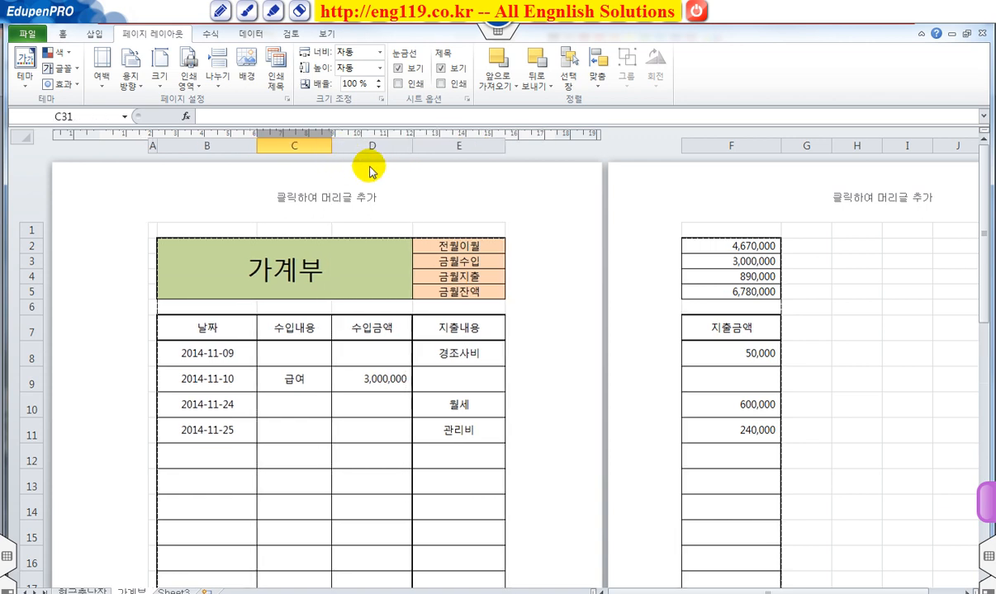
# Step: Set the account book's left and right page margins to 0.5 cm and preview the printed page
pyautogui.click(287, 100)
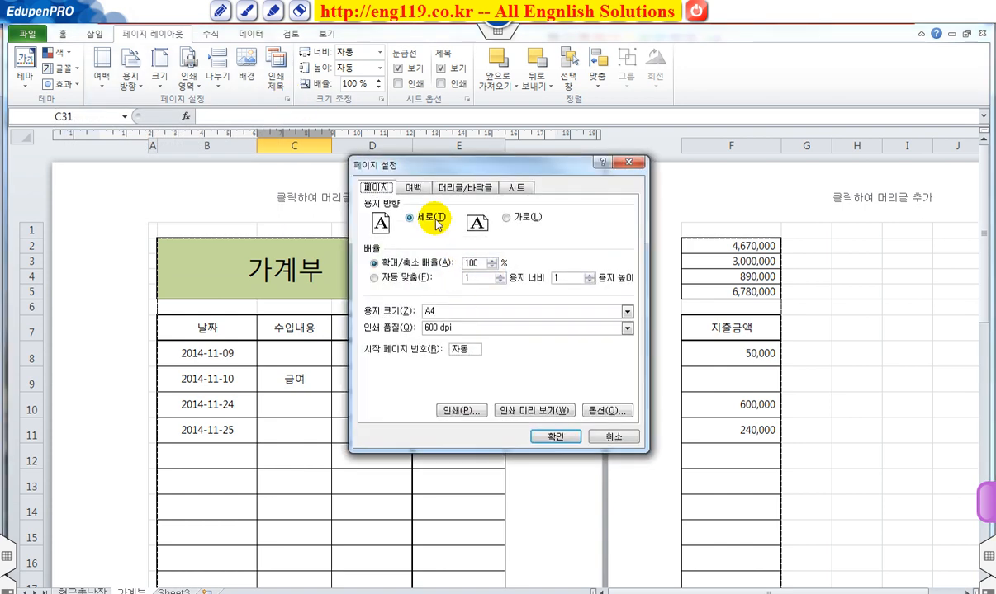
pyautogui.click(415, 188)
pyautogui.doubleClick(413, 278)
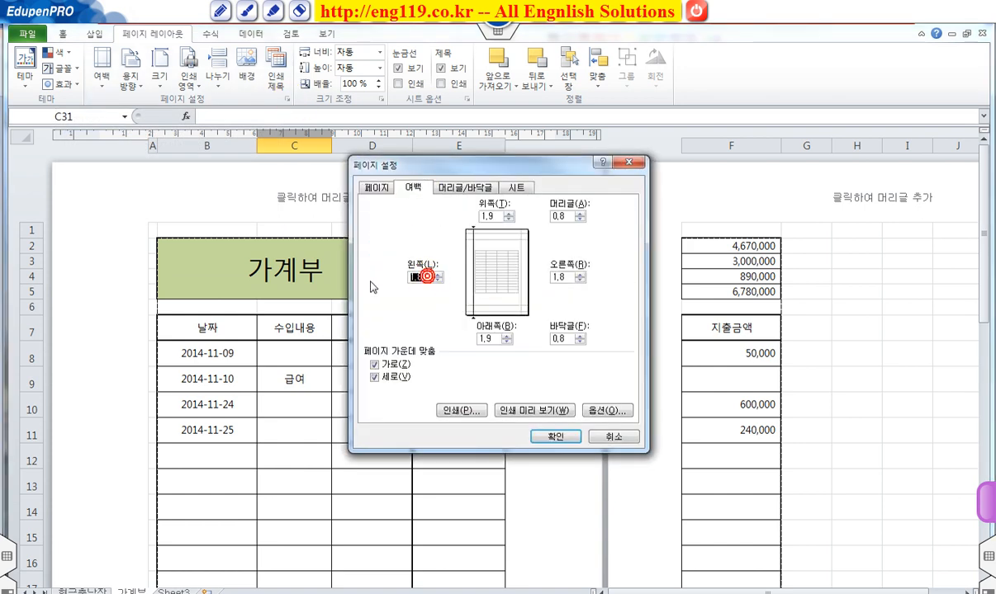
pyautogui.write('0,5')
pyautogui.doubleClick(556, 278)
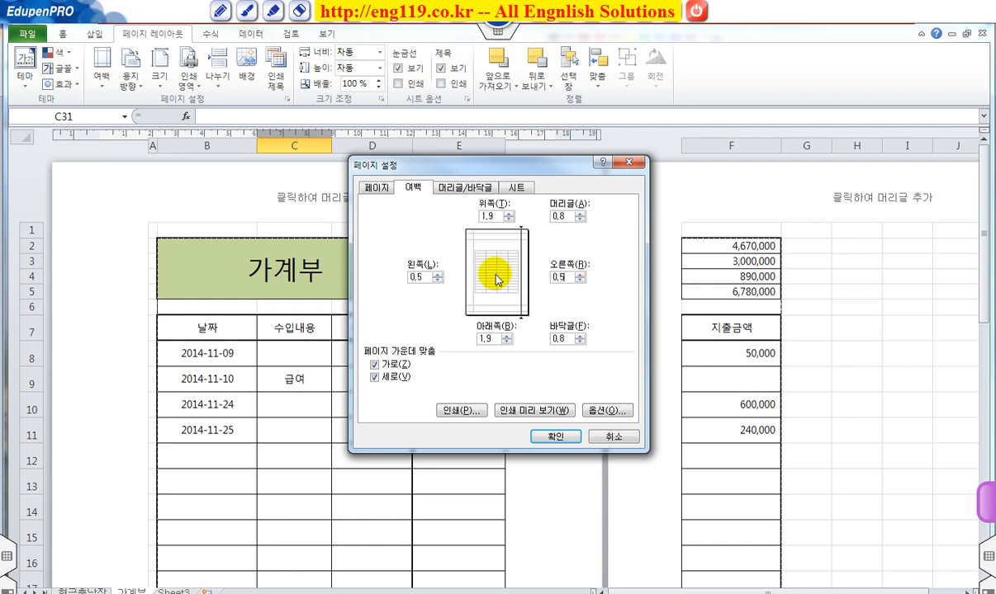
pyautogui.write('0,5')
pyautogui.click(544, 410)
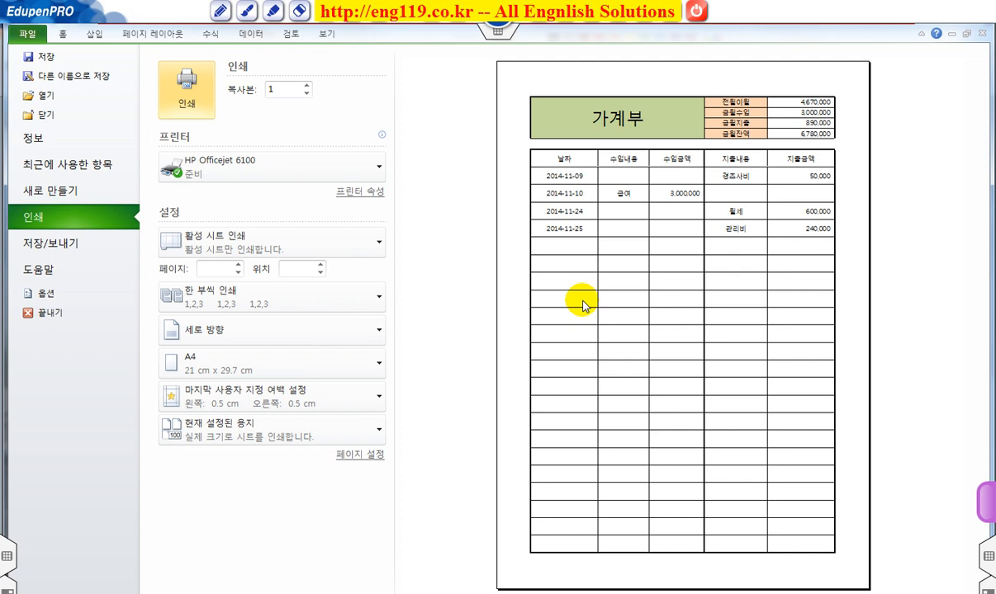
# Step: Make the header row from 날짜 to 지출금액 bold with font size 12
pyautogui.click(63, 34)
pyautogui.moveTo(124, 328); pyautogui.dragTo(456, 326)
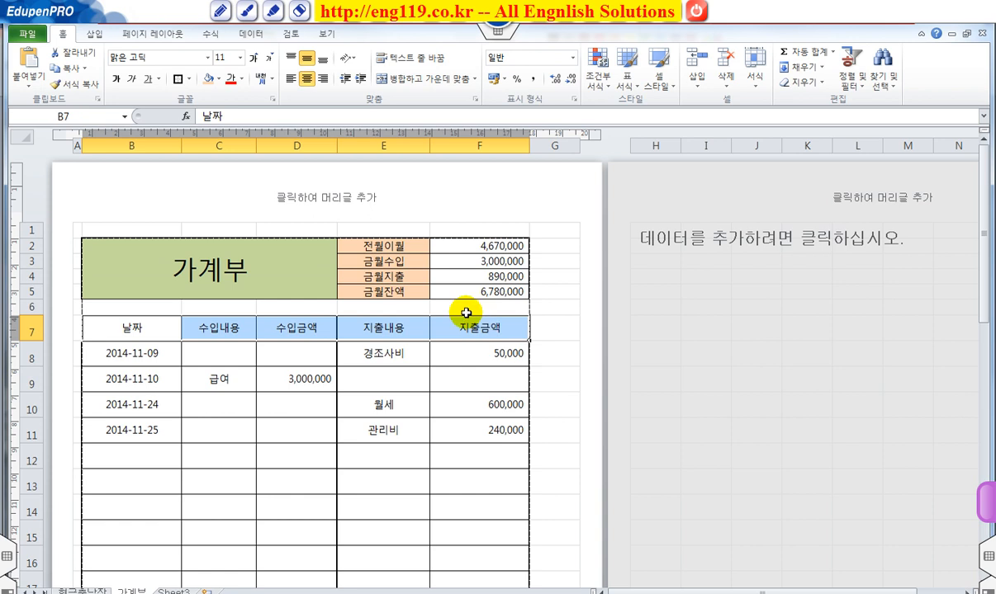
pyautogui.click(115, 79)
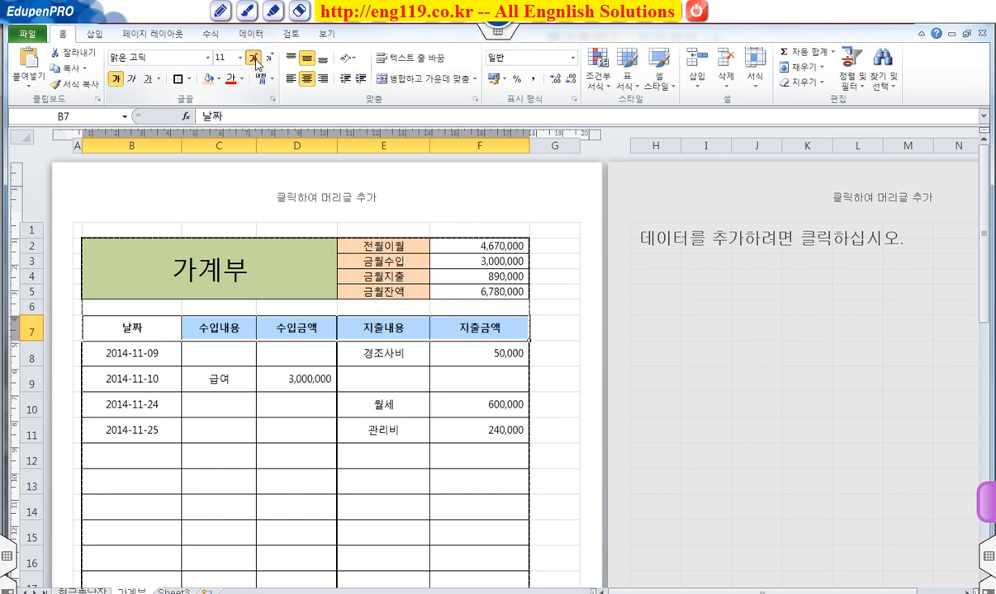
pyautogui.click(555, 306)
# Step: Fill the header row from 날짜 to 지출금액 with a light blue theme color
pyautogui.moveTo(128, 327); pyautogui.dragTo(464, 325)
pyautogui.click(219, 79)
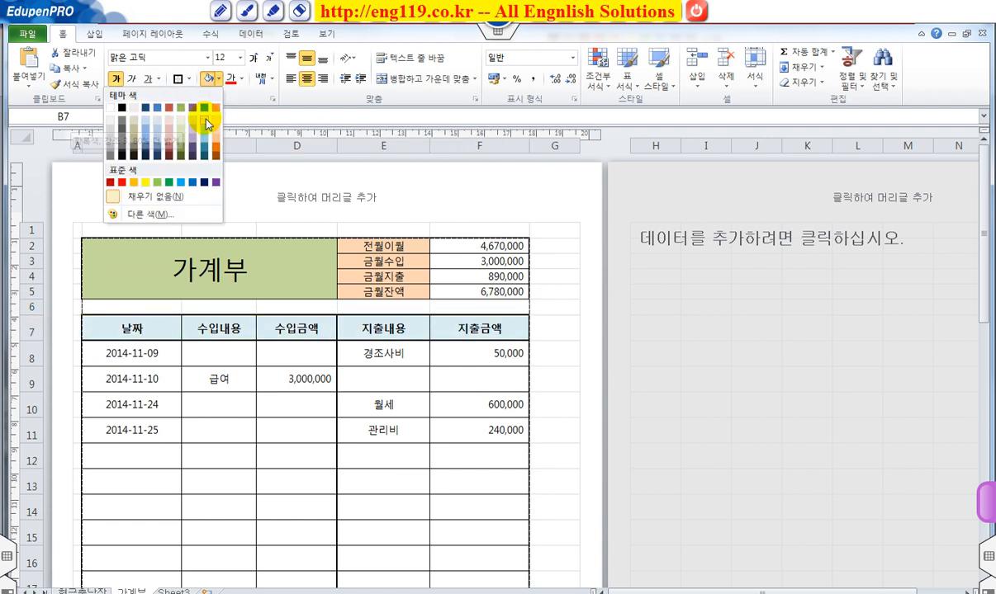
pyautogui.click(204, 123)
pyautogui.click(568, 302)
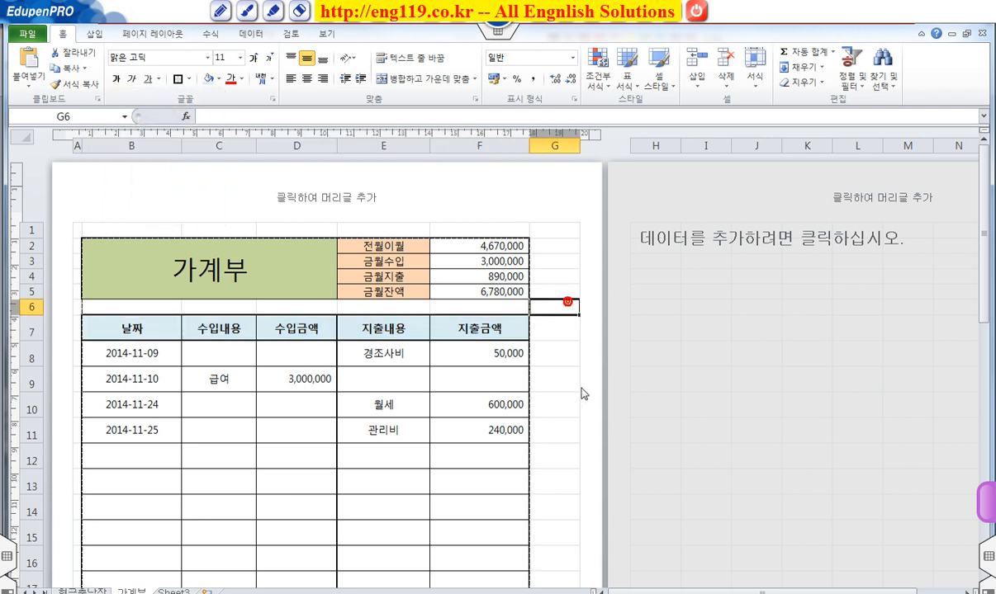
pyautogui.scroll(-3, 581, 388)
pyautogui.scroll(-5, 580, 391)
pyautogui.scroll(9, 578, 387)
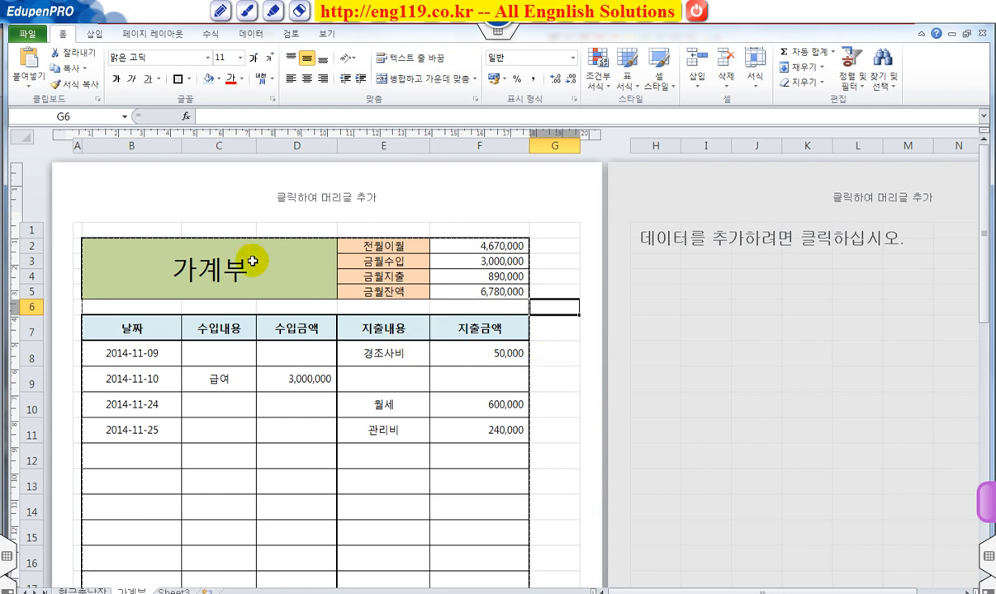
# Step: Create a custom page header with the text 우리집 in its left section (왼쪽 구역)
pyautogui.click(154, 34)
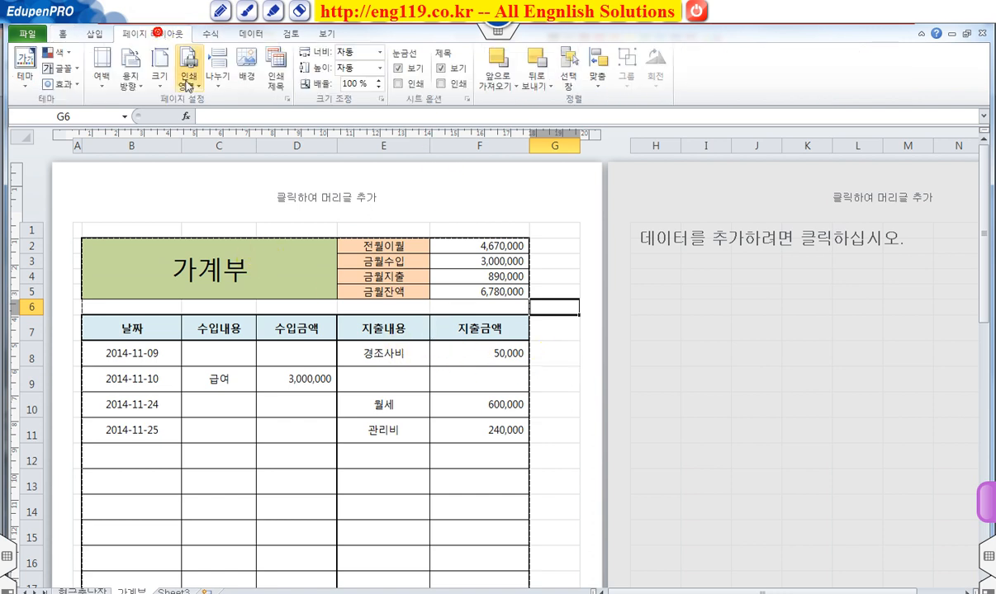
pyautogui.click(286, 98)
pyautogui.click(446, 187)
pyautogui.click(454, 318)
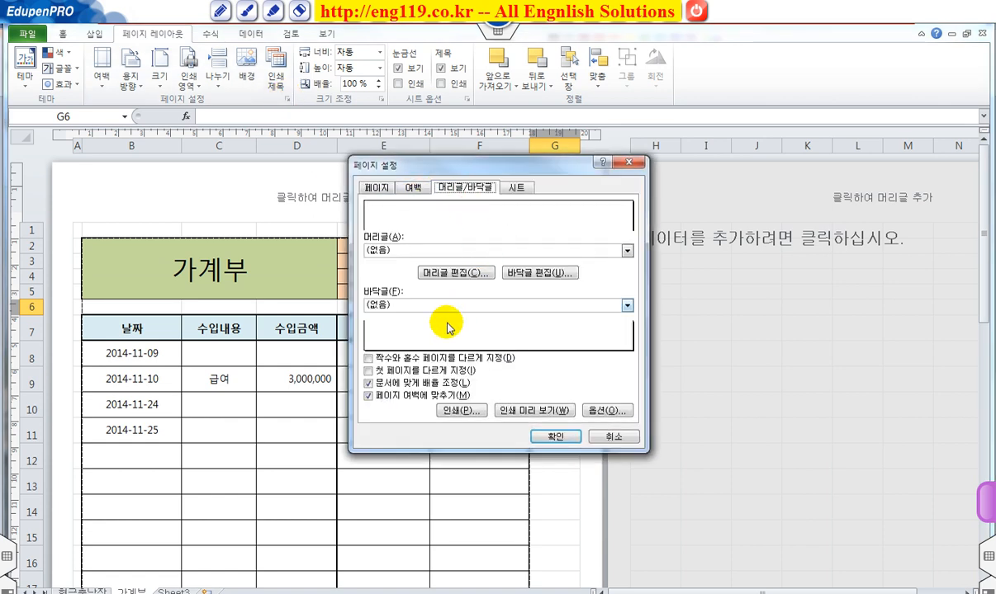
pyautogui.click(446, 273)
pyautogui.click(308, 346)
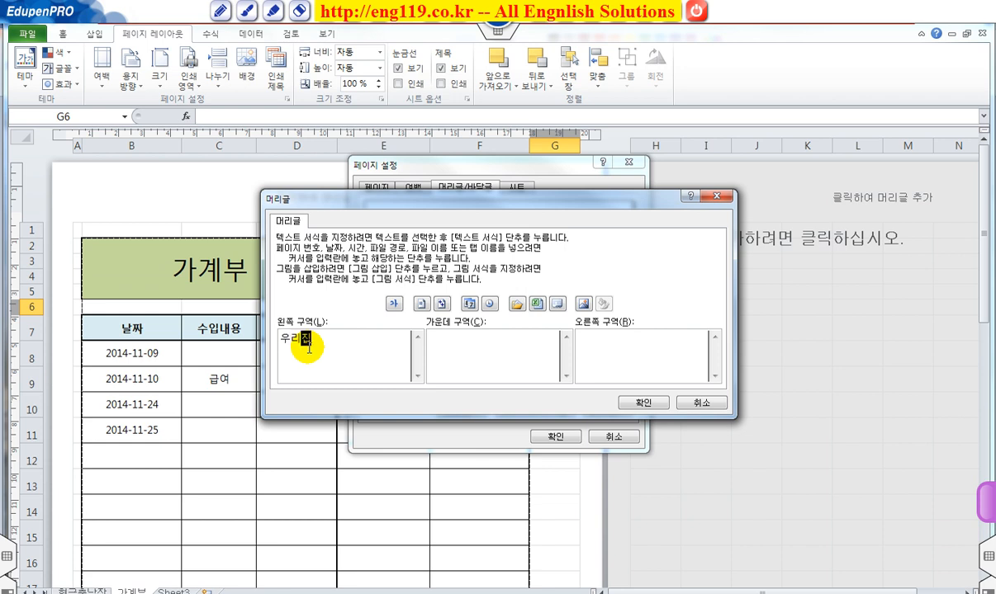
# Step: Format the header text 우리집 as bold italic (굵은 기울임꼴) in dark blue, and apply the header to the page
pyautogui.moveTo(282, 340); pyautogui.dragTo(327, 338)
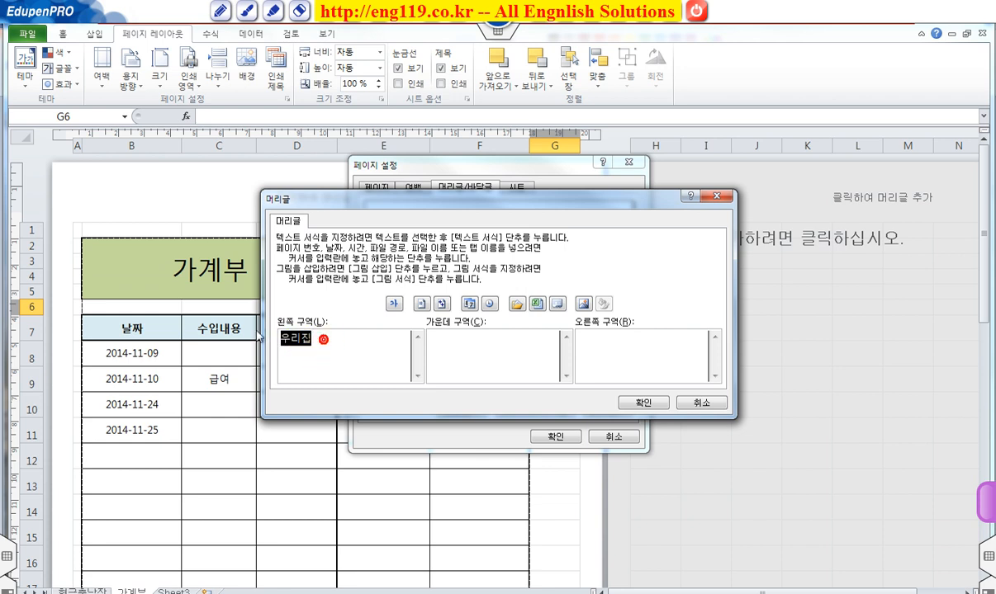
pyautogui.click(398, 306)
pyautogui.click(494, 262)
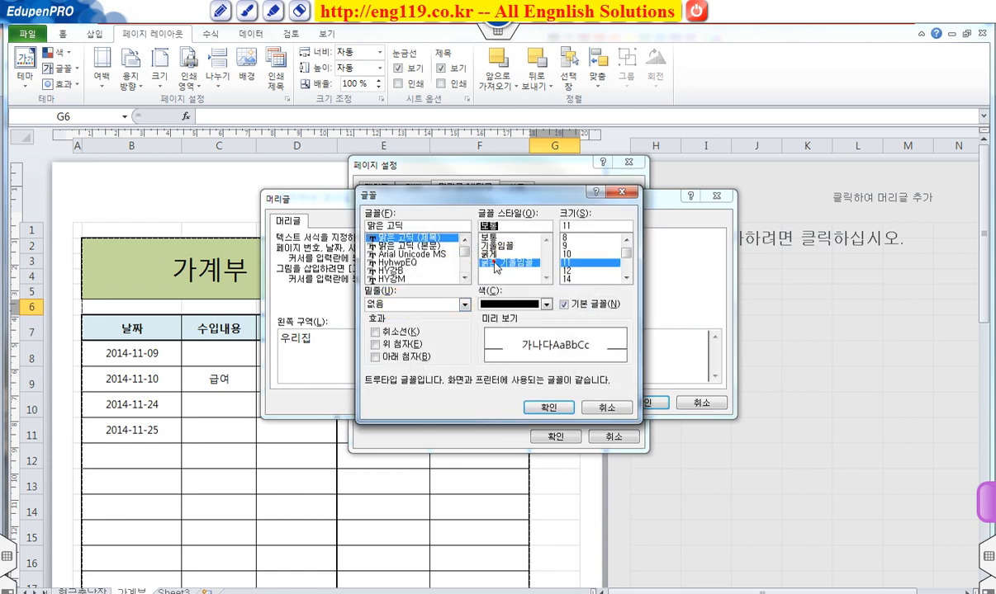
pyautogui.click(545, 304)
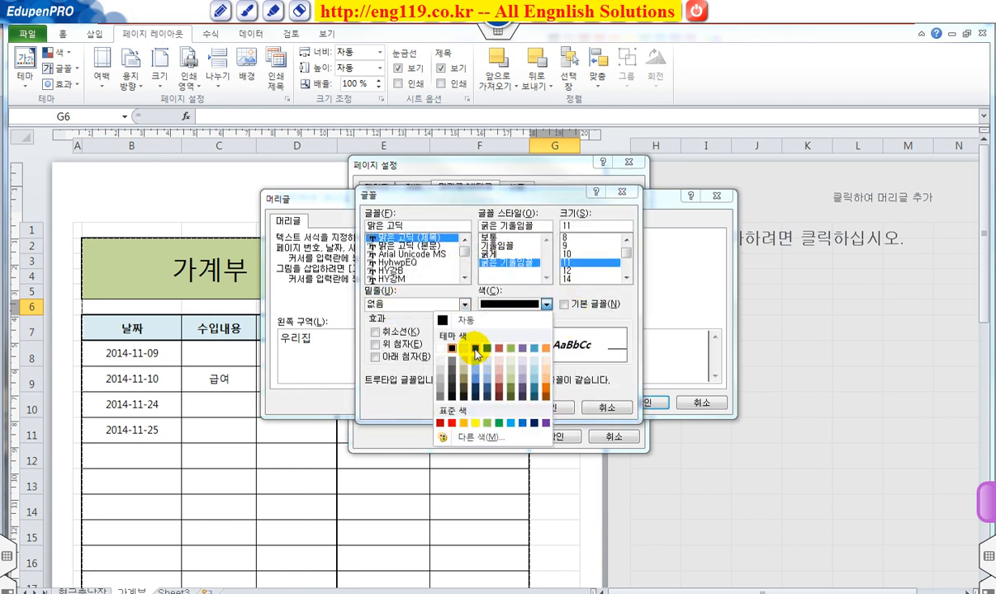
pyautogui.click(476, 350)
pyautogui.click(560, 407)
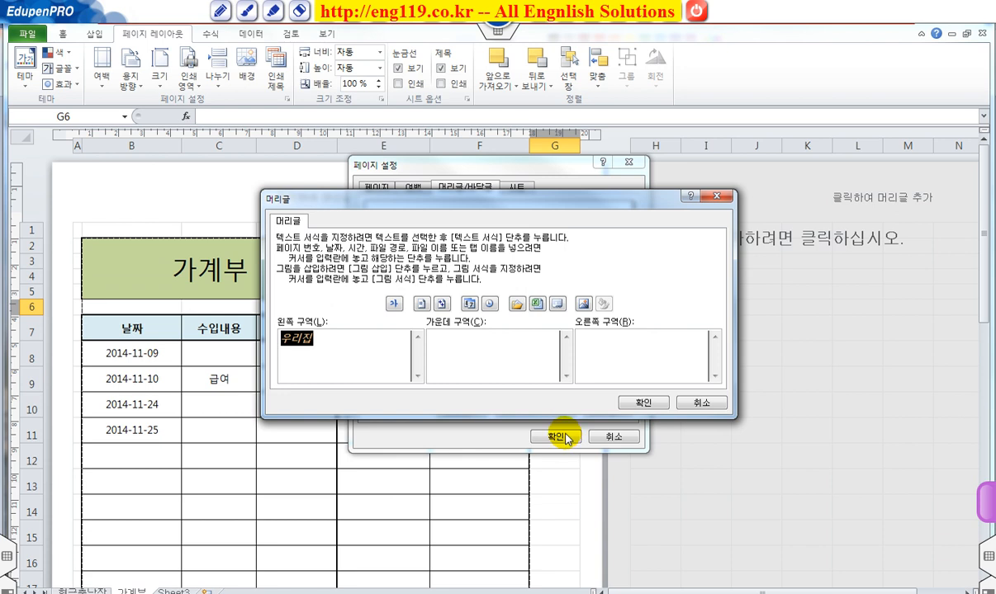
pyautogui.click(641, 403)
pyautogui.click(568, 435)
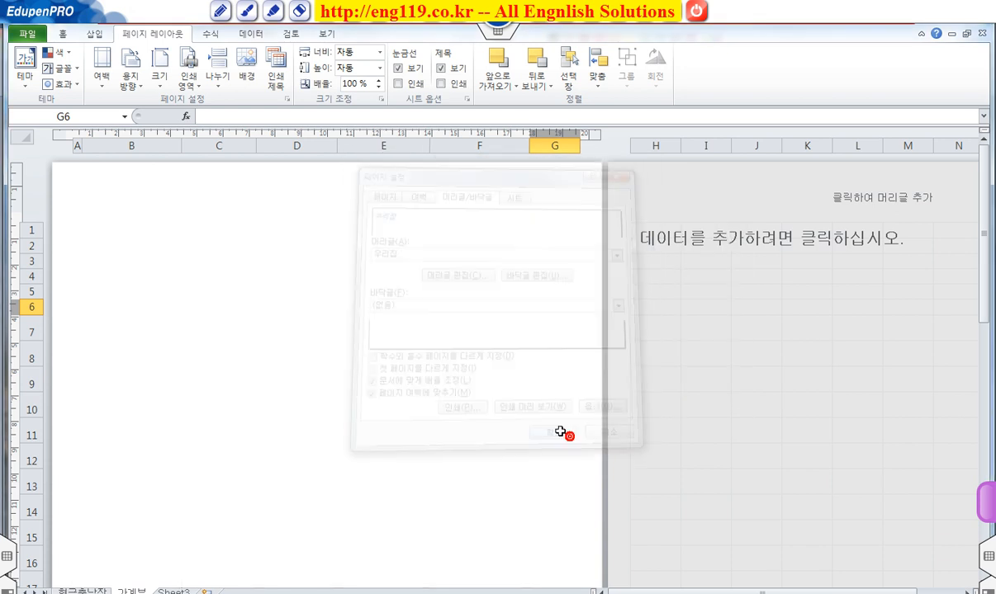
pyautogui.scroll(-3, 339, 321)
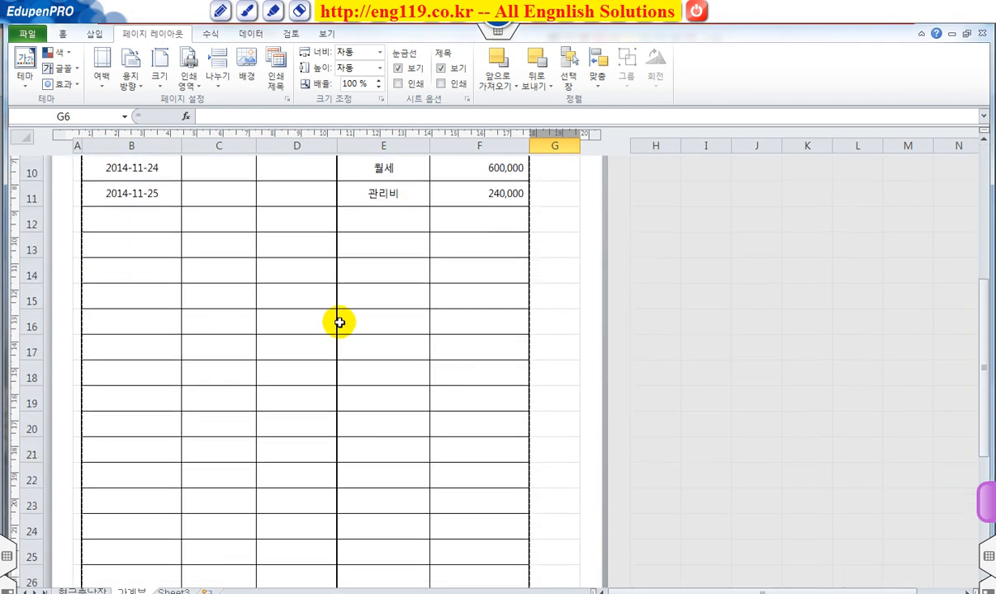
pyautogui.scroll(3, 340, 321)
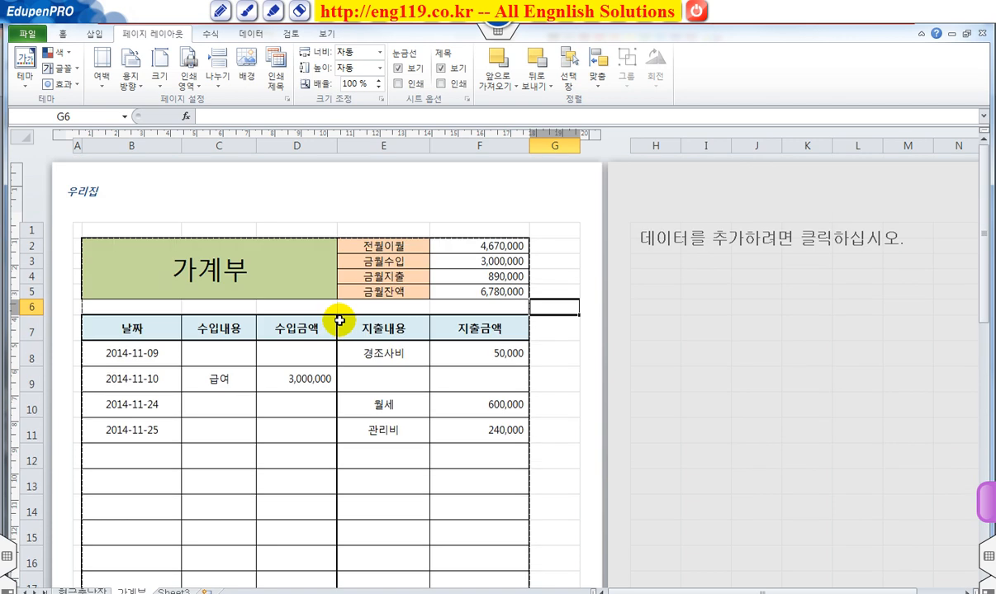